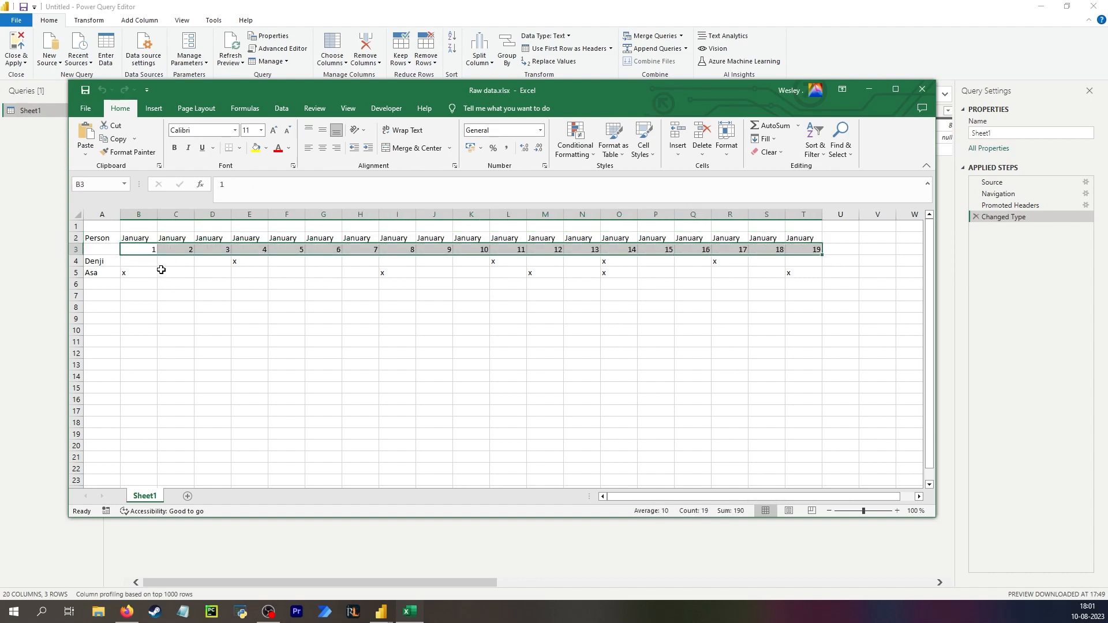
Enter the date 1/1/2023 in cell B1 above the first January header of the workbook.
{"action": "left_click", "coordinate": [250, 263]}
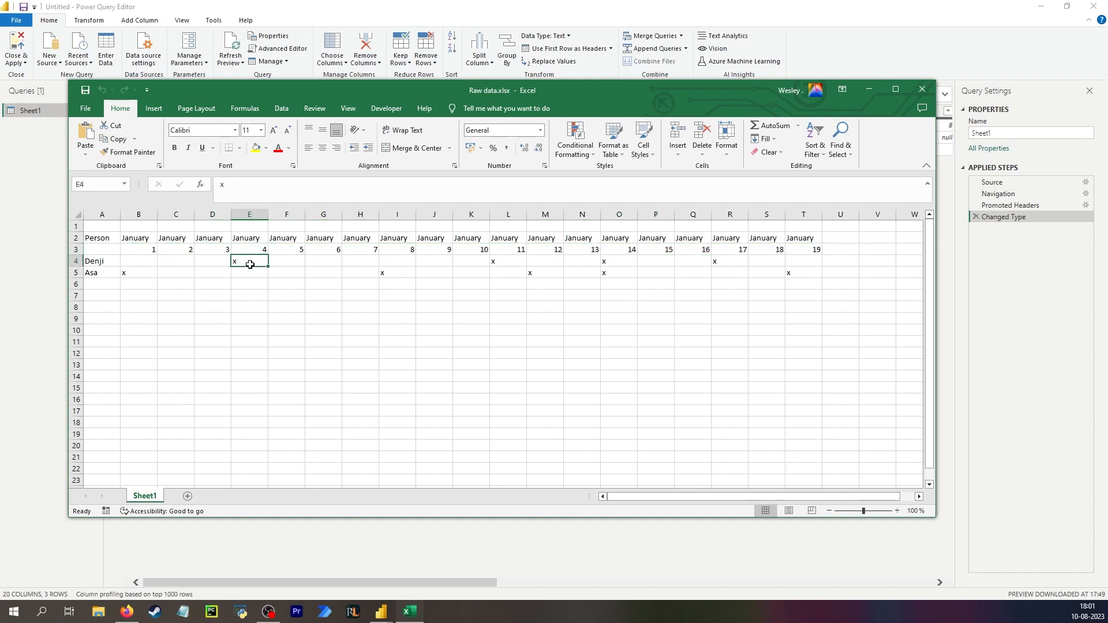
{"action": "left_click", "coordinate": [185, 273]}
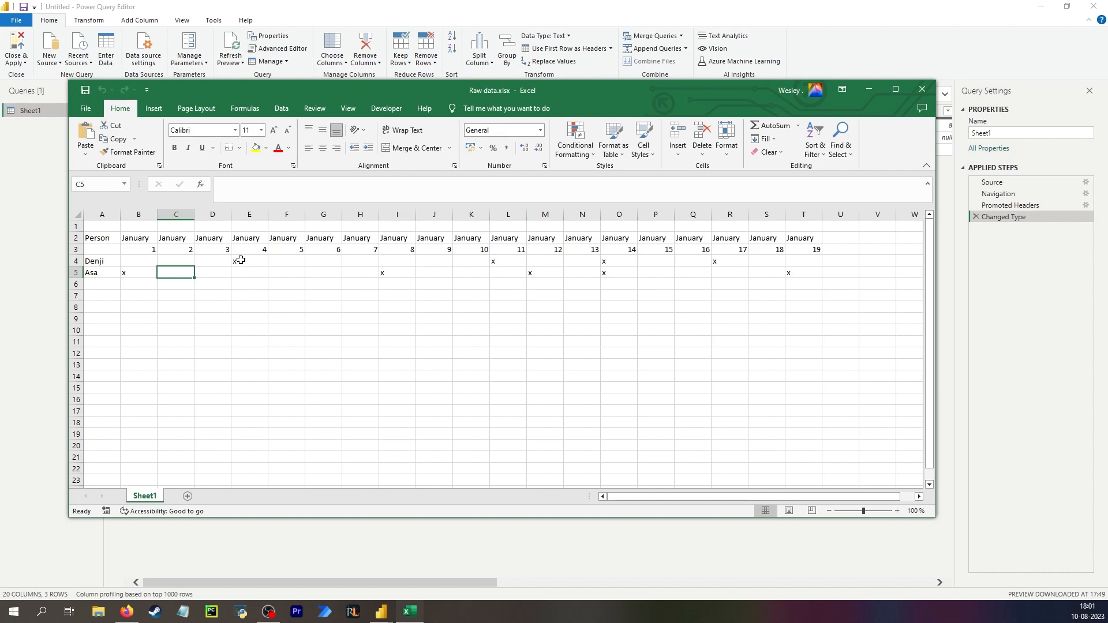
{"action": "left_click", "coordinate": [143, 239]}
{"action": "key", "text": "Down"}
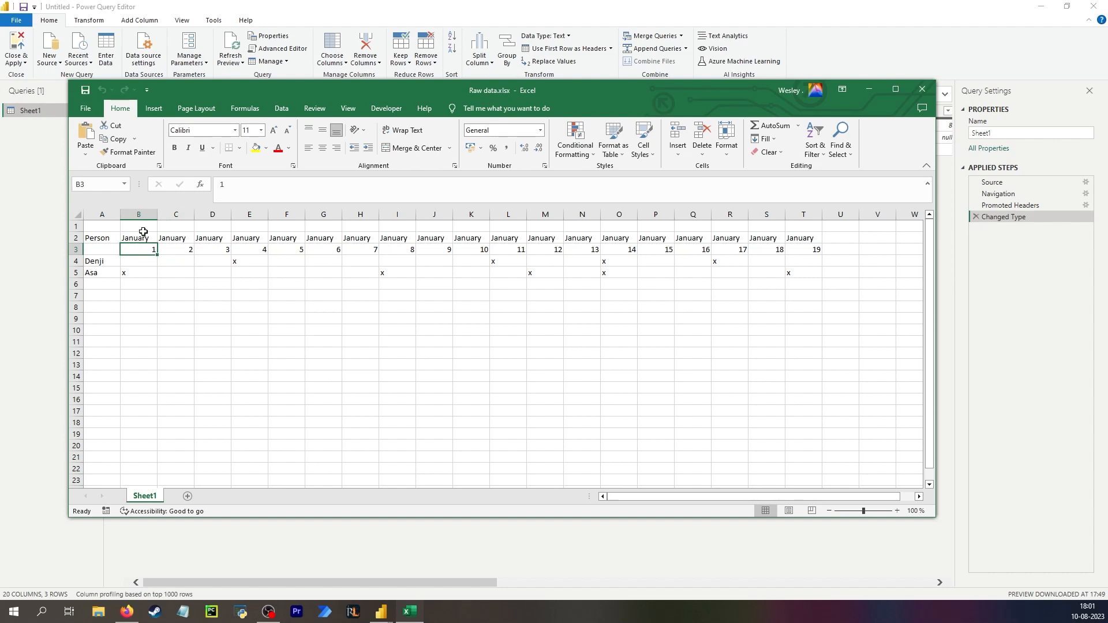
{"action": "left_click", "coordinate": [141, 226]}
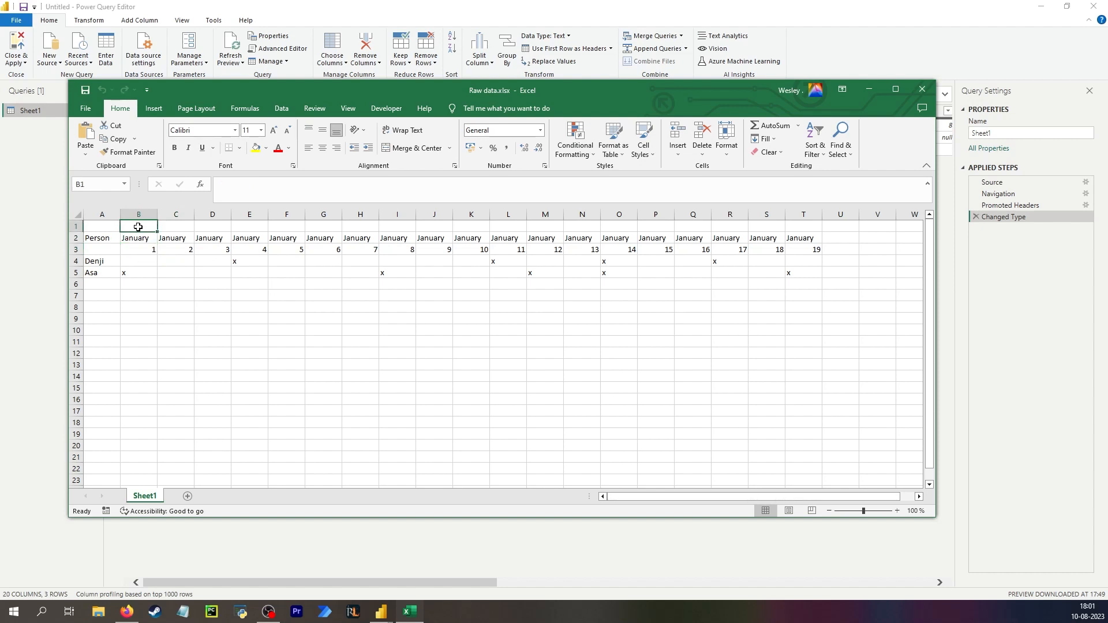
{"action": "type", "text": "="}
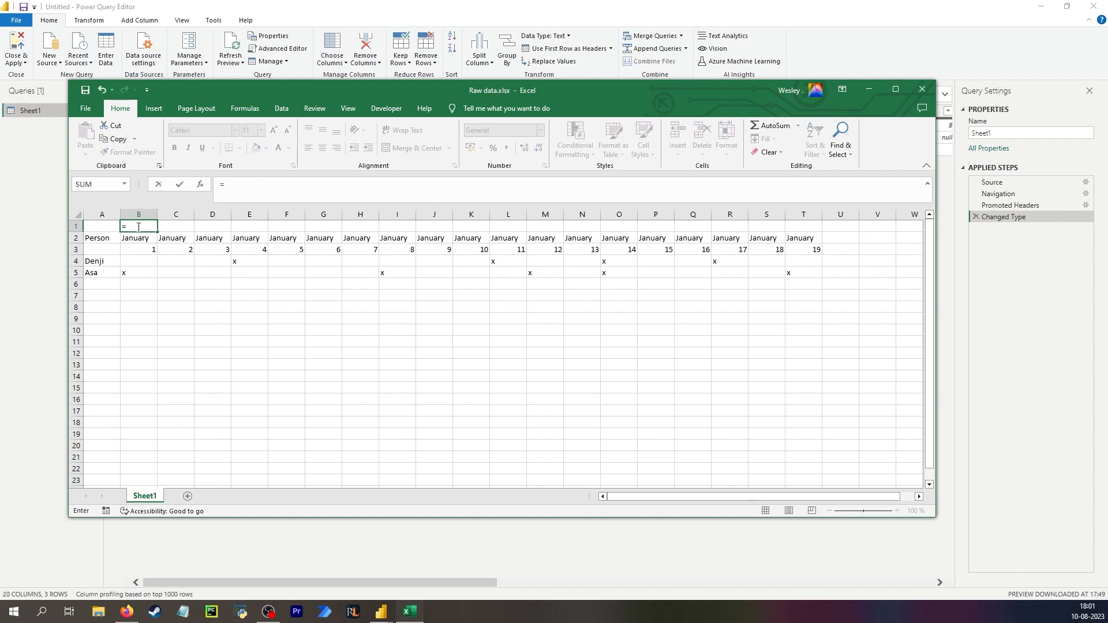
{"action": "type", "text": "1"}
{"action": "key", "text": "BackSpace"}
{"action": "key", "text": "BackSpace"}
{"action": "type", "text": "1/1/220"}
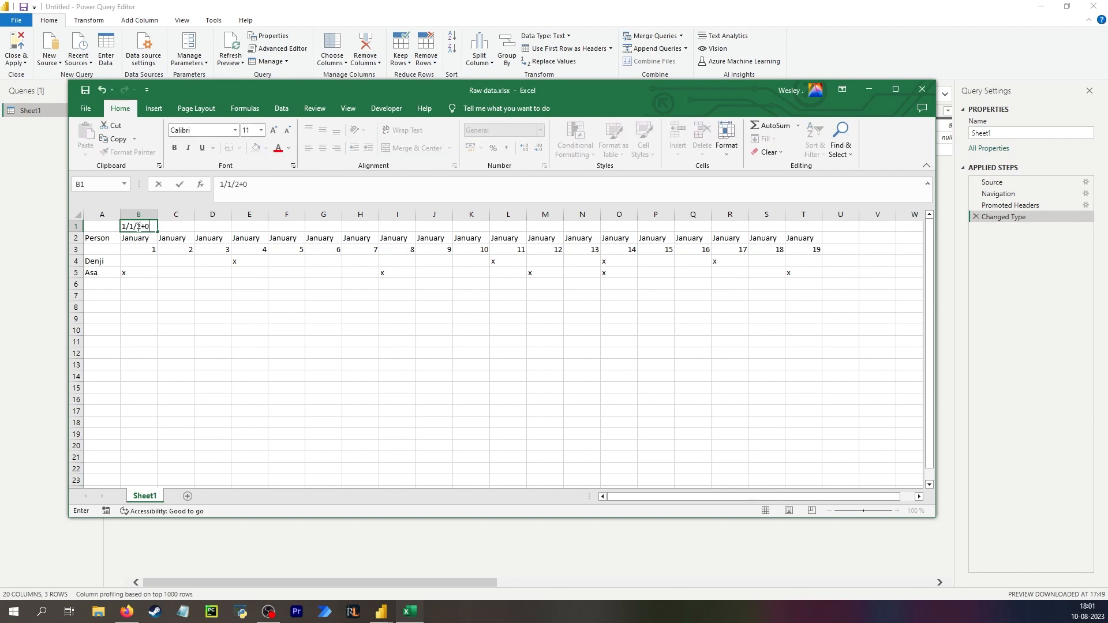
{"action": "key", "text": "BackSpace"}
{"action": "key", "text": "BackSpace"}
{"action": "key", "text": "Return"}
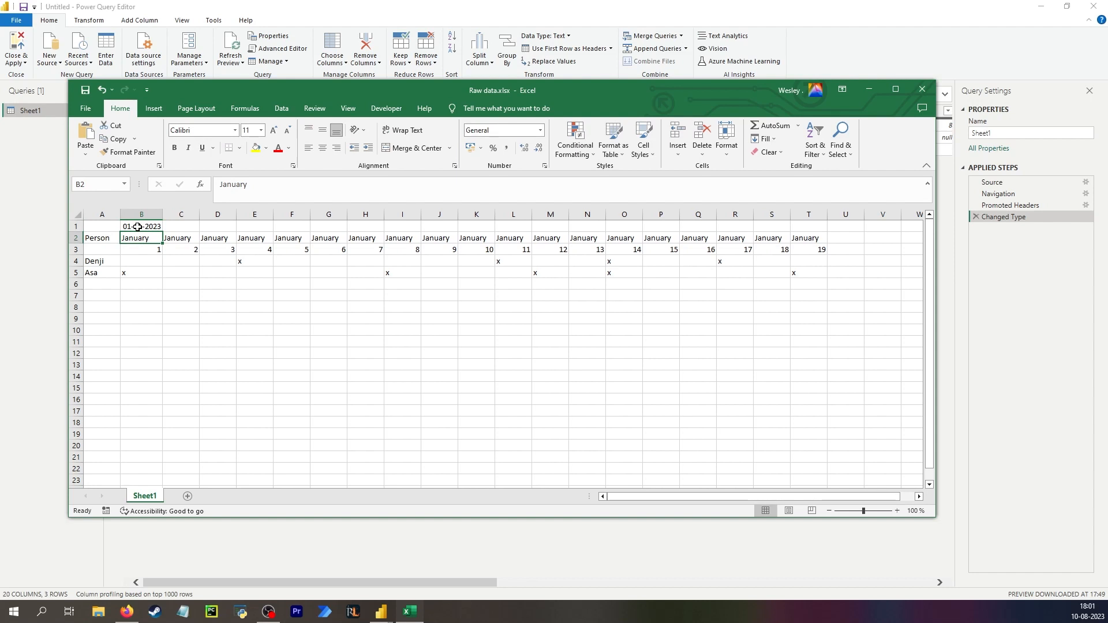
Fill the date series across row 1 from B1 to T1.
{"action": "left_click", "coordinate": [138, 227]}
{"action": "left_click_drag", "start_coordinate": [162, 232], "coordinate": [805, 227]}
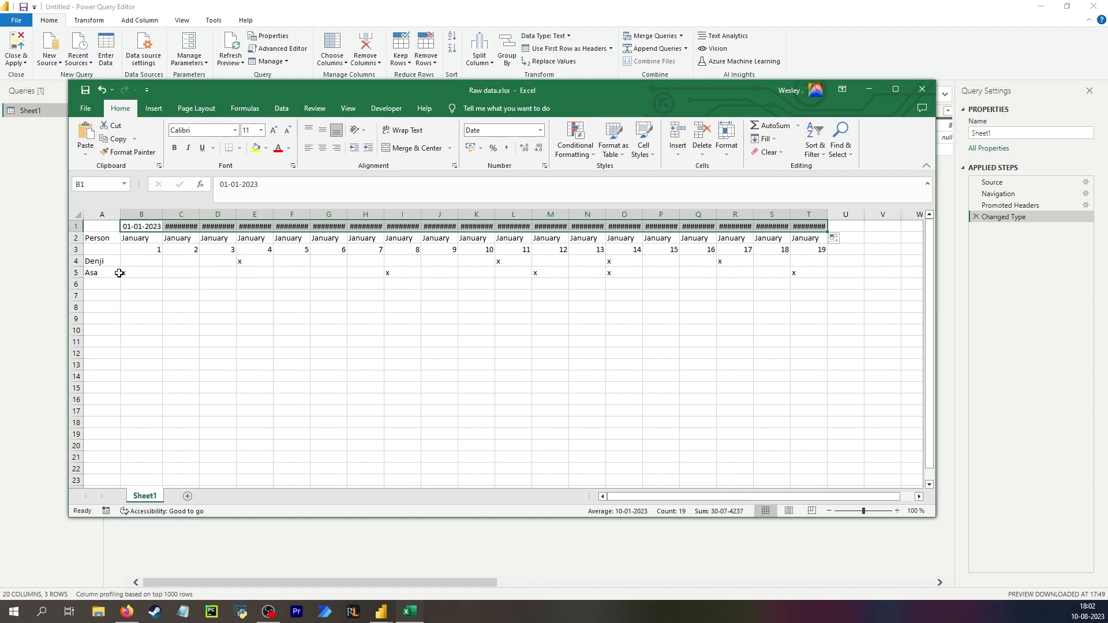
Clear the filled dates and close the workbook without saving.
{"action": "key", "text": "Delete"}
{"action": "left_click", "coordinate": [146, 282]}
{"action": "key", "text": "alt+F4"}
{"action": "left_click", "coordinate": [574, 321]}
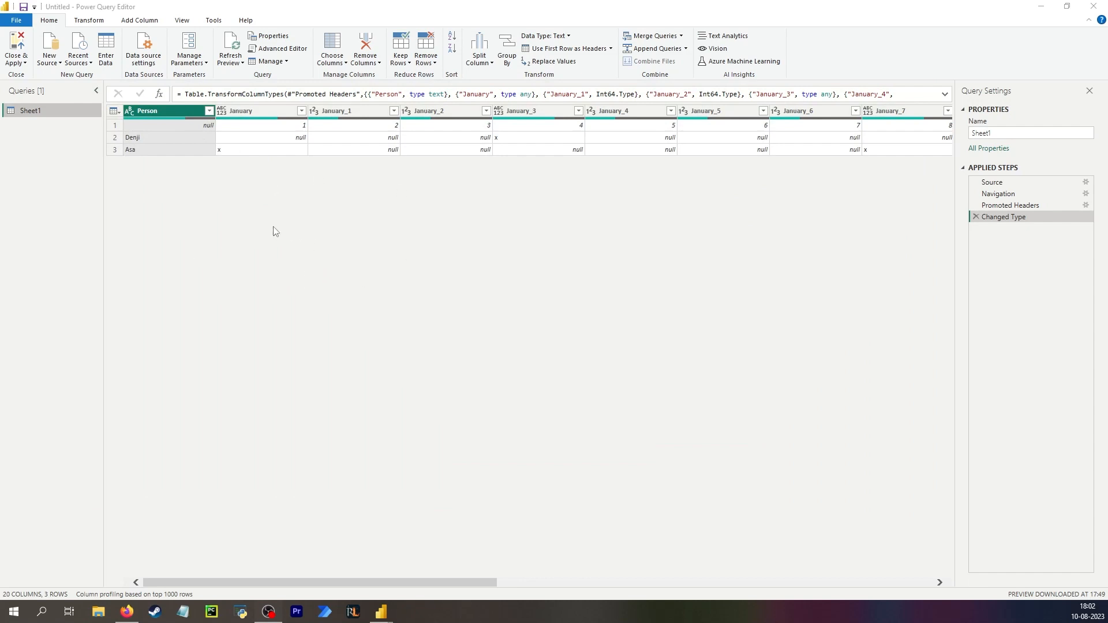
Rename the Sheet1 query to Raw.
{"action": "double_click", "coordinate": [30, 110]}
{"action": "type", "text": "Raw"}
{"action": "key", "text": "Return"}
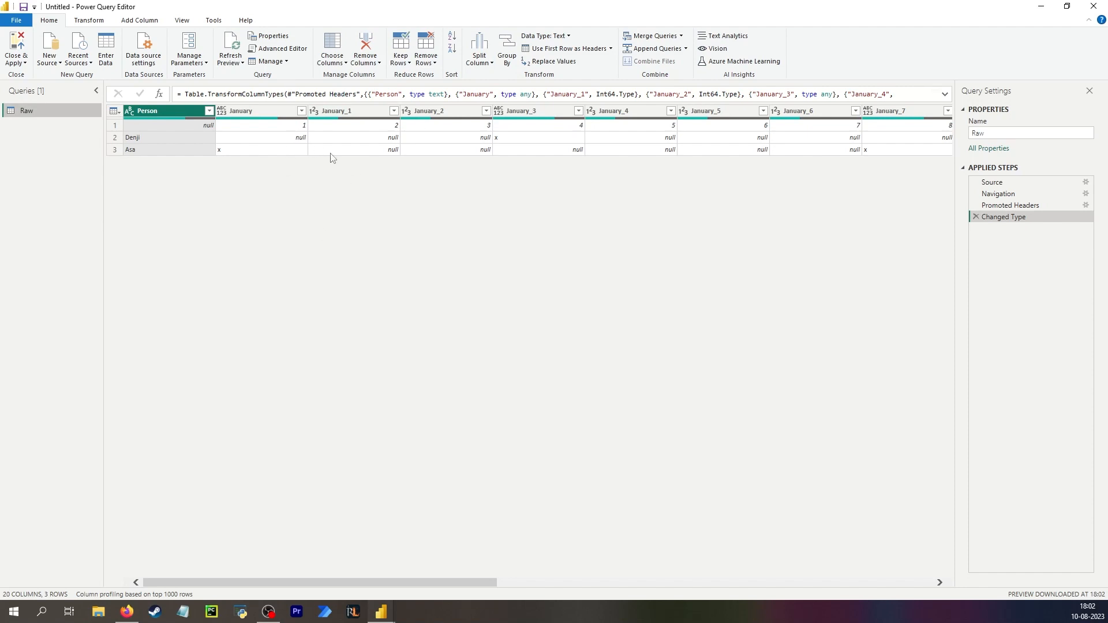
Create a reference query based on the Raw query.
{"action": "left_click", "coordinate": [188, 136]}
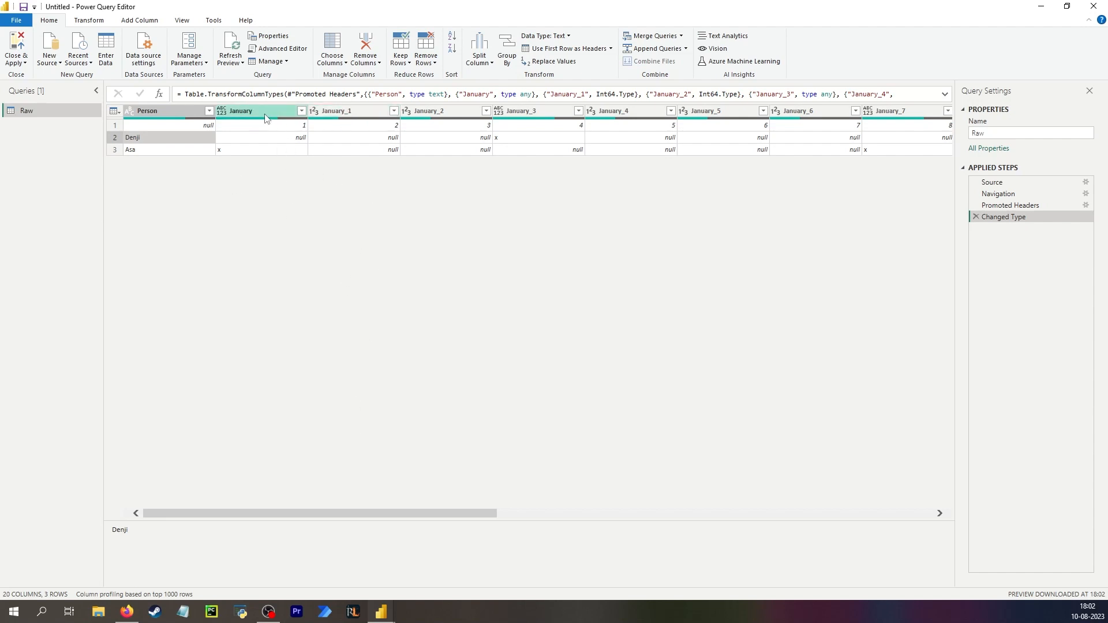
{"action": "left_click", "coordinate": [242, 115]}
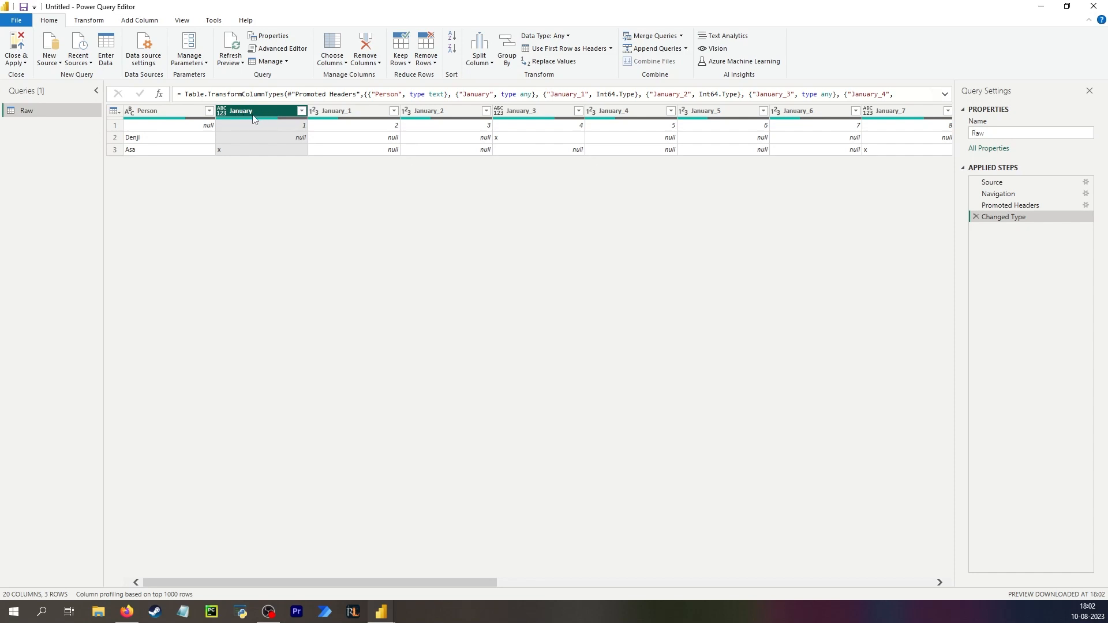
{"action": "left_click", "coordinate": [250, 125]}
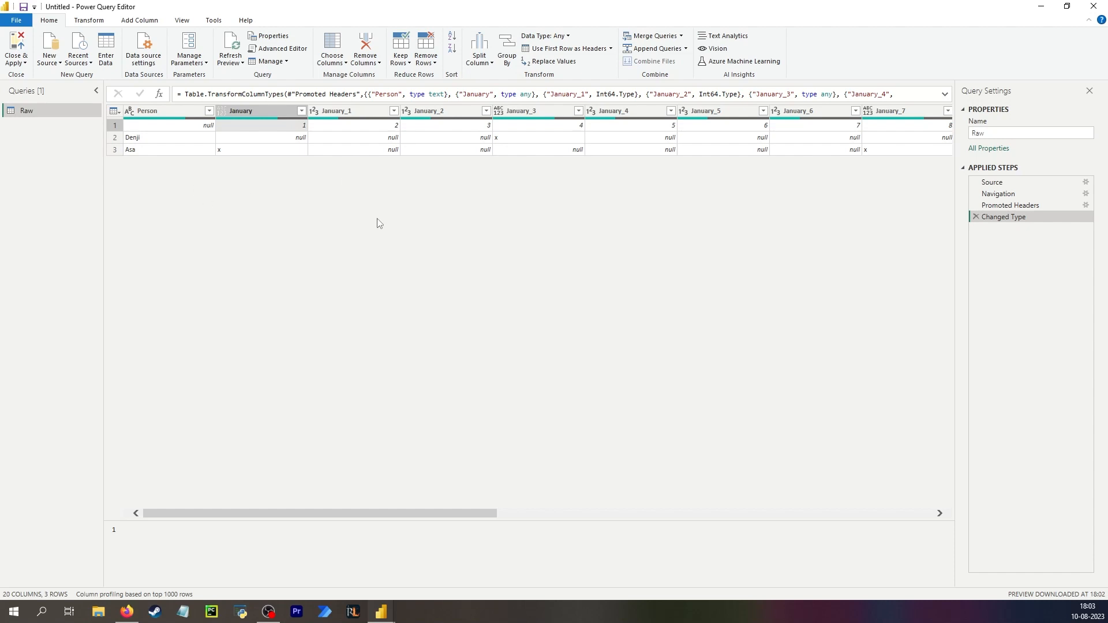
{"action": "left_click", "coordinate": [167, 112]}
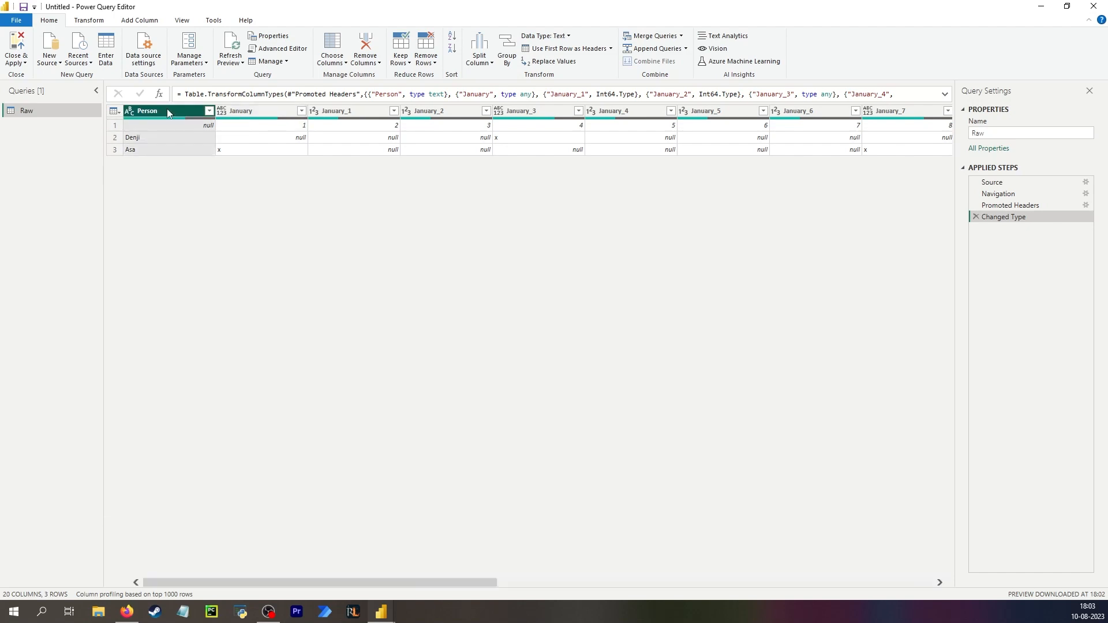
{"action": "right_click", "coordinate": [48, 110]}
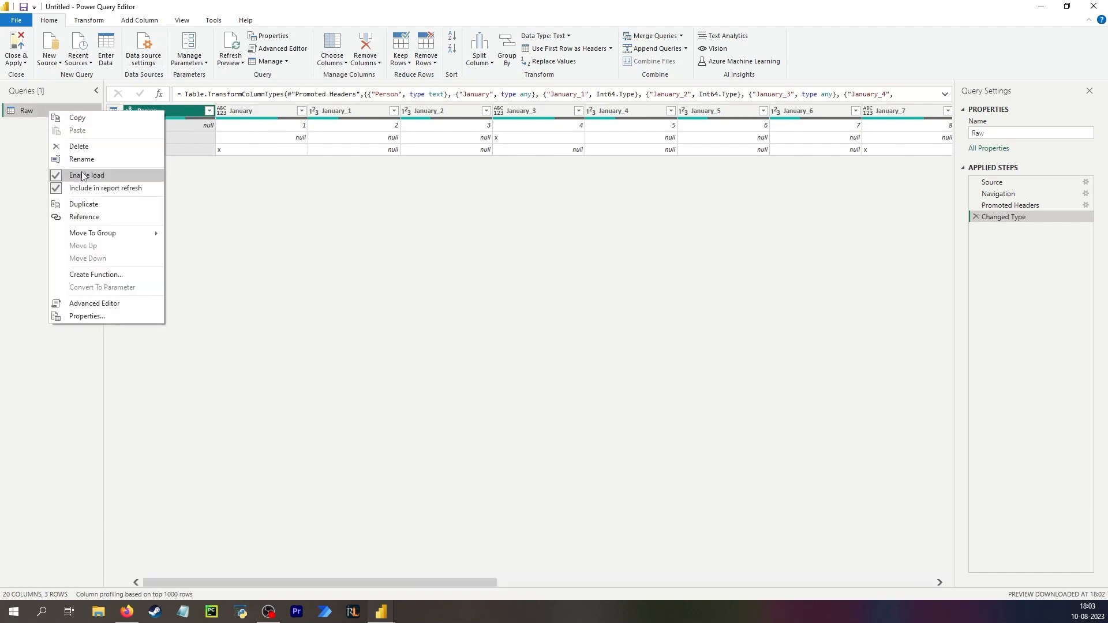
{"action": "left_click", "coordinate": [83, 217]}
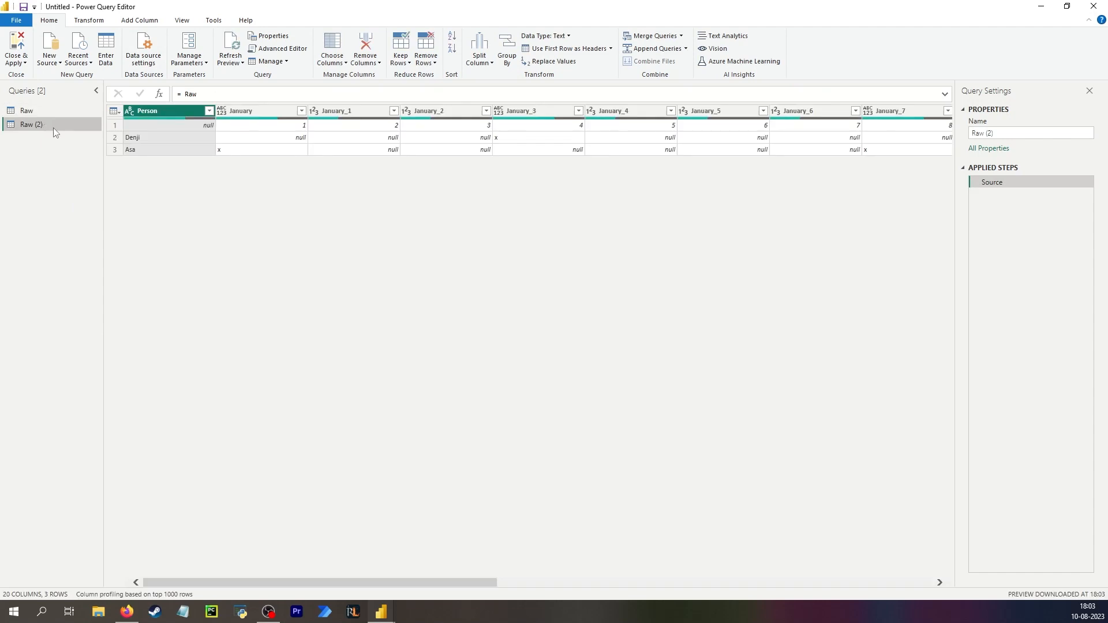
Unpivot all columns except Person in the reference query.
{"action": "right_click", "coordinate": [169, 114]}
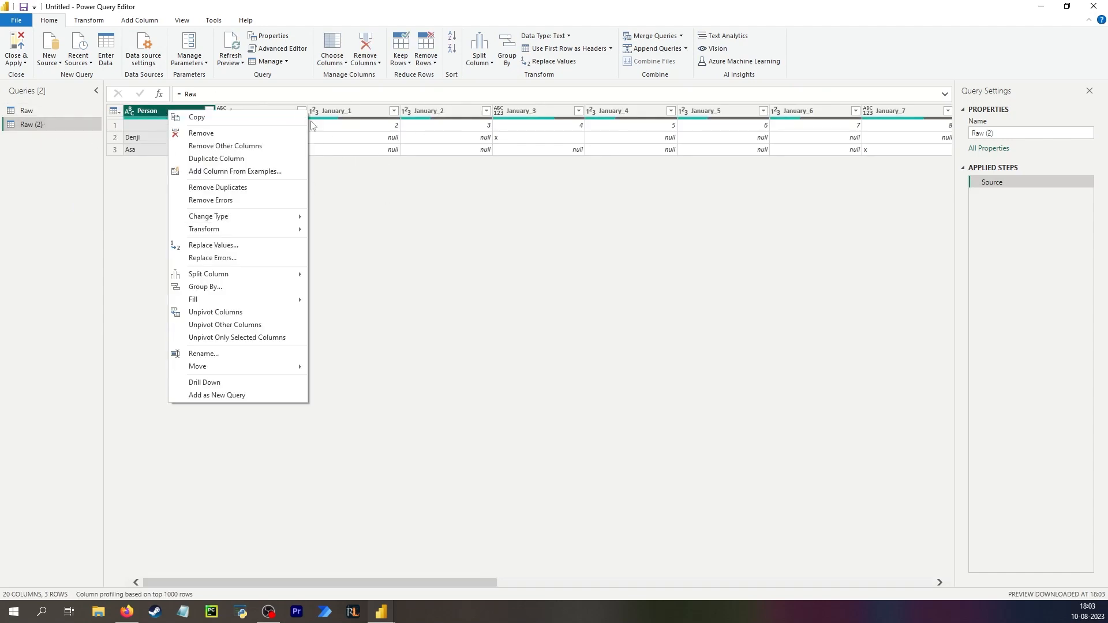
{"action": "left_click", "coordinate": [232, 329]}
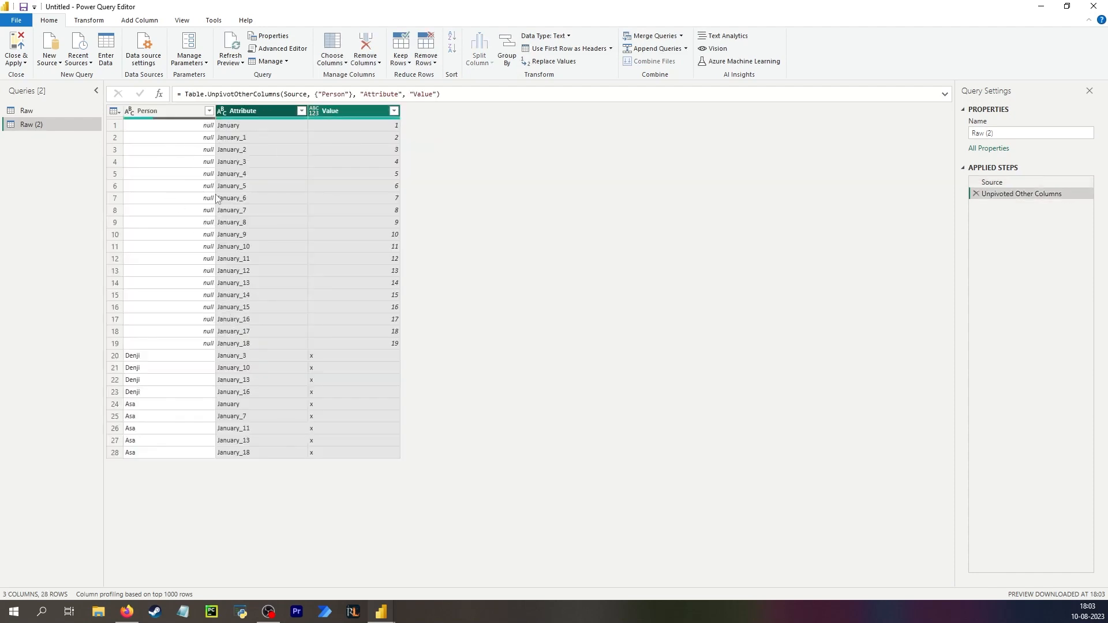
{"action": "left_click", "coordinate": [167, 356]}
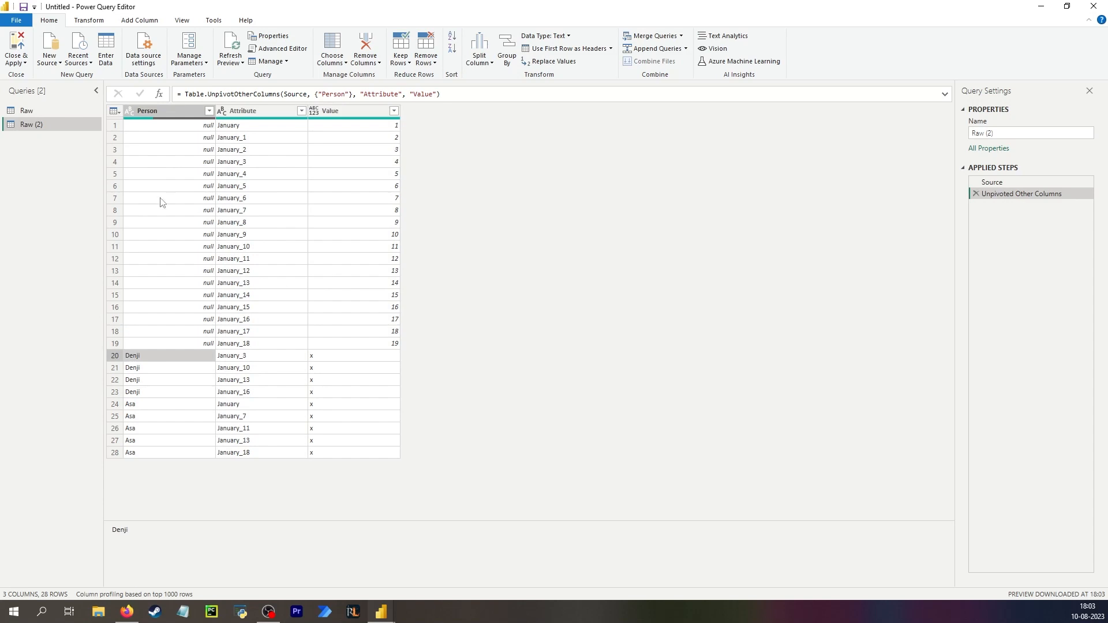
Rename the reference query to Unpivot 'too early.
{"action": "double_click", "coordinate": [47, 124]}
{"action": "type", "text": "Unpivot 'too early"}
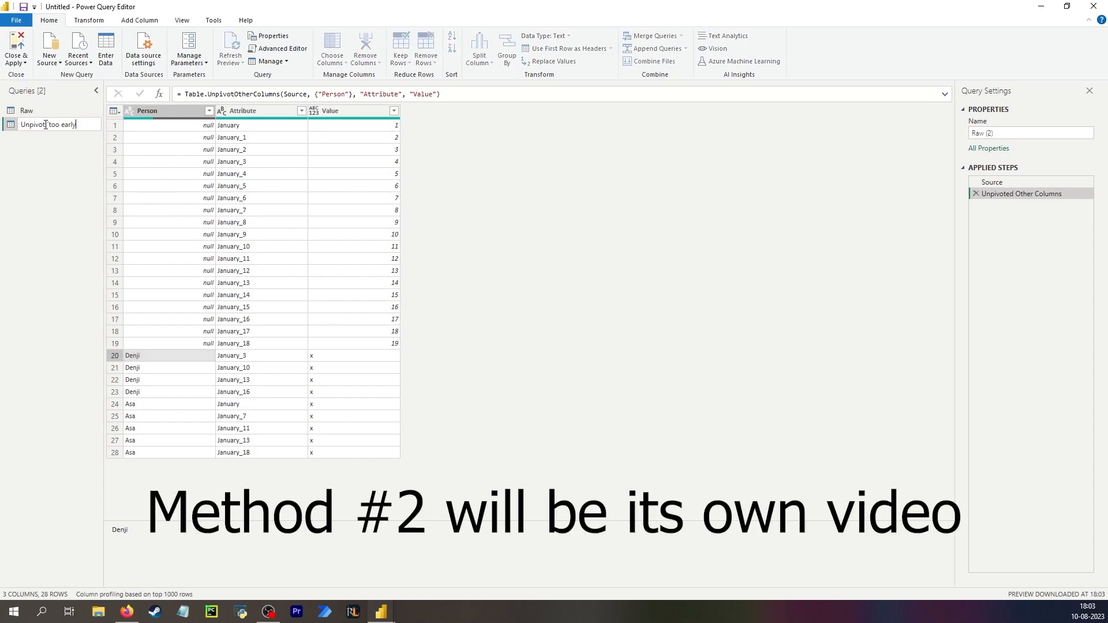
{"action": "key", "text": "Return"}
Move both queries into a new query group named It's RAW.
{"action": "left_click", "coordinate": [43, 113]}
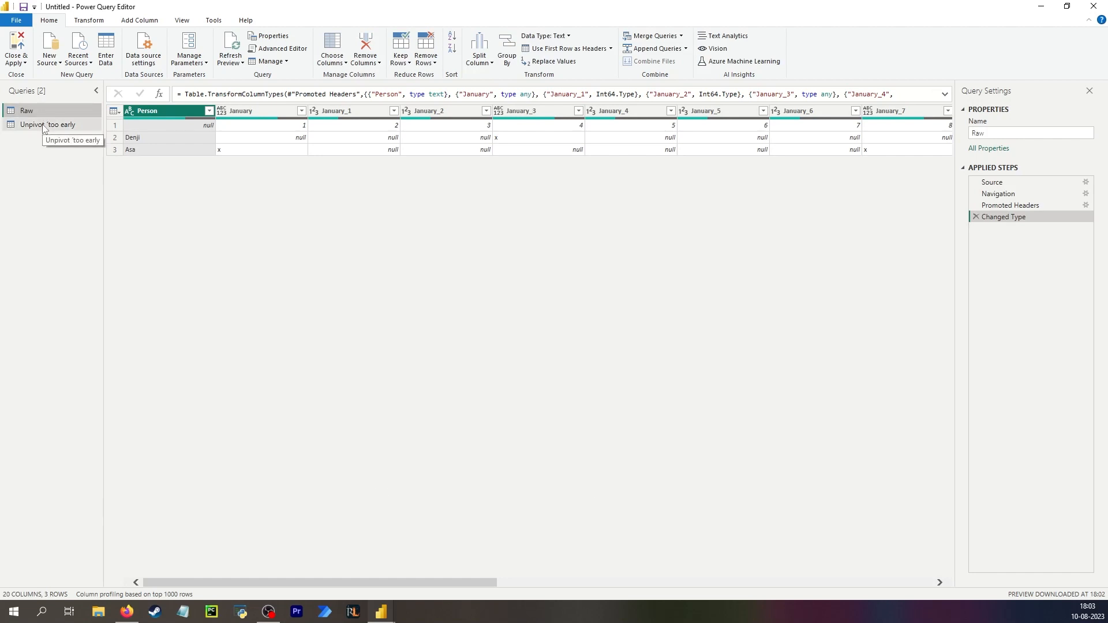
{"action": "left_click", "coordinate": [44, 126]}
{"action": "right_click", "coordinate": [44, 125]}
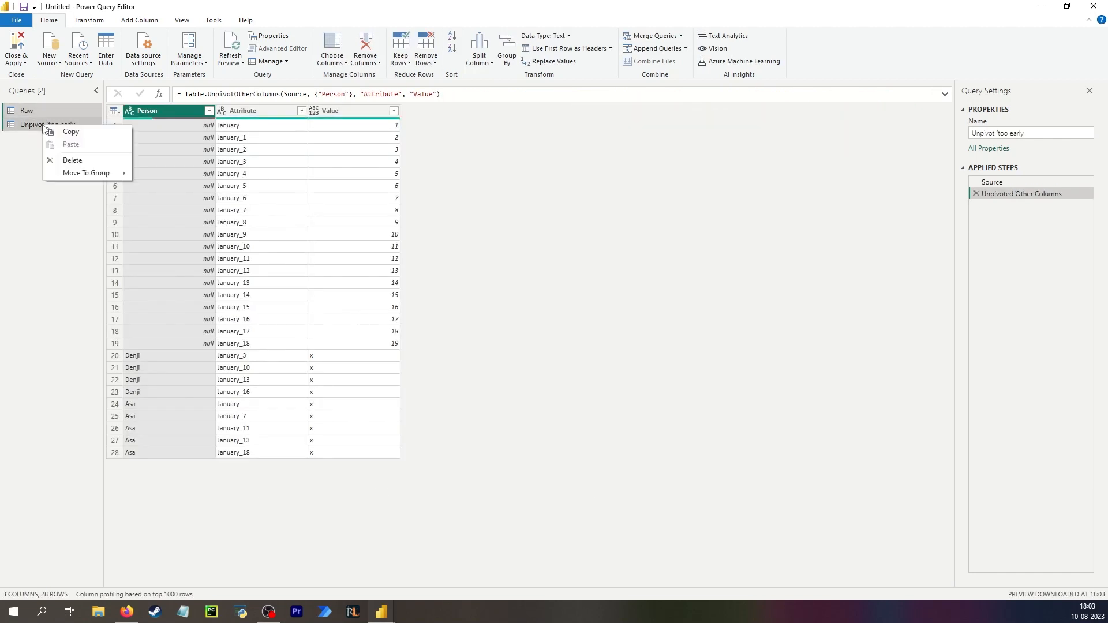
{"action": "mouse_move", "coordinate": [81, 173]}
{"action": "left_click", "coordinate": [172, 175]}
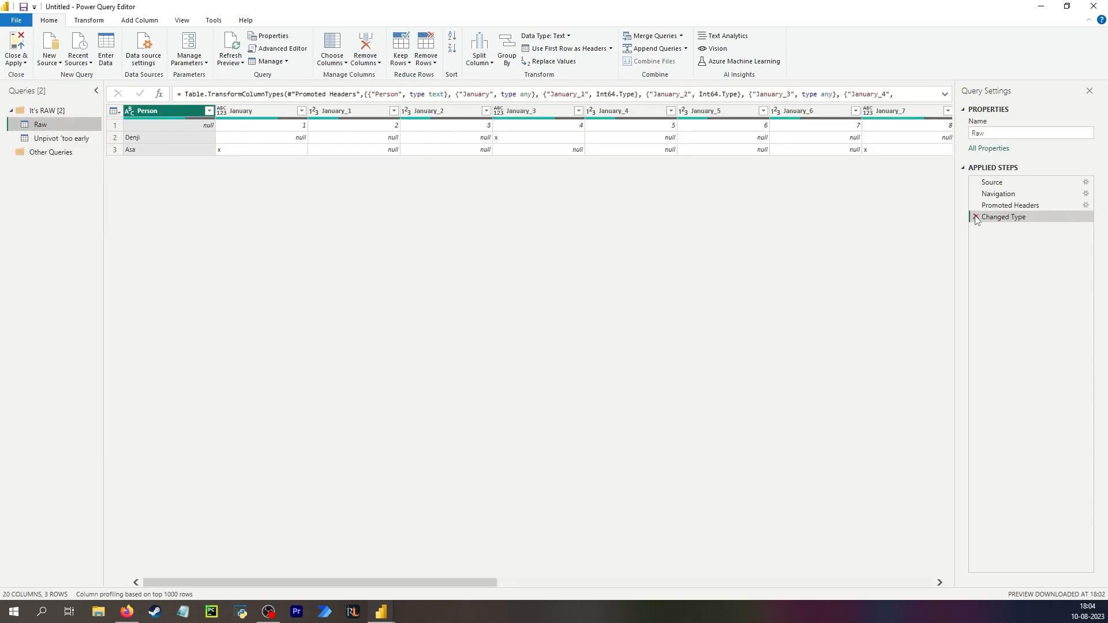
Delete the Changed Type and Promoted Headers steps from the Raw query.
{"action": "left_click", "coordinate": [976, 217]}
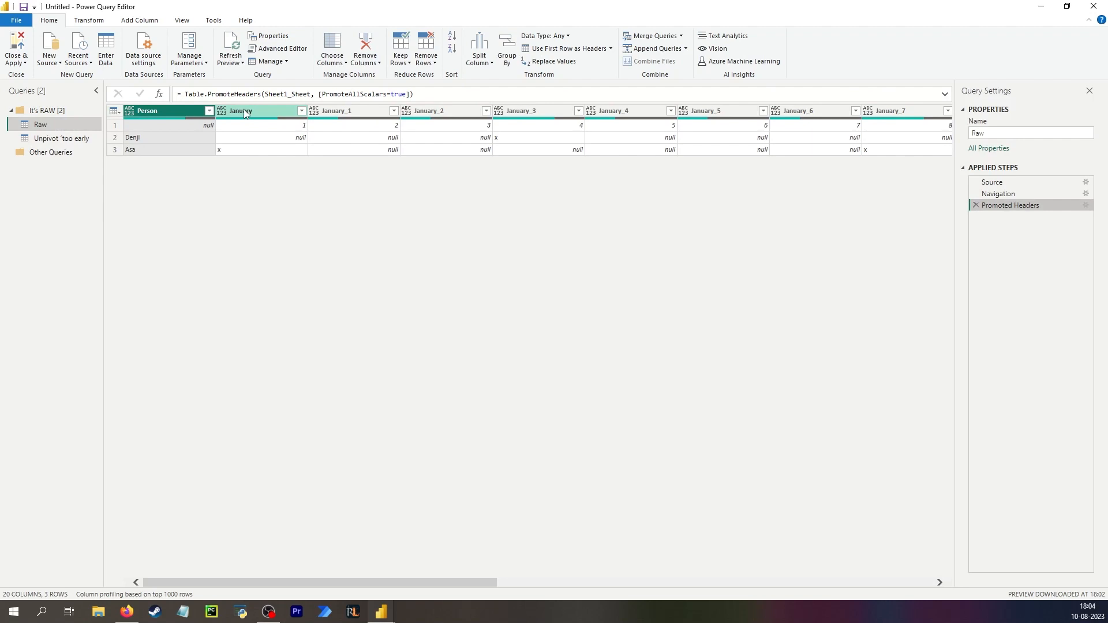
{"action": "left_click", "coordinate": [975, 205]}
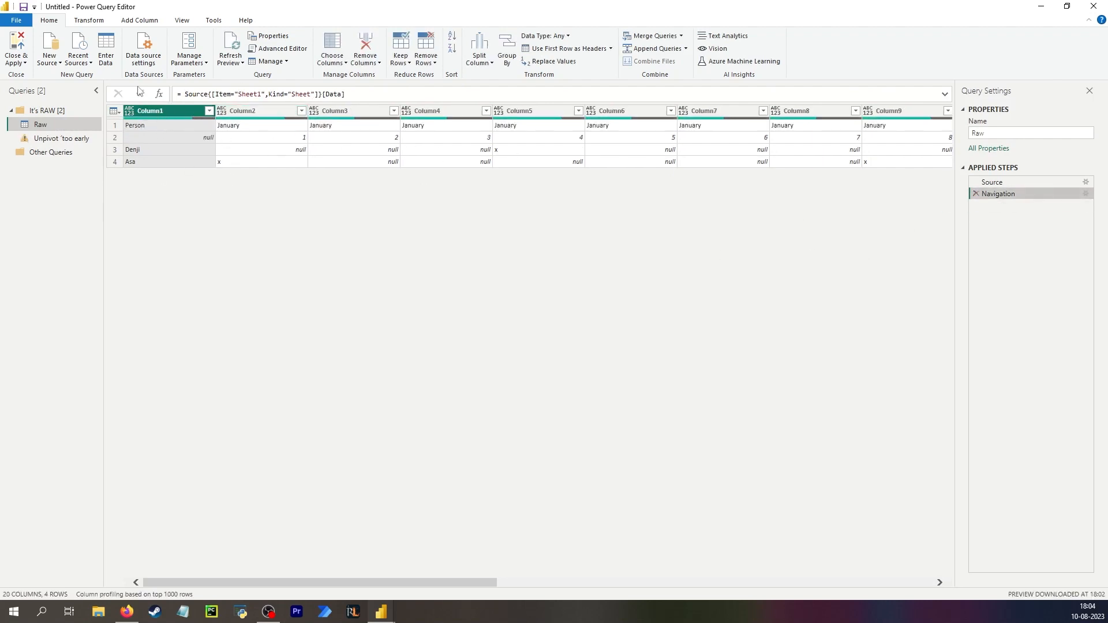
Replace the unpivot in the Unpivot 'too early query with one unpivoting all columns except Column1.
{"action": "left_click", "coordinate": [60, 139]}
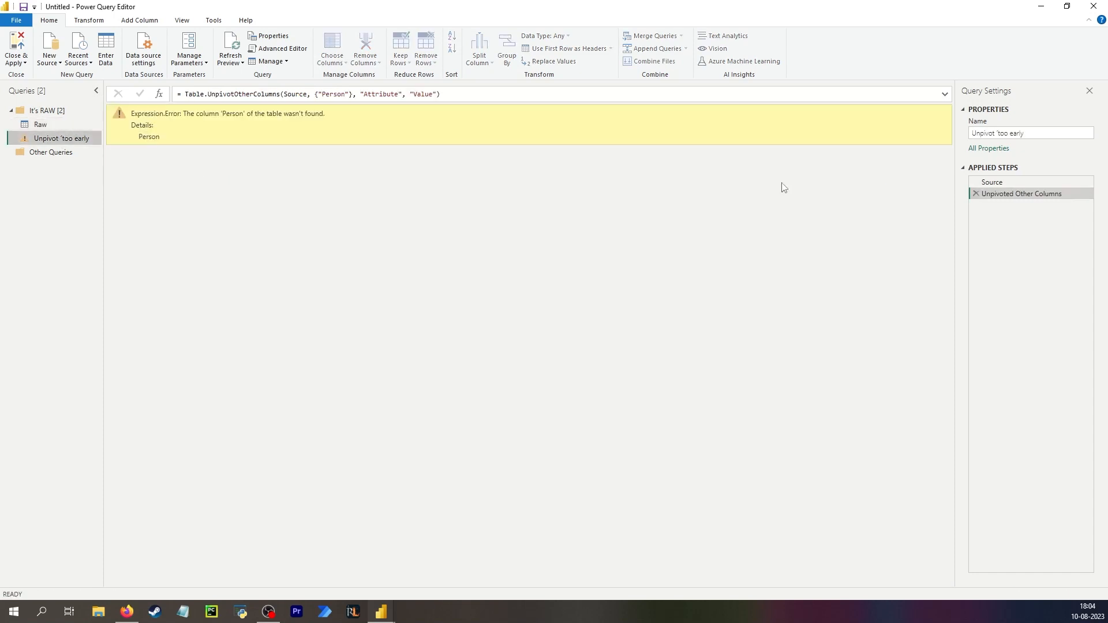
{"action": "left_click", "coordinate": [976, 194]}
{"action": "right_click", "coordinate": [170, 112]}
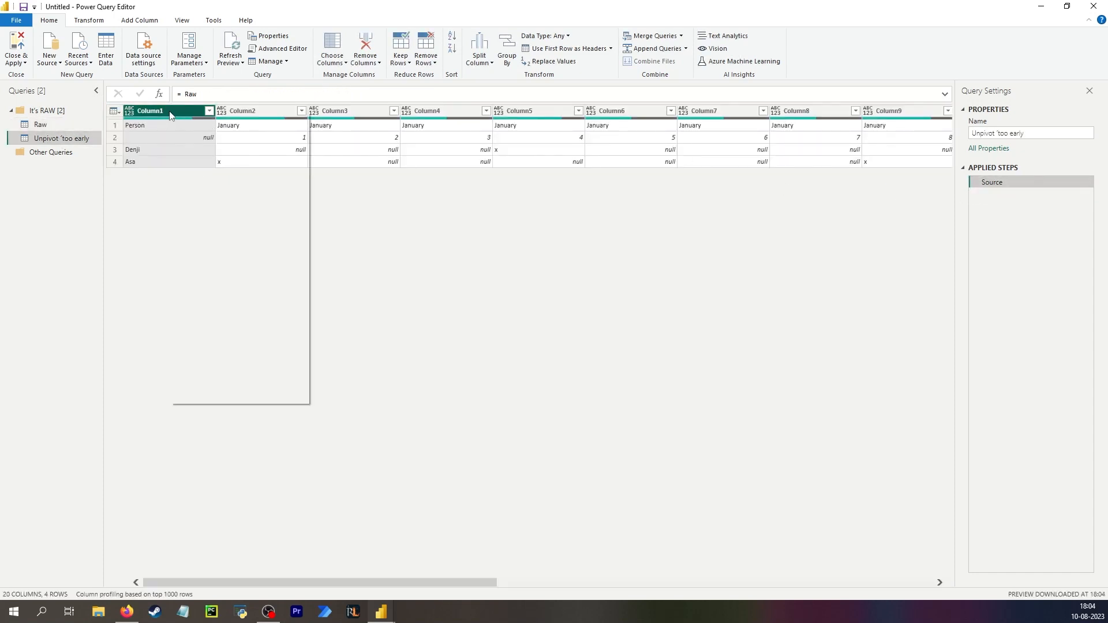
{"action": "left_click", "coordinate": [231, 326]}
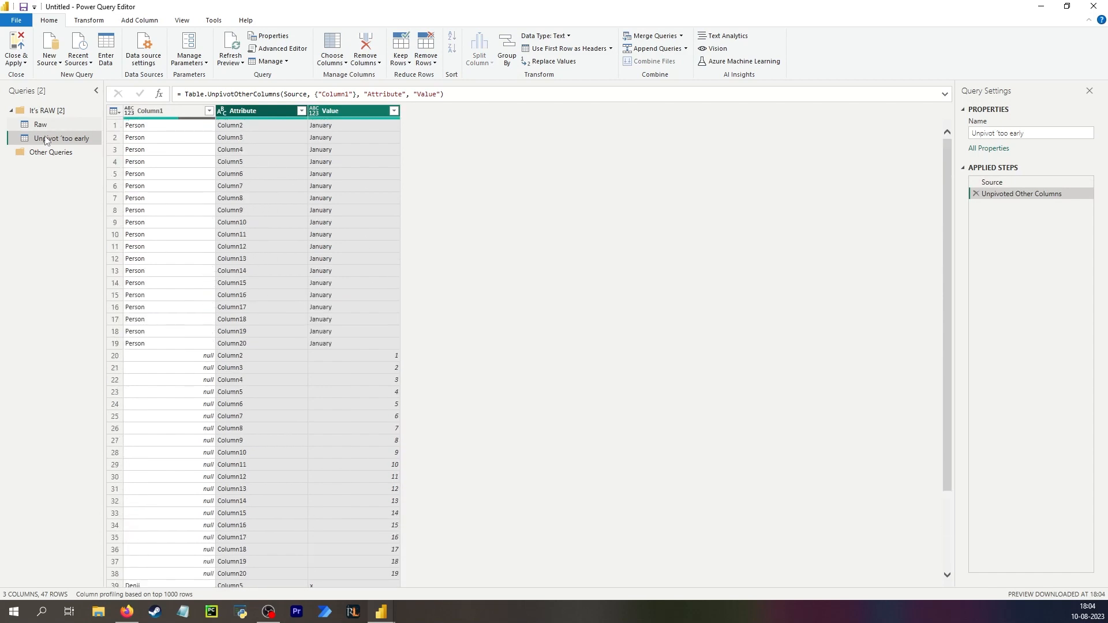
Create another reference query based on the Raw query.
{"action": "left_click", "coordinate": [55, 125]}
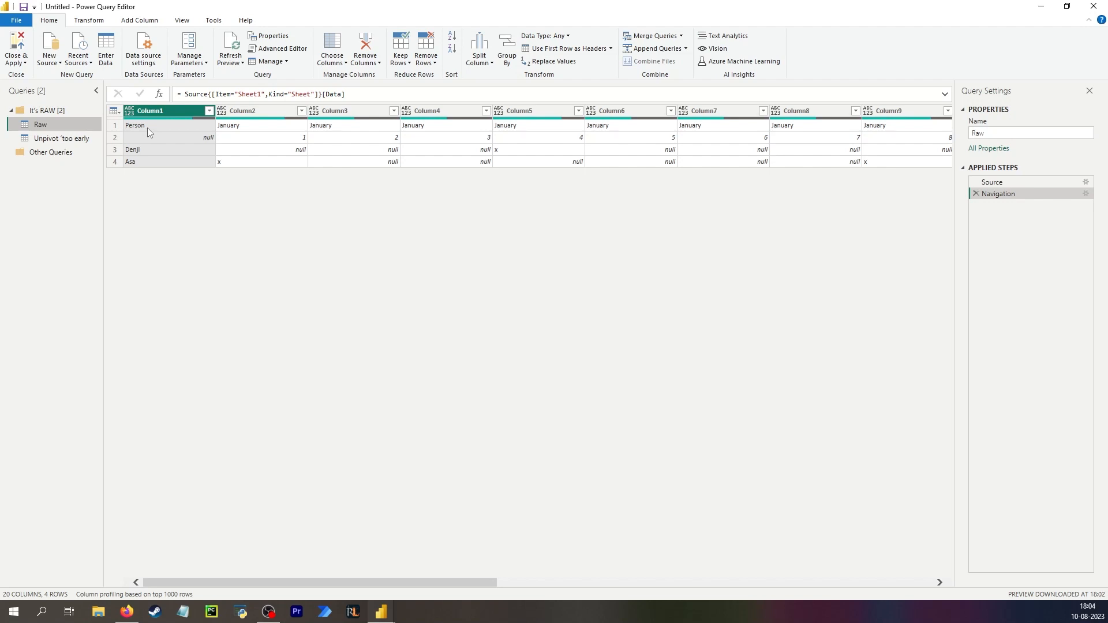
{"action": "left_click", "coordinate": [243, 128]}
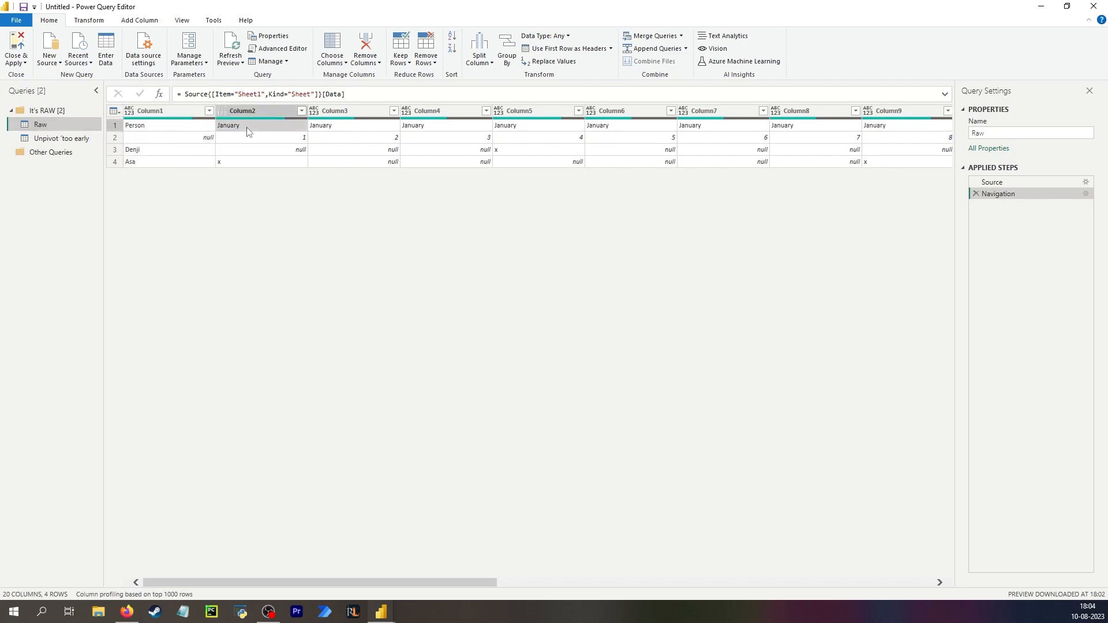
{"action": "left_click", "coordinate": [147, 124]}
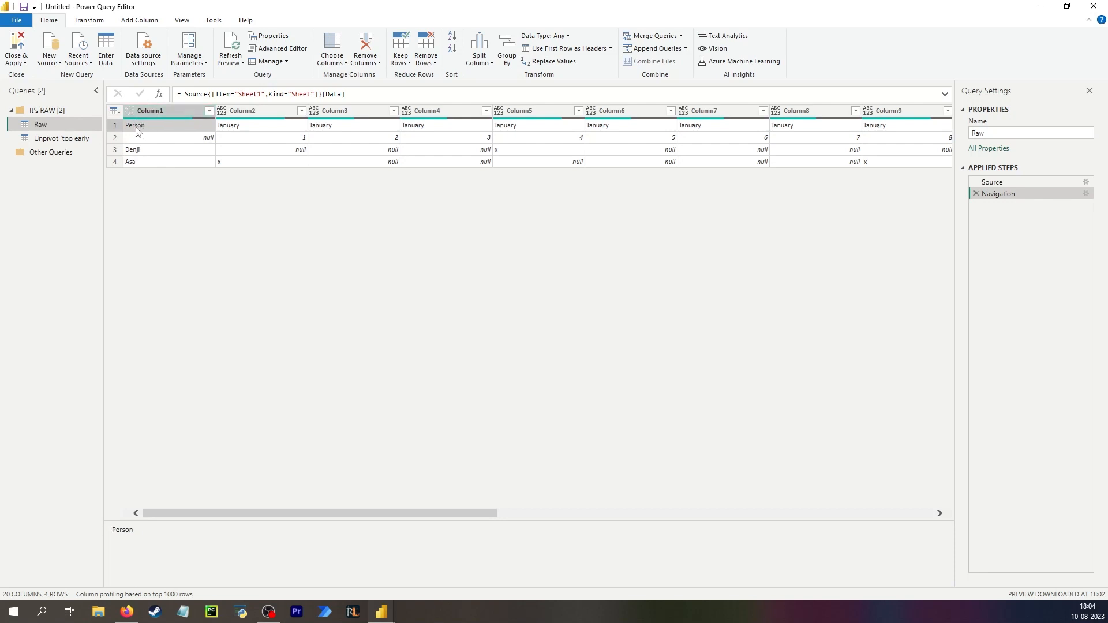
{"action": "left_click", "coordinate": [236, 132]}
{"action": "left_click", "coordinate": [263, 140]}
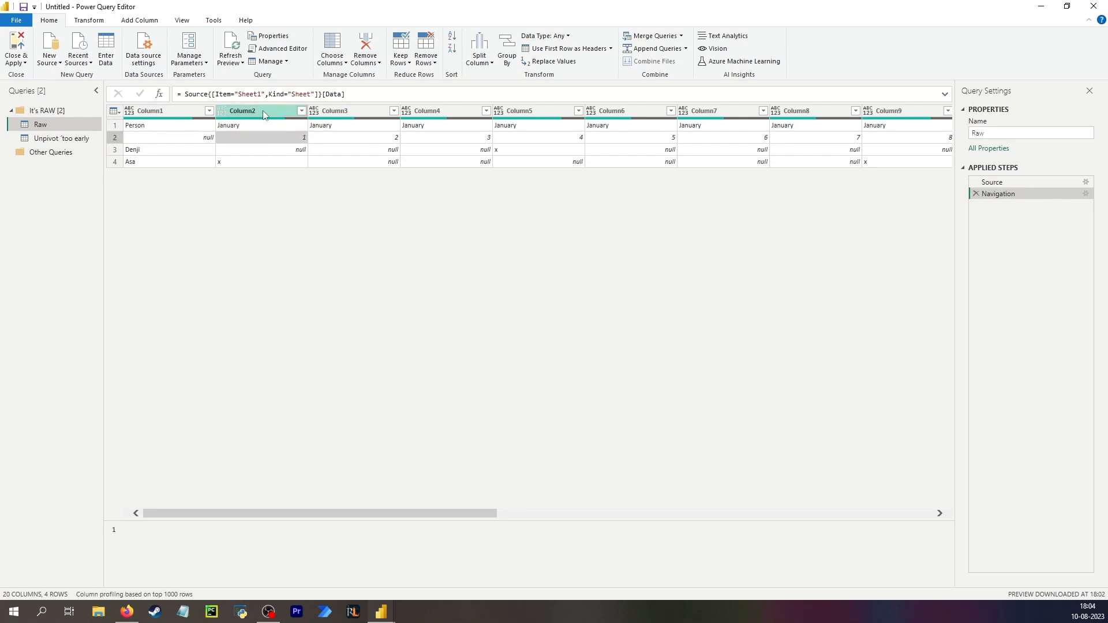
{"action": "right_click", "coordinate": [67, 128]}
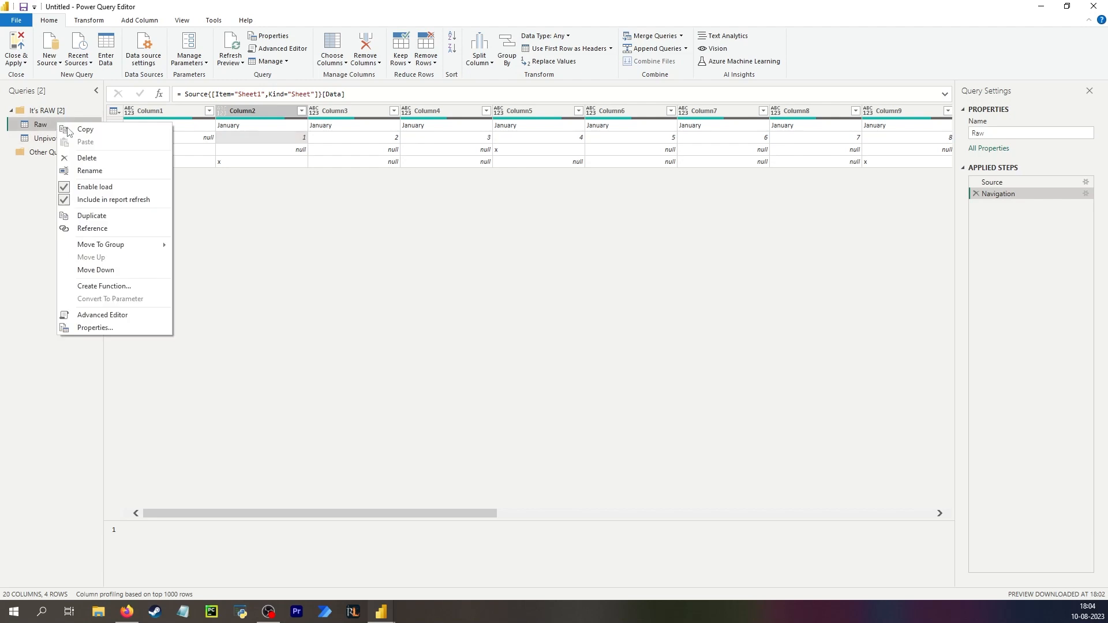
{"action": "left_click", "coordinate": [92, 228]}
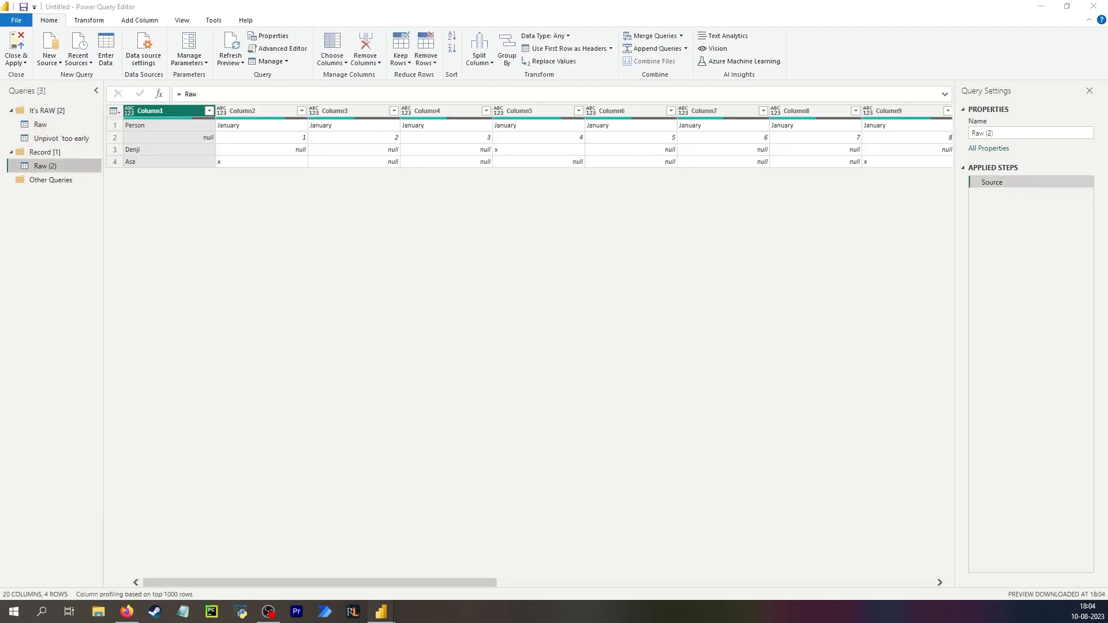
{"action": "left_click", "coordinate": [147, 128]}
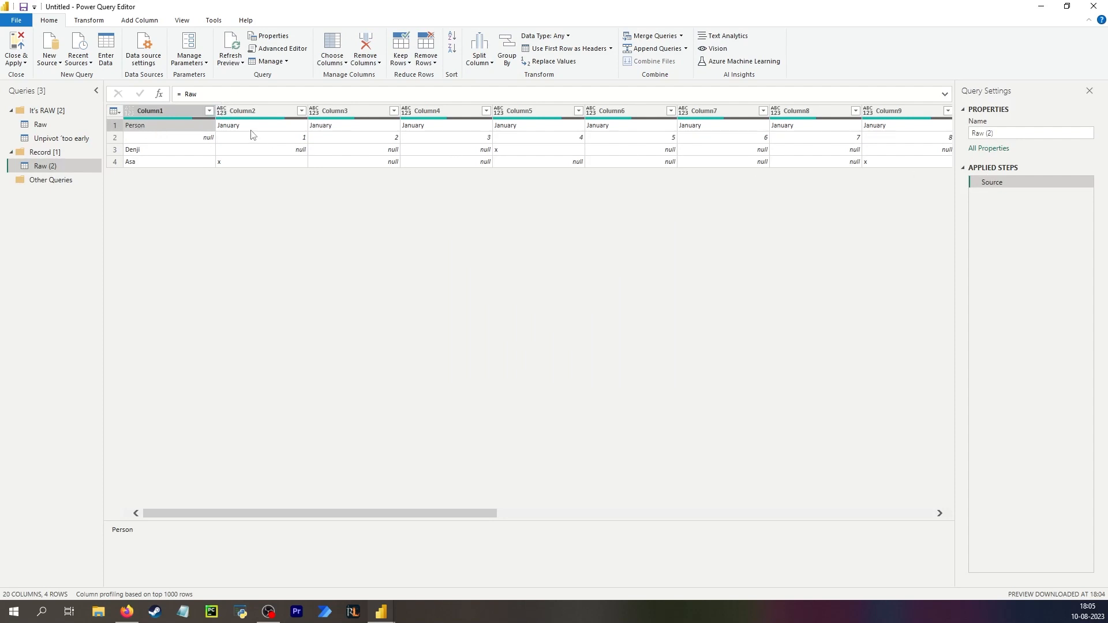
Add a custom step that takes the first row of the source as a record with Source{0}.
{"action": "left_click", "coordinate": [159, 93]}
{"action": "left_click", "coordinate": [217, 94]}
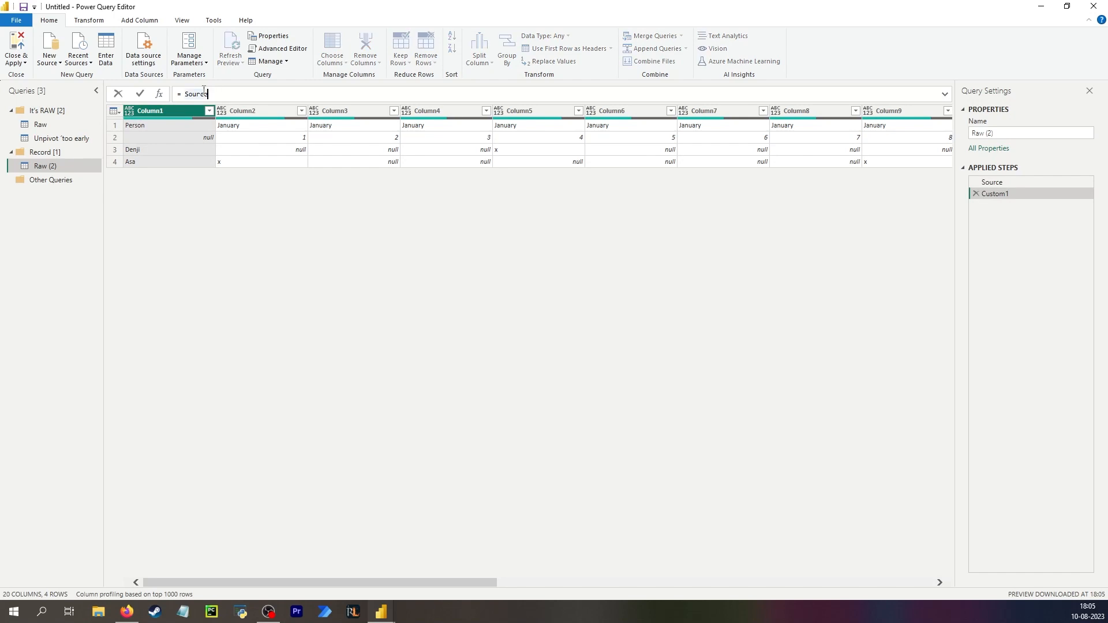
{"action": "type", "text": "{0}"}
{"action": "key", "text": "Return"}
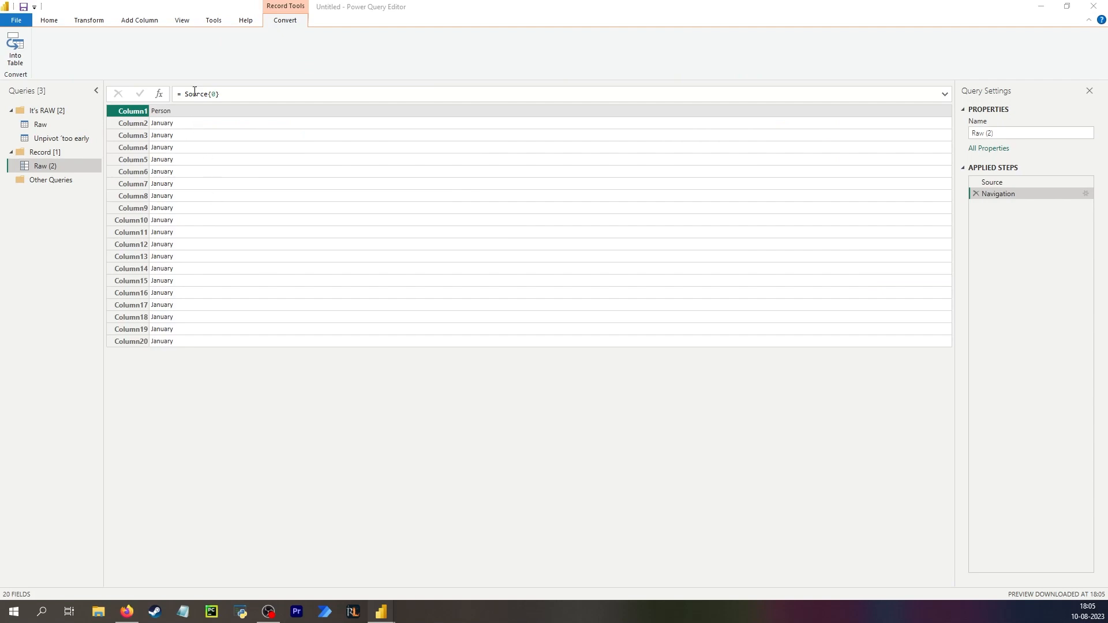
Add another custom step converting that record into a table with Record.ToTable(Navigation).
{"action": "left_click", "coordinate": [213, 137]}
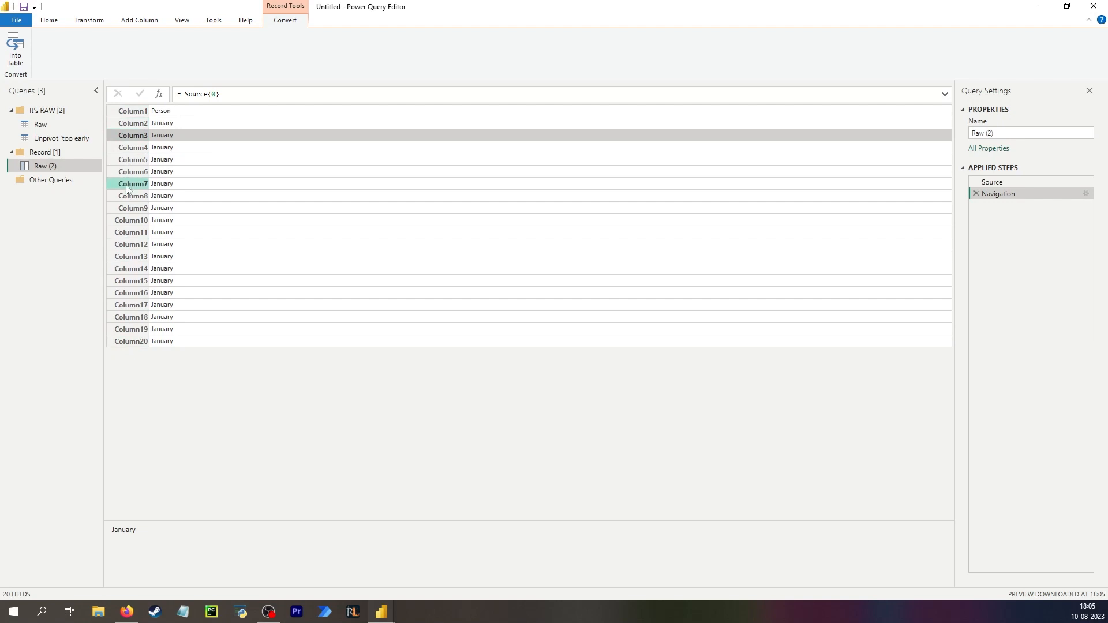
{"action": "left_click", "coordinate": [159, 94]}
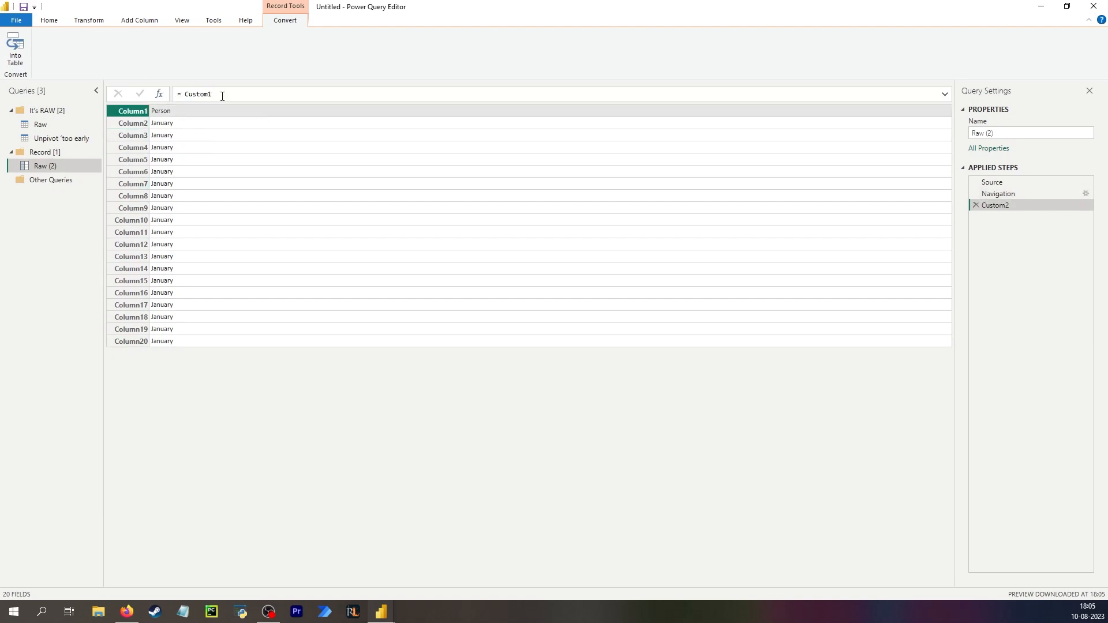
{"action": "left_click_drag", "start_coordinate": [212, 93], "coordinate": [186, 94]}
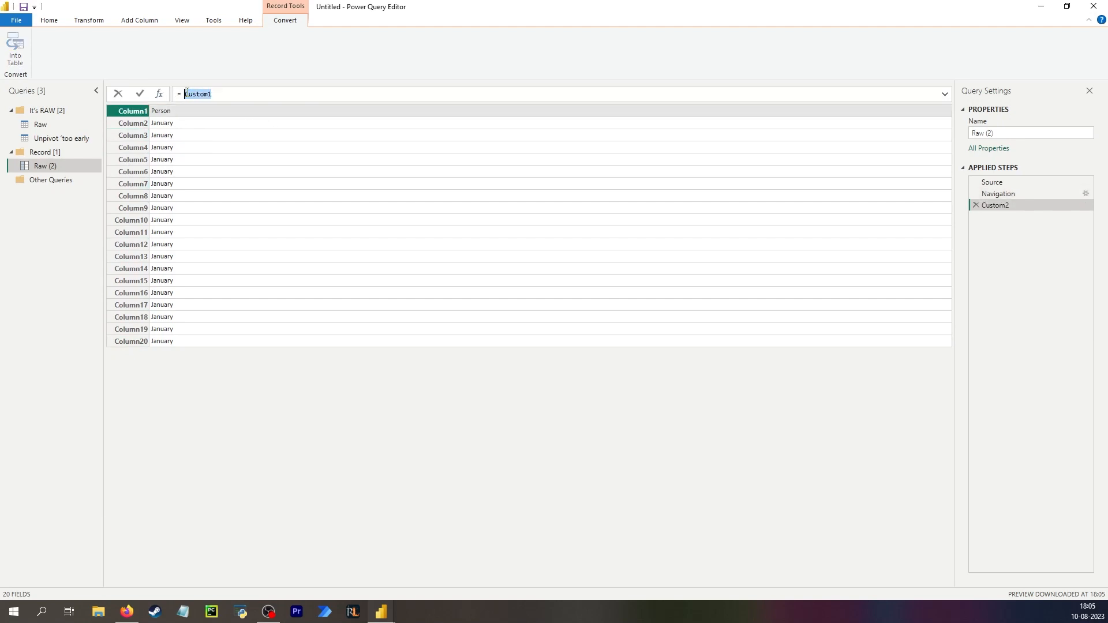
{"action": "type", "text": "Record.ToTable"}
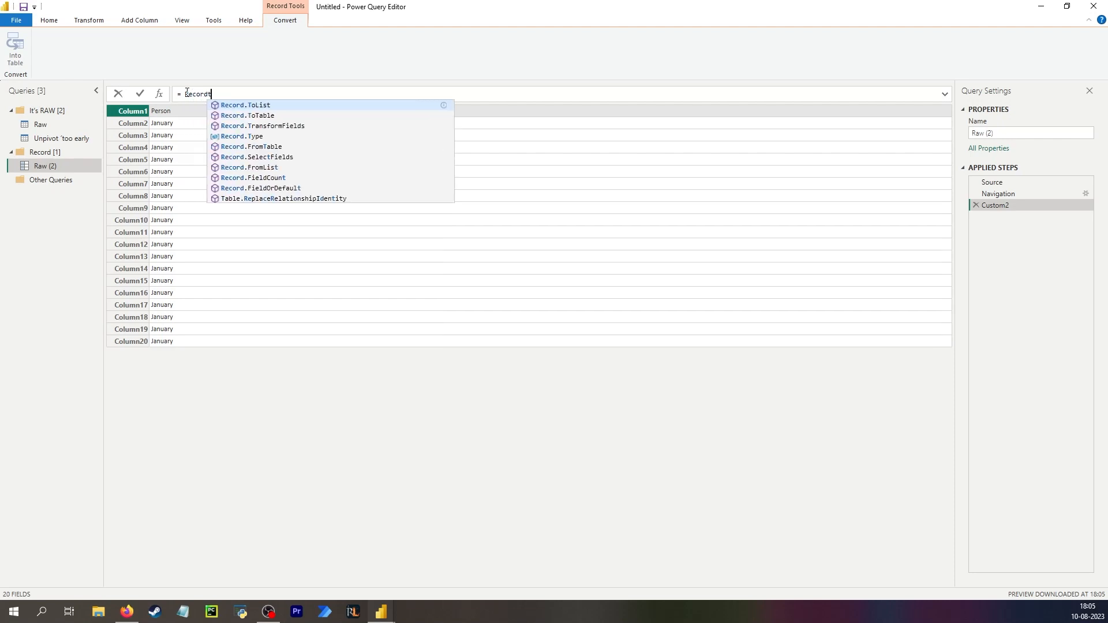
{"action": "type", "text": "("}
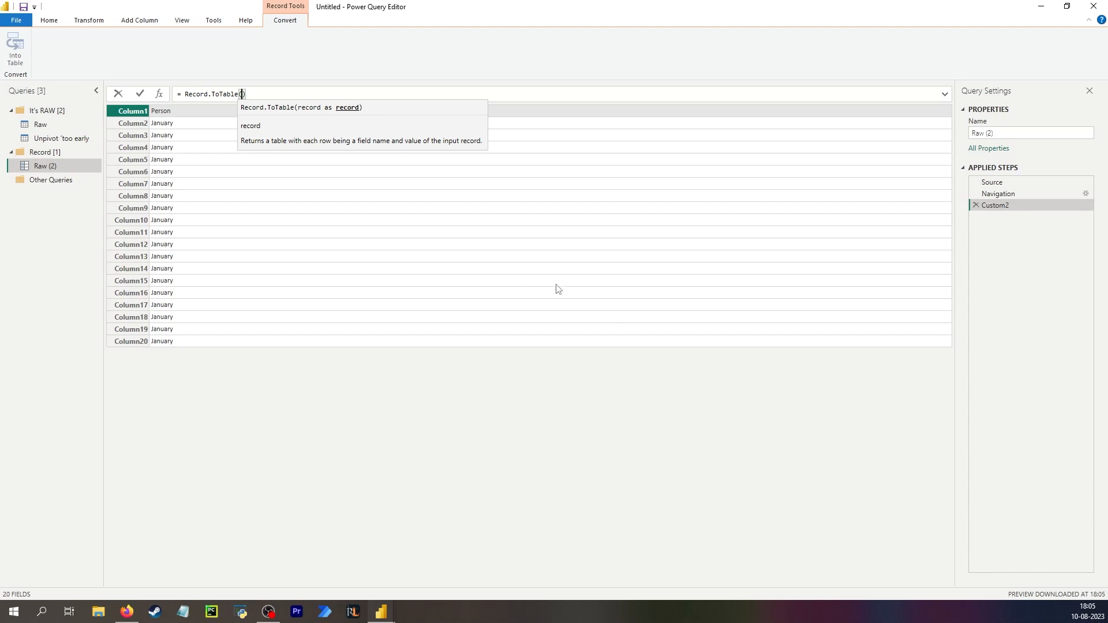
{"action": "type", "text": "Navi"}
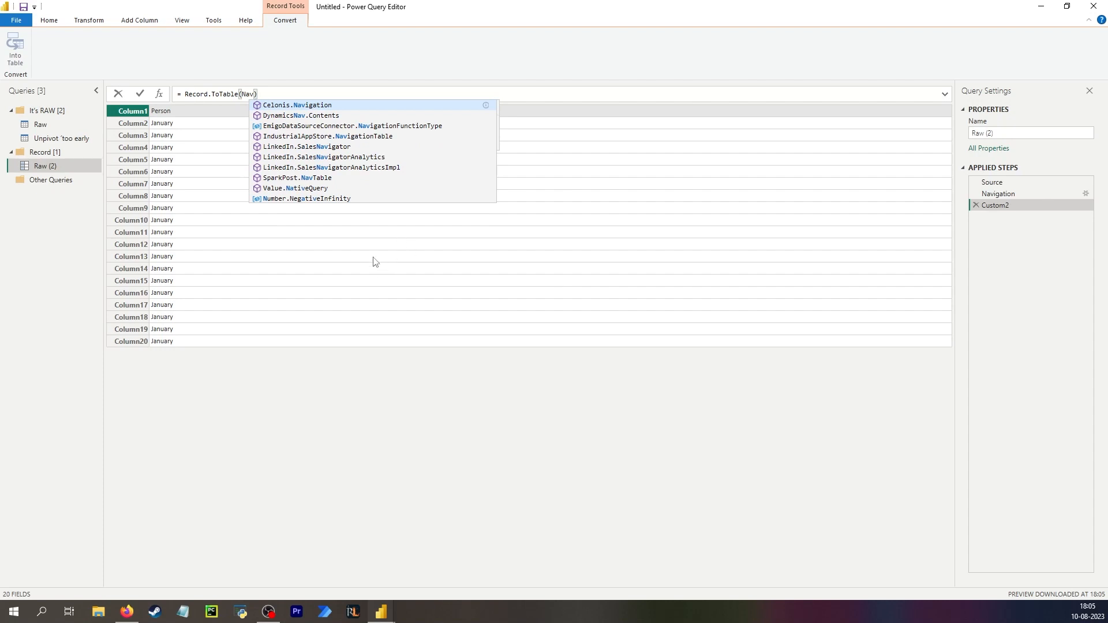
{"action": "type", "text": "gat"}
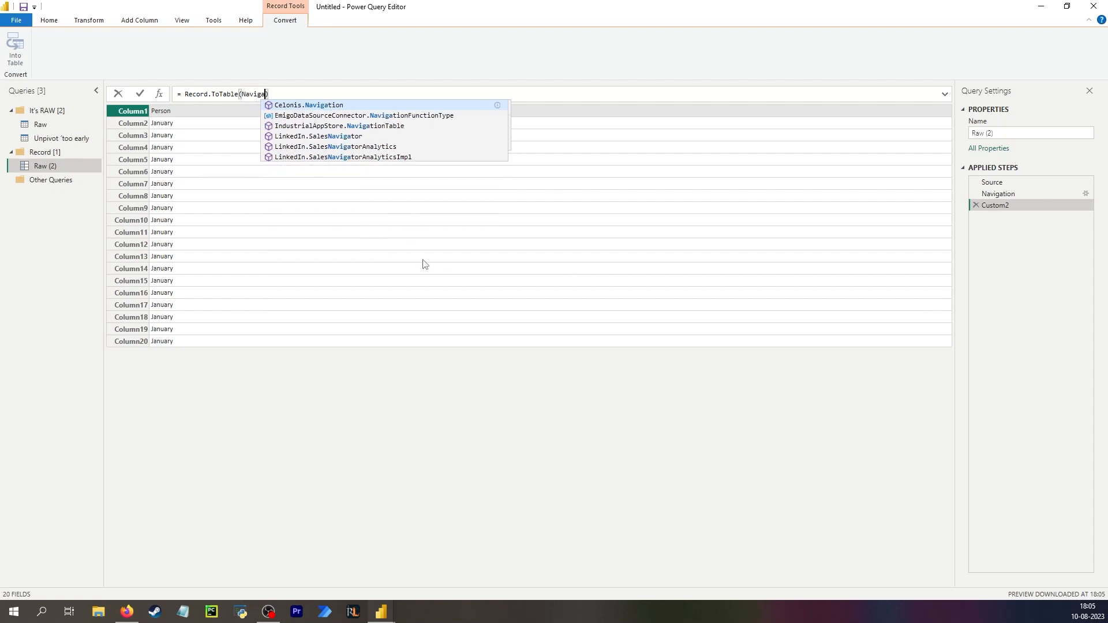
{"action": "type", "text": "ion"}
{"action": "key", "text": "Return"}
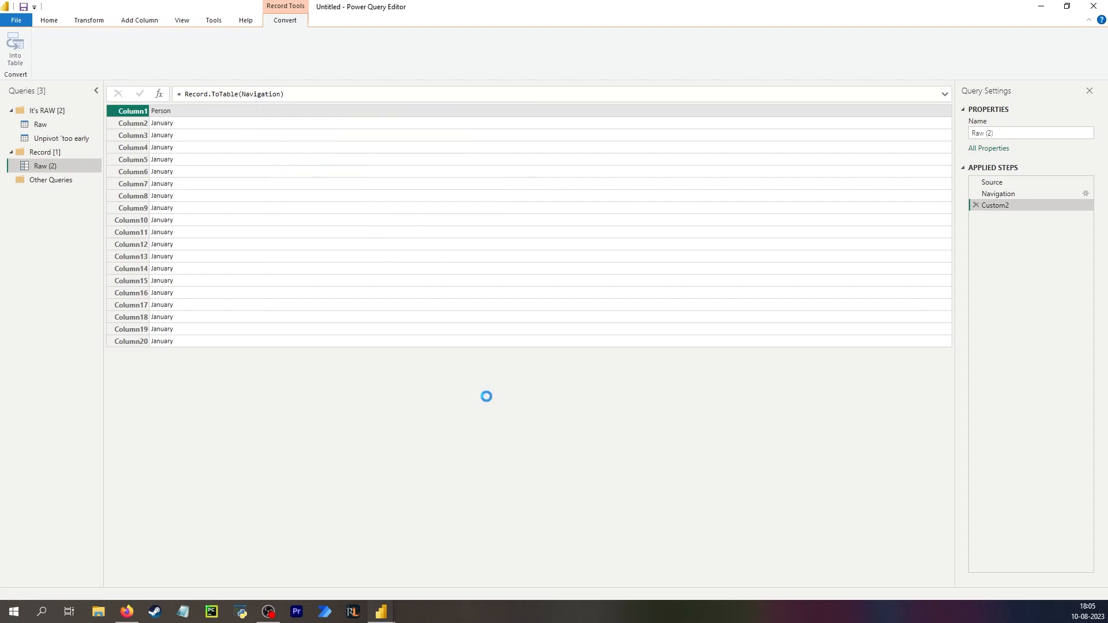
In the Advanced Editor, rename the record step to RowZero and make Record.ToTable reference RowZero.
{"action": "left_click", "coordinate": [1011, 182]}
{"action": "left_click", "coordinate": [996, 196]}
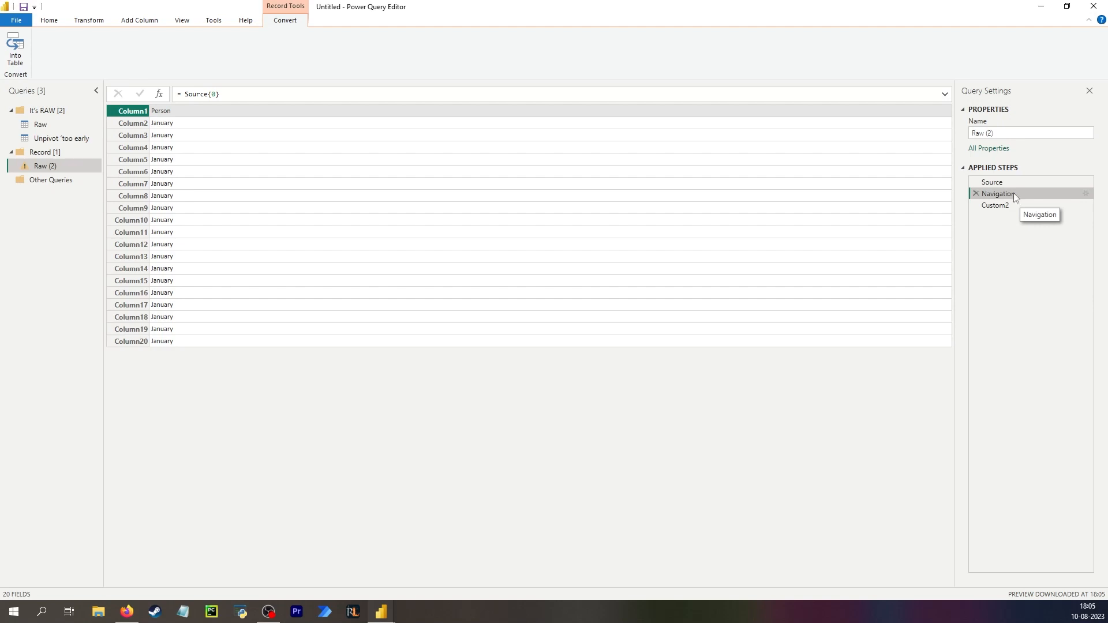
{"action": "right_click", "coordinate": [1015, 195]}
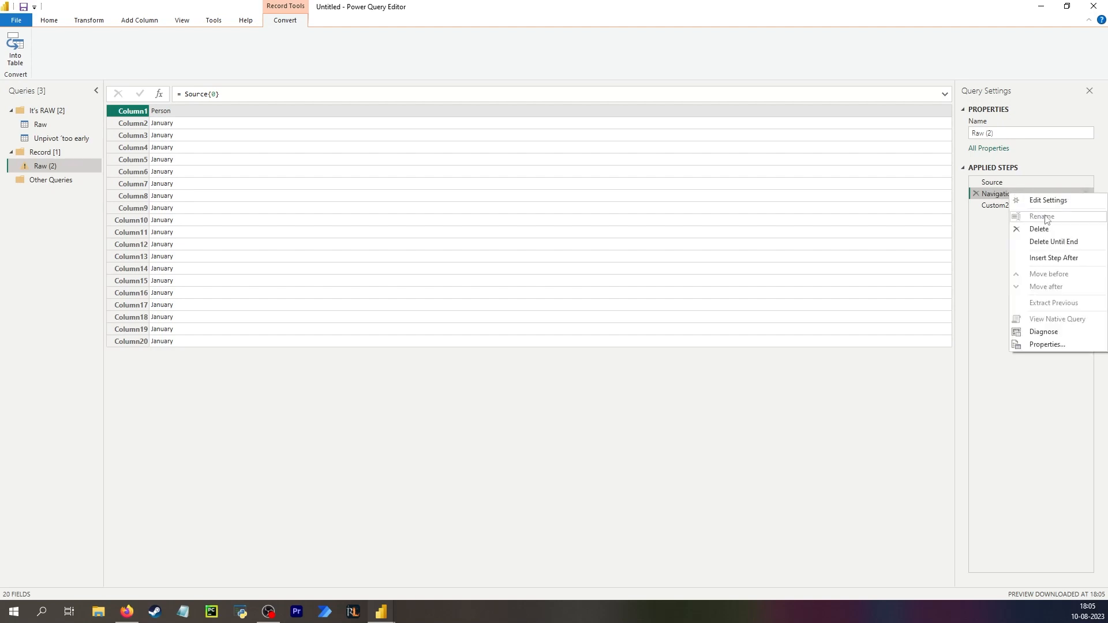
{"action": "left_click", "coordinate": [999, 199]}
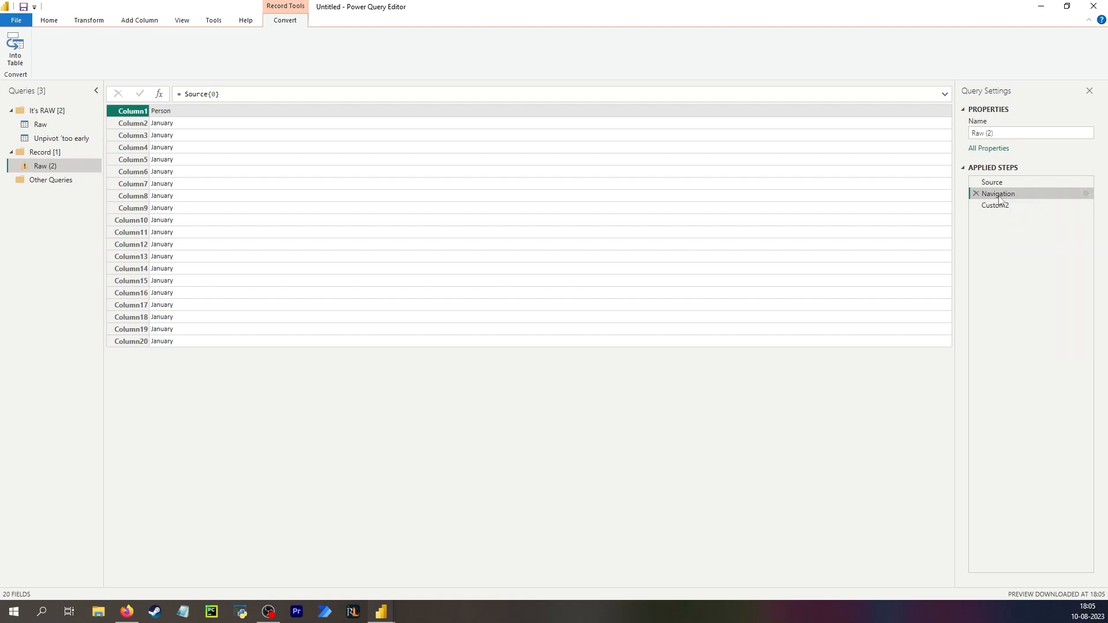
{"action": "left_click", "coordinate": [51, 21]}
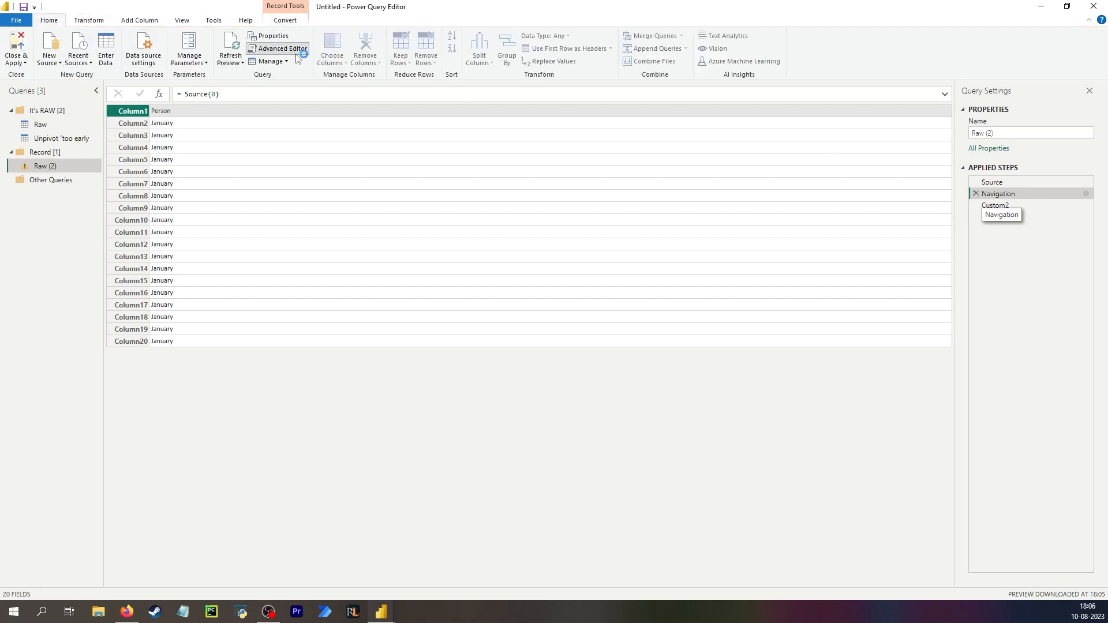
{"action": "left_click", "coordinate": [279, 49]}
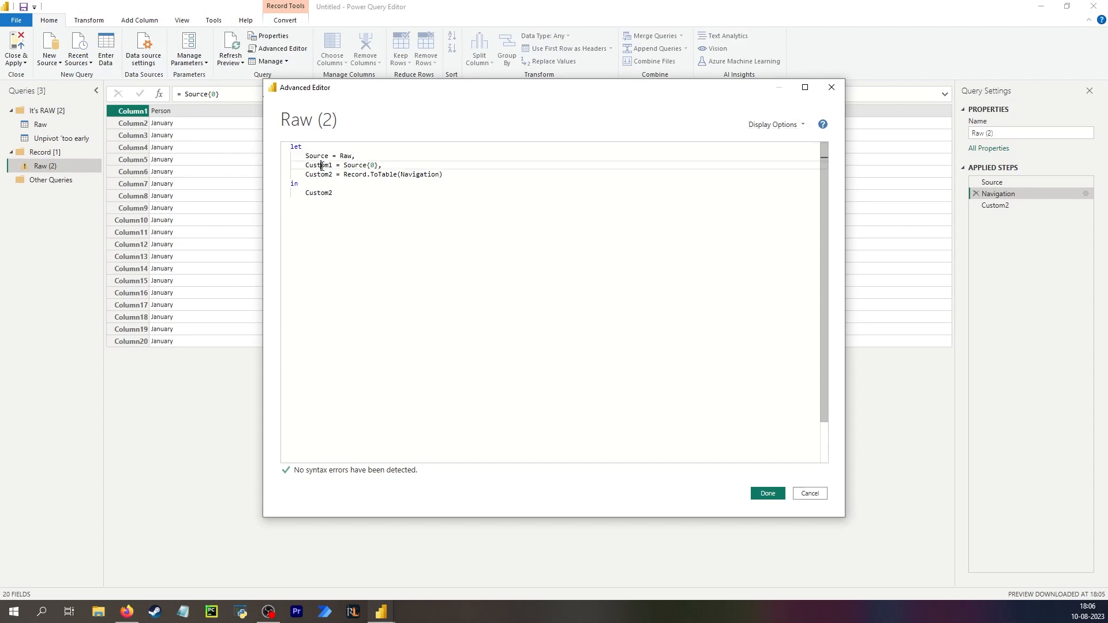
{"action": "double_click", "coordinate": [320, 166]}
{"action": "type", "text": "Row"}
{"action": "type", "text": "Zero"}
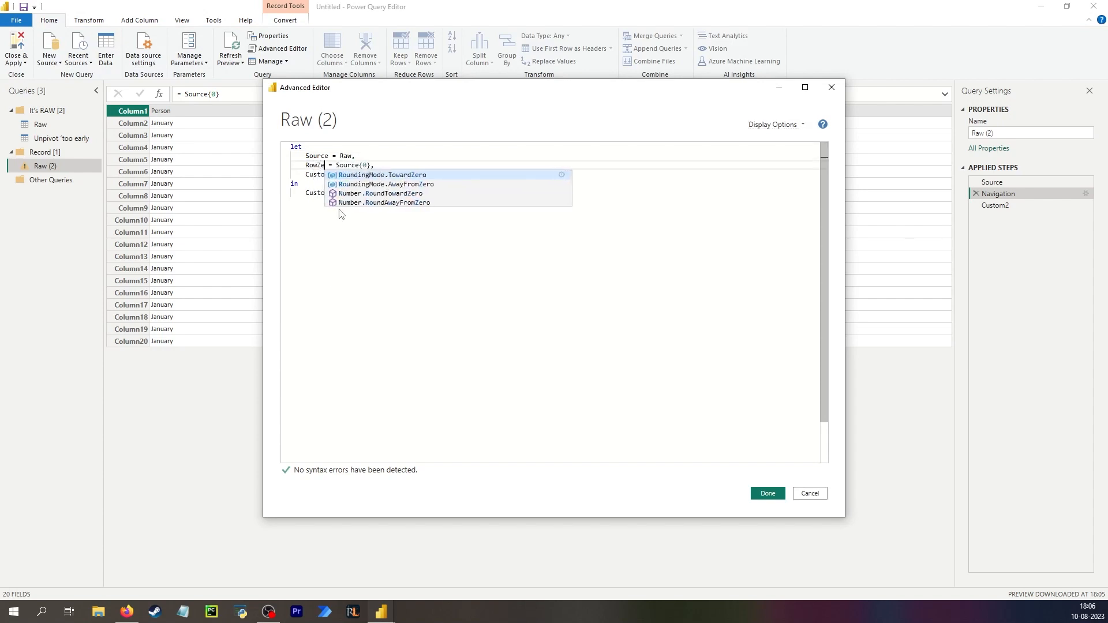
{"action": "key", "text": "ctrl+shift+Left"}
{"action": "key", "text": "ctrl+c"}
{"action": "double_click", "coordinate": [423, 175]}
{"action": "key", "text": "ctrl+v"}
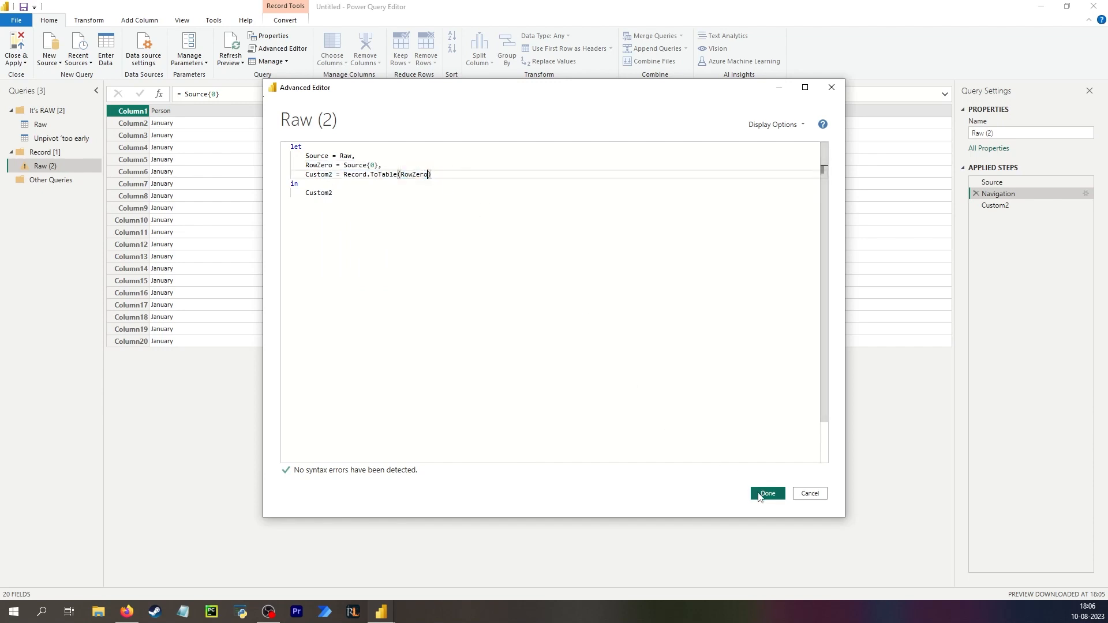
{"action": "left_click", "coordinate": [768, 493]}
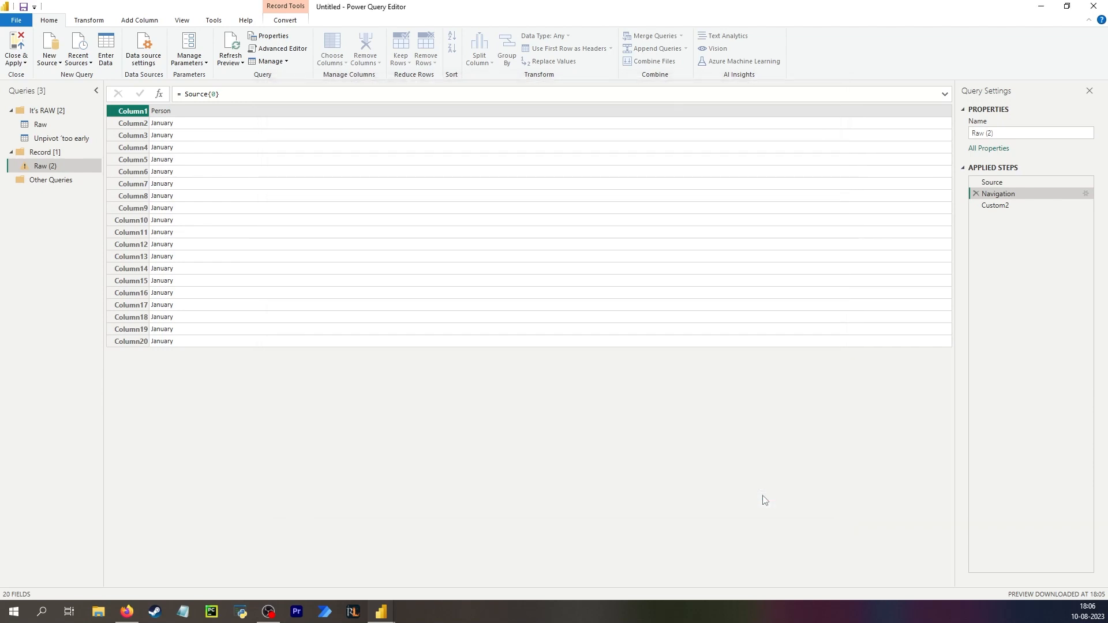
Add a block comment inside Record.ToTable: The step is actually called RowZero, check Advanced Editor. It's called Navigation on the right side.
{"action": "left_click", "coordinate": [1010, 196]}
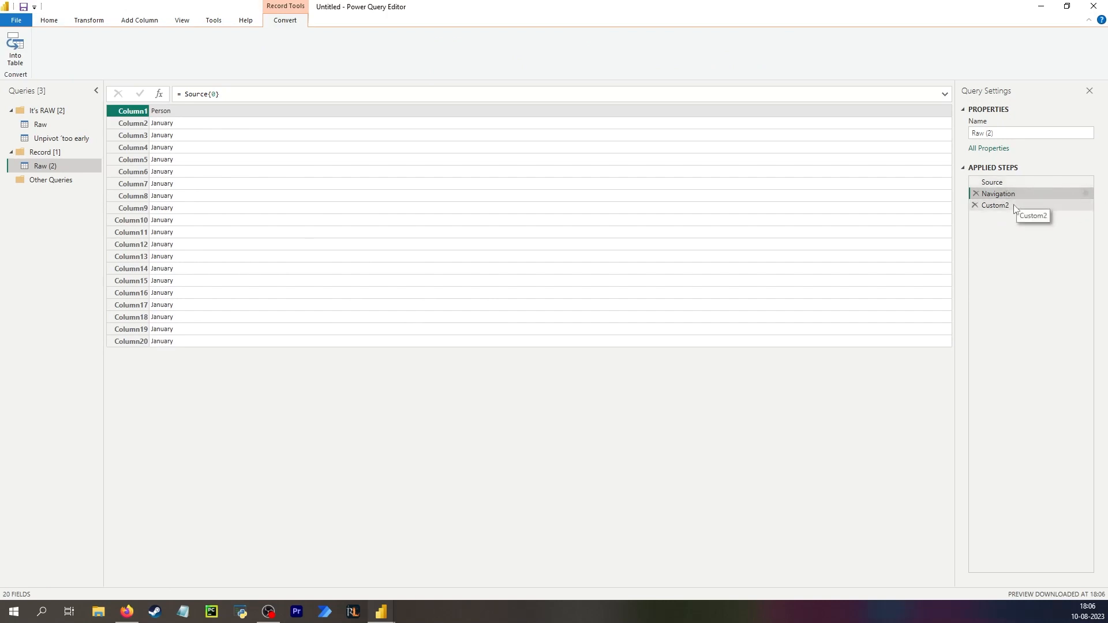
{"action": "left_click", "coordinate": [1007, 206]}
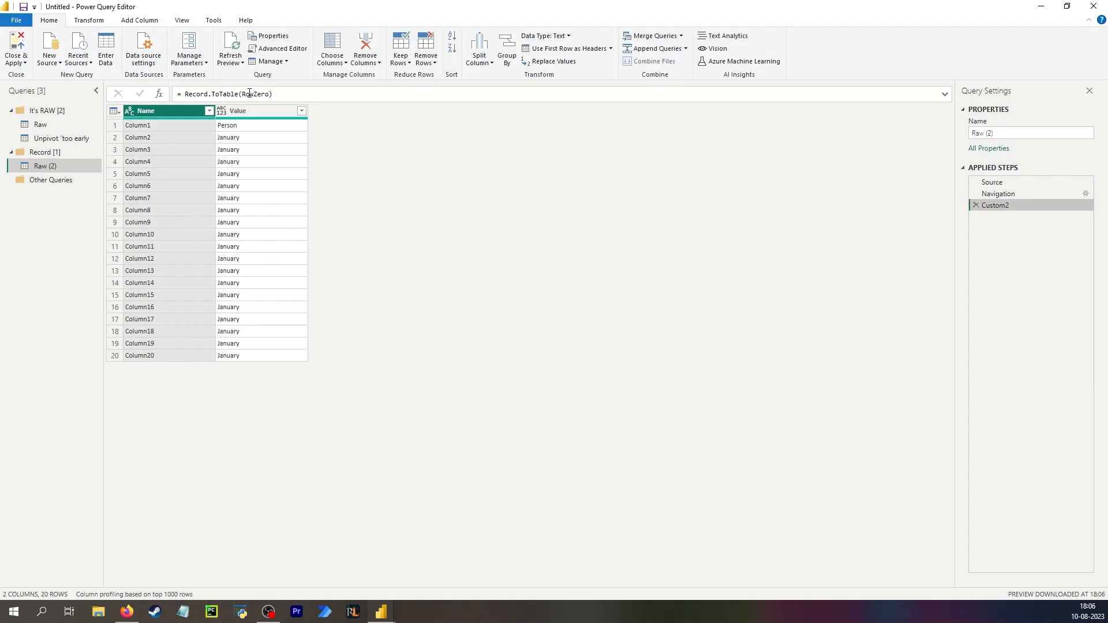
{"action": "left_click", "coordinate": [268, 95]}
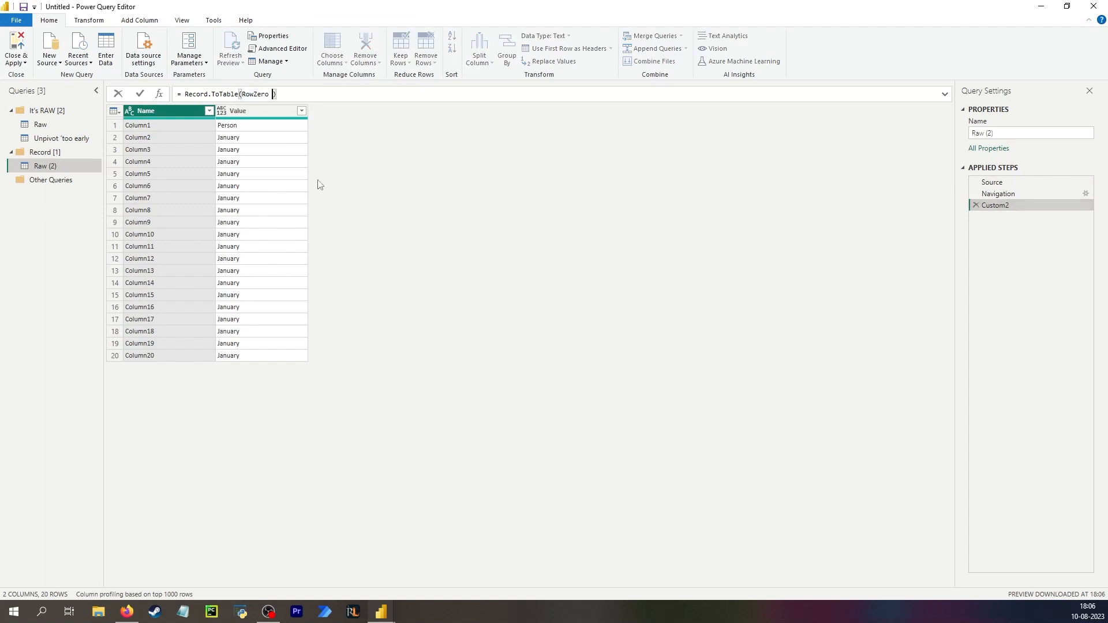
{"action": "type", "text": "/* The step is actually called RowZero, check Advanced Editor. It's called Navigation on the right side */"}
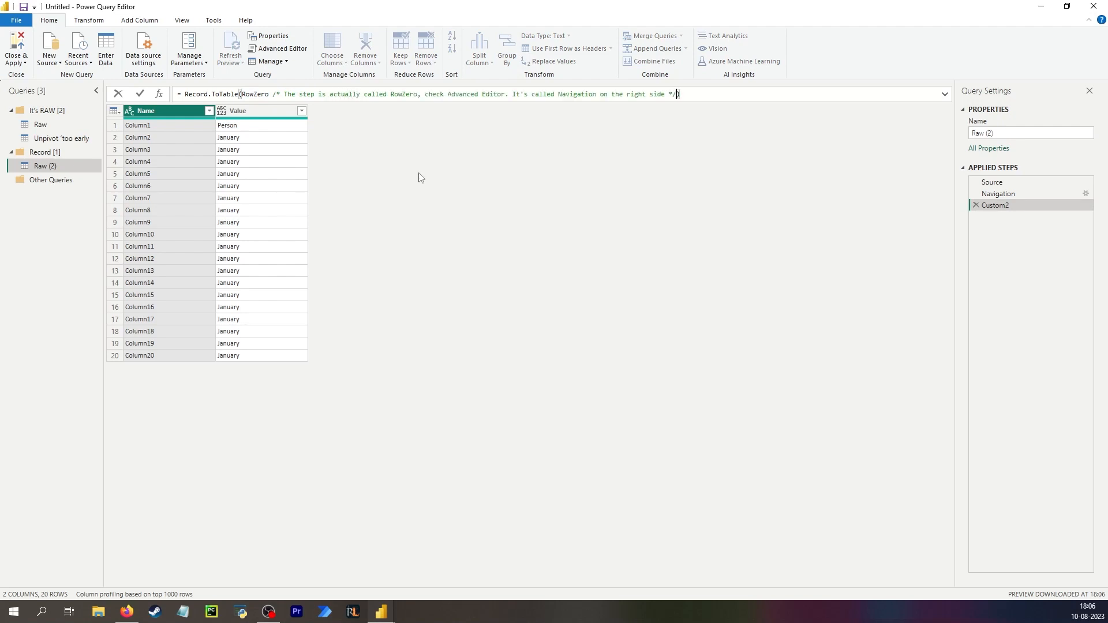
{"action": "left_click_drag", "start_coordinate": [275, 91], "coordinate": [279, 94]}
{"action": "left_click", "coordinate": [541, 164]}
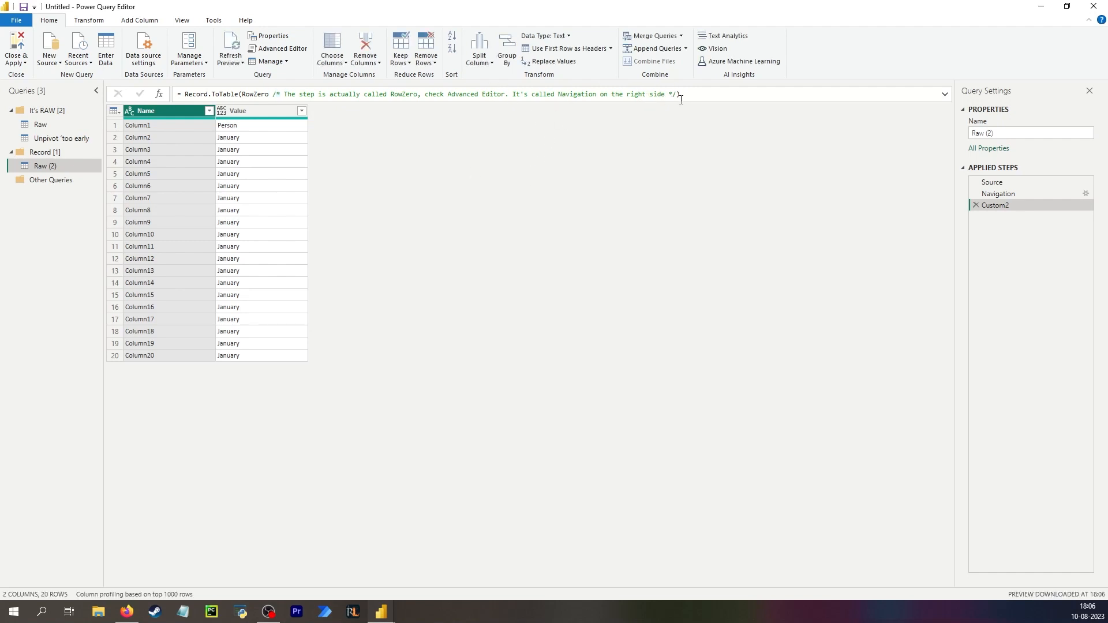
{"action": "left_click", "coordinate": [694, 95]}
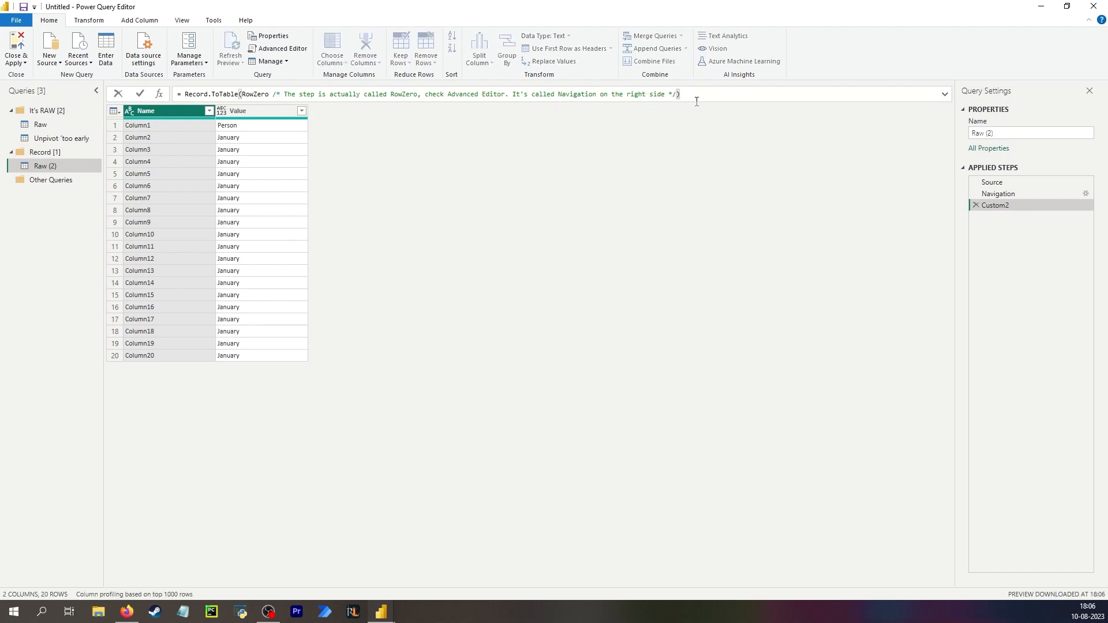
Try appending a //a line comment after the formula, then remove it and restore the closing parenthesis.
{"action": "type", "text": "// a"}
{"action": "left_click", "coordinate": [695, 157]}
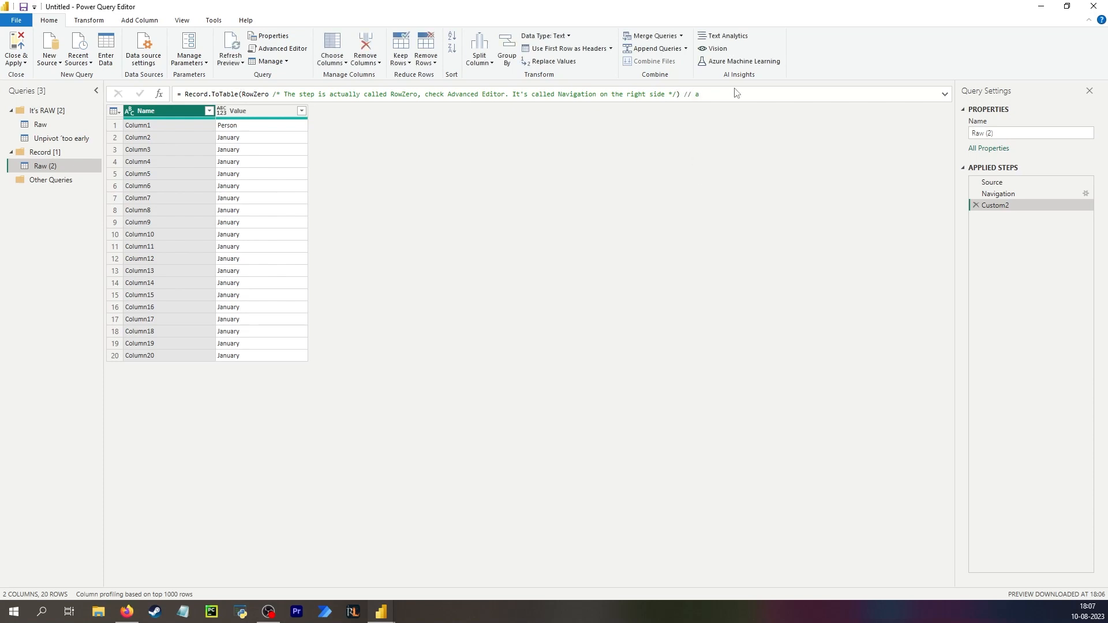
{"action": "left_click", "coordinate": [1011, 194]}
{"action": "left_click", "coordinate": [1001, 205]}
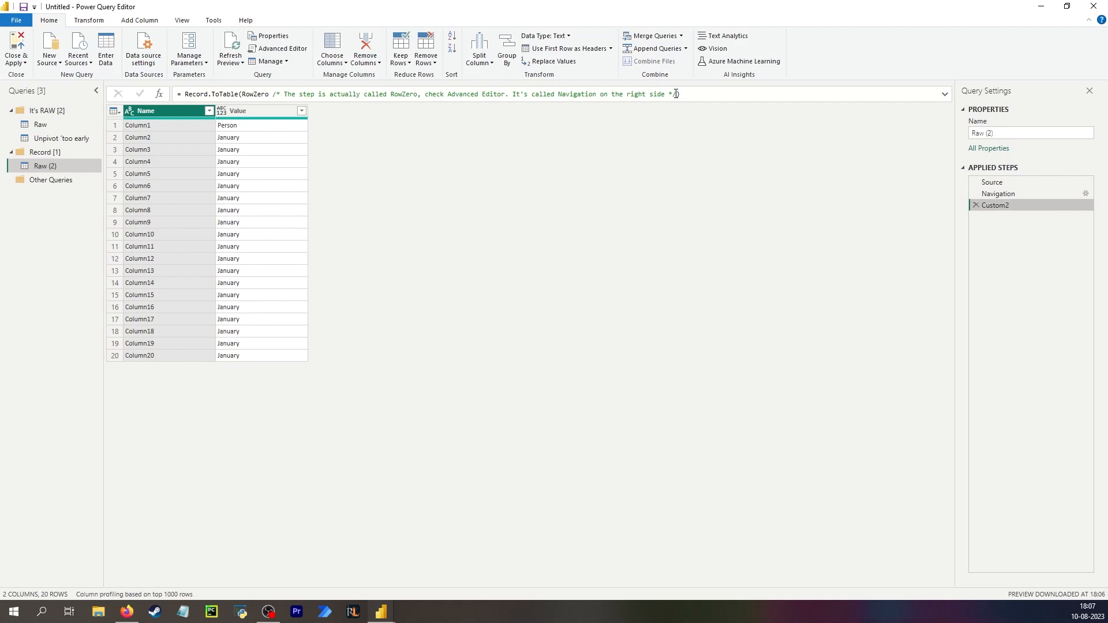
{"action": "left_click", "coordinate": [676, 94]}
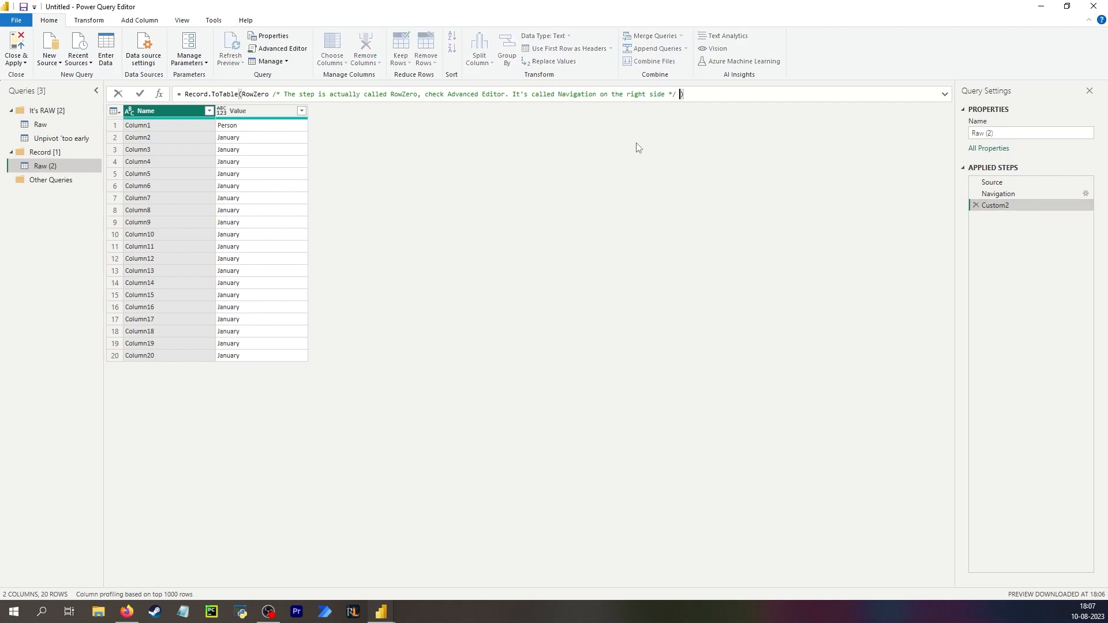
{"action": "type", "text": "//a"}
{"action": "key", "text": "Return"}
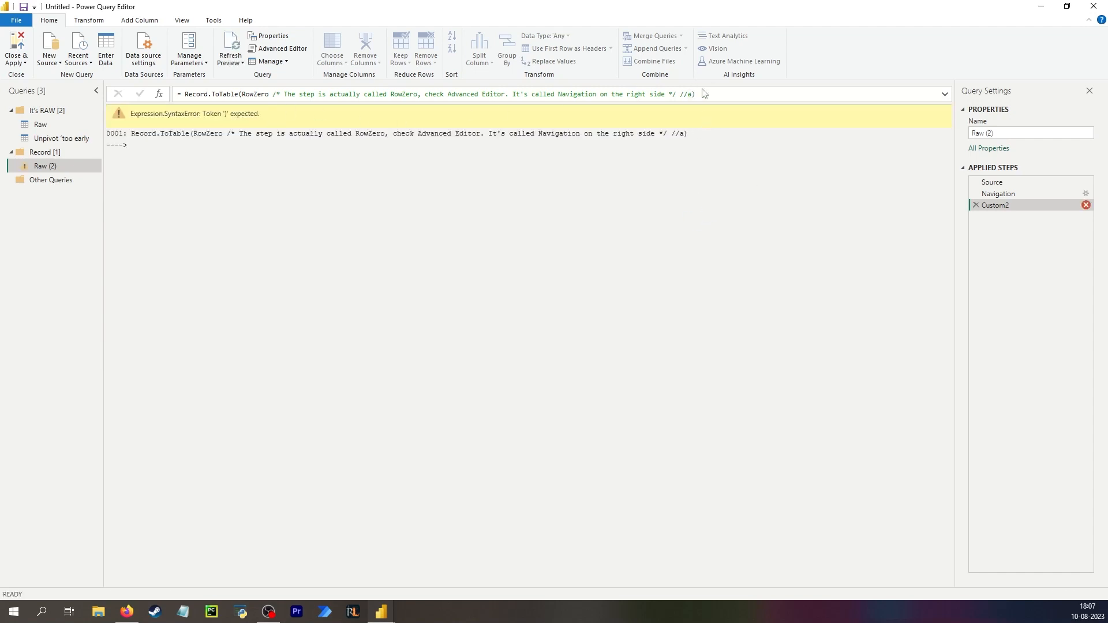
{"action": "left_click", "coordinate": [692, 95]}
{"action": "key", "text": "shift+Return"}
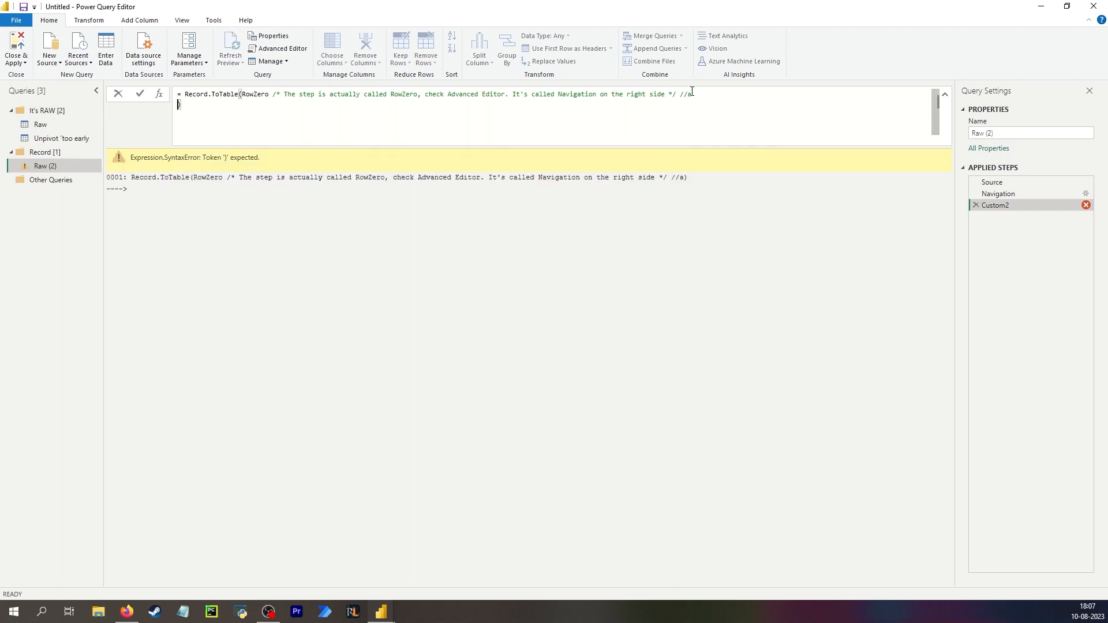
{"action": "key", "text": "Return"}
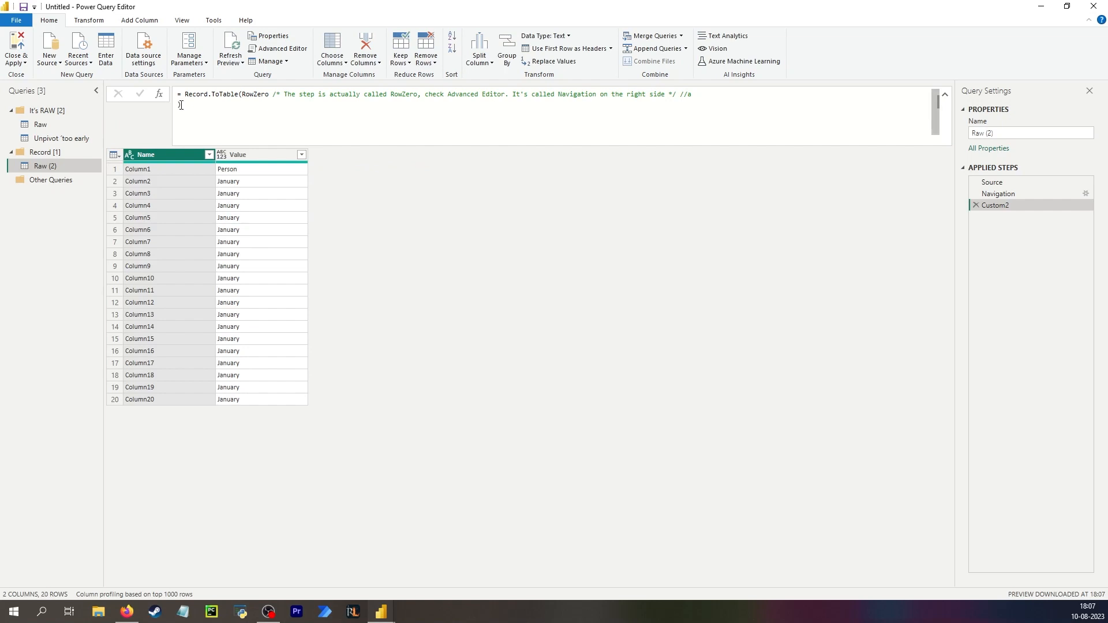
{"action": "key", "text": "BackSpace"}
{"action": "key", "text": "BackSpace"}
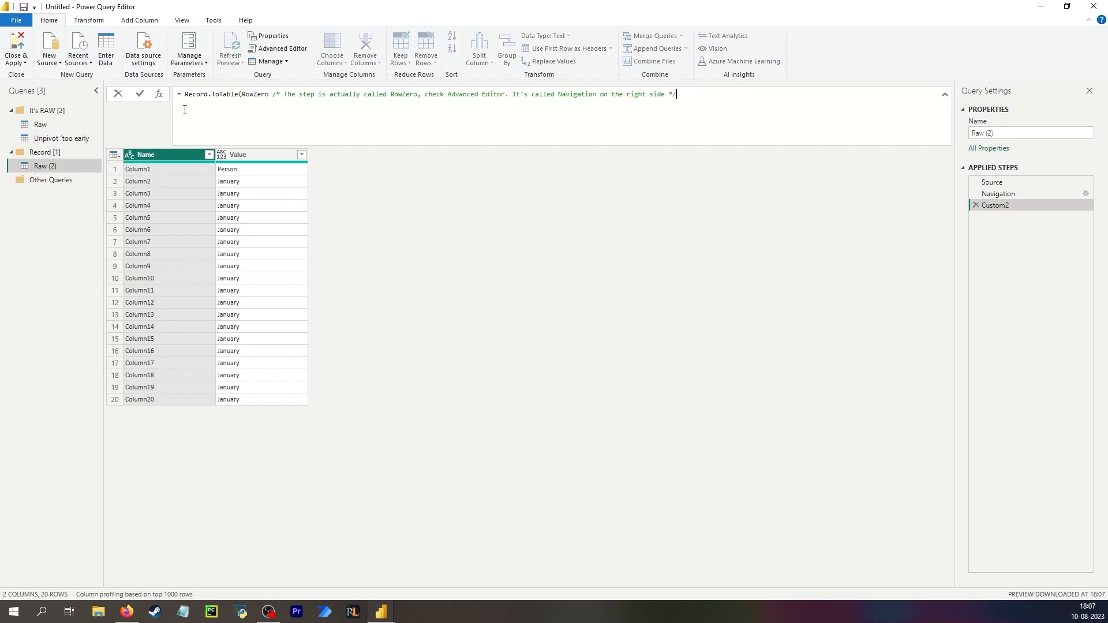
{"action": "type", "text": ")"}
{"action": "key", "text": "Return"}
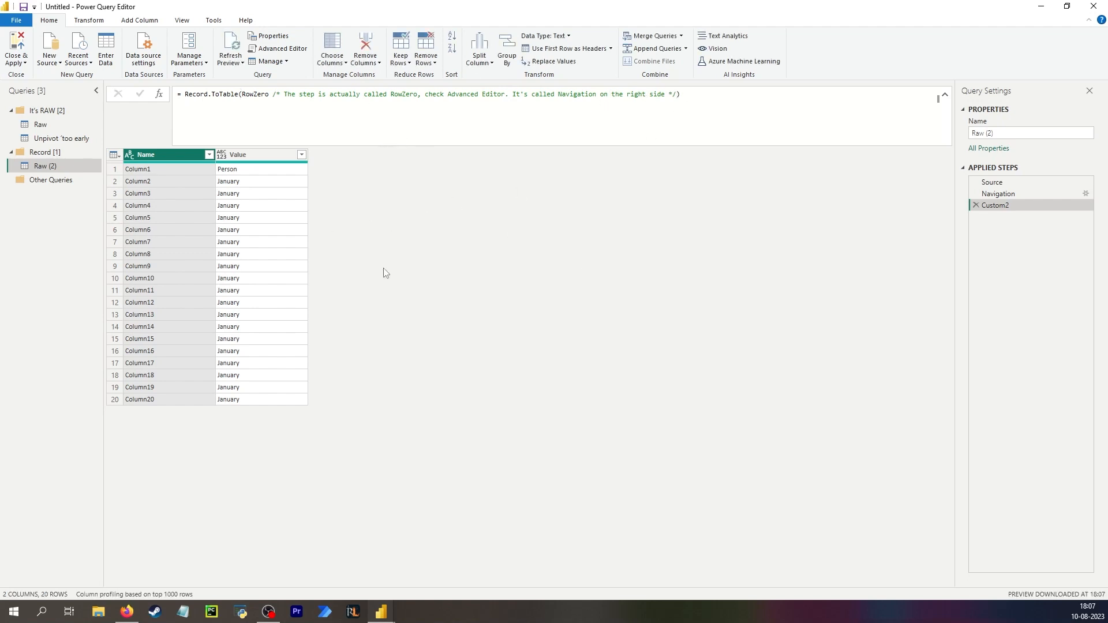
Rename the Record.ToTable step to Row0Table.
{"action": "double_click", "coordinate": [1000, 206]}
{"action": "type", "text": "Row0"}
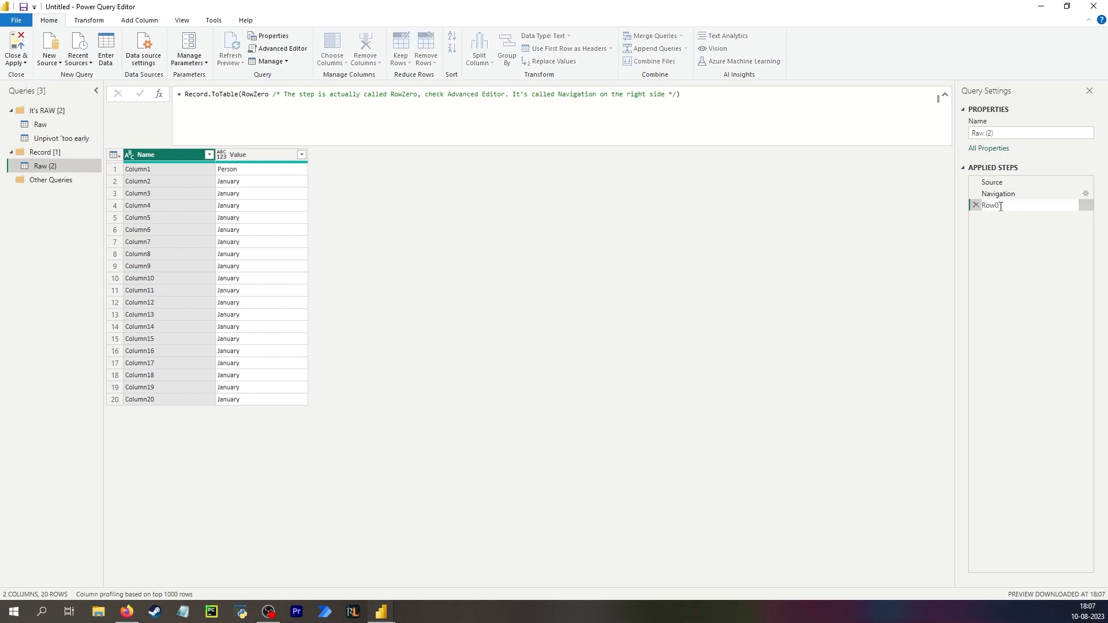
{"action": "type", "text": "Table"}
{"action": "key", "text": "Return"}
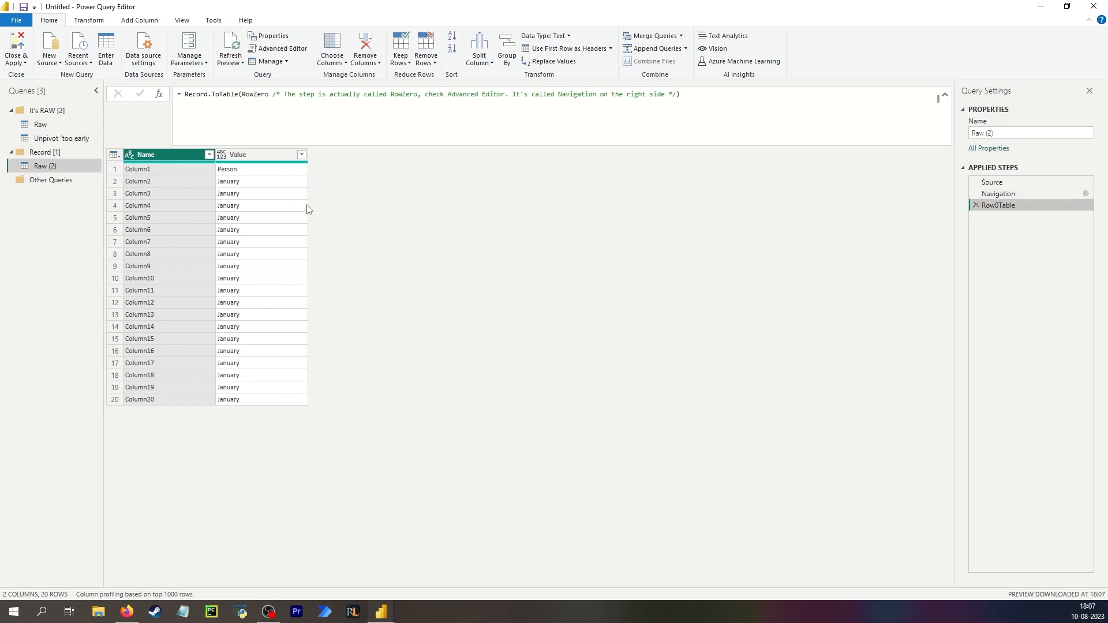
{"action": "left_click", "coordinate": [239, 170]}
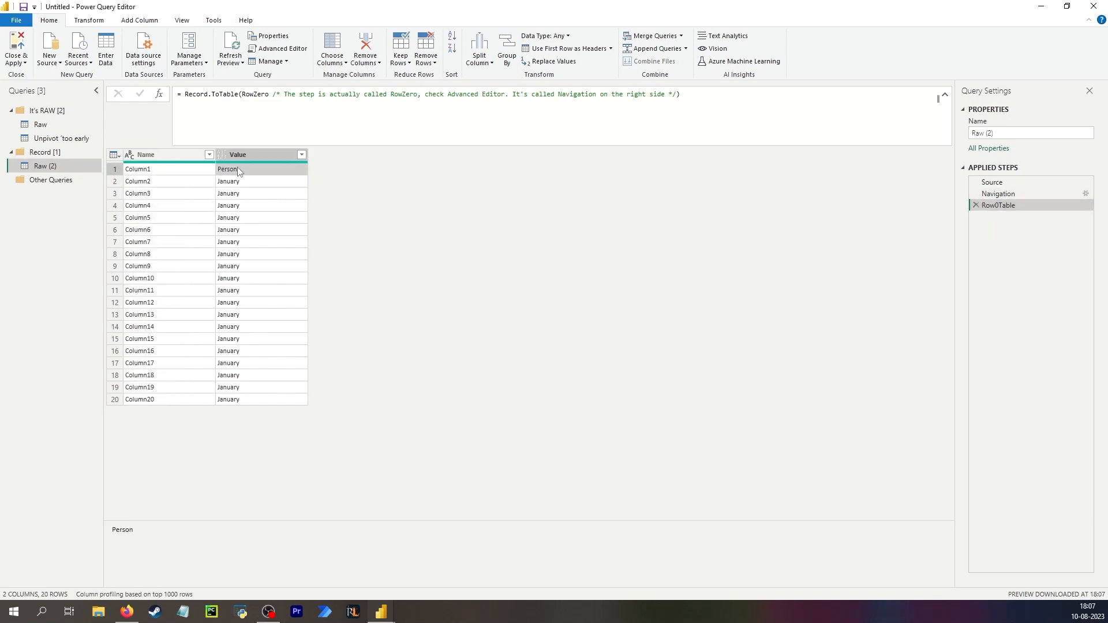
Filter Row0Table to keep only rows whose Value equals January.
{"action": "left_click", "coordinate": [301, 155]}
{"action": "left_click", "coordinate": [151, 299]}
{"action": "left_click", "coordinate": [243, 339]}
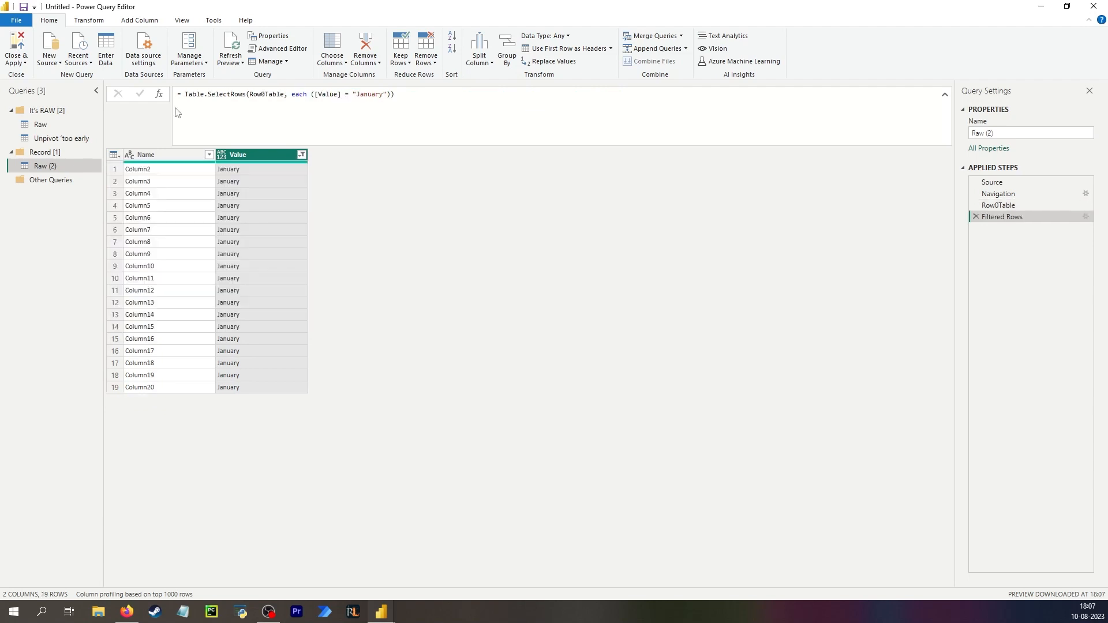
Add a custom step applying Record.ToTable to the second-row record step Row1.
{"action": "left_click", "coordinate": [997, 194]}
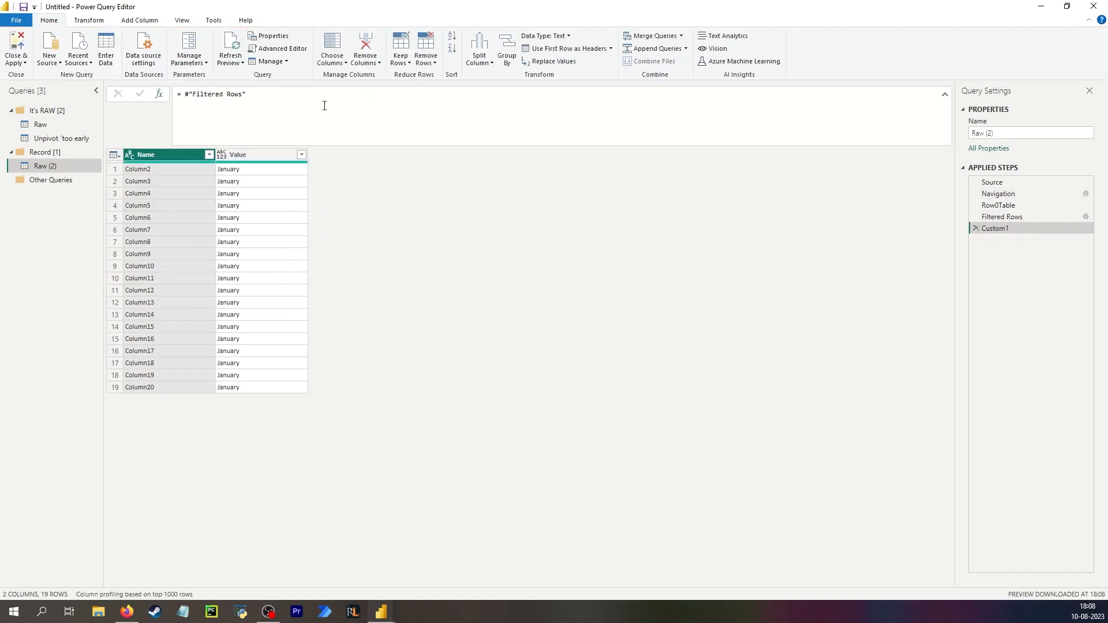
{"action": "left_click_drag", "start_coordinate": [323, 103], "coordinate": [186, 92]}
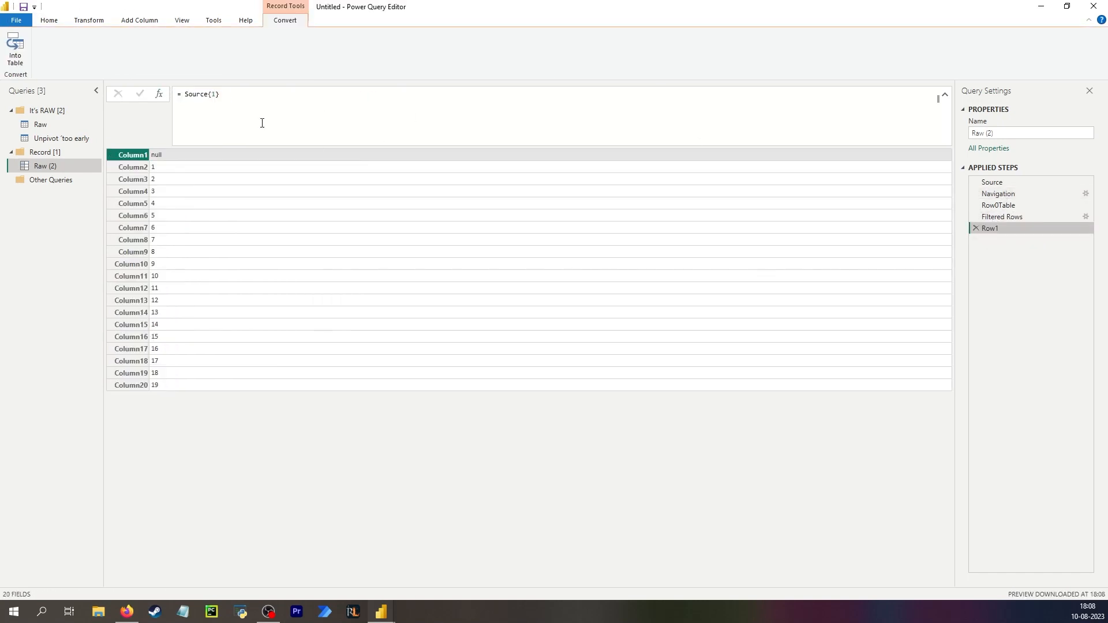
{"action": "left_click", "coordinate": [159, 93]}
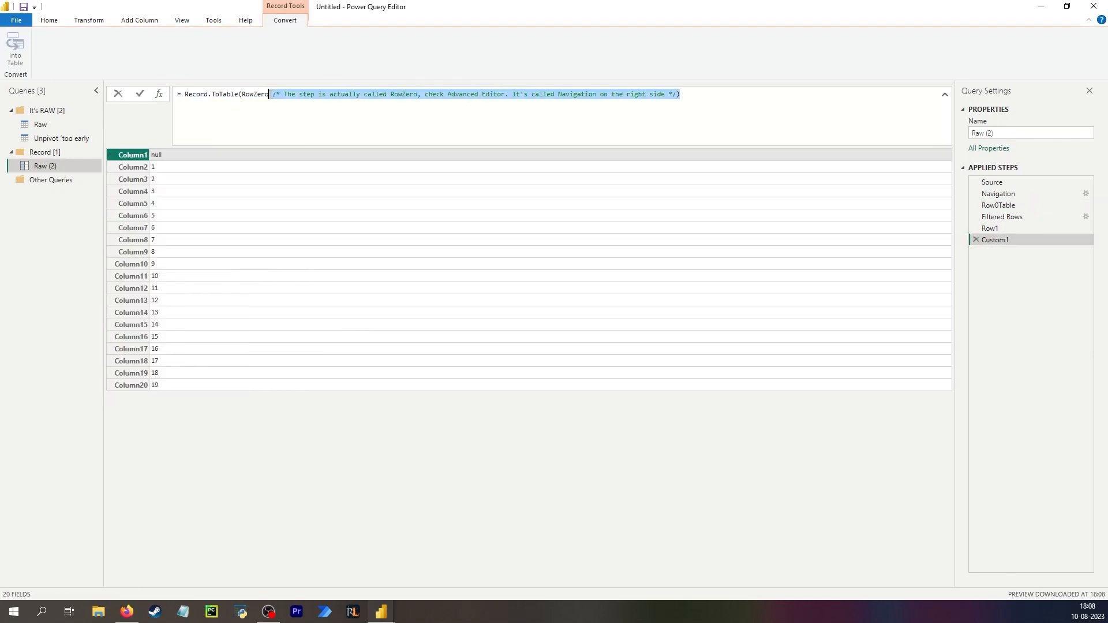
{"action": "type", "text": "ord.ToTable(RowZero"}
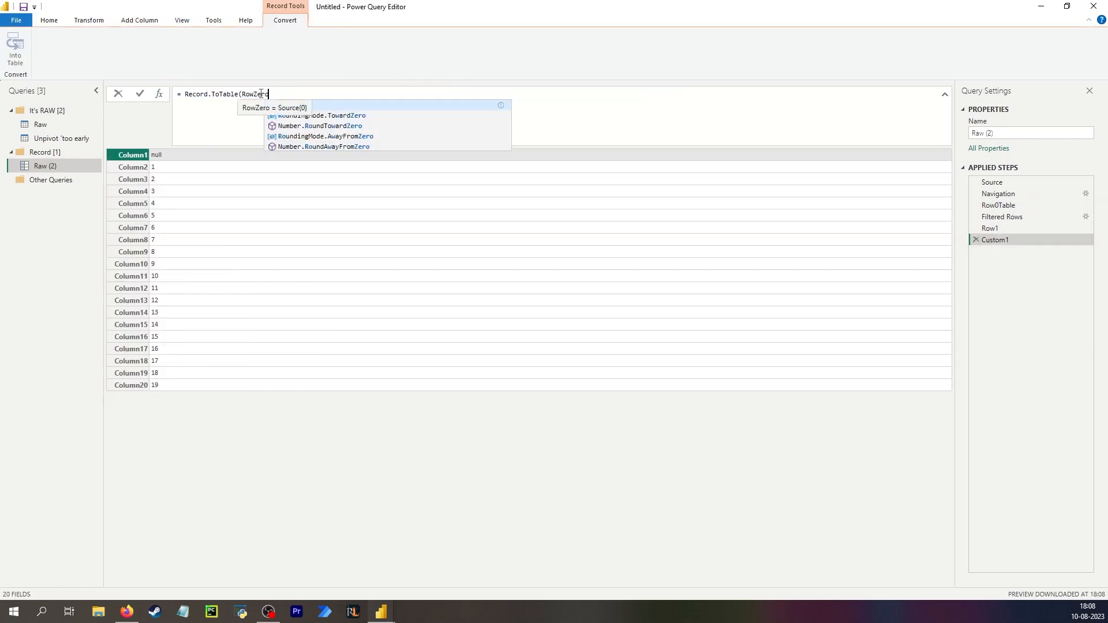
{"action": "type", "text": ")"}
{"action": "key", "text": "Return"}
Rename the Row1 step to RowOne.
{"action": "left_click", "coordinate": [990, 228]}
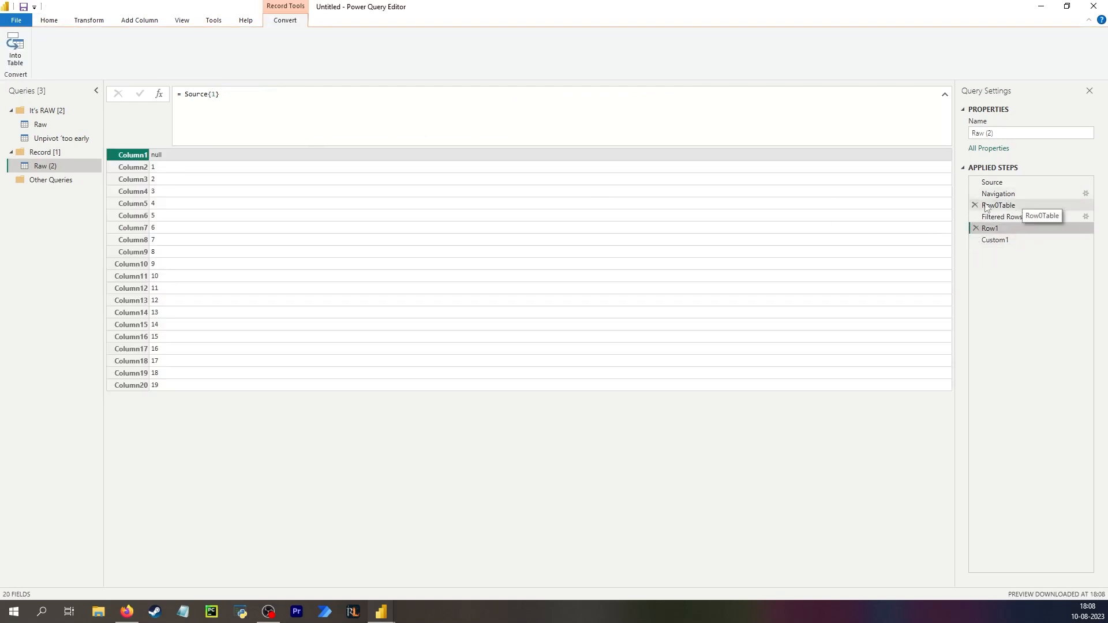
{"action": "double_click", "coordinate": [1003, 228]}
{"action": "left_click", "coordinate": [1003, 228]}
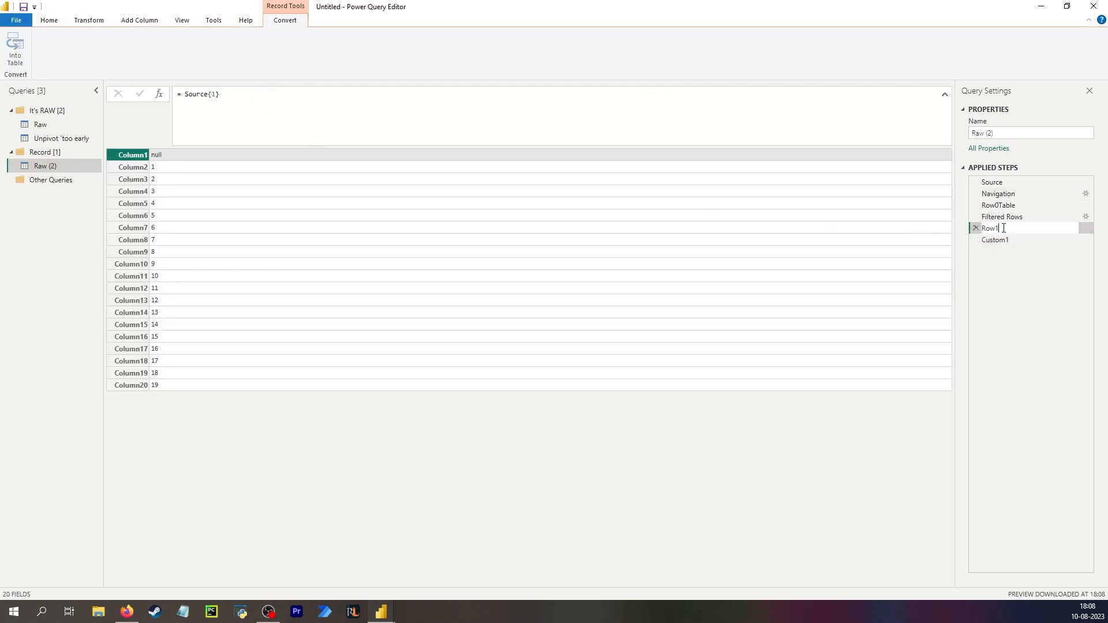
{"action": "type", "text": "ne"}
{"action": "key", "text": "Return"}
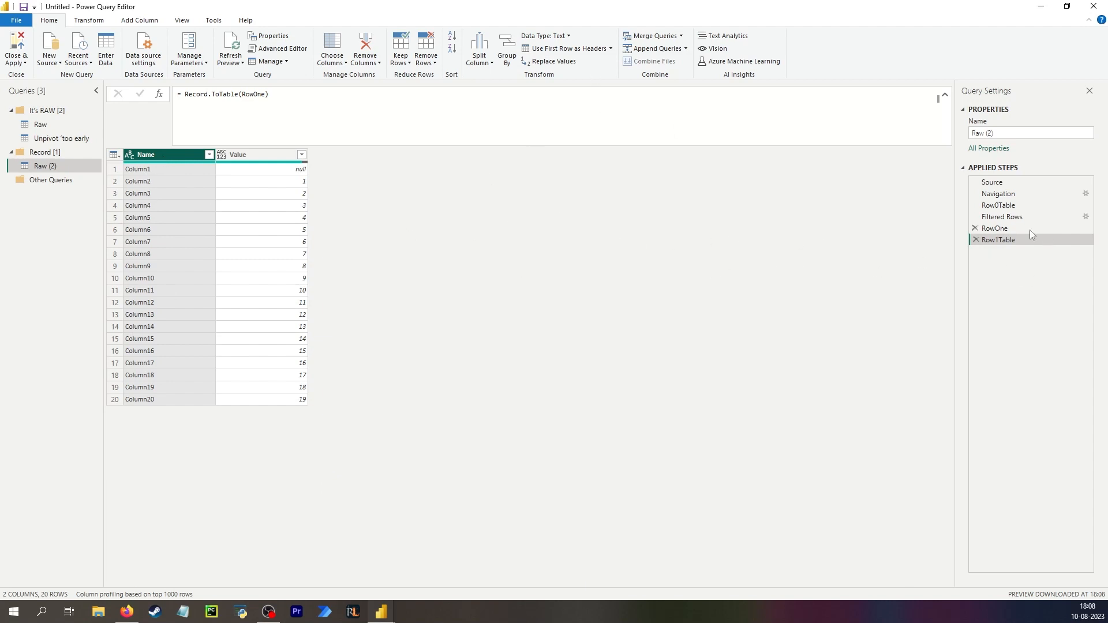
Merge Row1Table with the Unpivot 'too early' query using a Right Outer join.
{"action": "left_click", "coordinate": [1012, 208]}
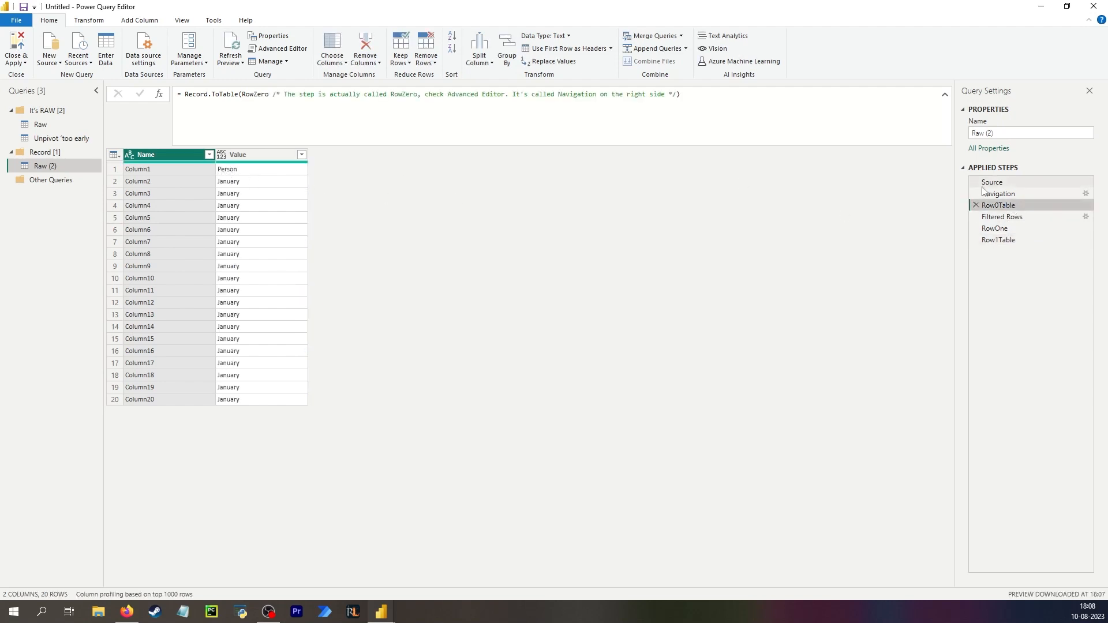
{"action": "left_click", "coordinate": [1002, 217]}
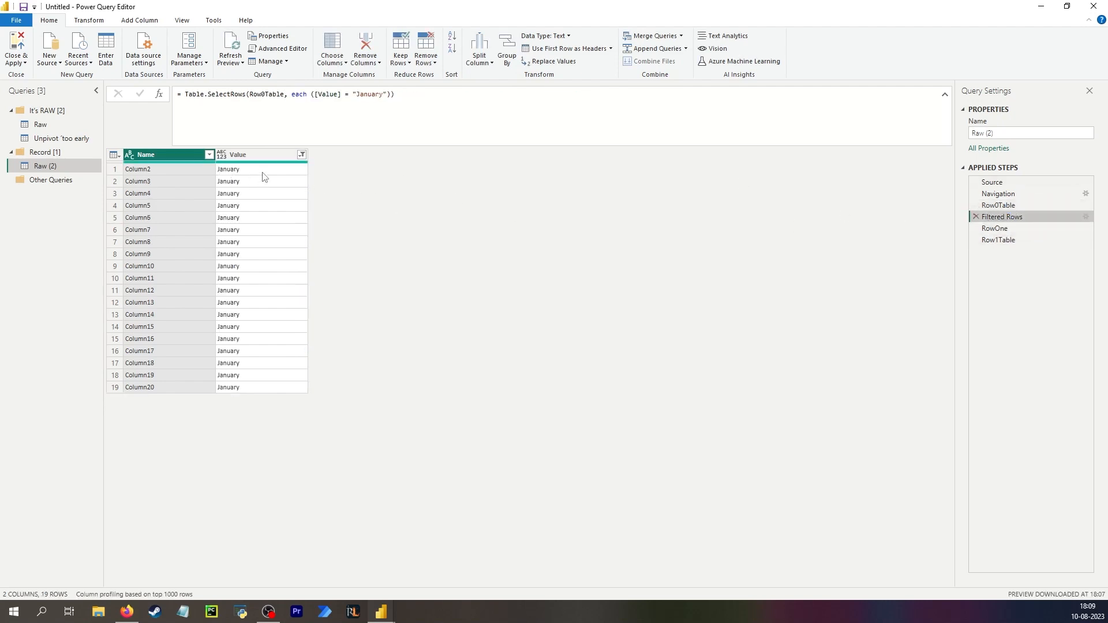
{"action": "left_click", "coordinate": [999, 240]}
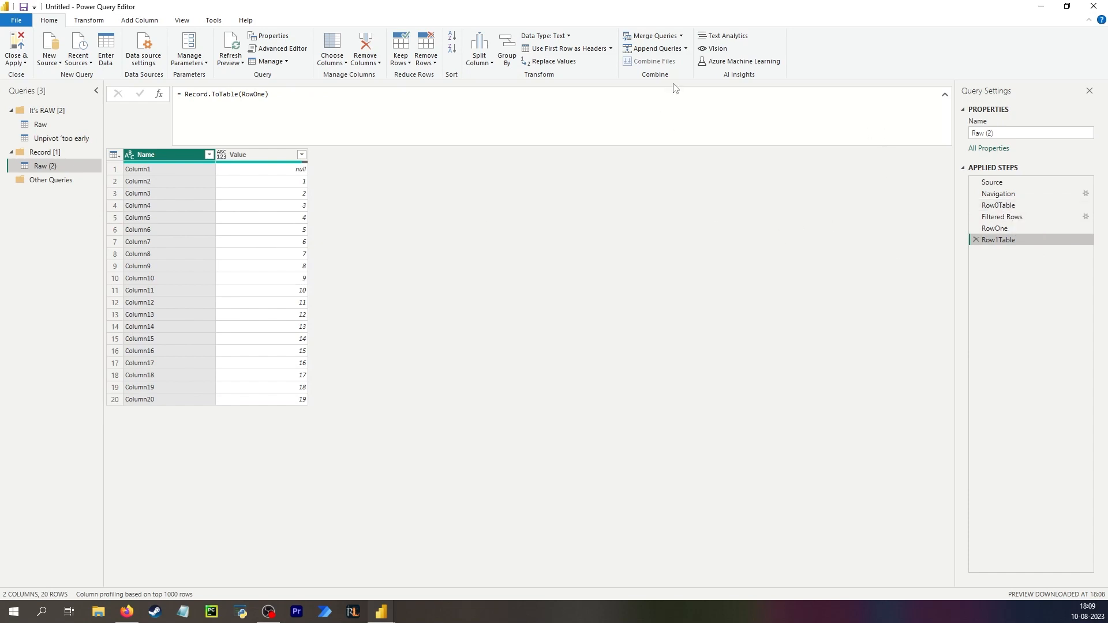
{"action": "left_click", "coordinate": [658, 37]}
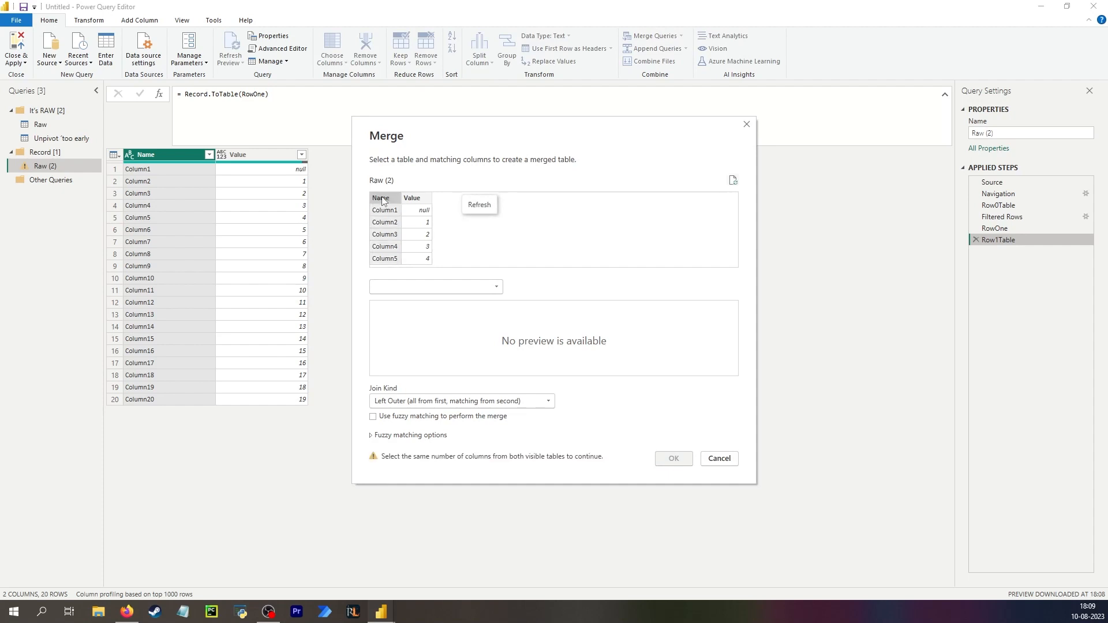
{"action": "left_click", "coordinate": [408, 286]}
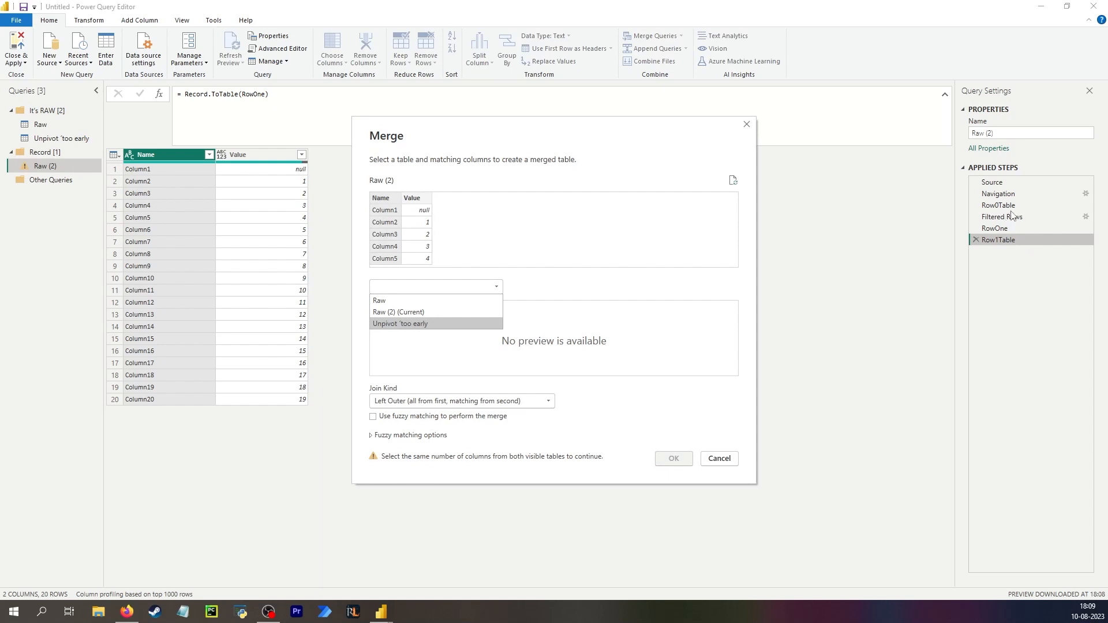
{"action": "left_click", "coordinate": [459, 322]}
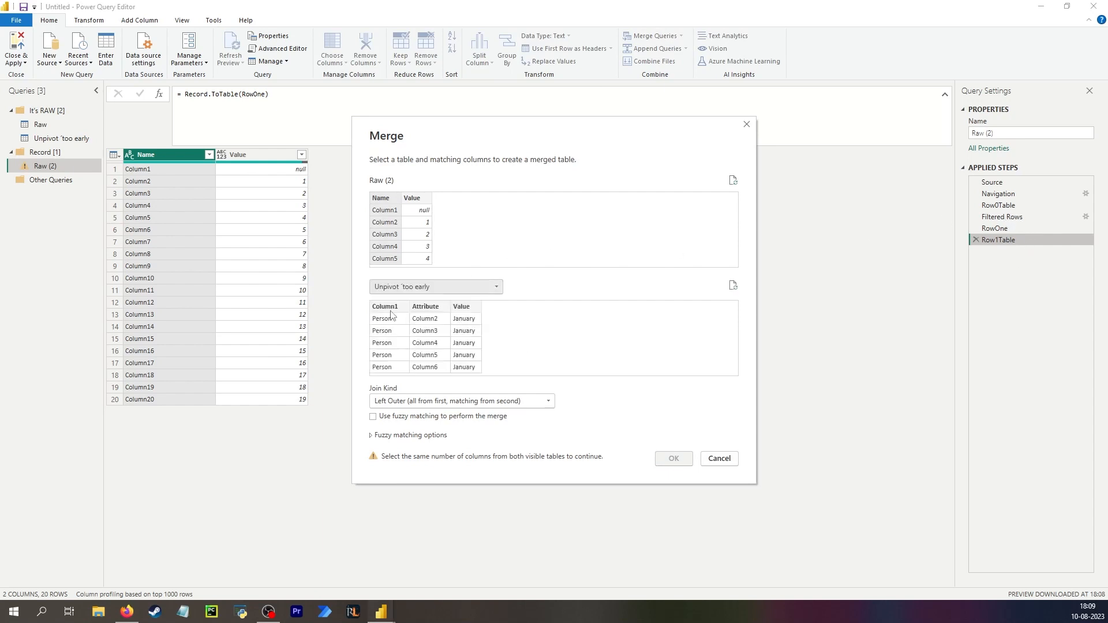
{"action": "left_click", "coordinate": [406, 401]}
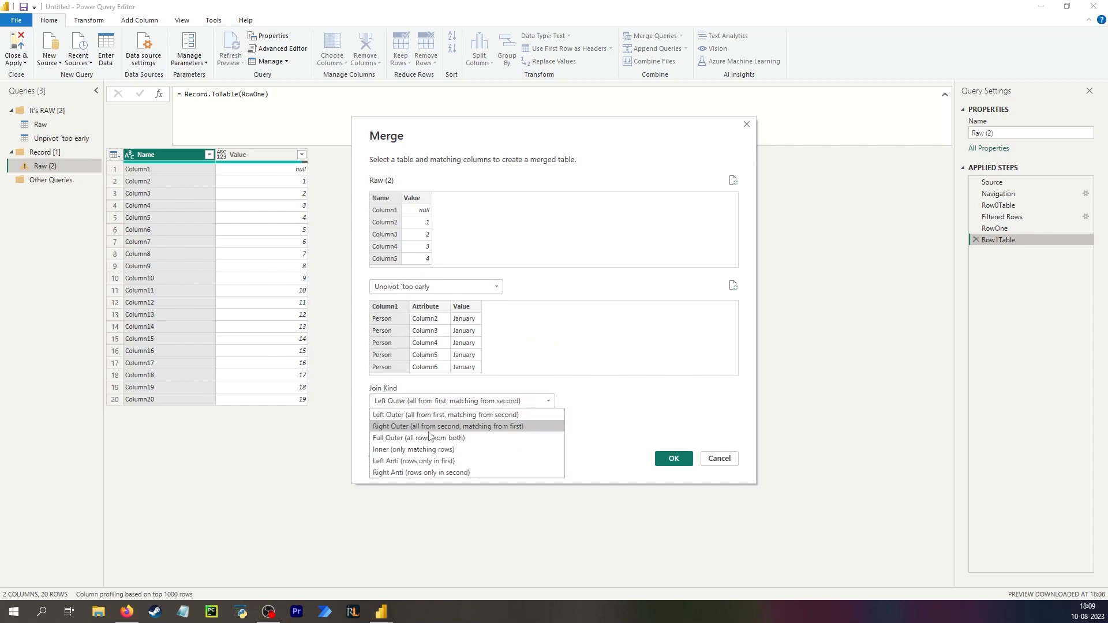
{"action": "left_click", "coordinate": [416, 433]}
{"action": "left_click", "coordinate": [669, 459]}
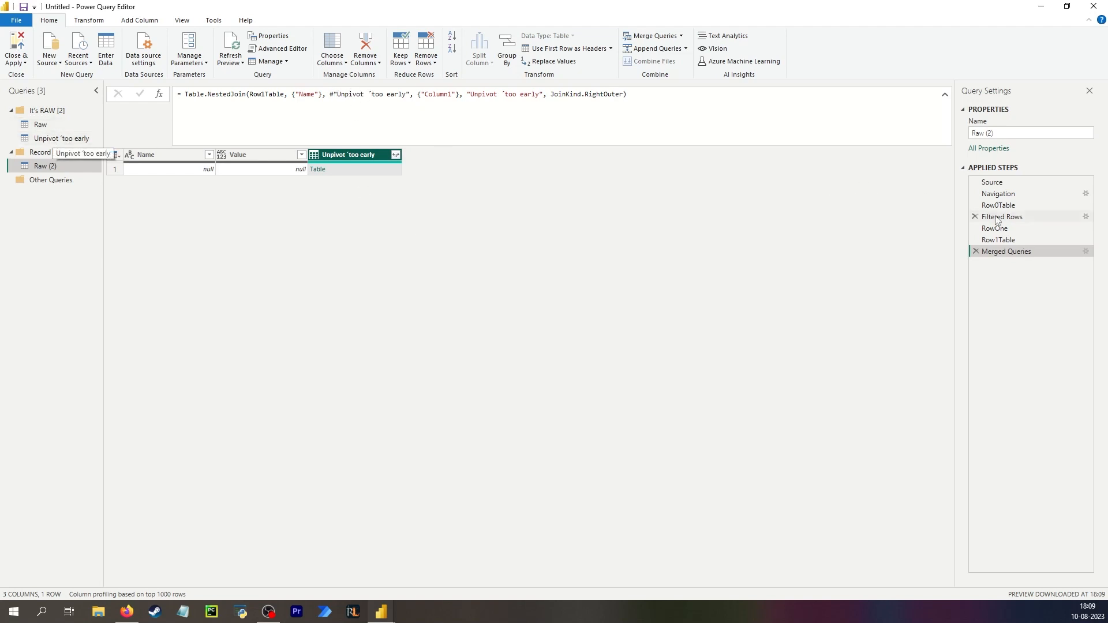
In the merge formula, replace the second table with #"Filtered Rows" and its key column with Name.
{"action": "left_click", "coordinate": [409, 95]}
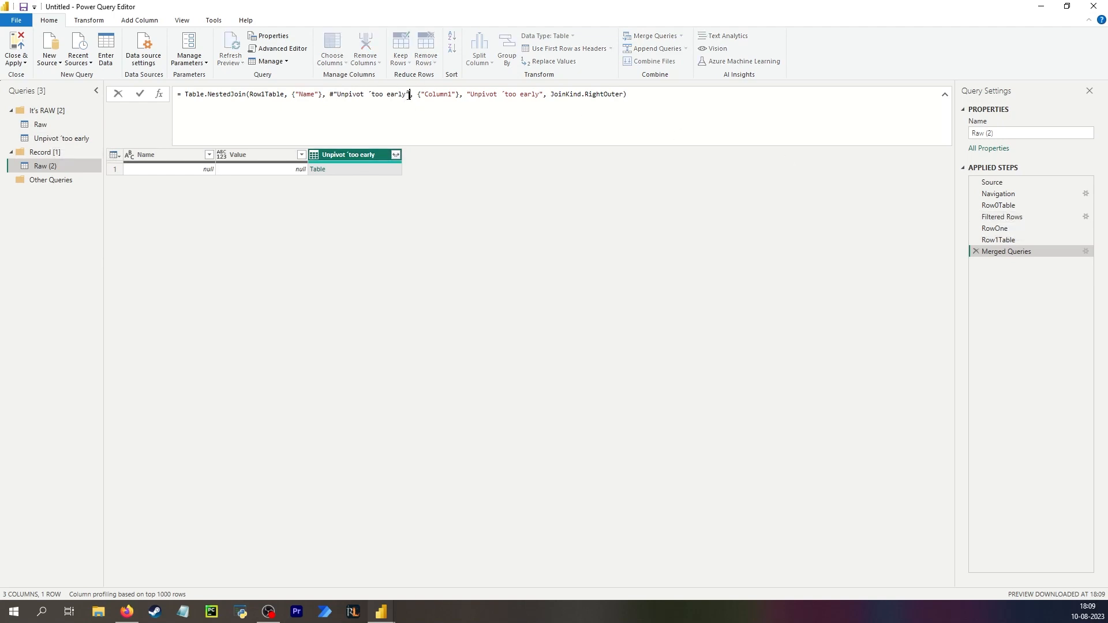
{"action": "key", "text": "shift+Left"}
{"action": "key", "text": "shift+Left"}
{"action": "key", "text": "shift+Left"}
{"action": "key", "text": "shift+Left"}
{"action": "key", "text": "shift+Left"}
{"action": "key", "text": "shift+Left"}
{"action": "key", "text": "shift+Left"}
{"action": "key", "text": "shift+Left"}
{"action": "key", "text": "shift+Left"}
{"action": "key", "text": "shift+Left"}
{"action": "key", "text": "shift+Left"}
{"action": "key", "text": "shift+Left"}
{"action": "key", "text": "shift+Left"}
{"action": "key", "text": "shift+Left"}
{"action": "key", "text": "shift+Left"}
{"action": "key", "text": "shift+Left"}
{"action": "key", "text": "shift+Left"}
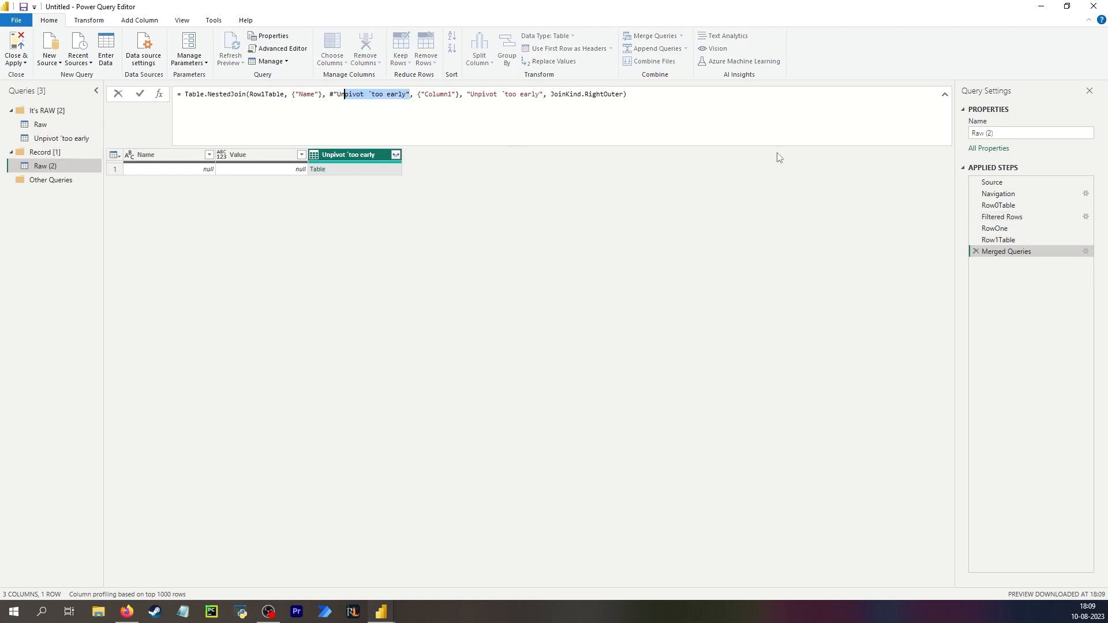
{"action": "left_click", "coordinate": [341, 95]}
{"action": "left_click_drag", "start_coordinate": [356, 94], "coordinate": [406, 100]}
{"action": "type", "text": "Filtered Rows"}
{"action": "key", "text": "Return"}
{"action": "double_click", "coordinate": [422, 93]}
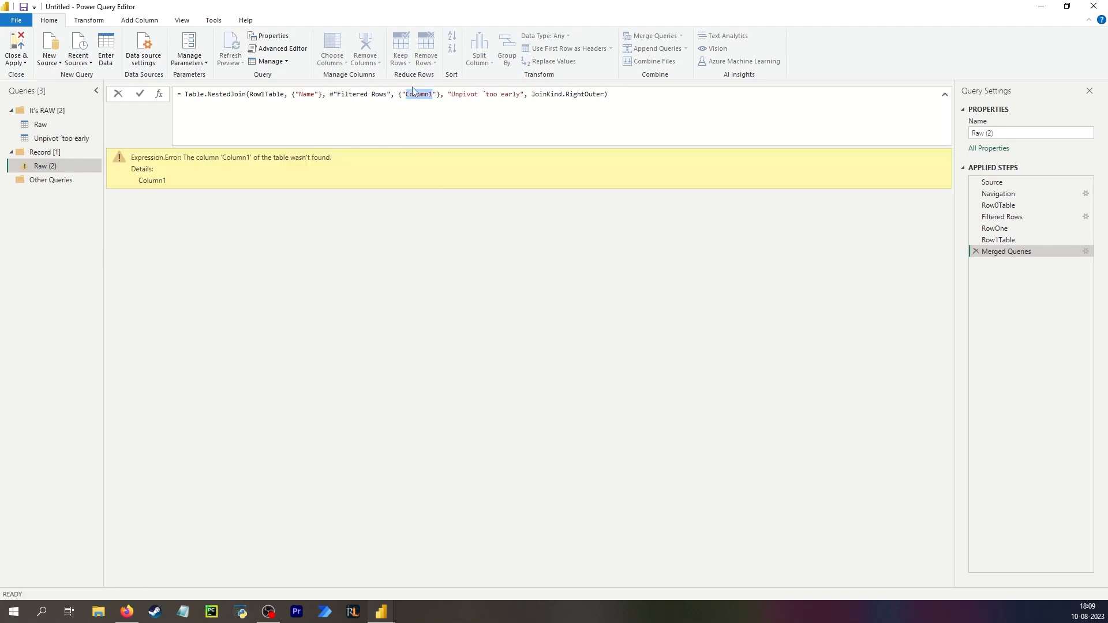
{"action": "type", "text": "Namer"}
{"action": "key", "text": "BackSpace"}
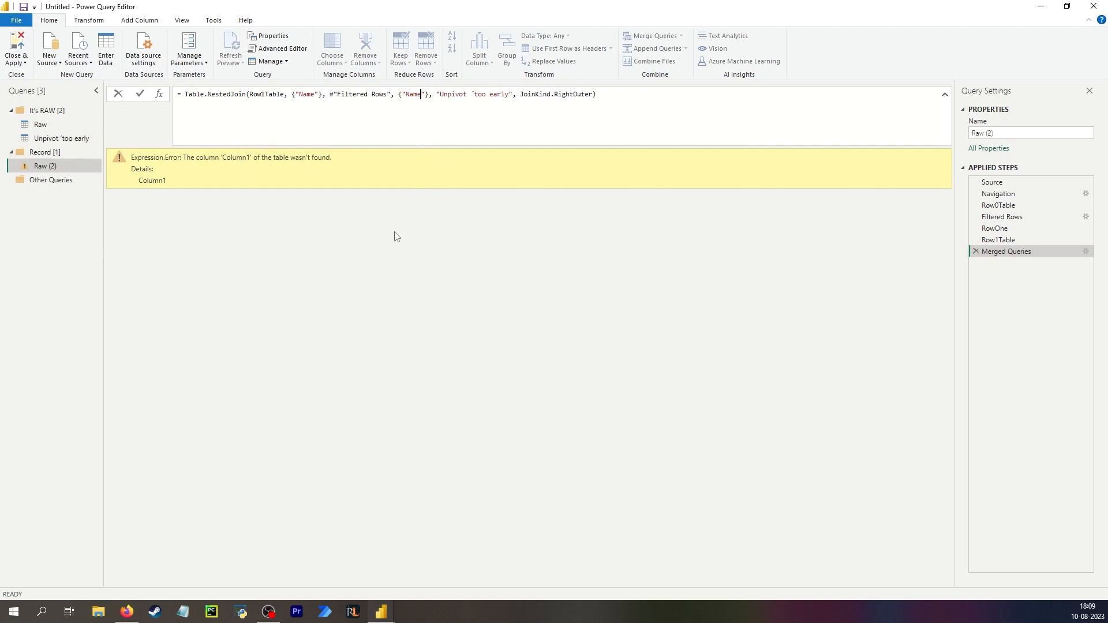
{"action": "key", "text": "Return"}
Rename the merged column in the formula to Row0.
{"action": "left_click", "coordinate": [479, 95]}
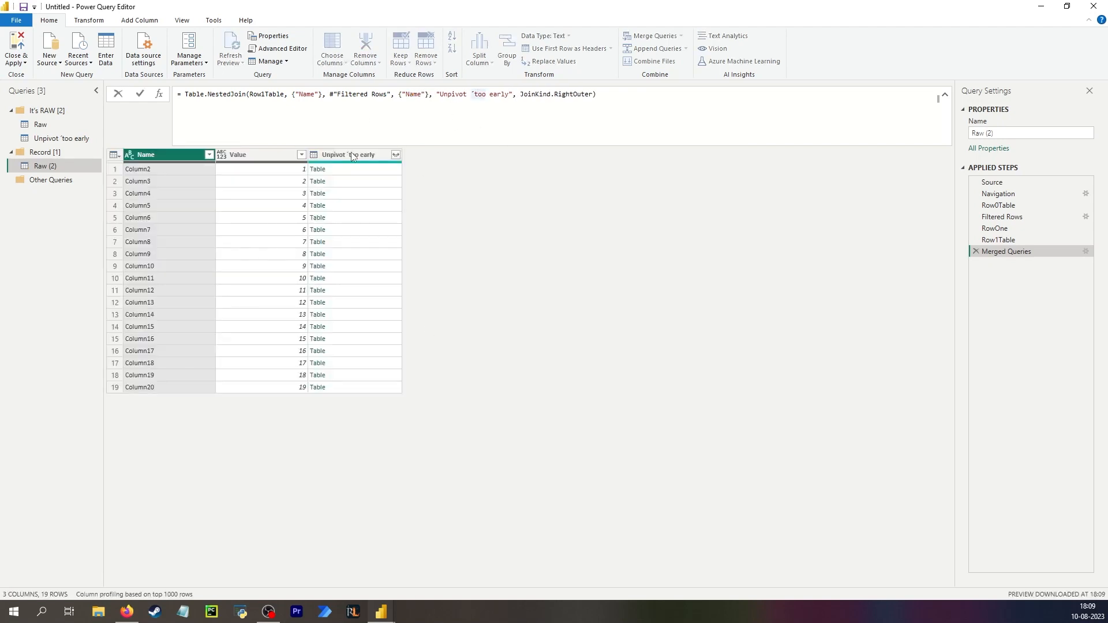
{"action": "left_click_drag", "start_coordinate": [509, 94], "coordinate": [448, 94]}
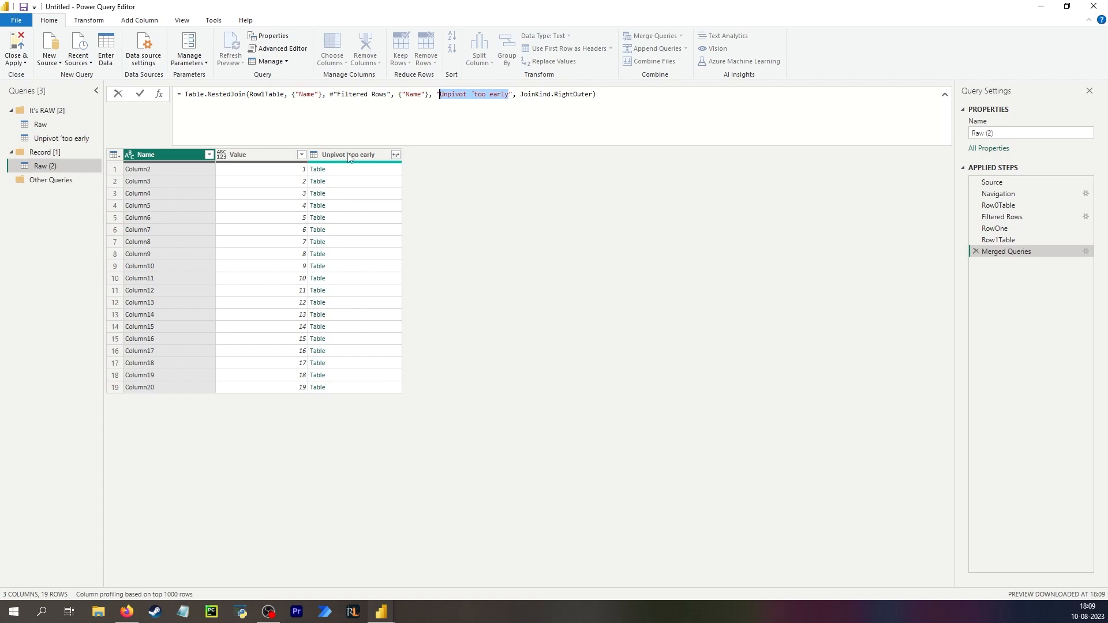
{"action": "type", "text": "Row0"}
{"action": "key", "text": "Return"}
Expand only the Value field from the Row0 column.
{"action": "left_click", "coordinate": [353, 171]}
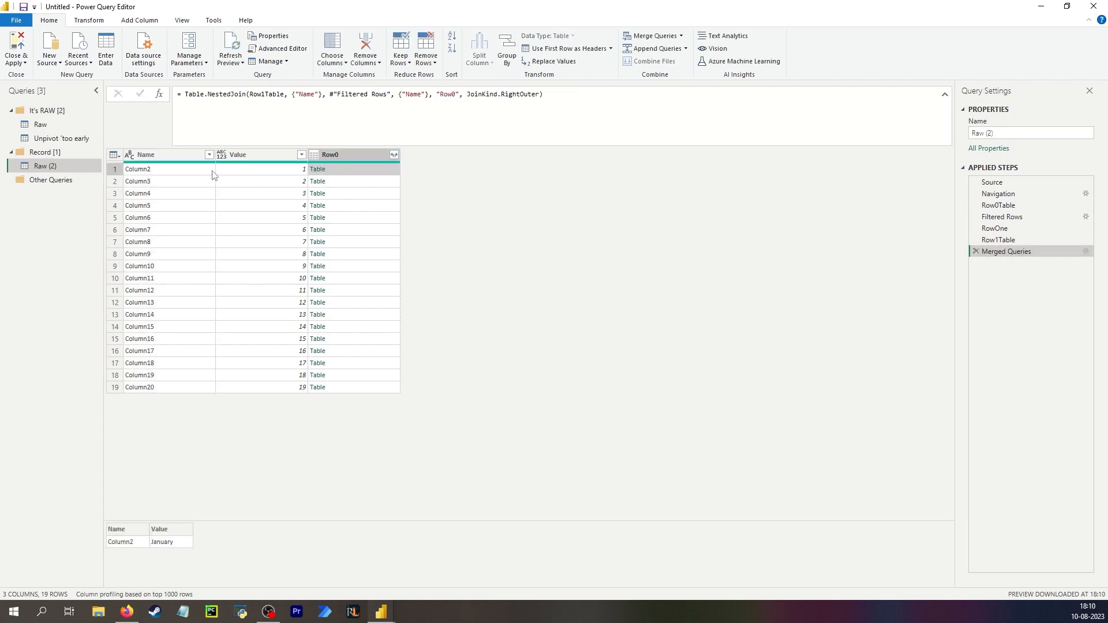
{"action": "left_click", "coordinate": [394, 155]}
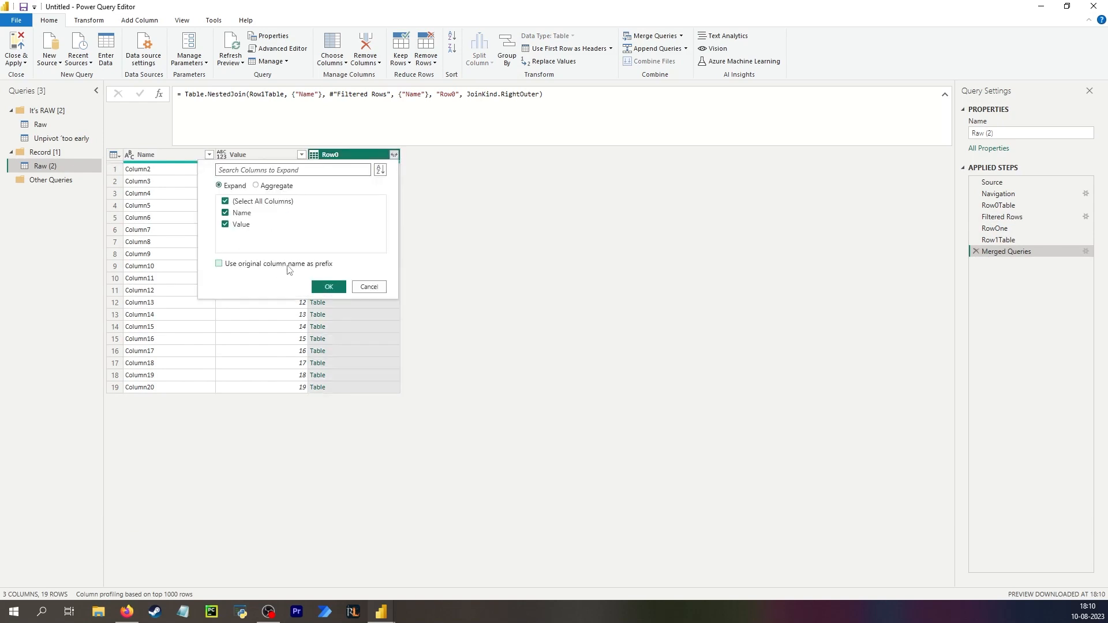
{"action": "left_click", "coordinate": [237, 212]}
{"action": "left_click", "coordinate": [327, 287]}
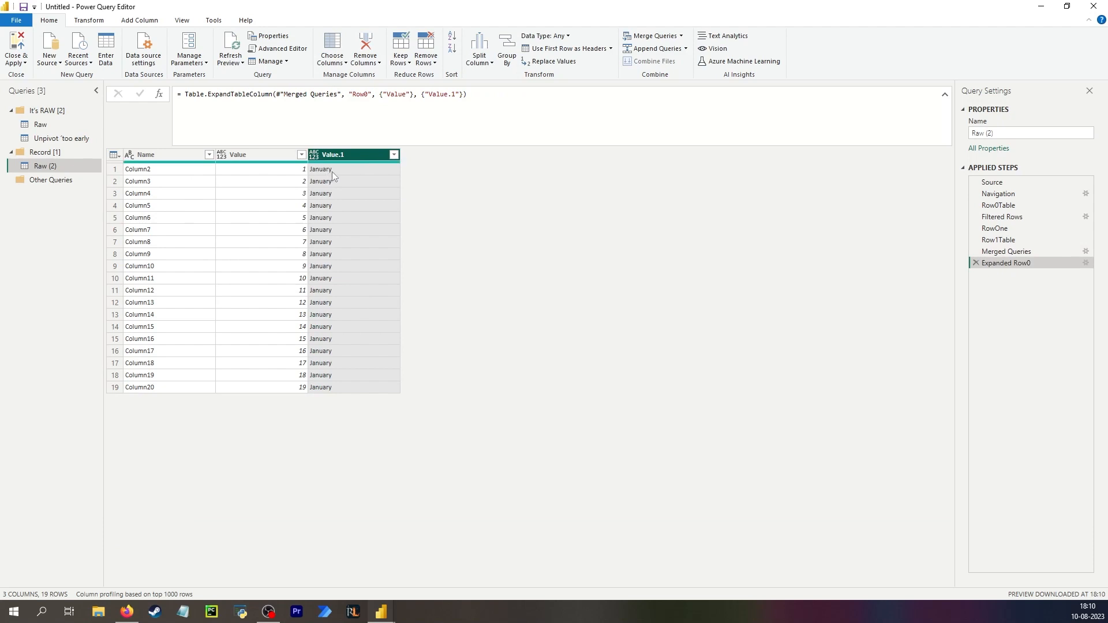
{"action": "left_click", "coordinate": [332, 173]}
{"action": "left_click", "coordinate": [253, 174]}
{"action": "left_click", "coordinate": [359, 173]}
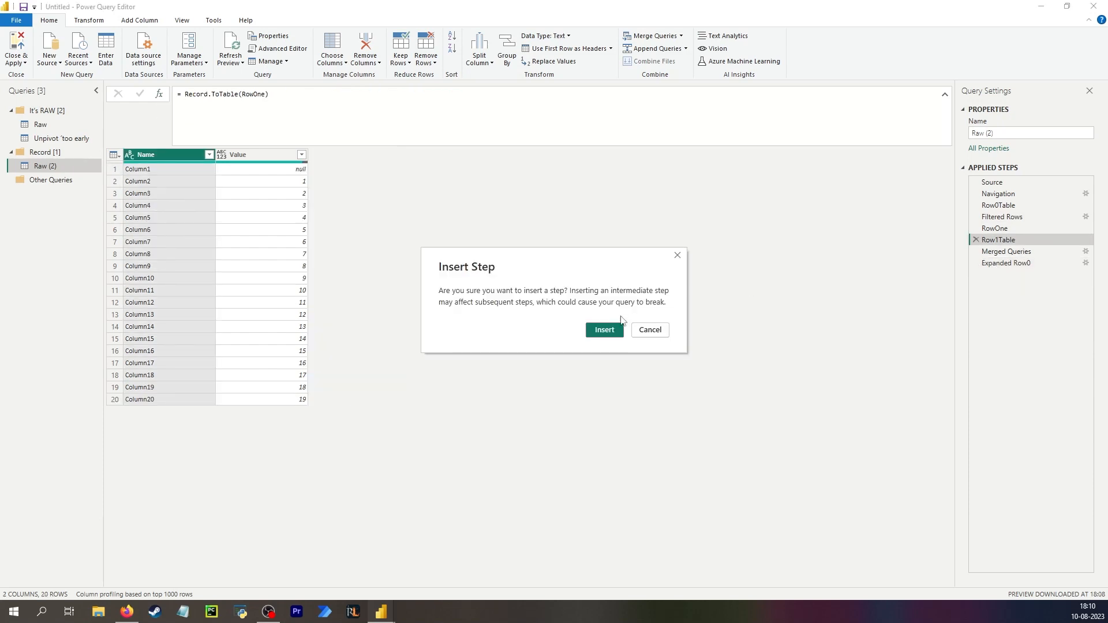
Insert a custom step after Row1Table returning Date.From(DateTime.LocalNow()).
{"action": "left_click", "coordinate": [605, 330]}
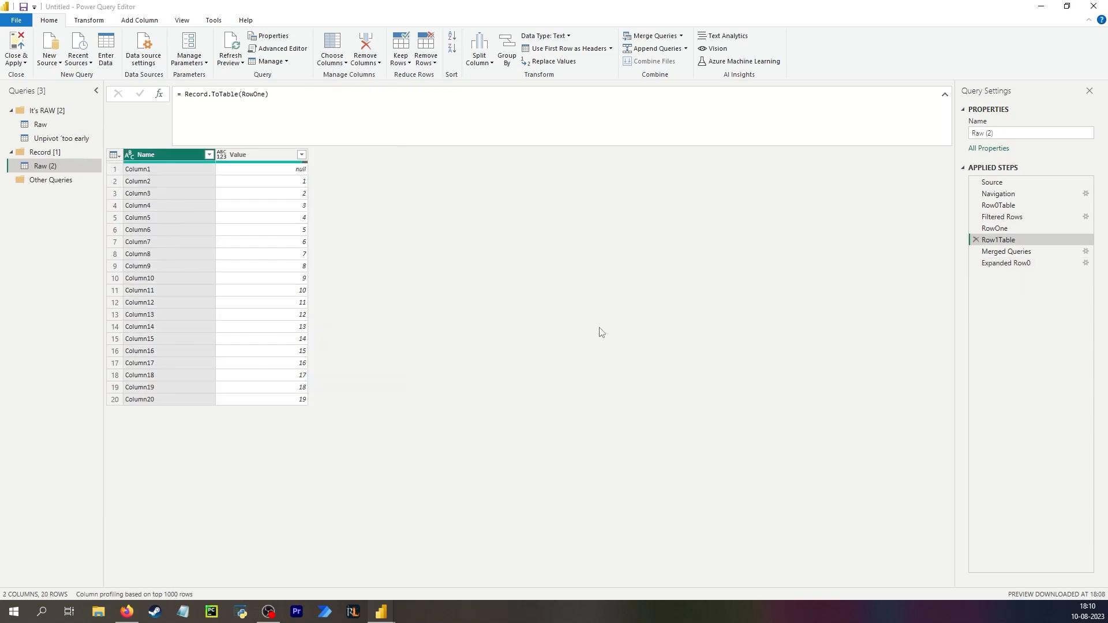
{"action": "double_click", "coordinate": [191, 93]}
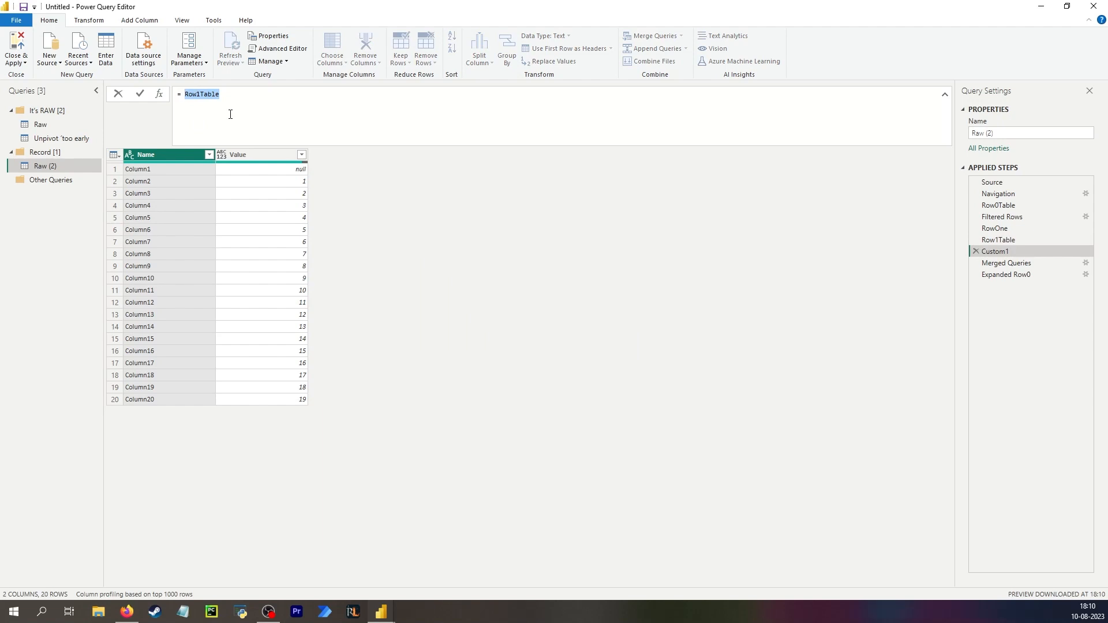
{"action": "key", "text": "BackSpace"}
{"action": "type", "text": "Local"}
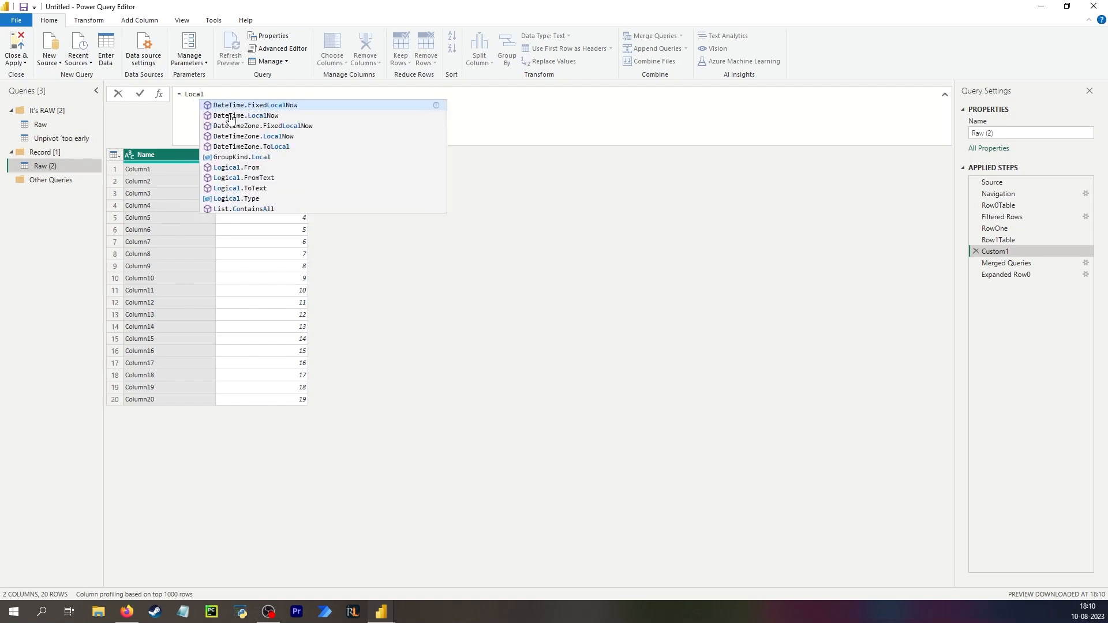
{"action": "left_click", "coordinate": [231, 116]}
{"action": "key", "text": "Return"}
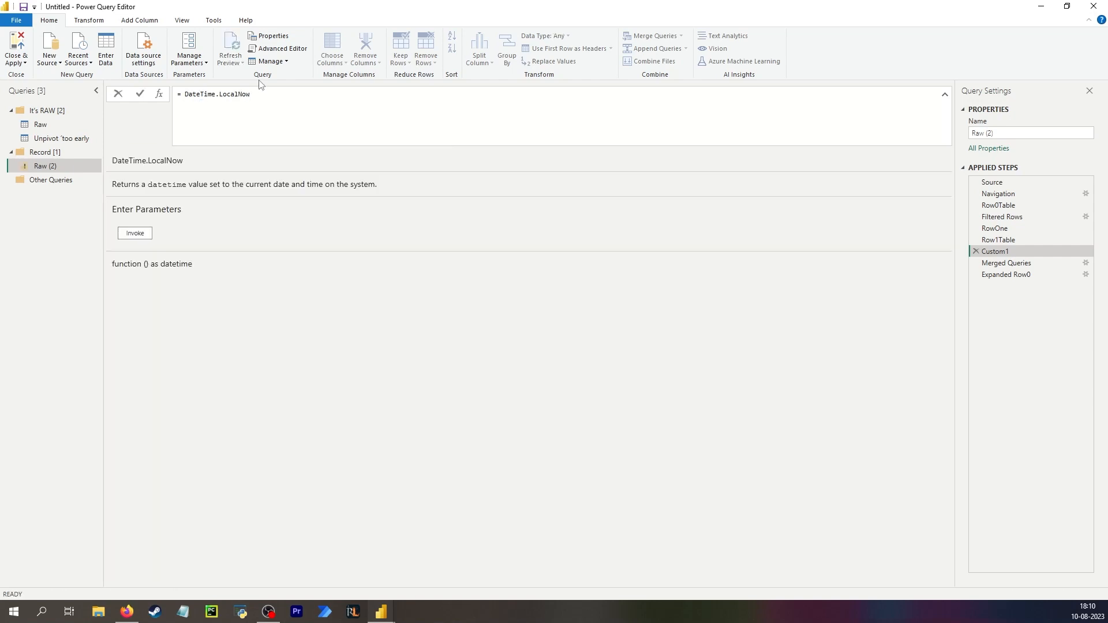
{"action": "type", "text": "()"}
{"action": "key", "text": "Return"}
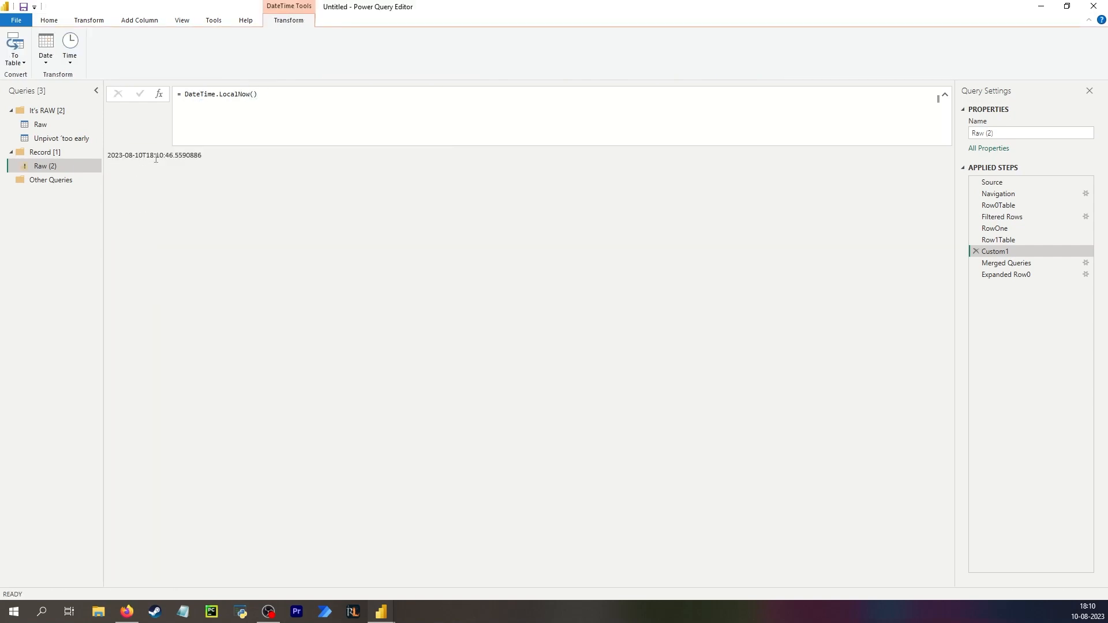
{"action": "left_click", "coordinate": [185, 94]}
{"action": "type", "text": "Date.From("}
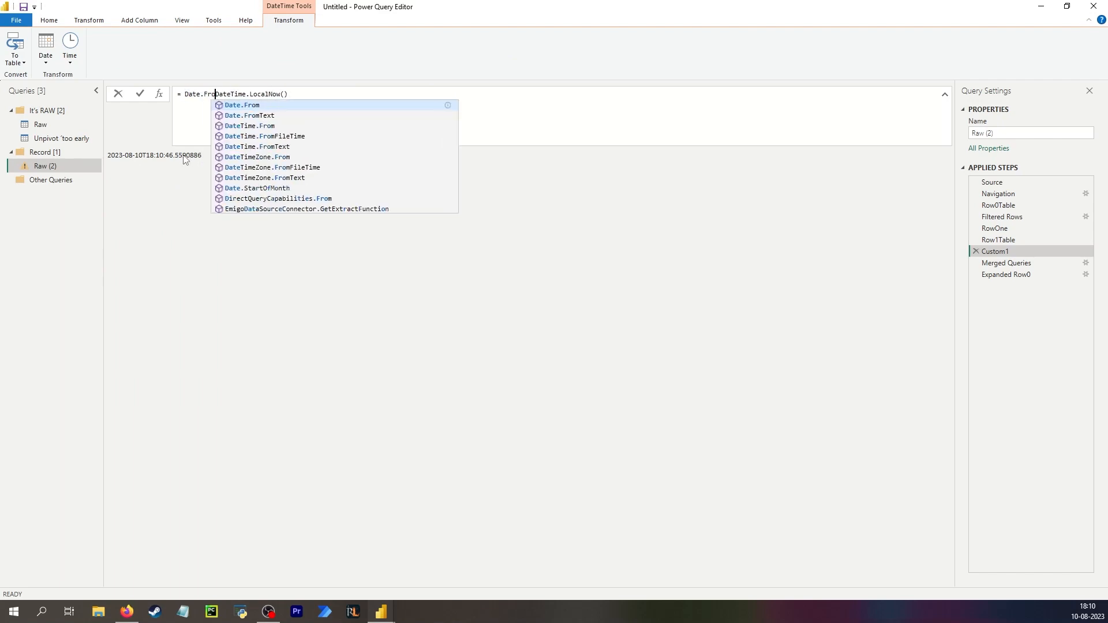
{"action": "key", "text": "End"}
{"action": "type", "text": ")"}
{"action": "key", "text": "Return"}
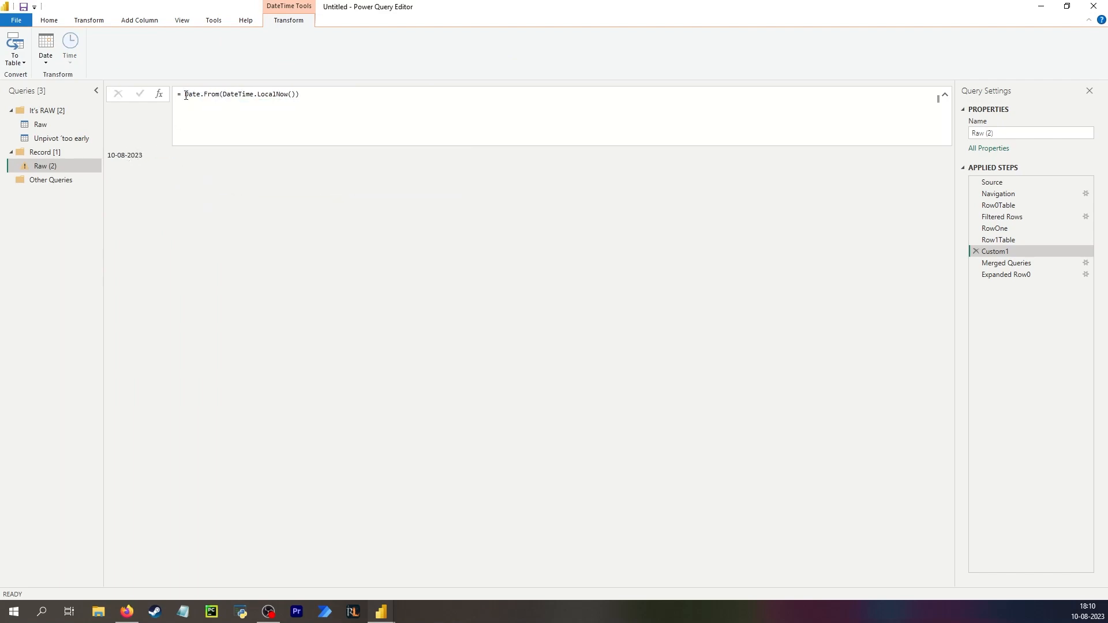
Wrap the custom step's formula in Date.Year and then Text.From to return the current year as text.
{"action": "left_click", "coordinate": [185, 95]}
{"action": "type", "text": "Date.Year("}
{"action": "key", "text": "End"}
{"action": "type", "text": ")"}
{"action": "key", "text": "Return"}
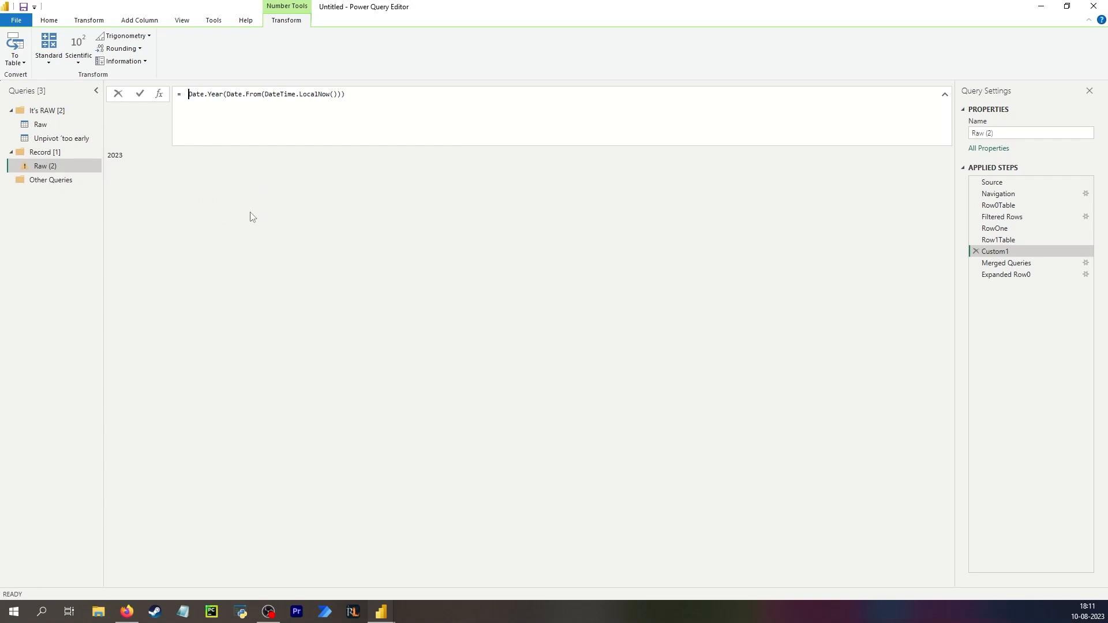
{"action": "type", "text": "Text.Fro"}
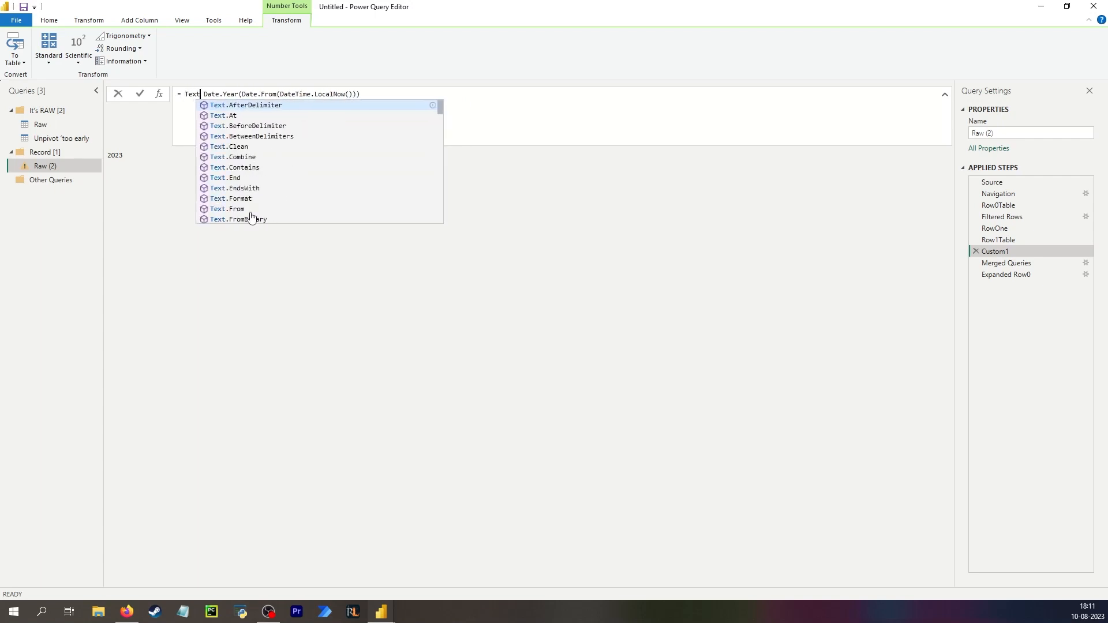
{"action": "type", "text": "m("}
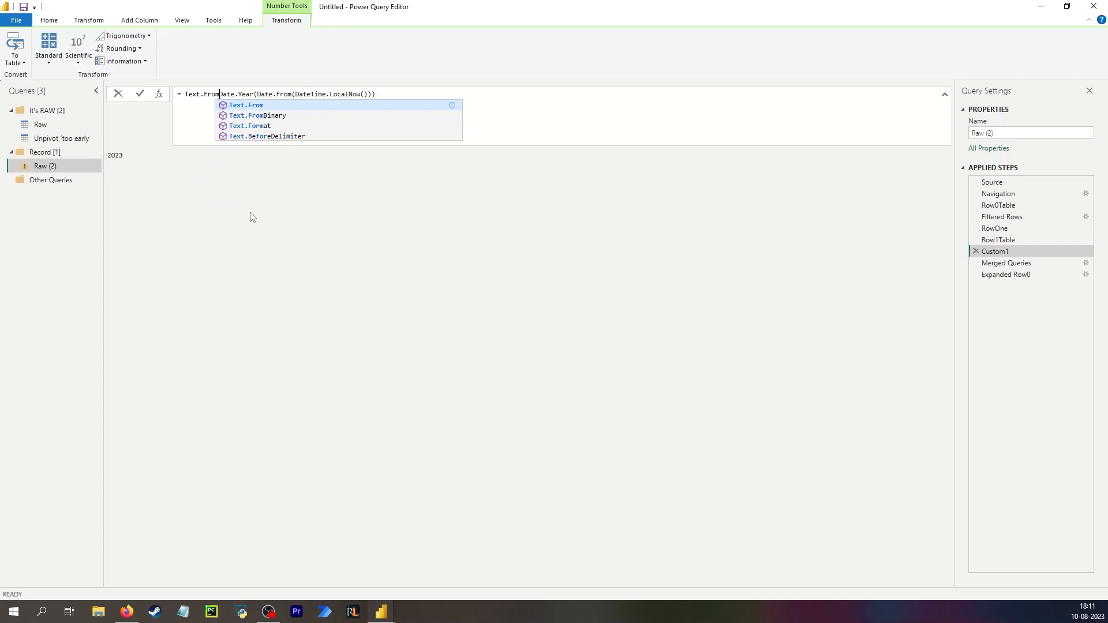
{"action": "key", "text": "End"}
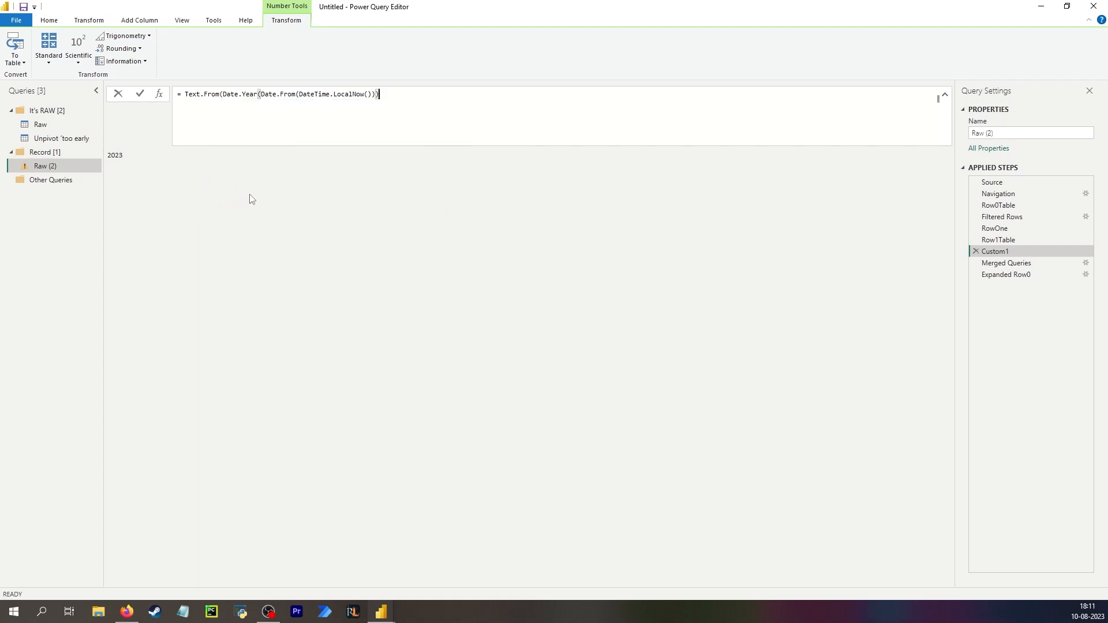
{"action": "type", "text": ")"}
{"action": "key", "text": "Return"}
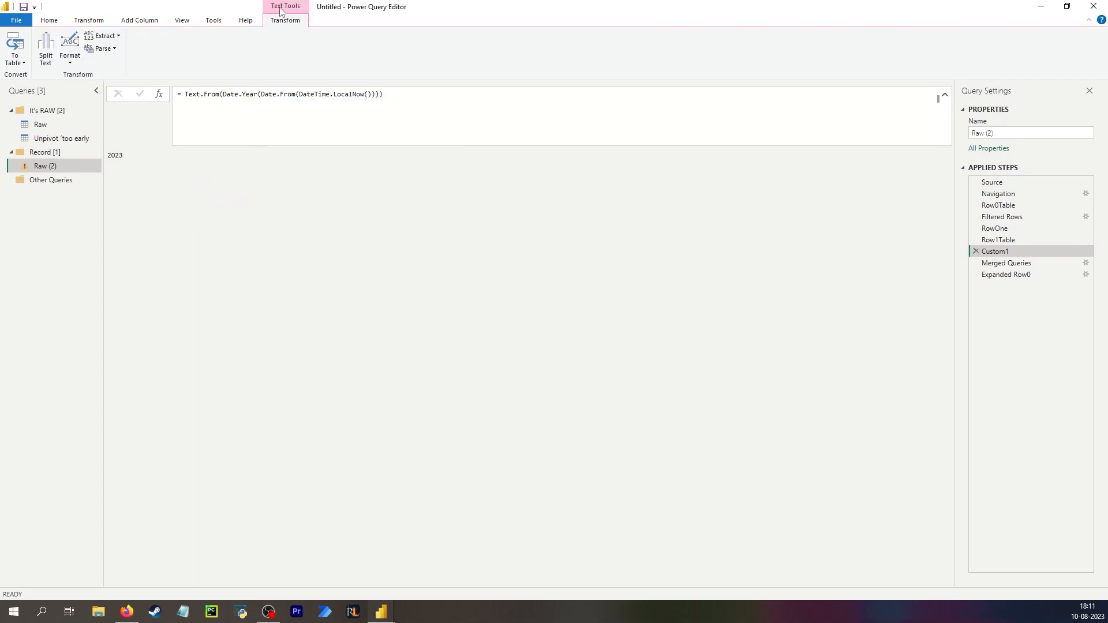
Rename the custom step to Current year and set the merge formula's first table back to #"Row1Table".
{"action": "left_click", "coordinate": [1004, 264]}
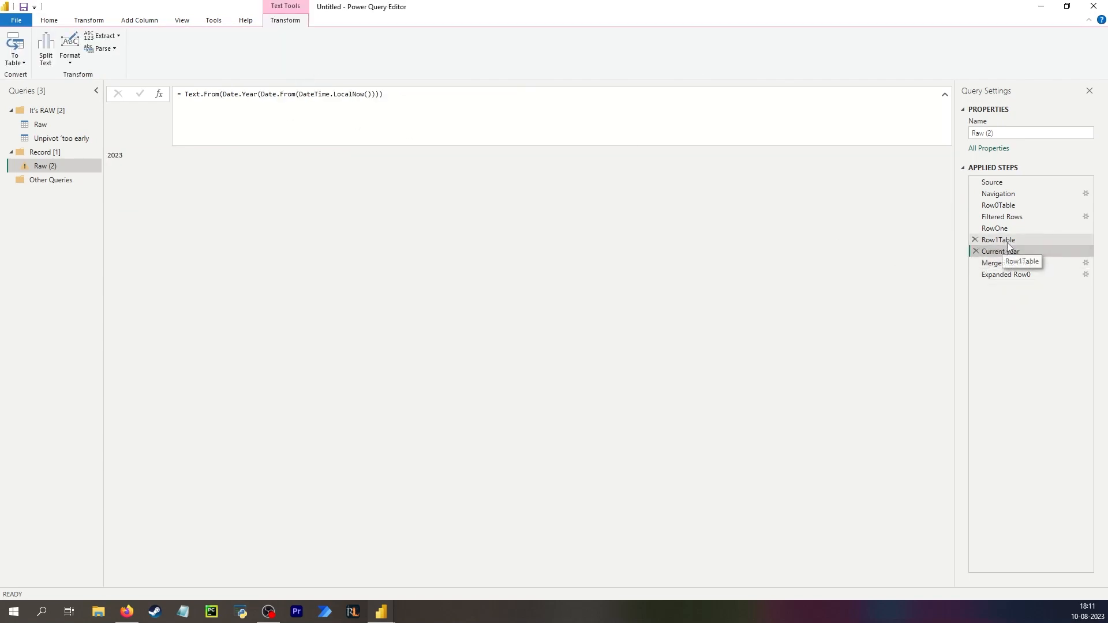
{"action": "double_click", "coordinate": [1007, 241]}
{"action": "key", "text": "ctrl+c"}
{"action": "left_click", "coordinate": [1009, 263]}
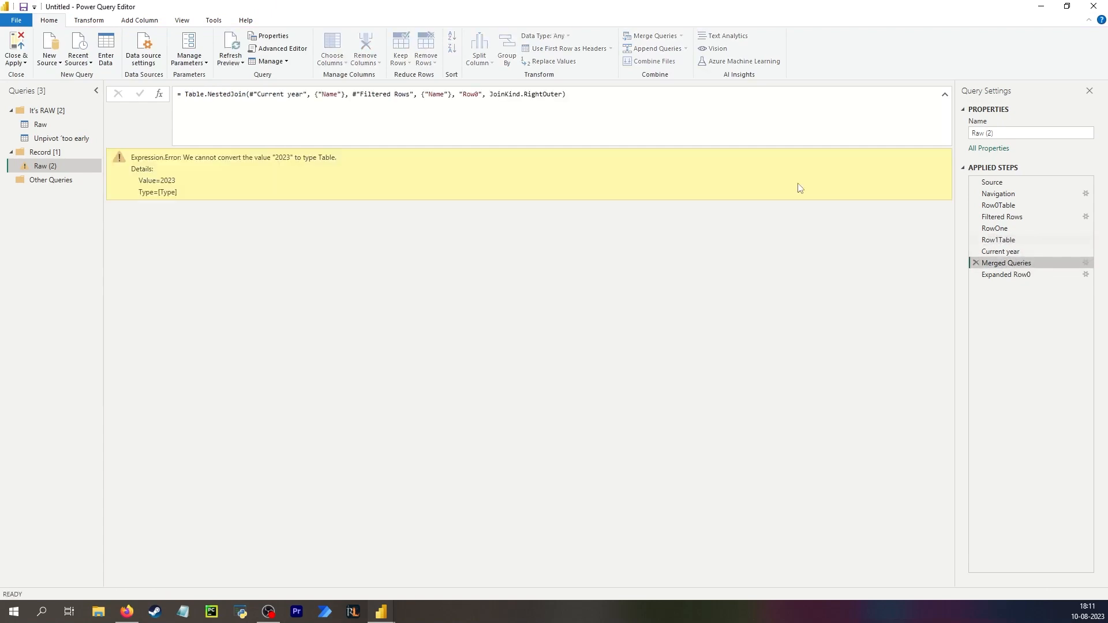
{"action": "left_click_drag", "start_coordinate": [301, 97], "coordinate": [257, 97]}
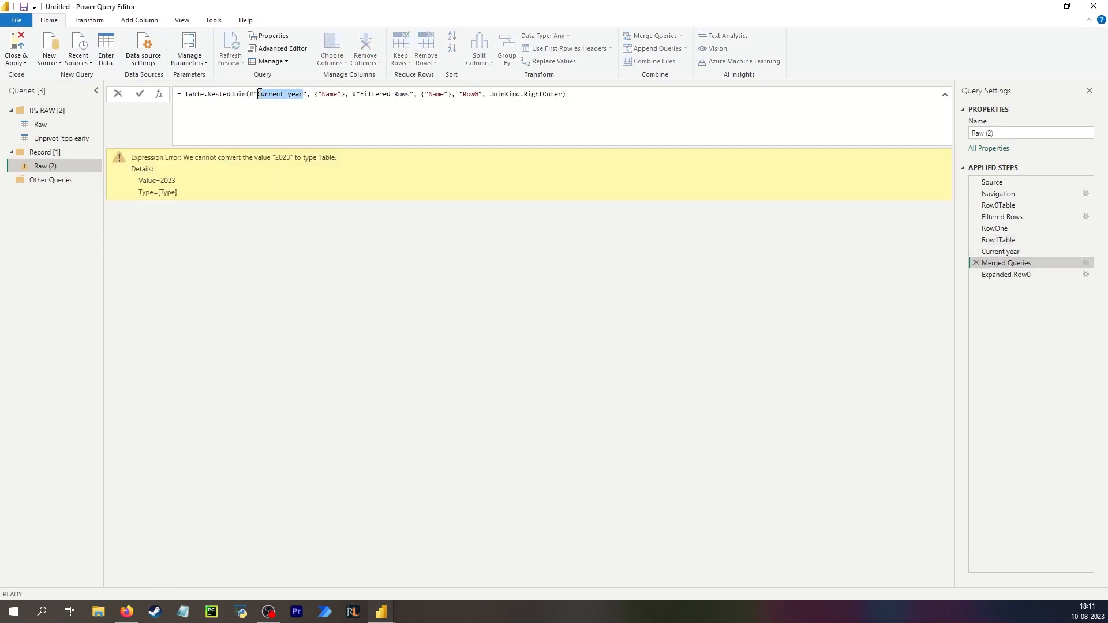
{"action": "key", "text": "ctrl+v"}
{"action": "key", "text": "Return"}
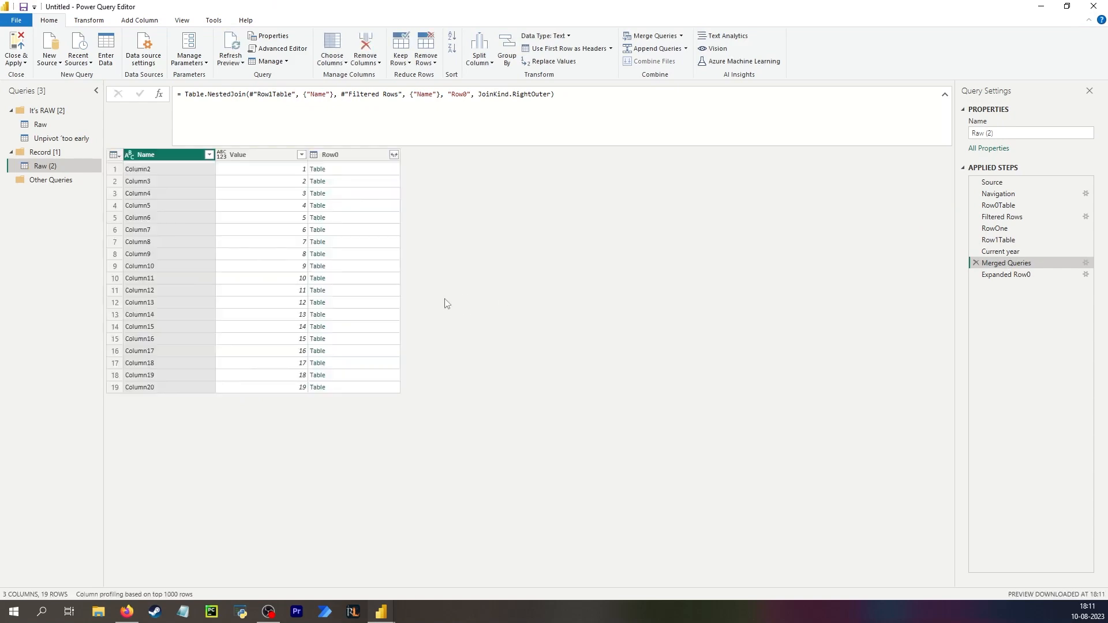
Add a custom column with Date.From(Text.From([Value]) & "-" & [Value.1] & #"Current year").
{"action": "left_click", "coordinate": [1019, 274]}
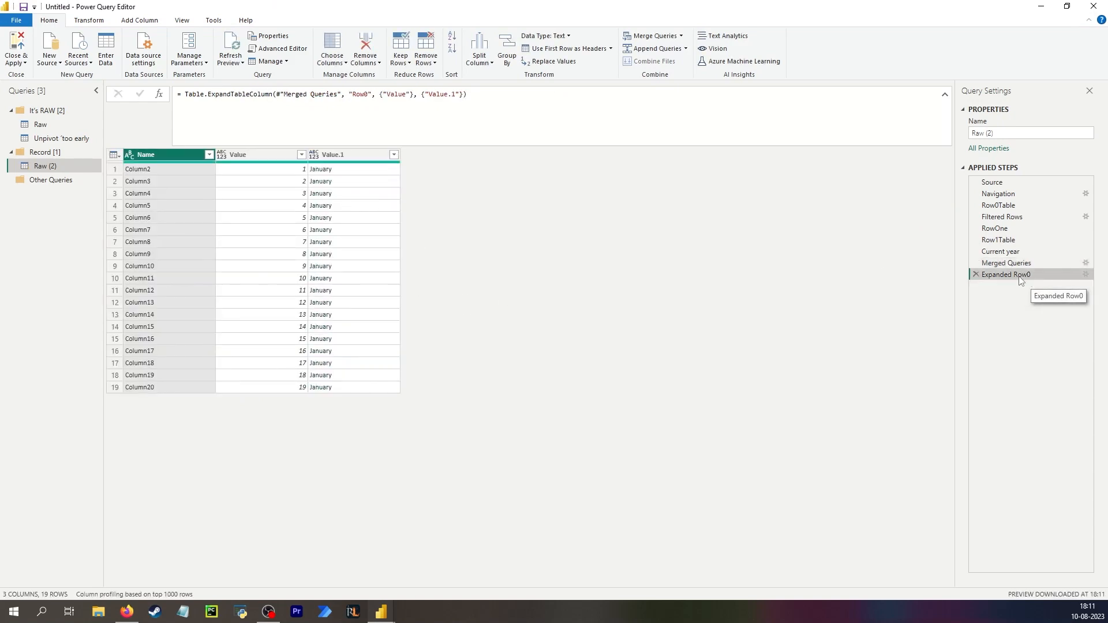
{"action": "left_click", "coordinate": [319, 169]}
{"action": "left_click", "coordinate": [139, 20]}
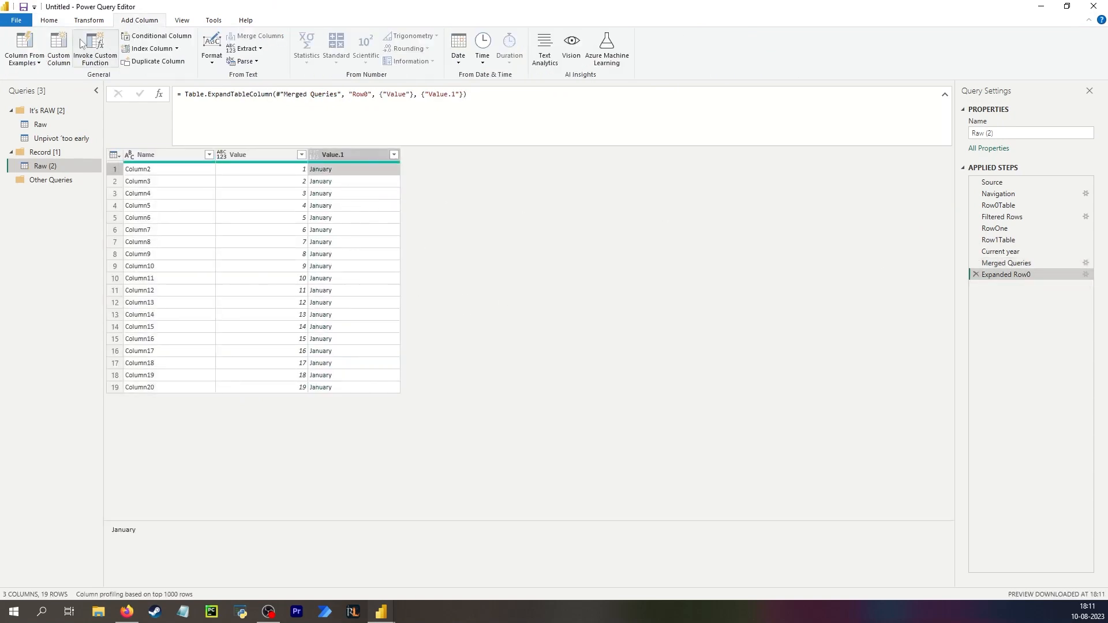
{"action": "left_click", "coordinate": [60, 56]}
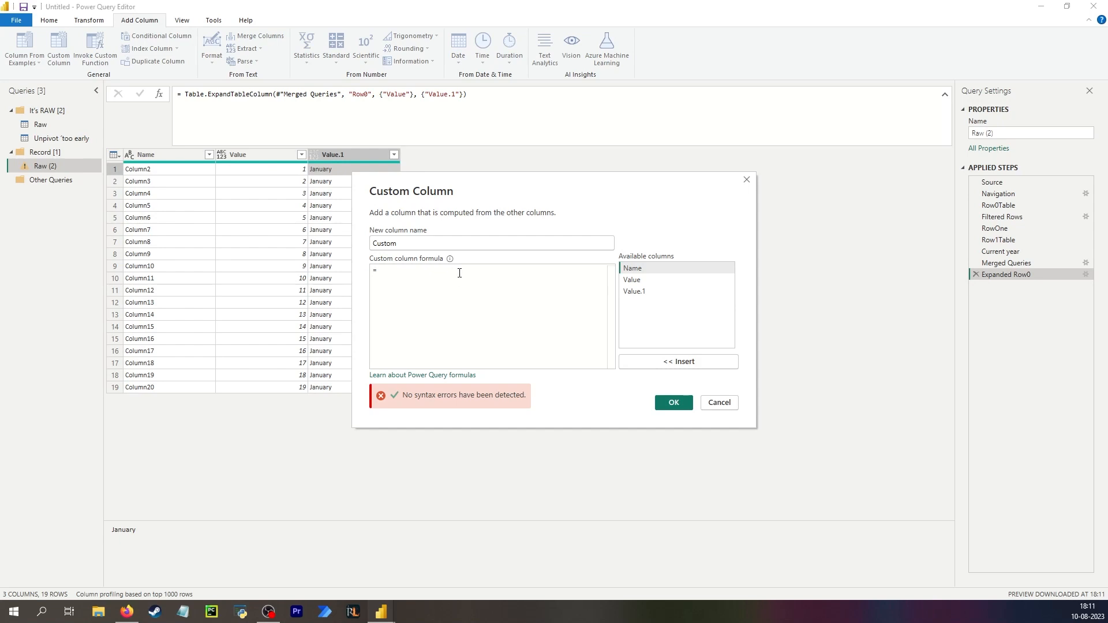
{"action": "type", "text": "Date.From("}
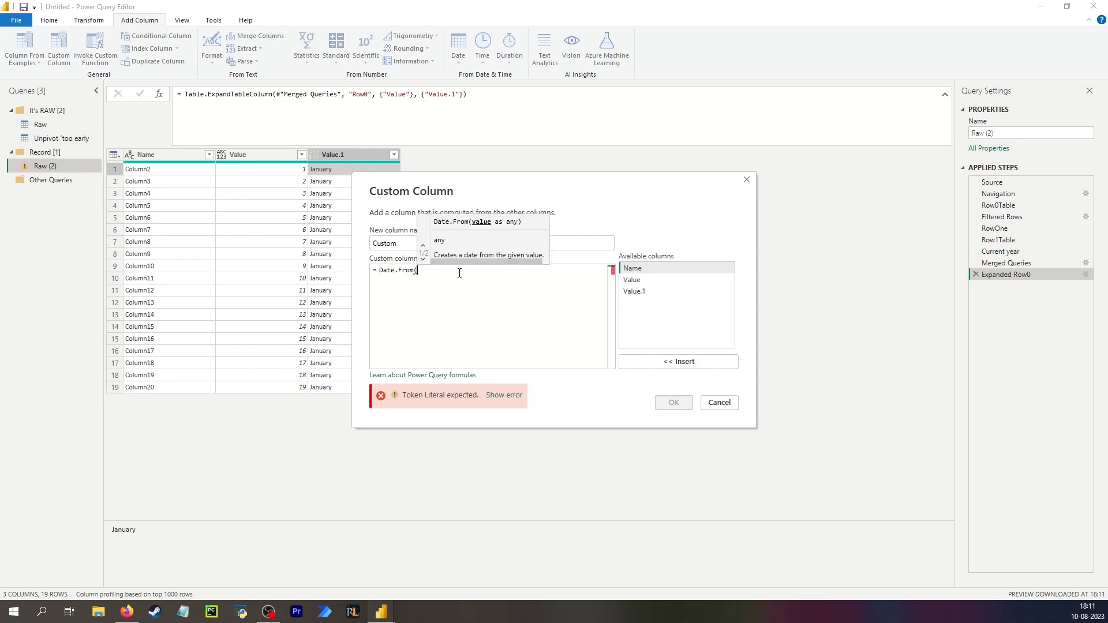
{"action": "type", "text": "Text.From"}
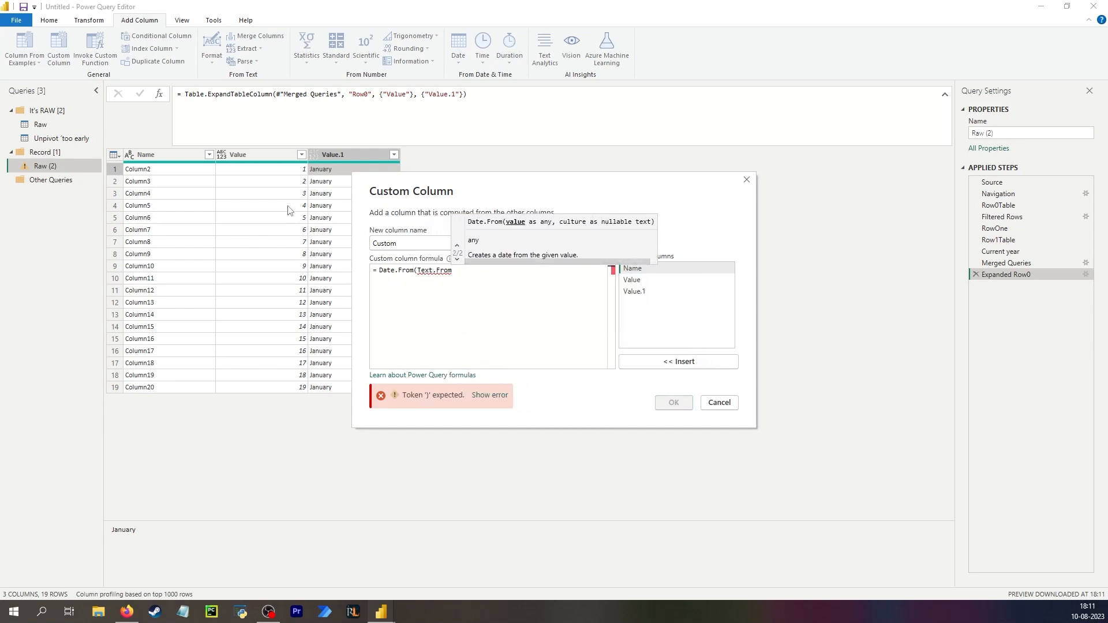
{"action": "type", "text": "([Value]) & "}
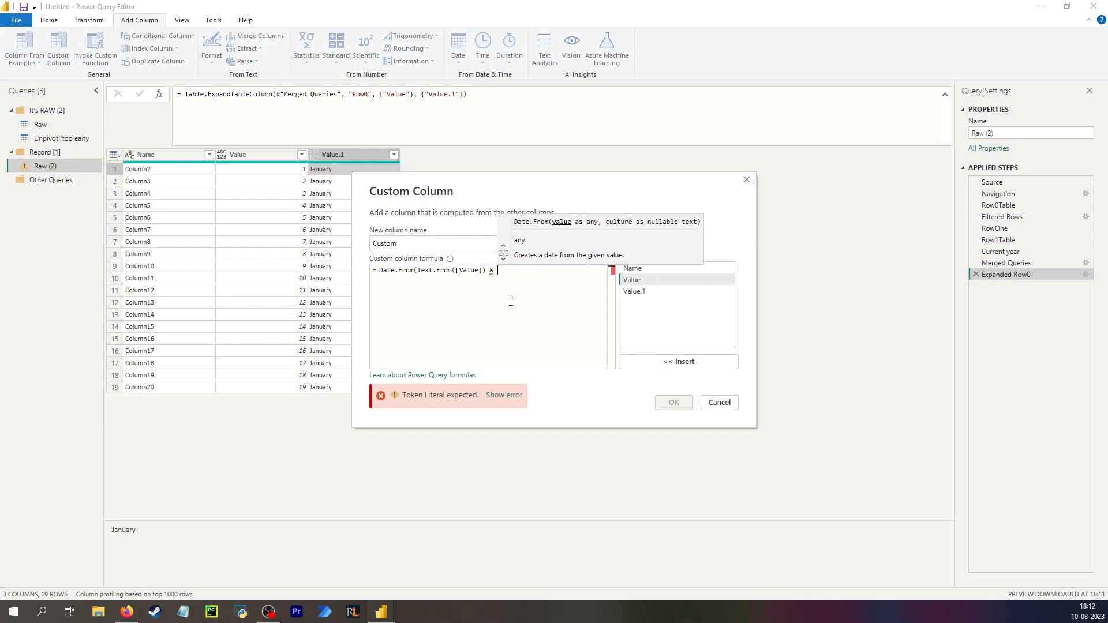
{"action": "type", "text": "\"-\""}
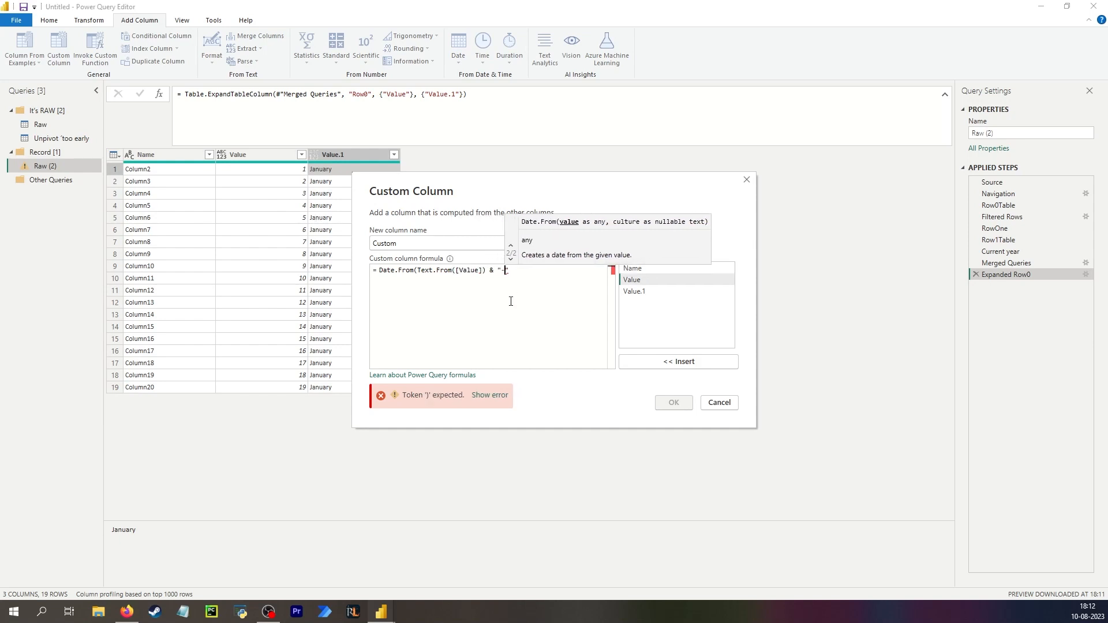
{"action": "type", "text": " &"}
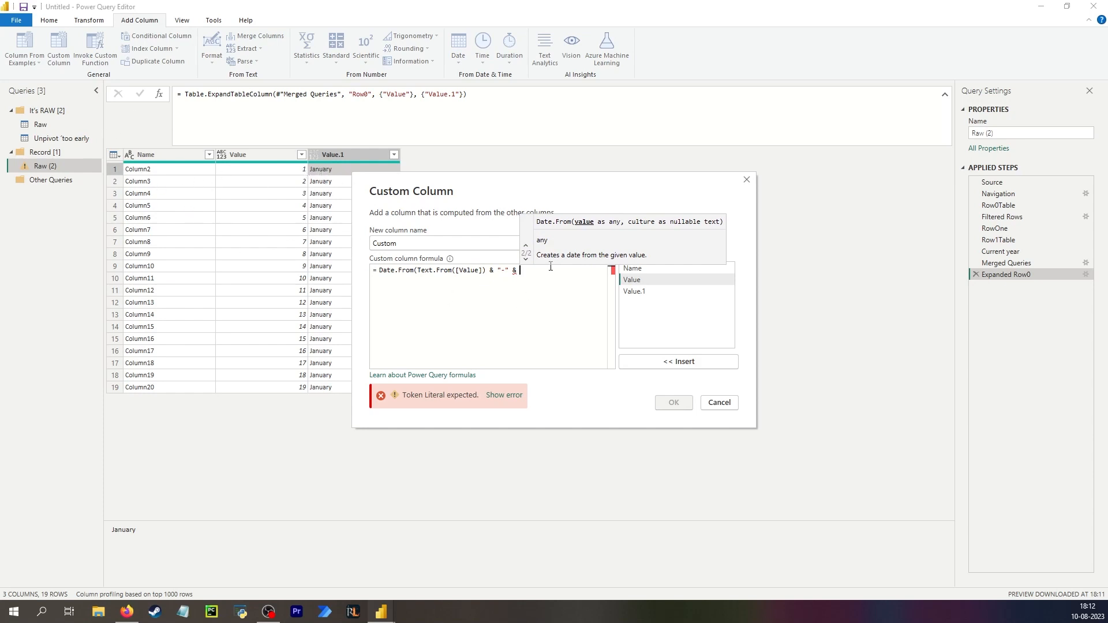
{"action": "double_click", "coordinate": [635, 290]}
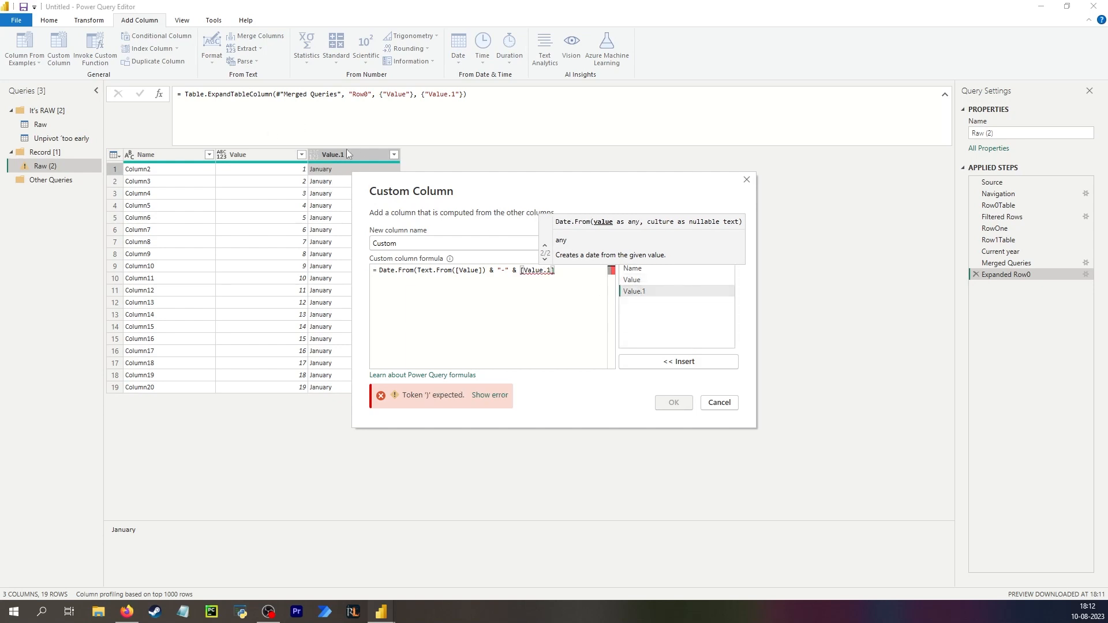
{"action": "type", "text": "&"}
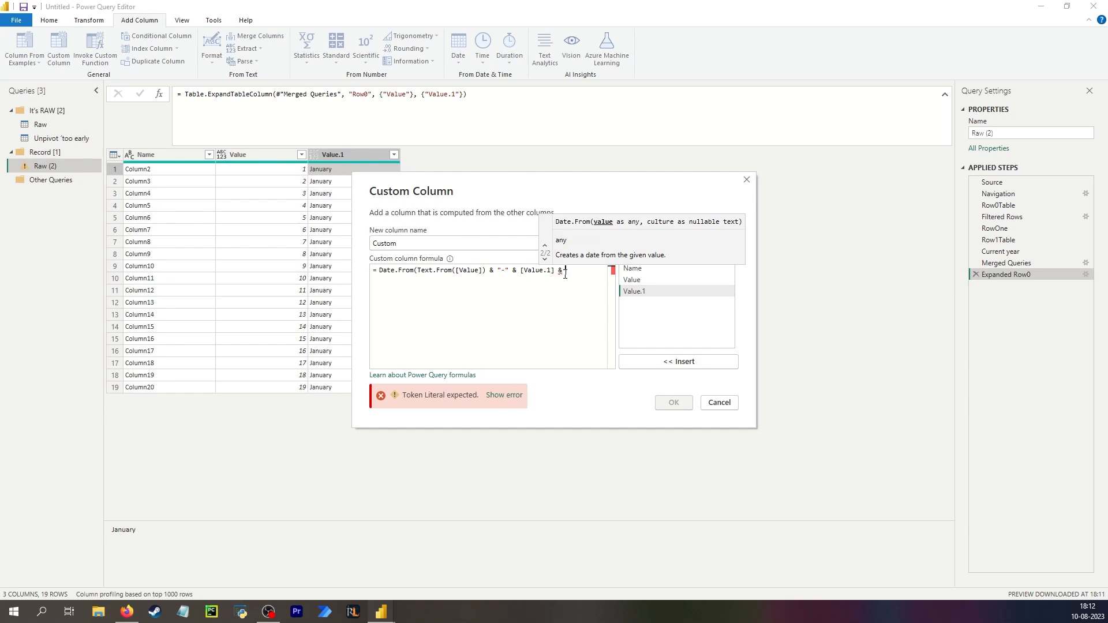
{"action": "type", "text": " #\"Current year\")"}
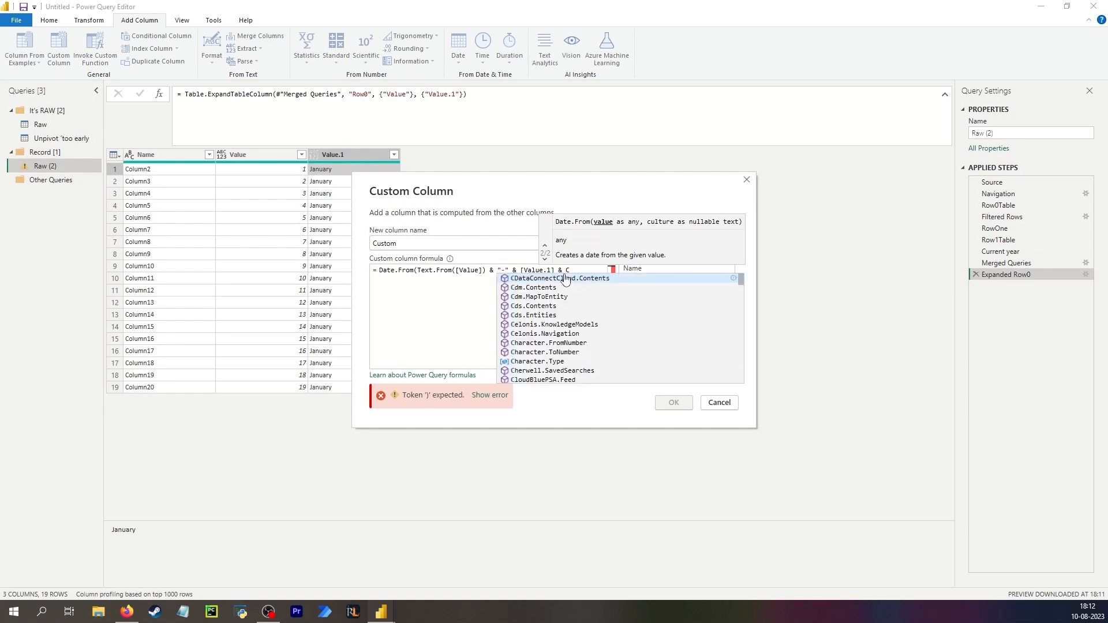
{"action": "left_click", "coordinate": [673, 402]}
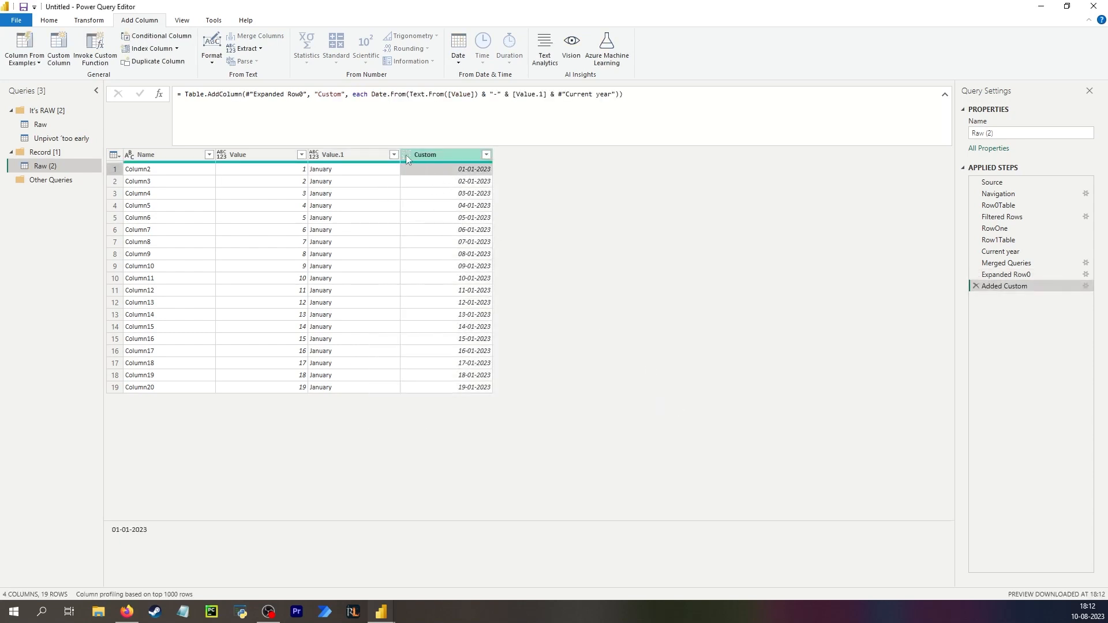
Append type date to the Added Custom formula so the new column is typed as a date.
{"action": "left_click", "coordinate": [619, 96]}
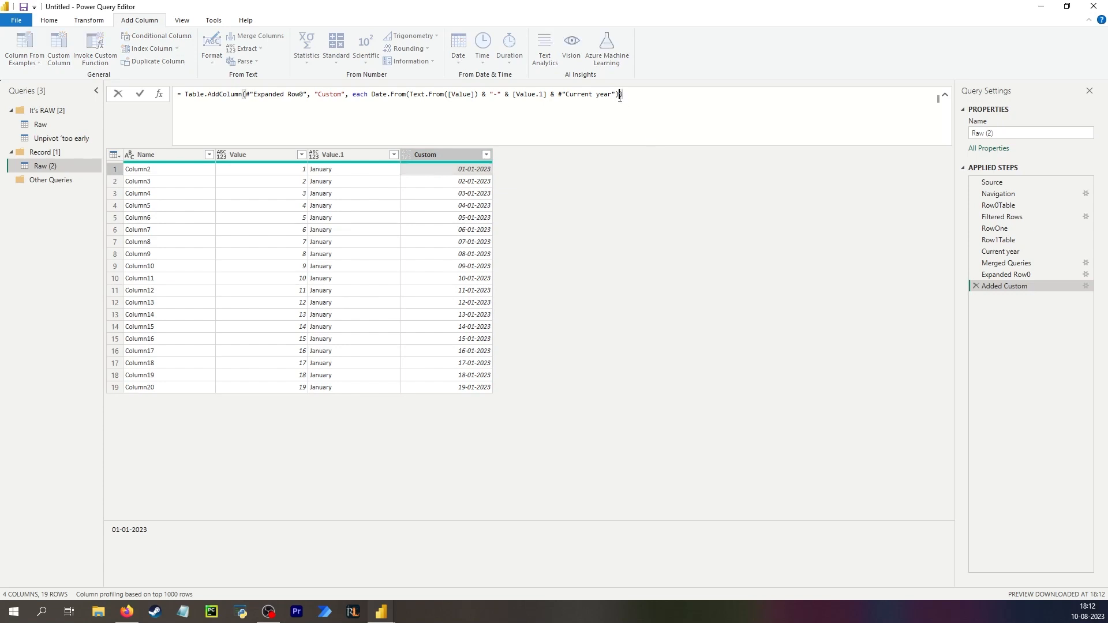
{"action": "type", "text": ", "}
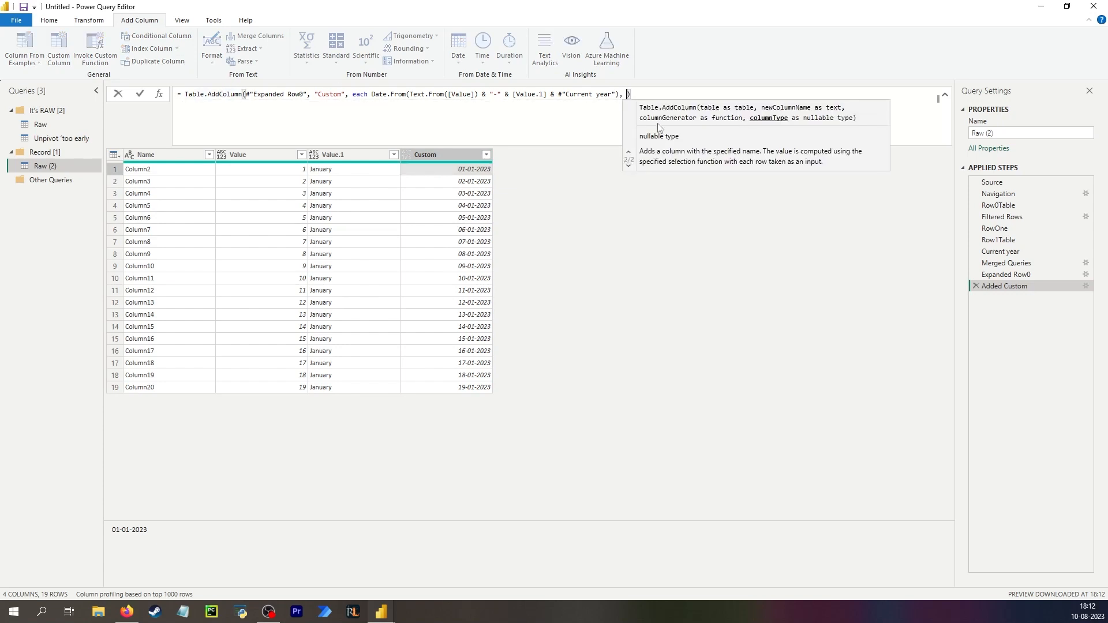
{"action": "type", "text": "ty"}
{"action": "type", "text": "pe date"}
{"action": "key", "text": "Return"}
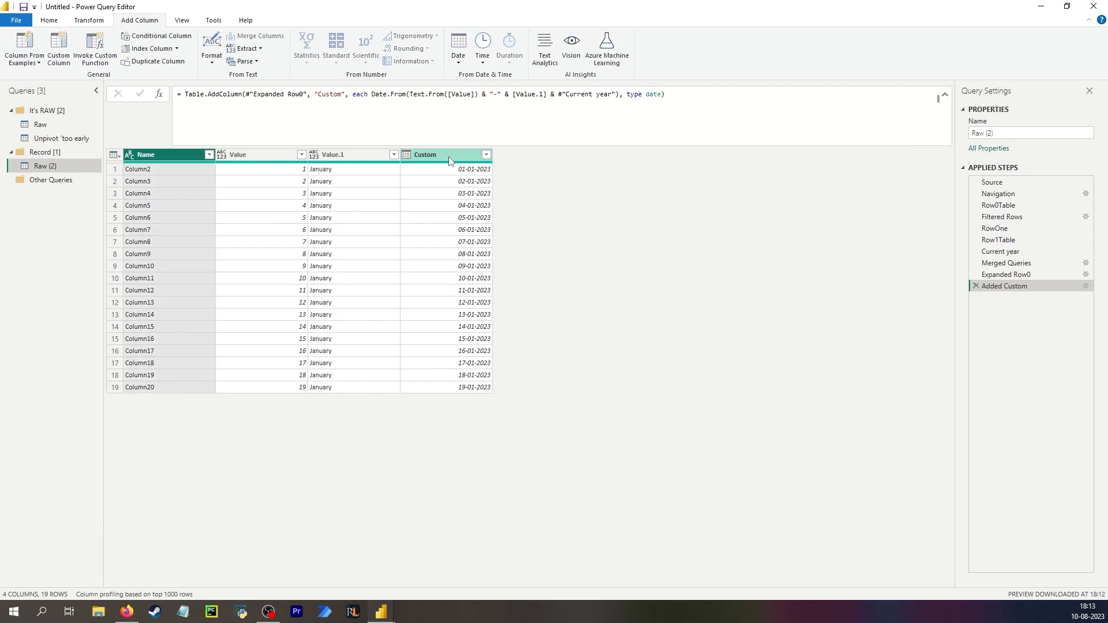
Rename the custom column in the formula to Date combi.
{"action": "left_click", "coordinate": [431, 161]}
{"action": "double_click", "coordinate": [333, 97]}
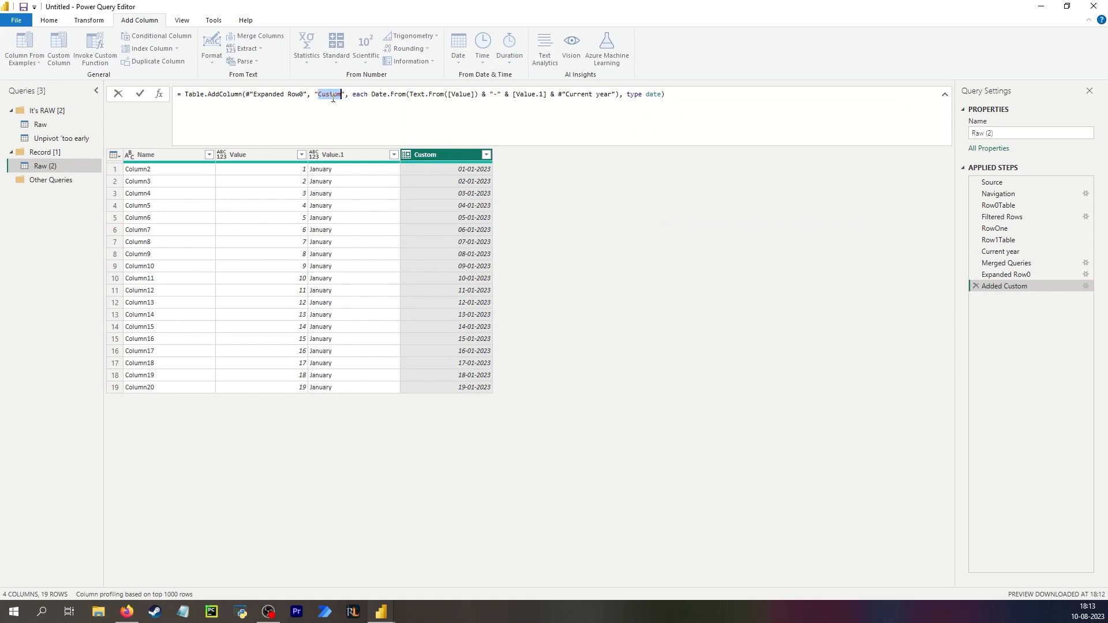
{"action": "type", "text": "Date combi"}
{"action": "key", "text": "Return"}
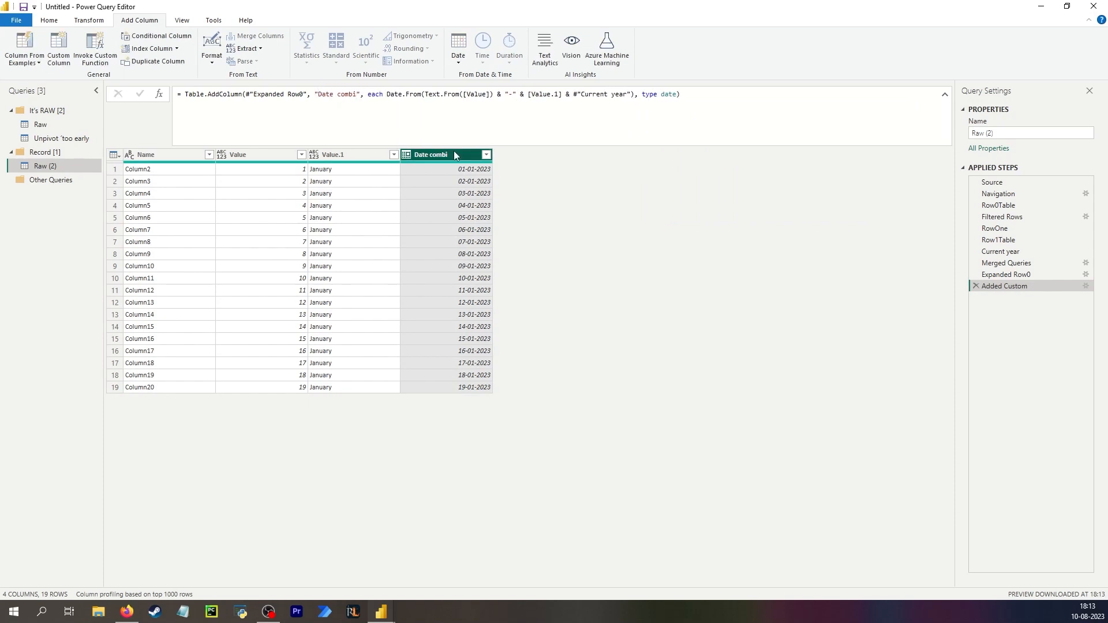
Keep only the Name and Date combi columns, removing all other columns.
{"action": "left_click", "coordinate": [166, 155], "text": "ctrl"}
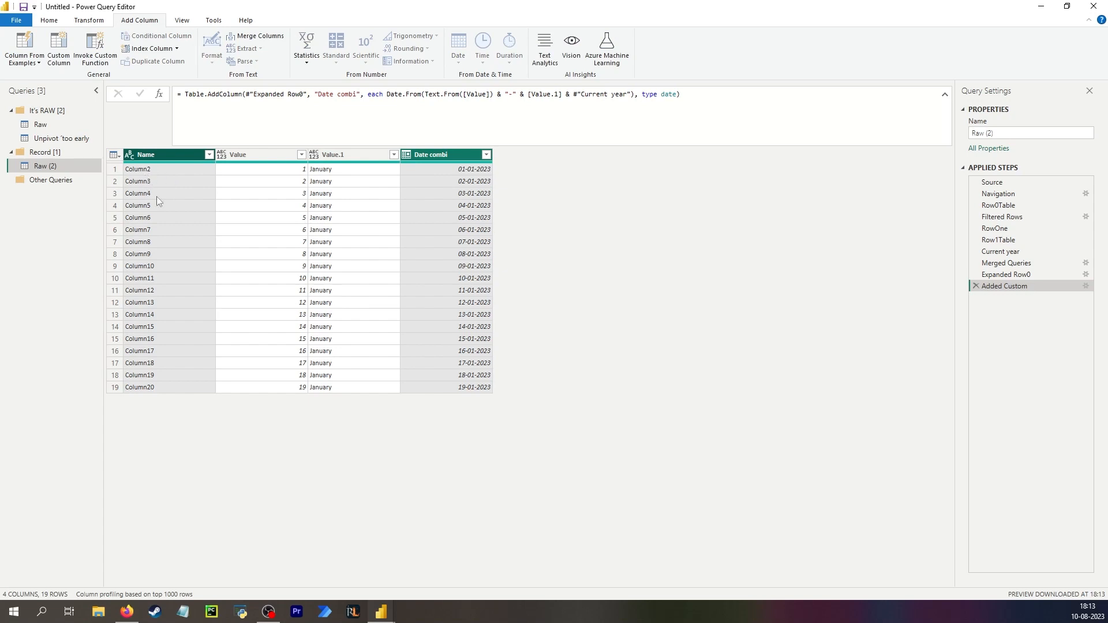
{"action": "left_click", "coordinate": [52, 124]}
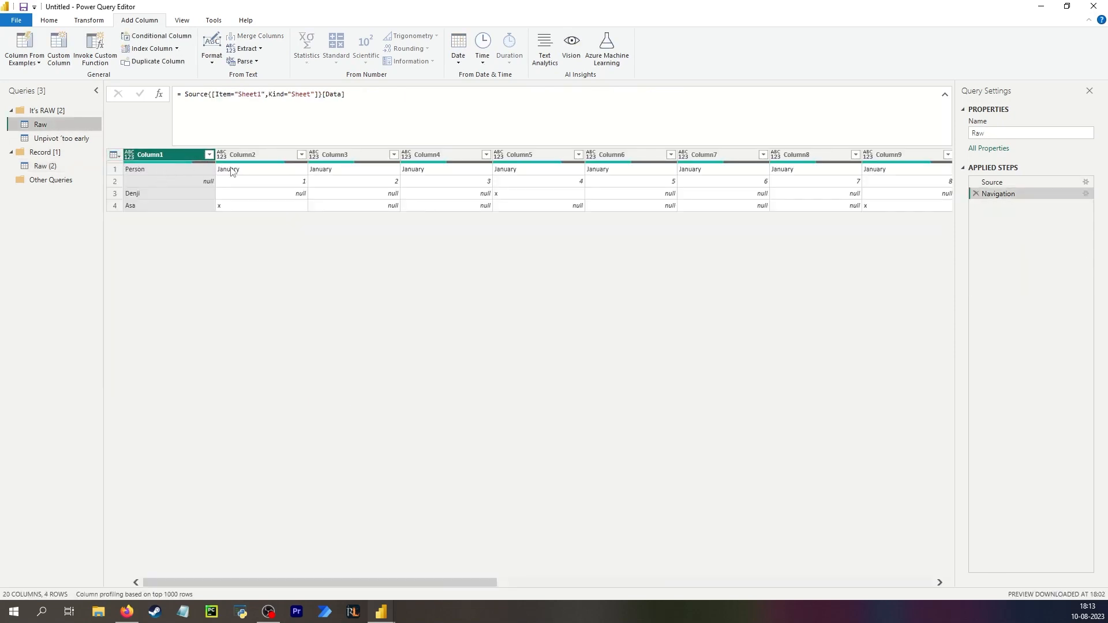
{"action": "left_click", "coordinate": [45, 167]}
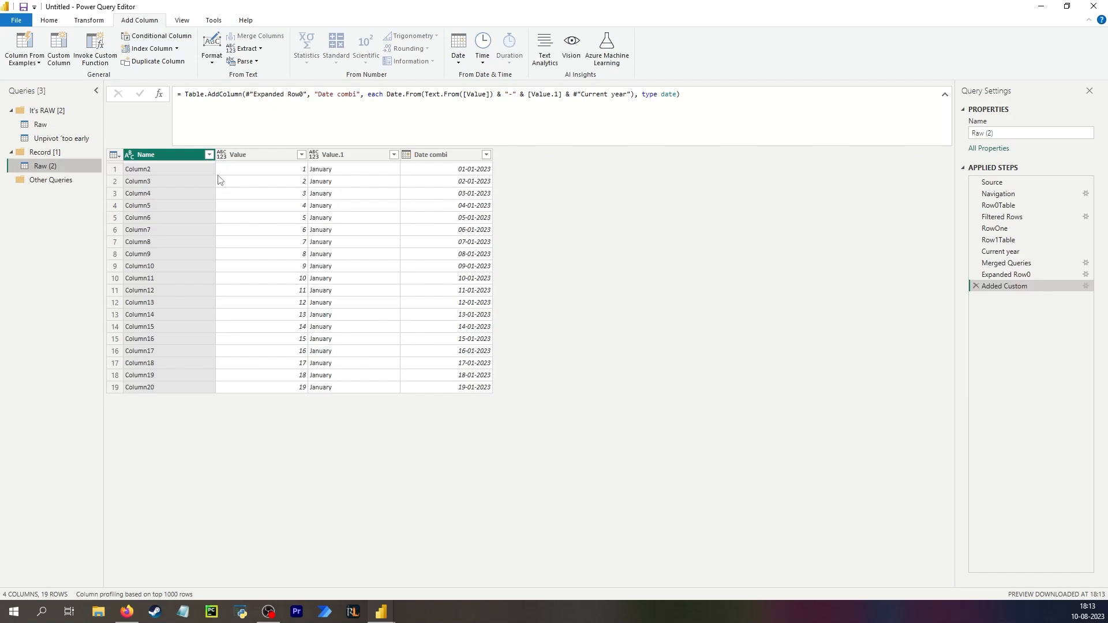
{"action": "left_click", "coordinate": [427, 169]}
{"action": "left_click", "coordinate": [167, 154], "text": "ctrl"}
{"action": "right_click", "coordinate": [172, 156]}
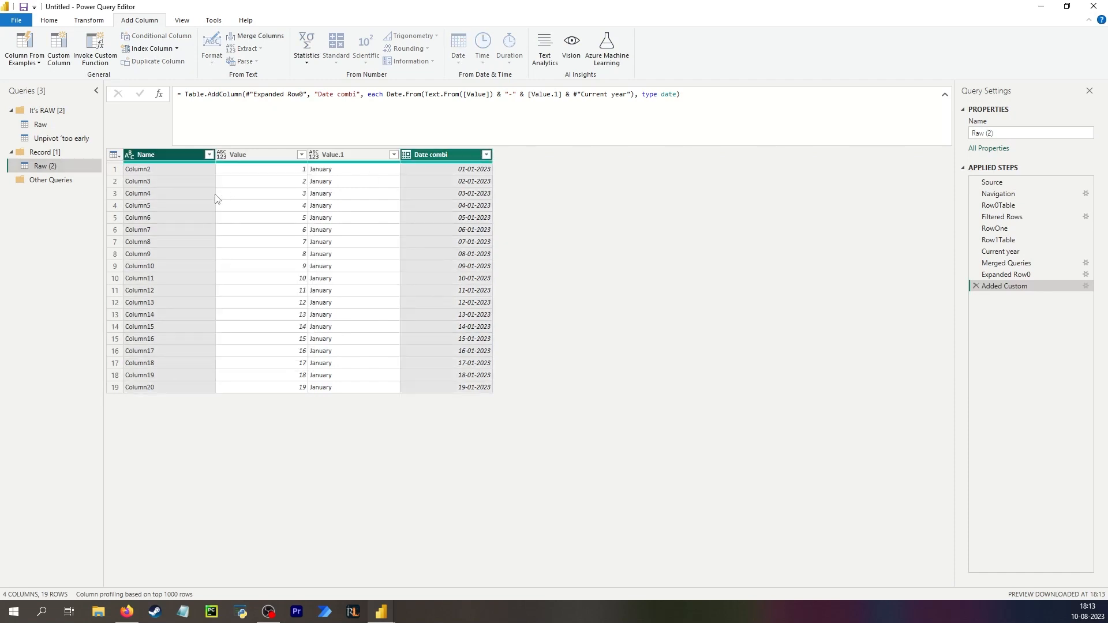
{"action": "left_click", "coordinate": [186, 199]}
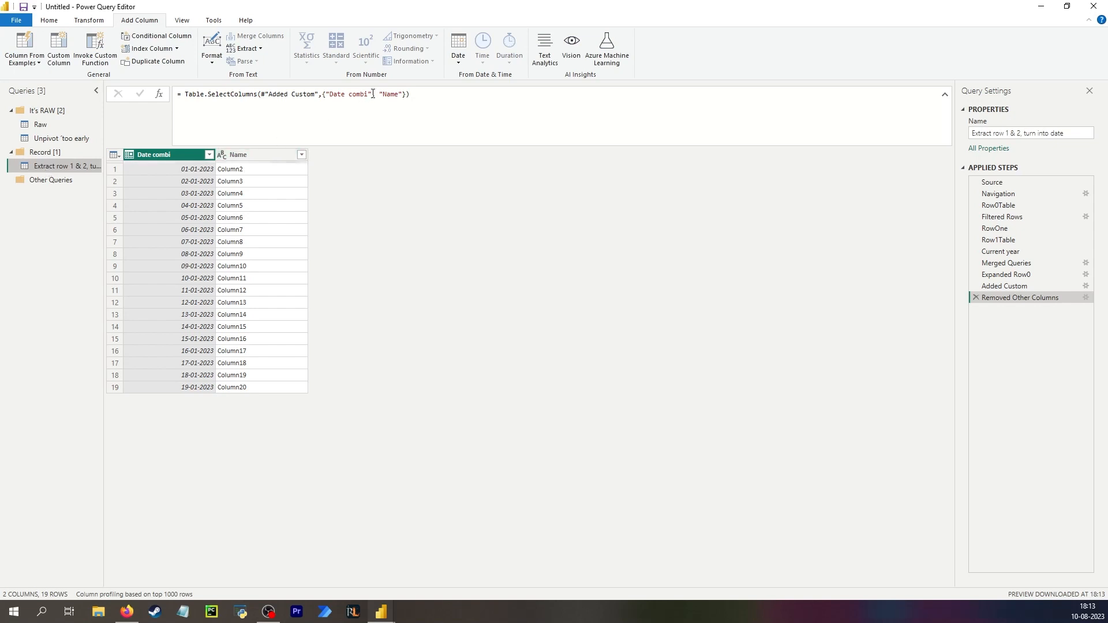
Reorder the columns in the select formula so Name comes before Date combi.
{"action": "left_click", "coordinate": [402, 94]}
{"action": "left_click_drag", "start_coordinate": [402, 95], "coordinate": [387, 95]}
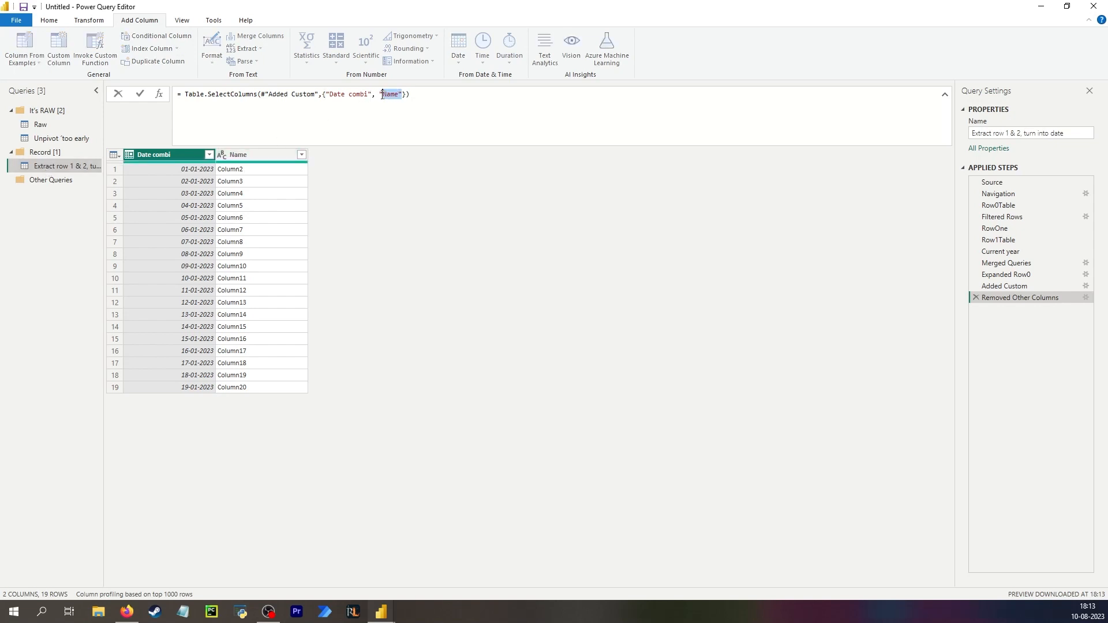
{"action": "key", "text": "BackSpace"}
{"action": "key", "text": "BackSpace"}
{"action": "key", "text": "BackSpace"}
{"action": "type", "text": "\"Name\","}
{"action": "key", "text": "Return"}
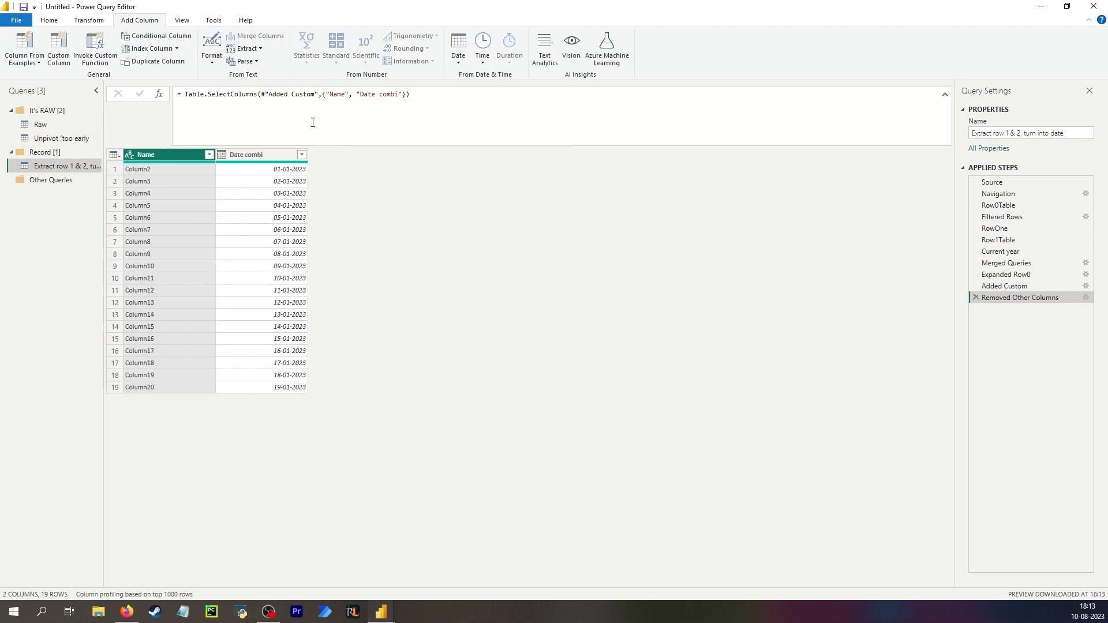
Compare the Raw source query with the reshaped date query.
{"action": "left_click", "coordinate": [41, 124]}
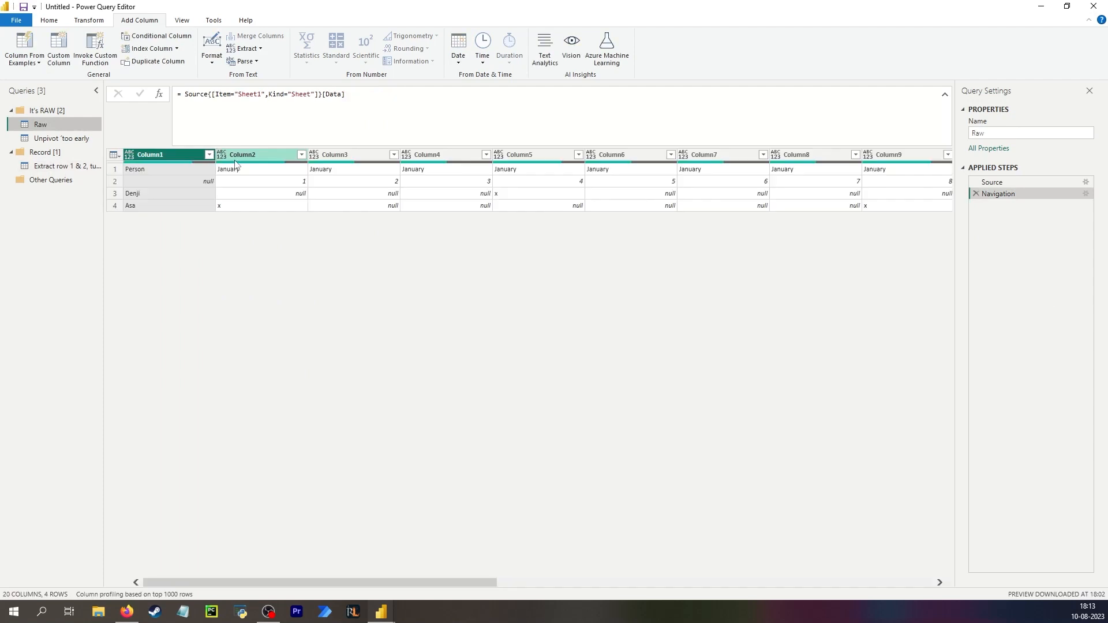
{"action": "key", "text": "Down"}
{"action": "key", "text": "Down"}
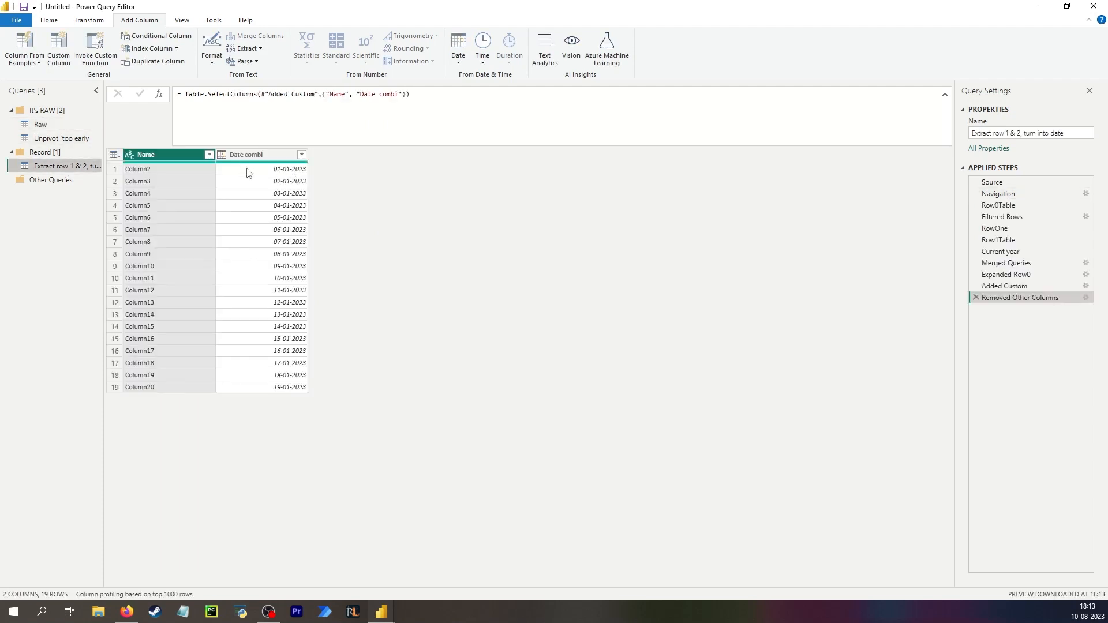
Step through the date query's earlier applied steps, from Row0Table through Filtered Rows and RowOne.
{"action": "left_click", "coordinate": [246, 172]}
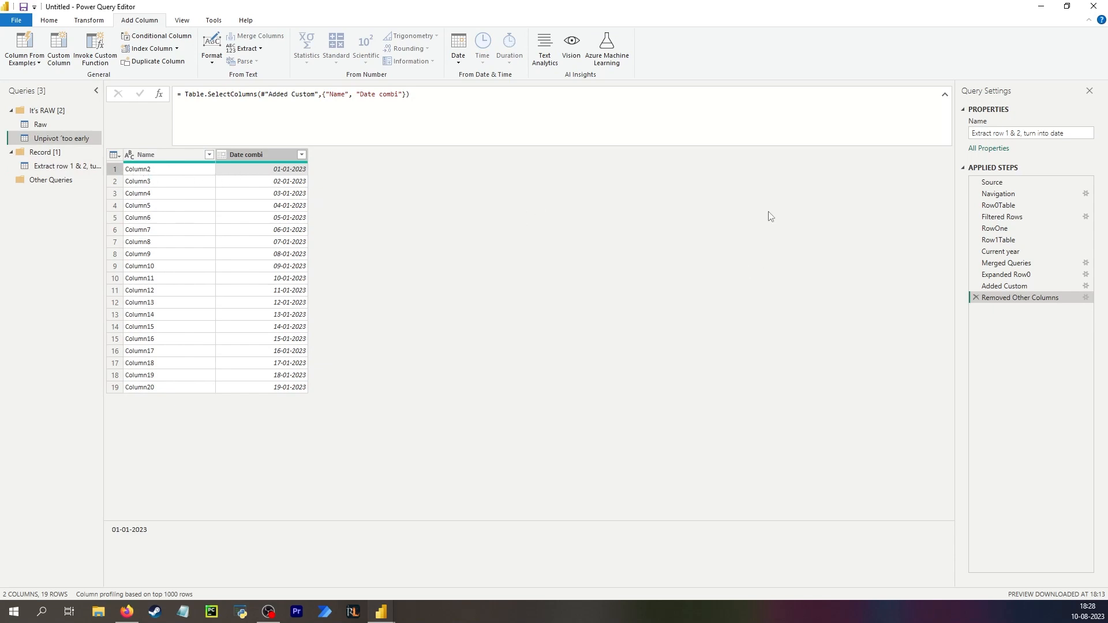
{"action": "left_click", "coordinate": [1007, 240]}
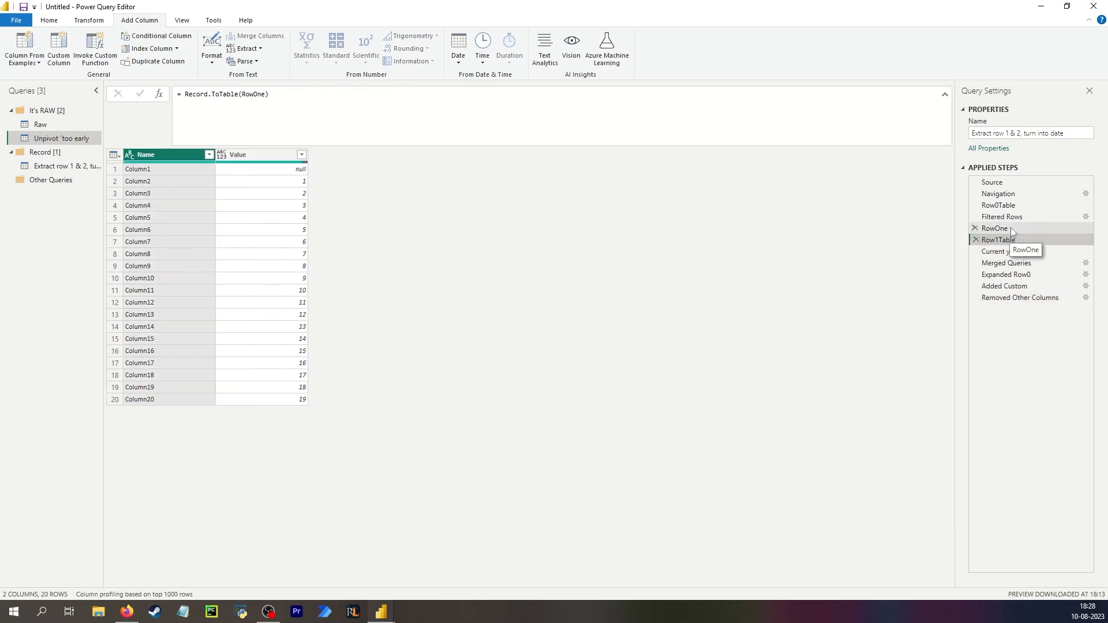
{"action": "left_click", "coordinate": [1009, 227]}
{"action": "left_click", "coordinate": [1002, 218]}
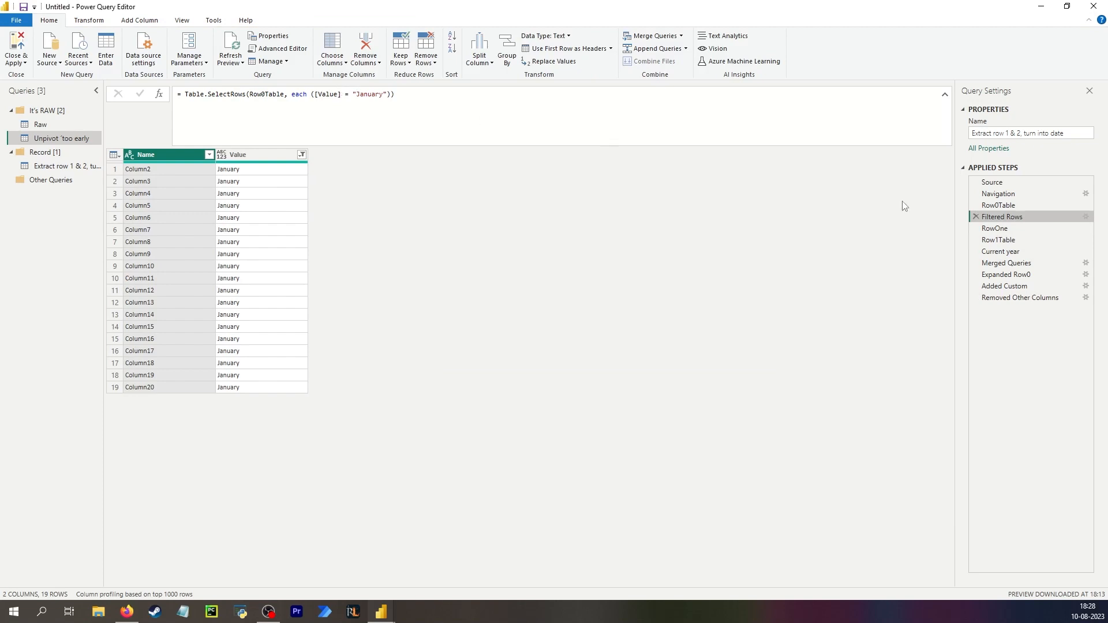
{"action": "left_click", "coordinate": [998, 205]}
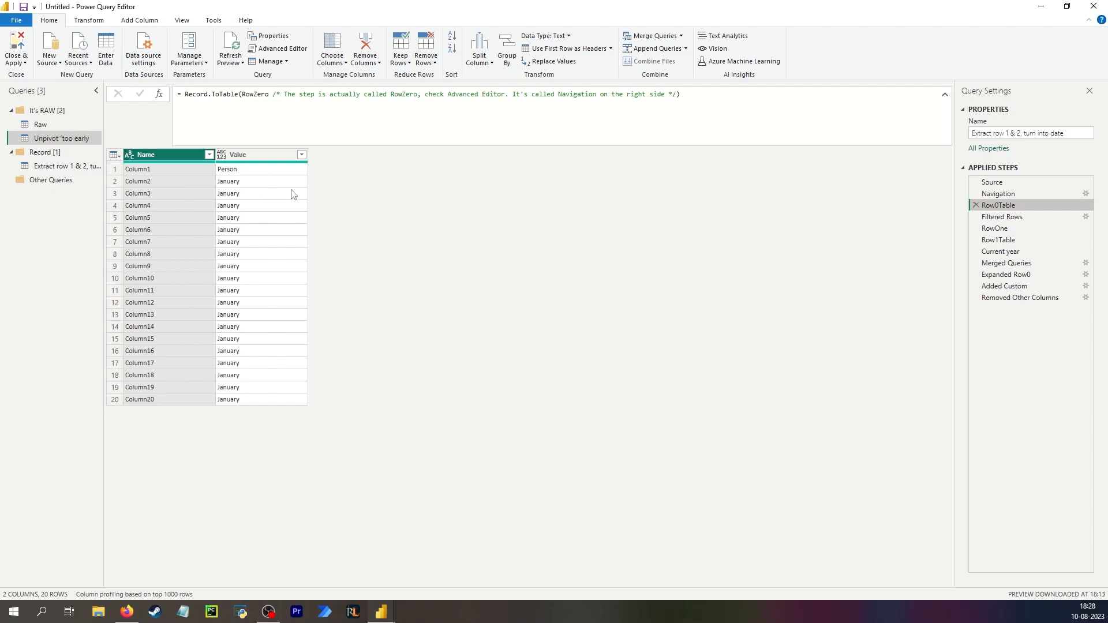
{"action": "left_click", "coordinate": [1002, 217]}
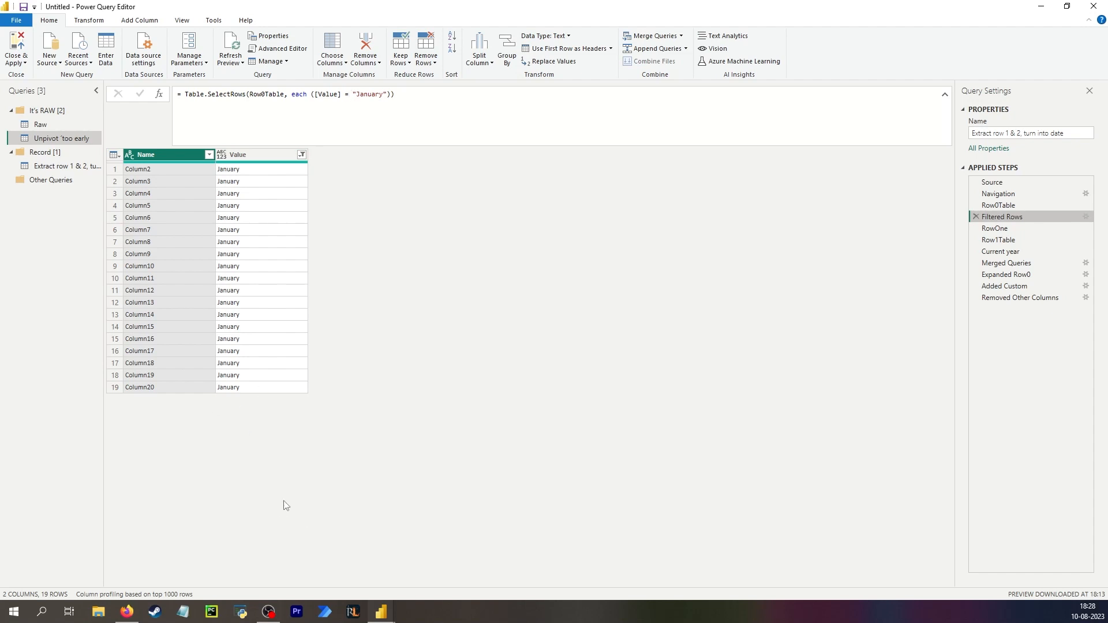
{"action": "left_click", "coordinate": [348, 96]}
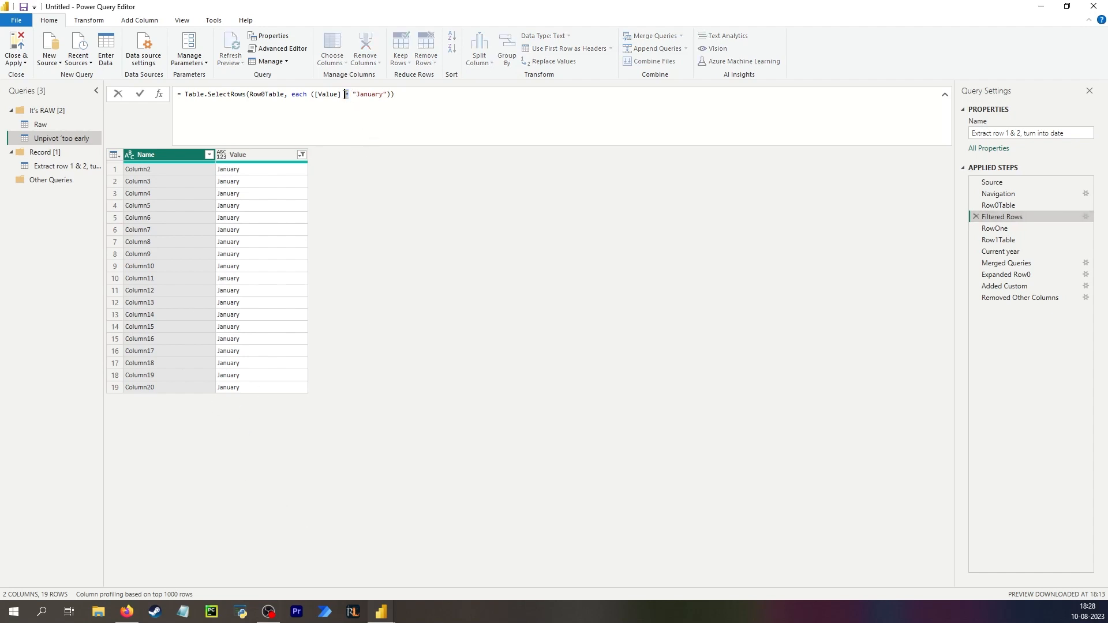
{"action": "left_click", "coordinate": [1016, 205]}
{"action": "left_click", "coordinate": [1021, 218]}
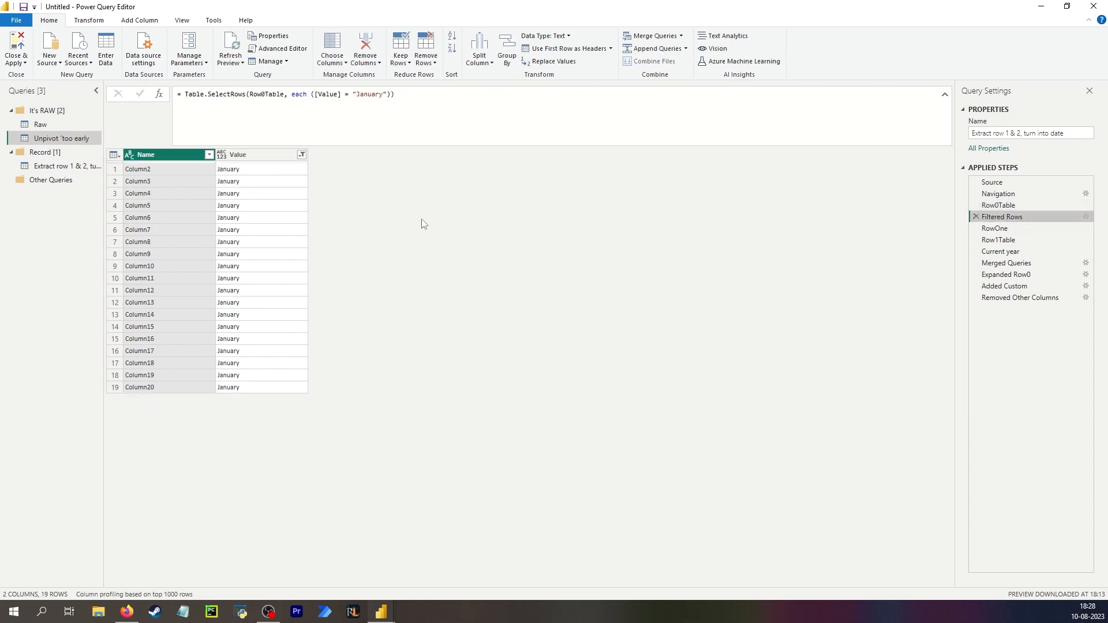
Change the Filtered Rows condition so it keeps rows whose Value <> "Person", then return to the final step.
{"action": "left_click", "coordinate": [349, 94]}
{"action": "type", "text": "<>"}
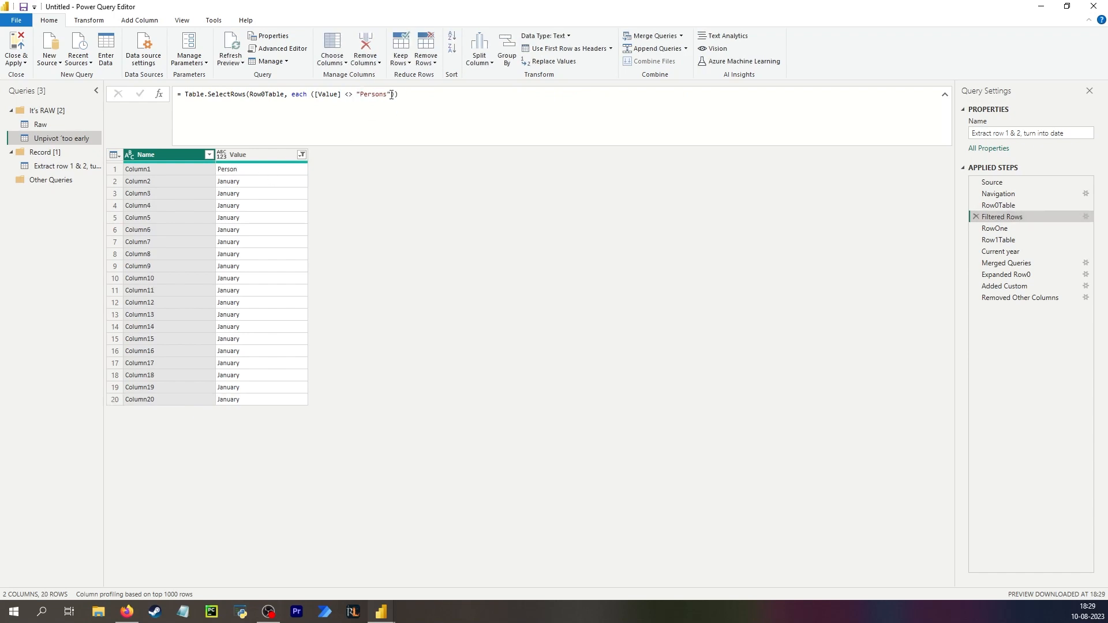
{"action": "left_click", "coordinate": [388, 94]}
{"action": "key", "text": "BackSpace"}
{"action": "key", "text": "Return"}
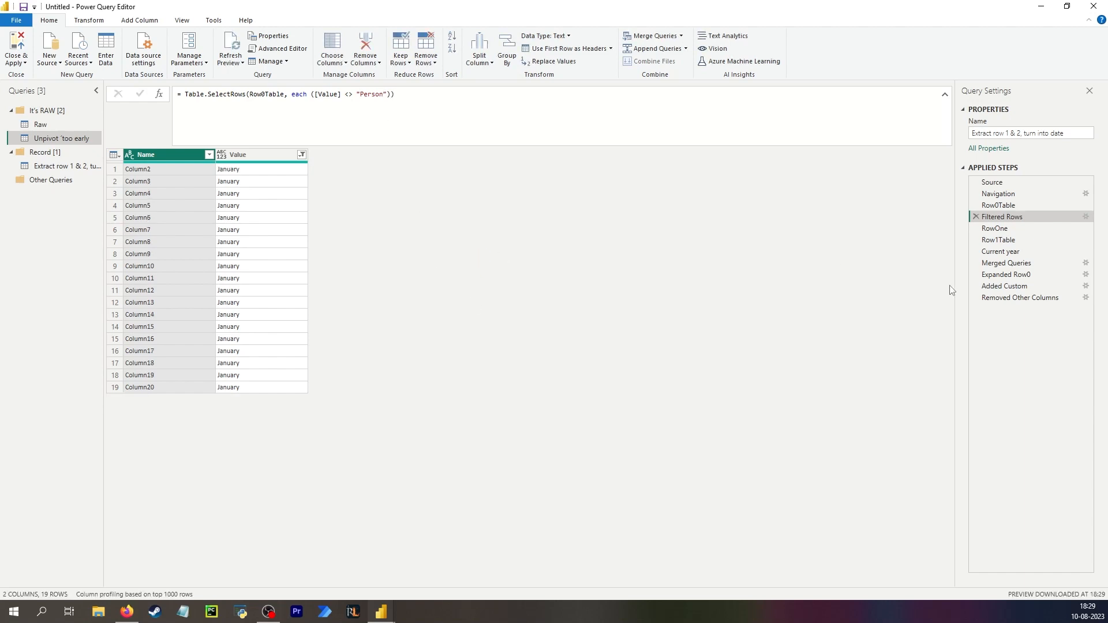
{"action": "left_click", "coordinate": [1015, 298]}
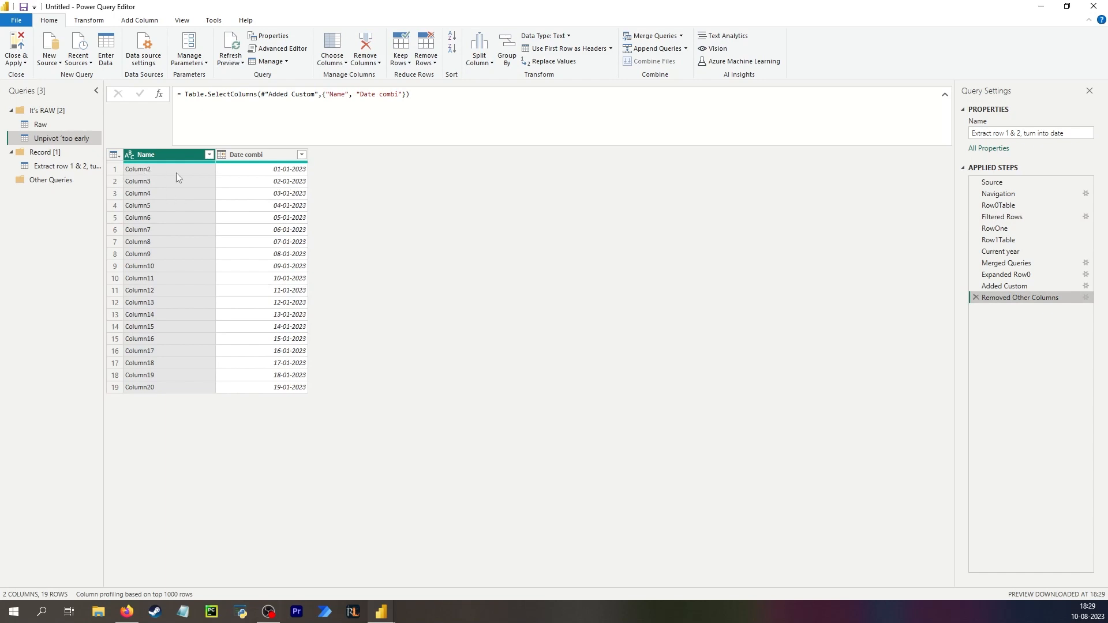
Duplicate the Extract row 1 & 2, turn into date query.
{"action": "left_click", "coordinate": [67, 166]}
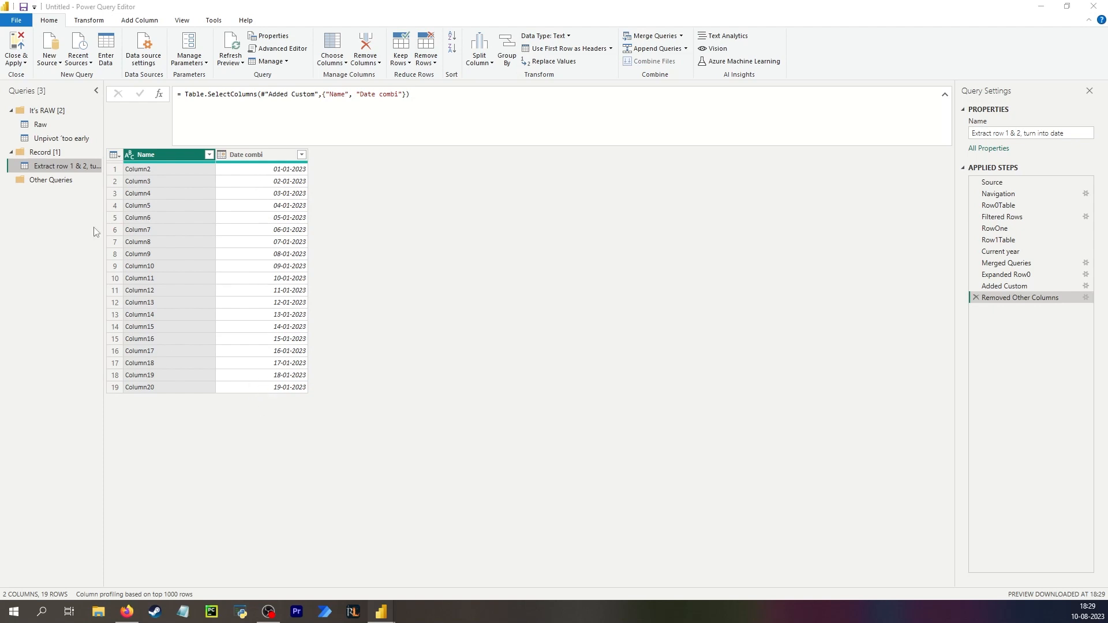
{"action": "right_click", "coordinate": [53, 167]}
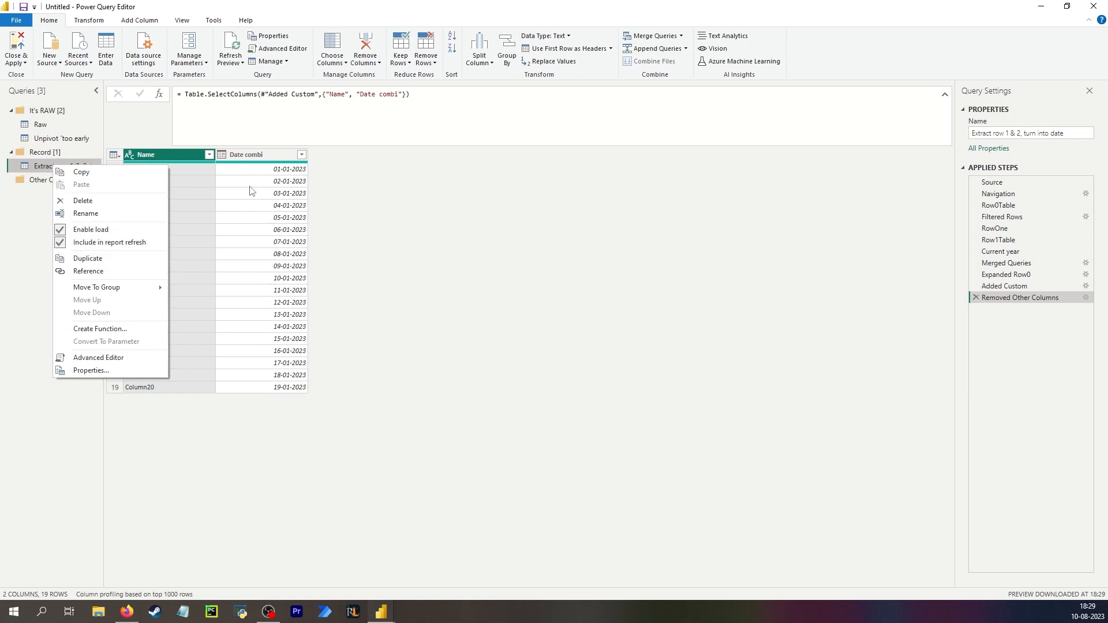
{"action": "left_click", "coordinate": [113, 272]}
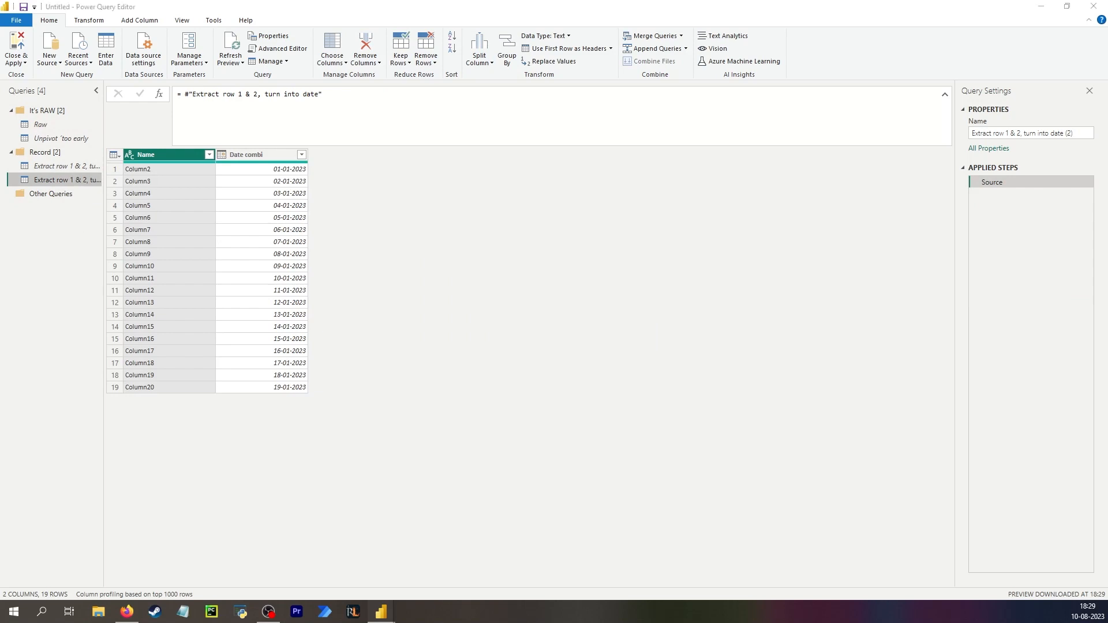
Transpose the table in the duplicated query.
{"action": "left_click", "coordinate": [178, 180]}
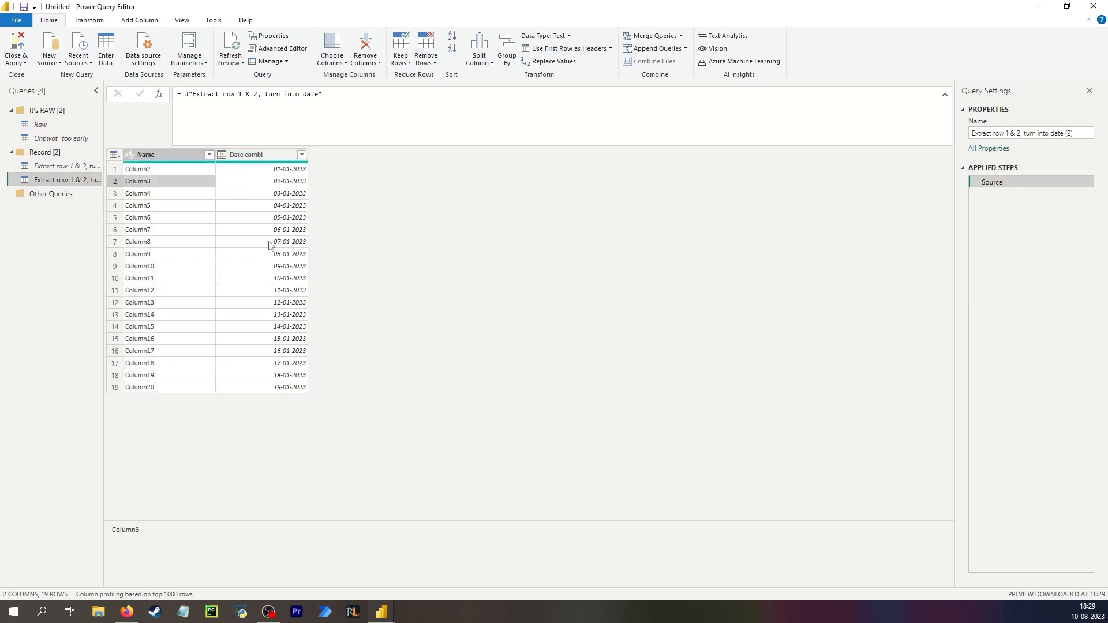
{"action": "left_click", "coordinate": [145, 169]}
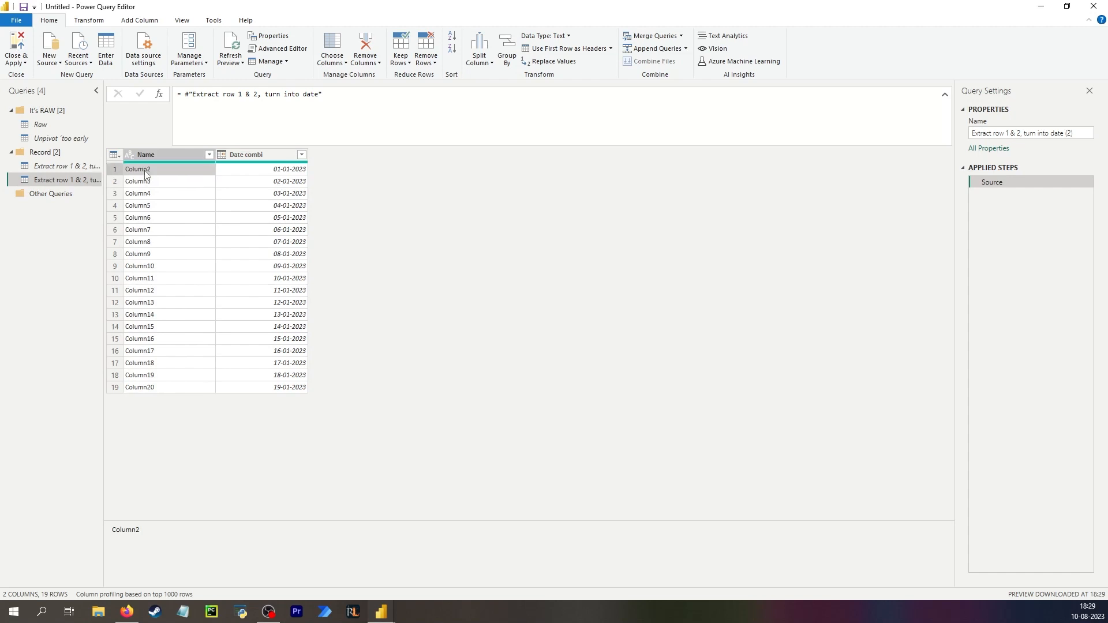
{"action": "left_click", "coordinate": [251, 171]}
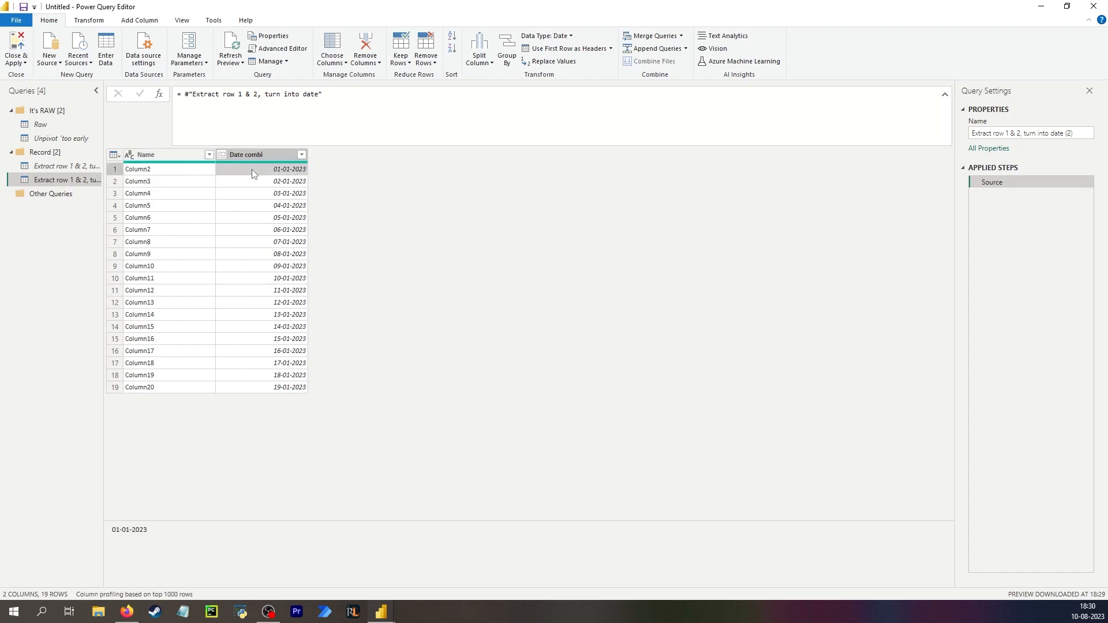
{"action": "left_click", "coordinate": [91, 22]}
{"action": "left_click", "coordinate": [94, 36]}
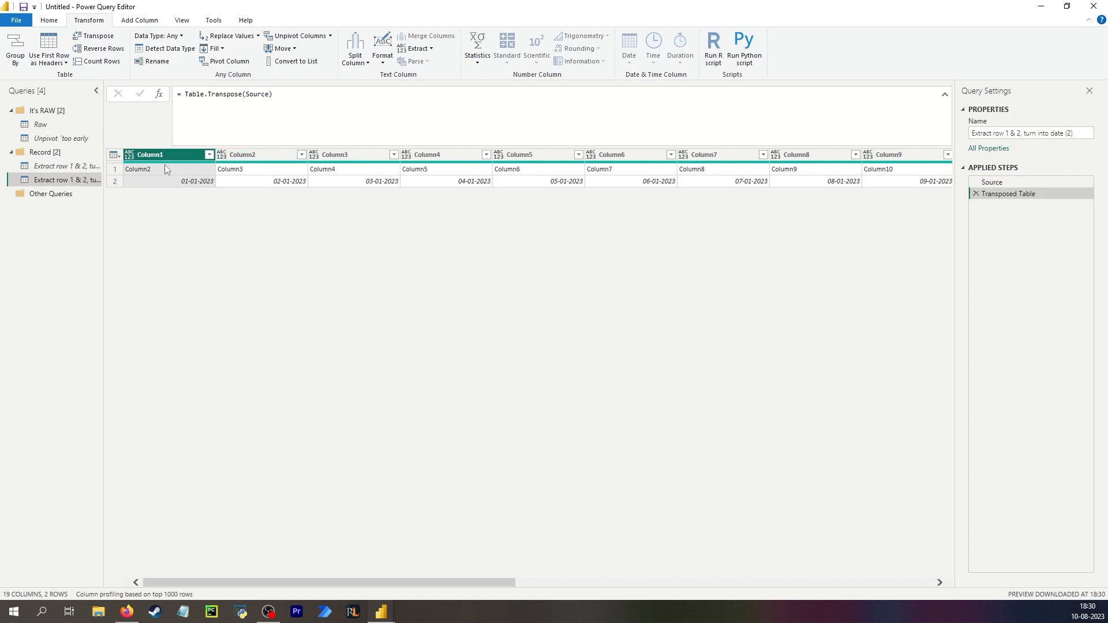
Promote the first row to headers and remove the automatic Changed Type step.
{"action": "left_click", "coordinate": [114, 154]}
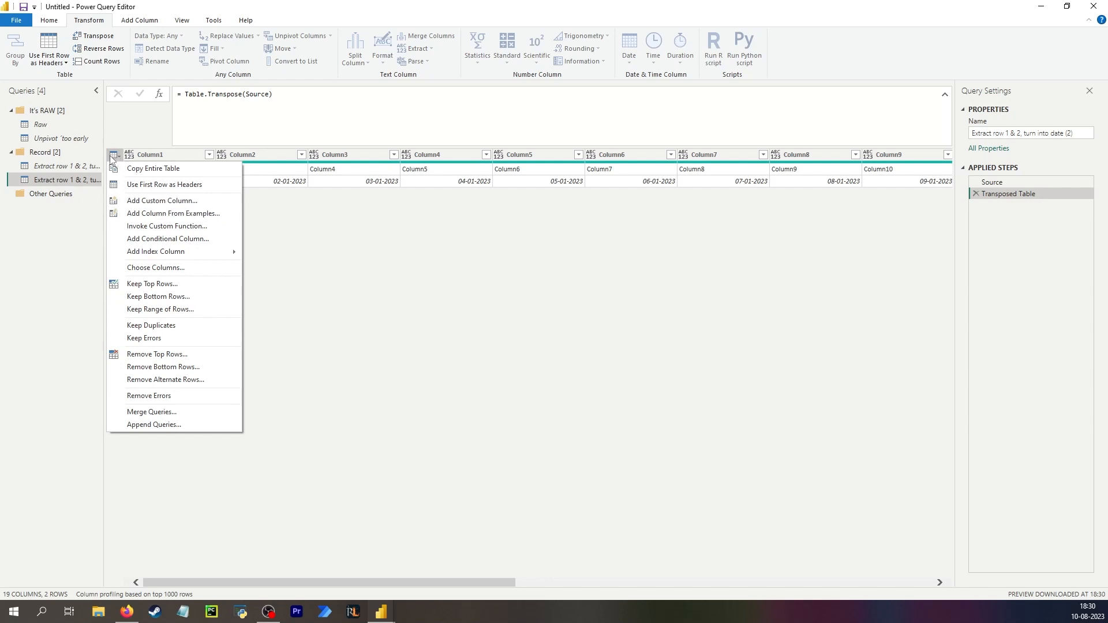
{"action": "left_click", "coordinate": [145, 186]}
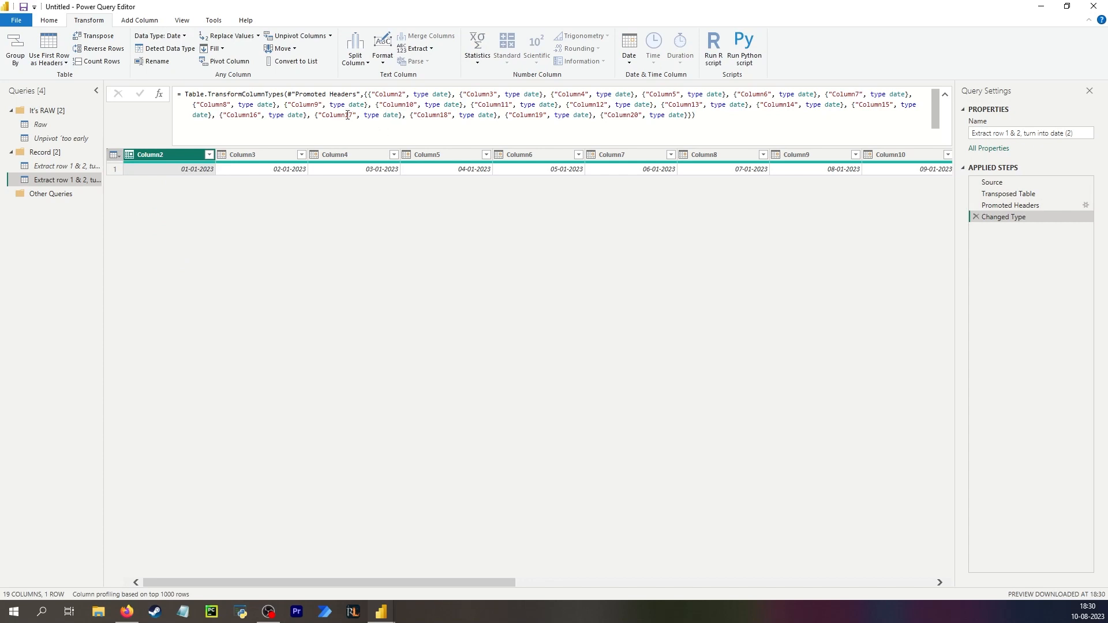
{"action": "left_click_drag", "start_coordinate": [369, 93], "coordinate": [684, 127]}
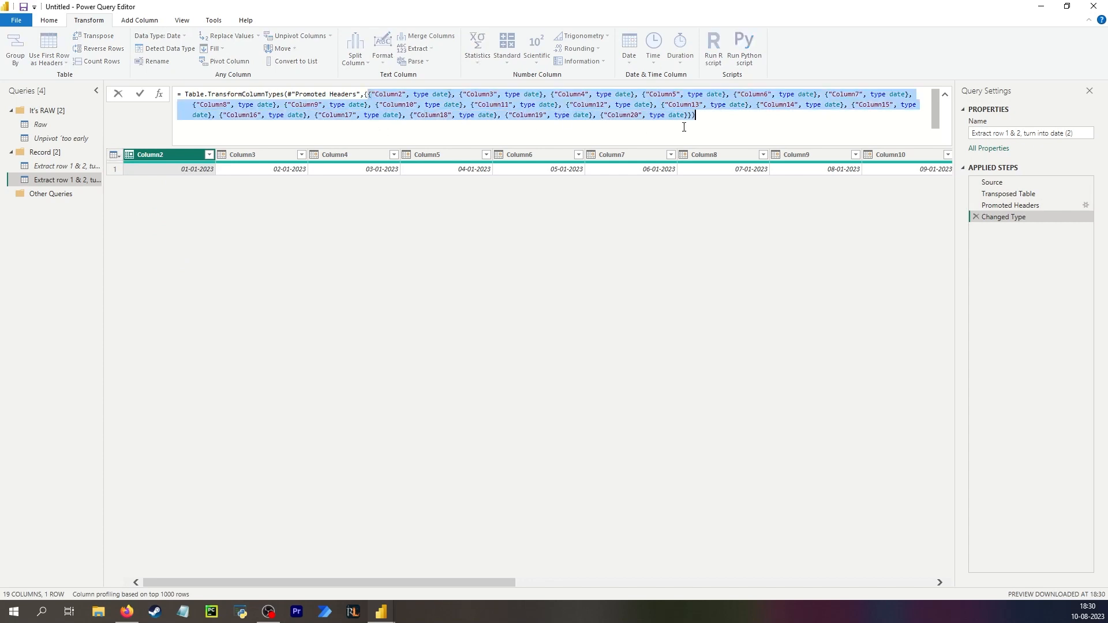
{"action": "left_click", "coordinate": [625, 284]}
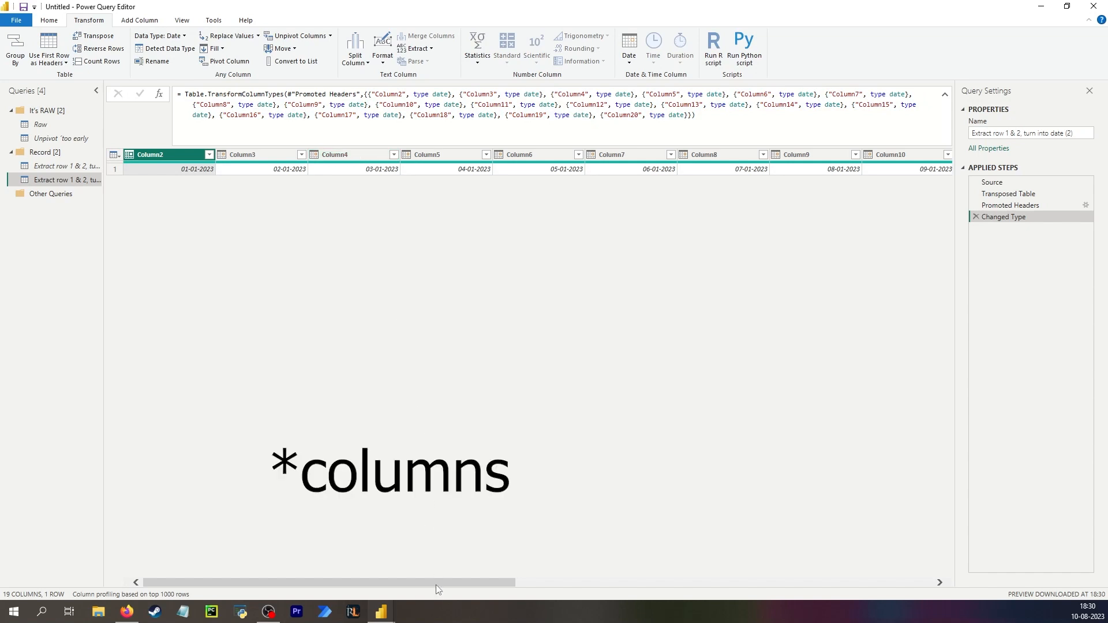
{"action": "left_click_drag", "start_coordinate": [436, 585], "coordinate": [799, 371]}
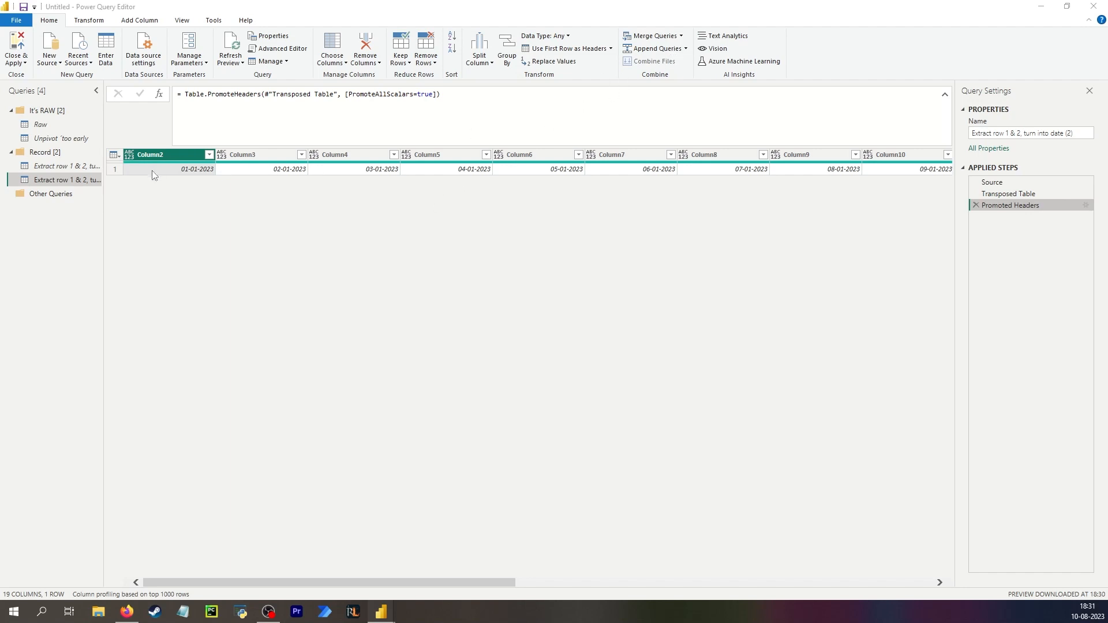
Compare the Raw query's grid with the duplicated query's transposed date row.
{"action": "left_click", "coordinate": [41, 125]}
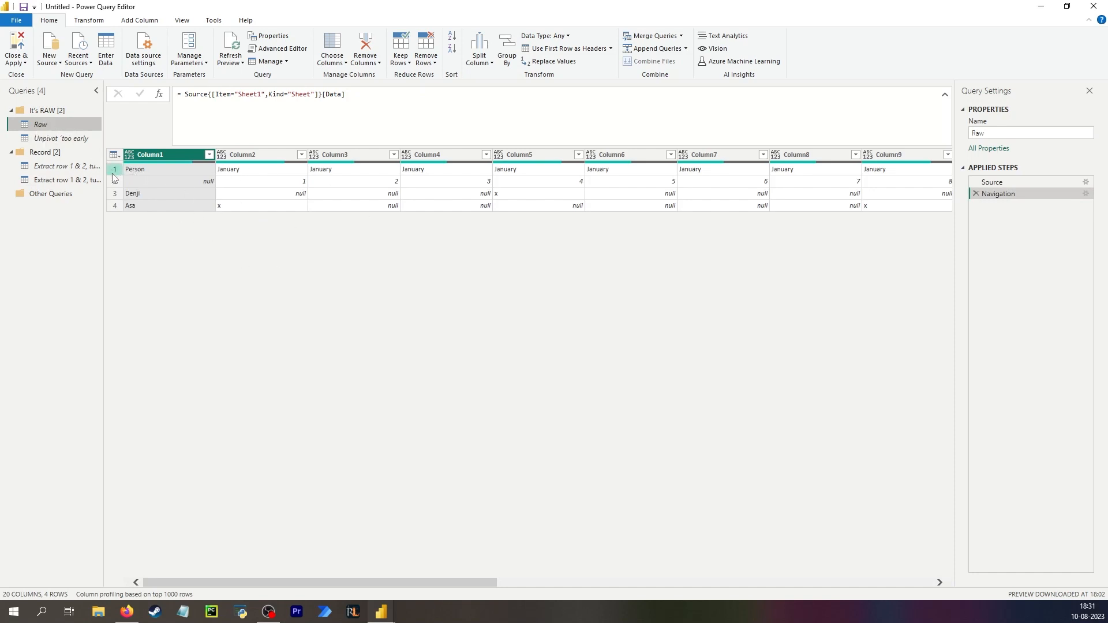
{"action": "left_click", "coordinate": [63, 179]}
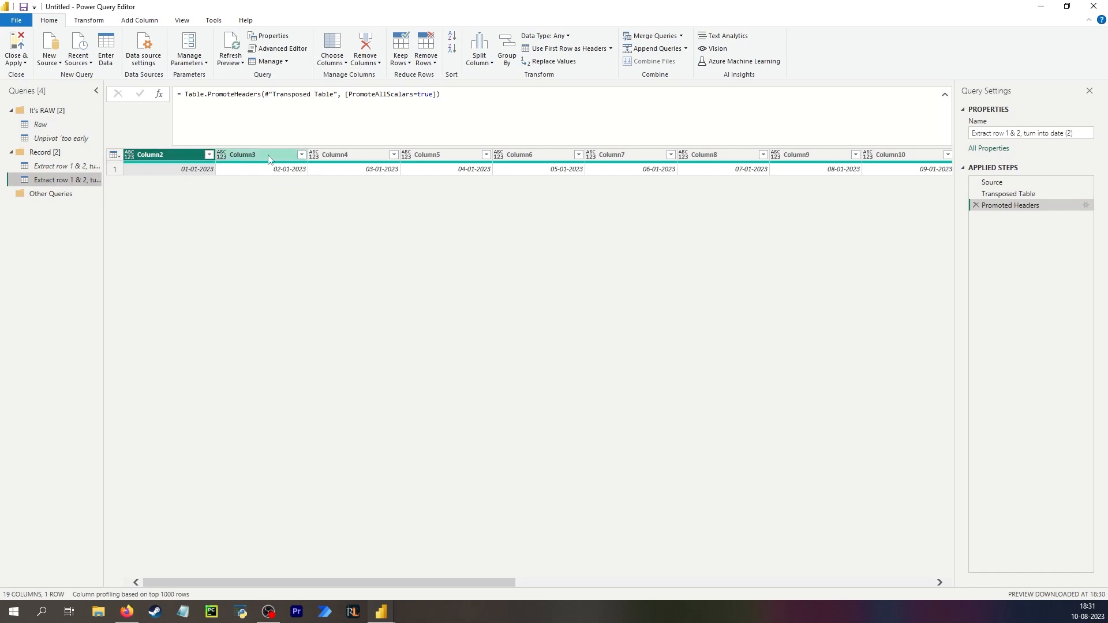
{"action": "left_click", "coordinate": [55, 125]}
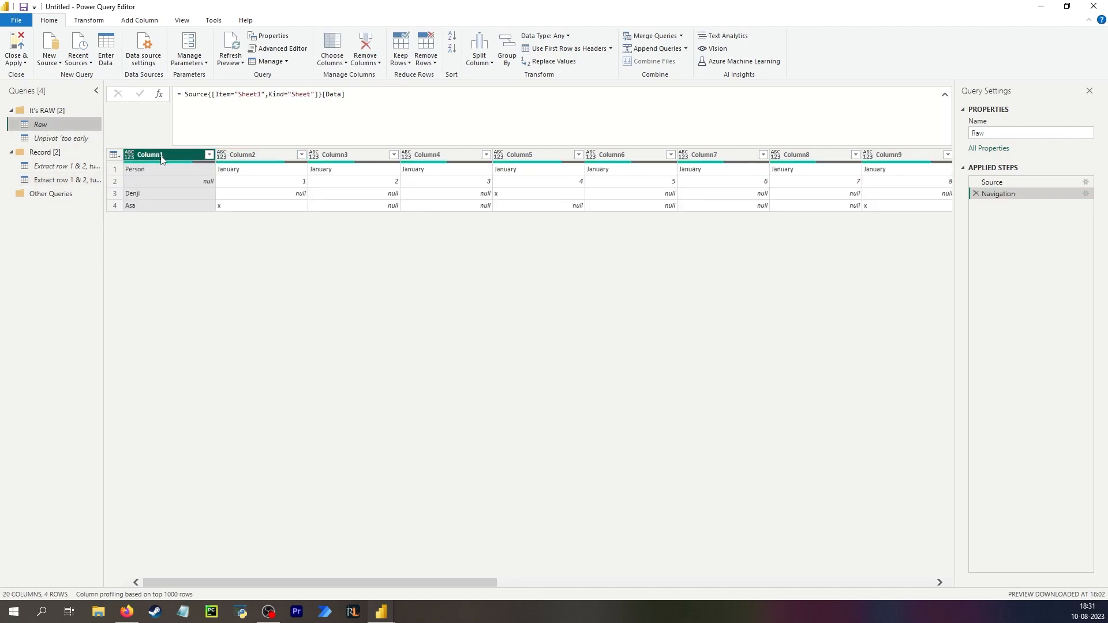
{"action": "left_click", "coordinate": [70, 177]}
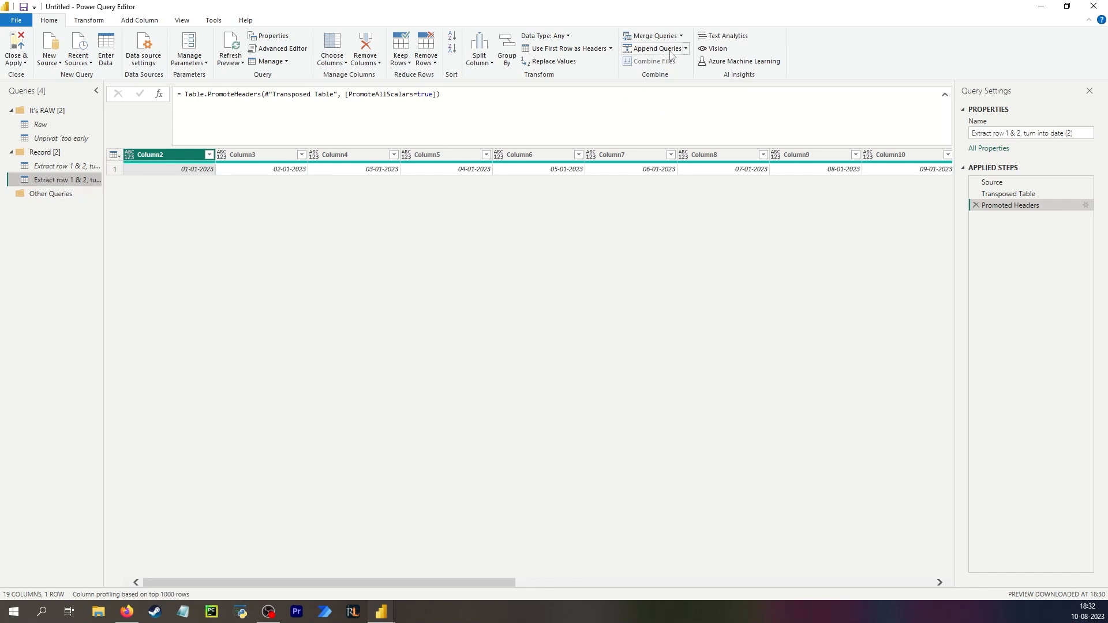
Append the Raw query to the duplicated query's table.
{"action": "left_click", "coordinate": [640, 50]}
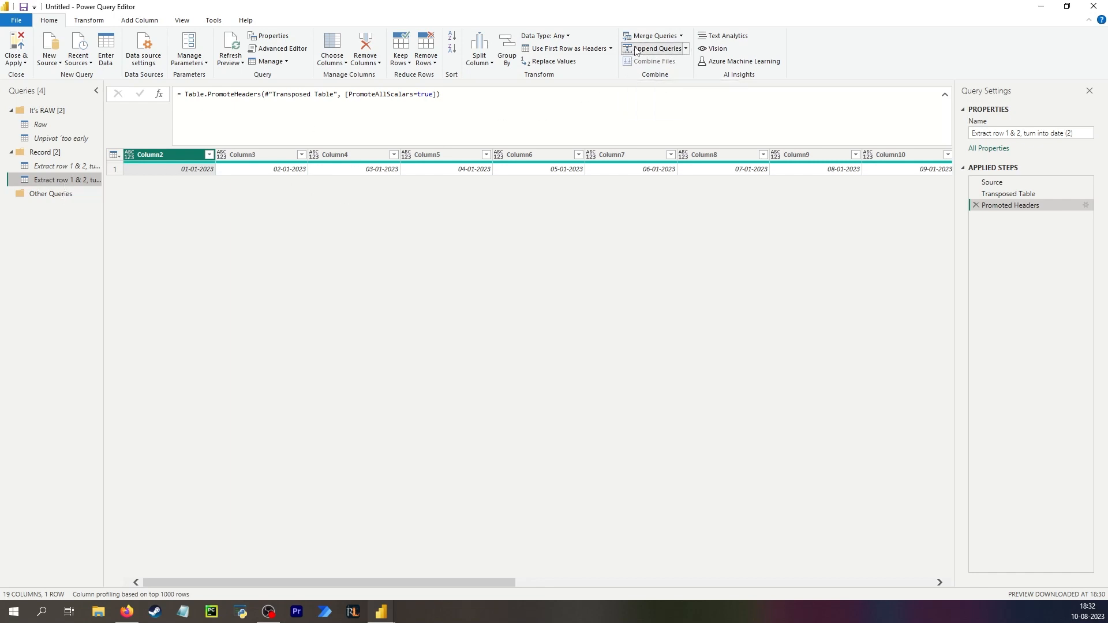
{"action": "left_click", "coordinate": [462, 321]}
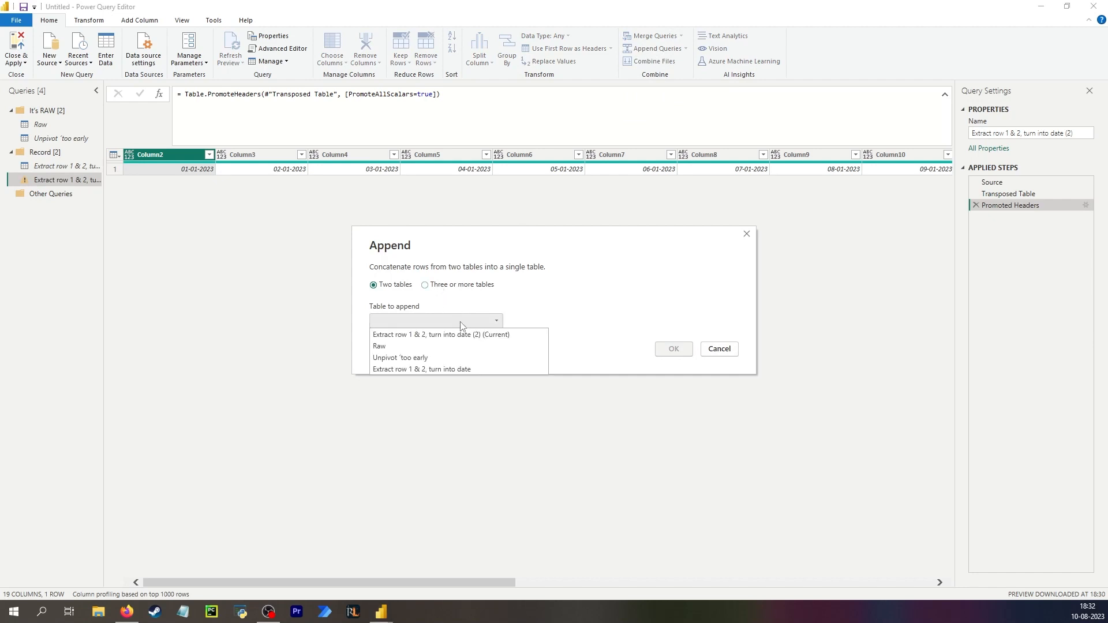
{"action": "left_click", "coordinate": [422, 349]}
{"action": "left_click", "coordinate": [673, 348]}
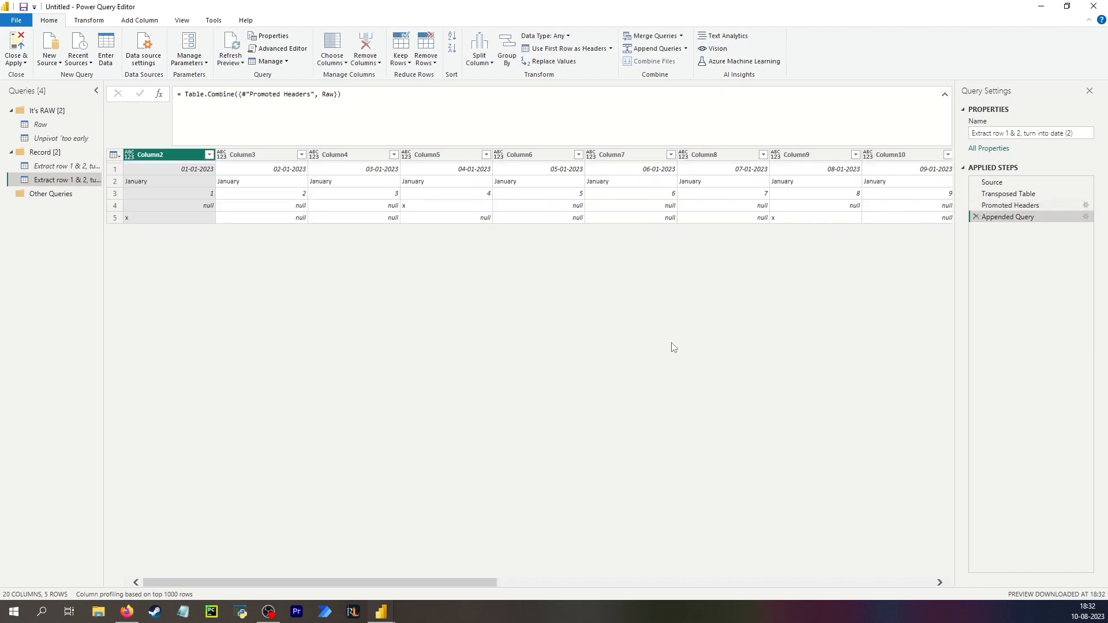
Promote the first row of the appended table, holding the dates, to column headers.
{"action": "left_click", "coordinate": [169, 180]}
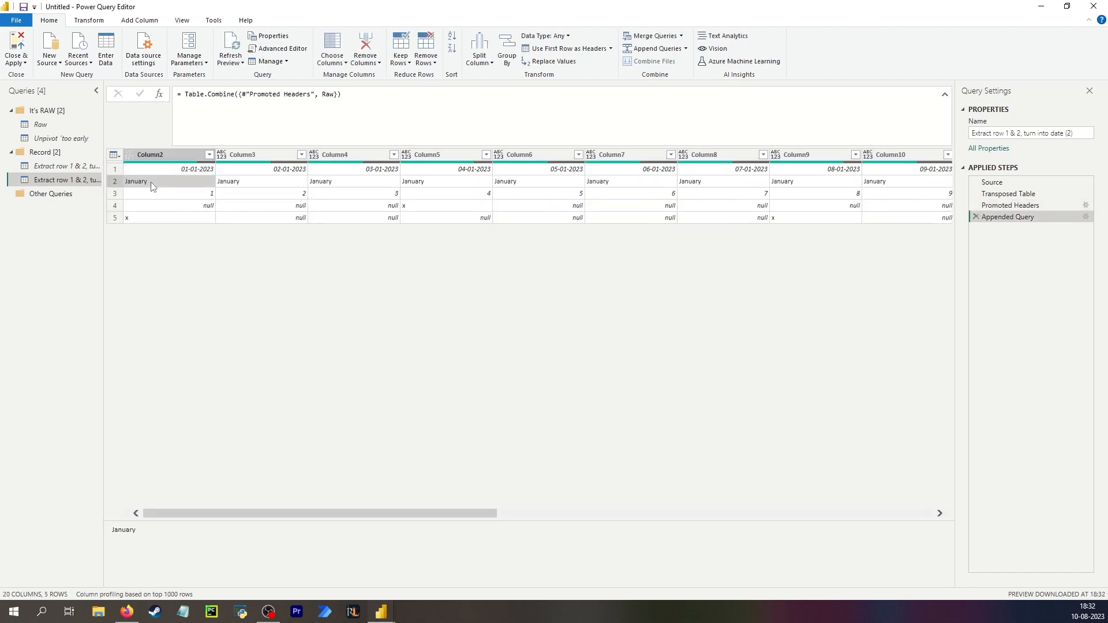
{"action": "left_click", "coordinate": [162, 199]}
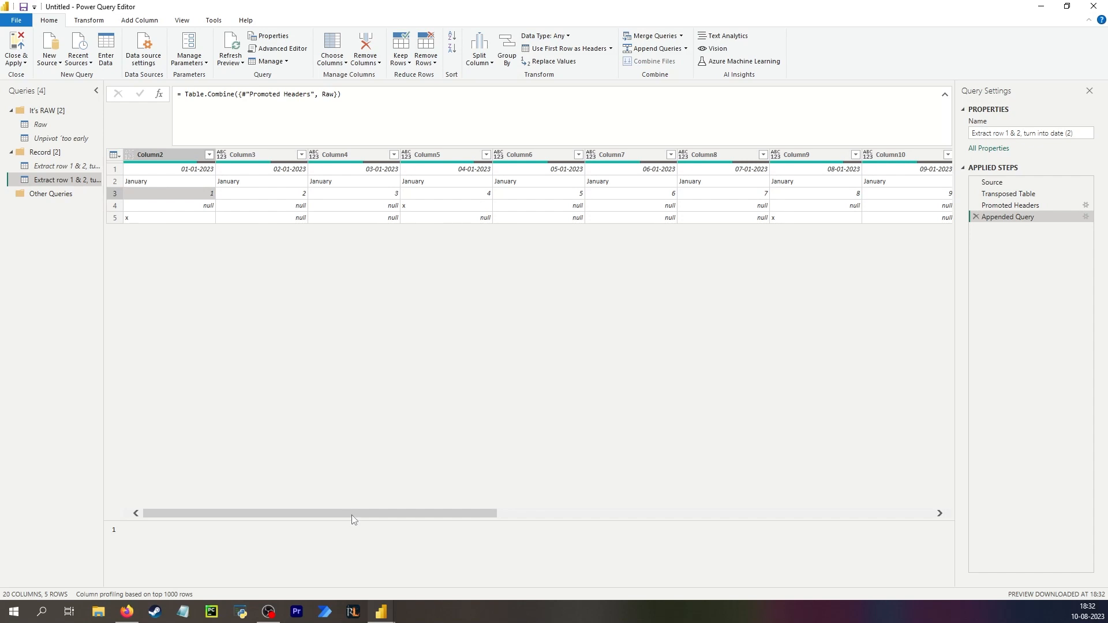
{"action": "left_click_drag", "start_coordinate": [351, 515], "coordinate": [894, 538]}
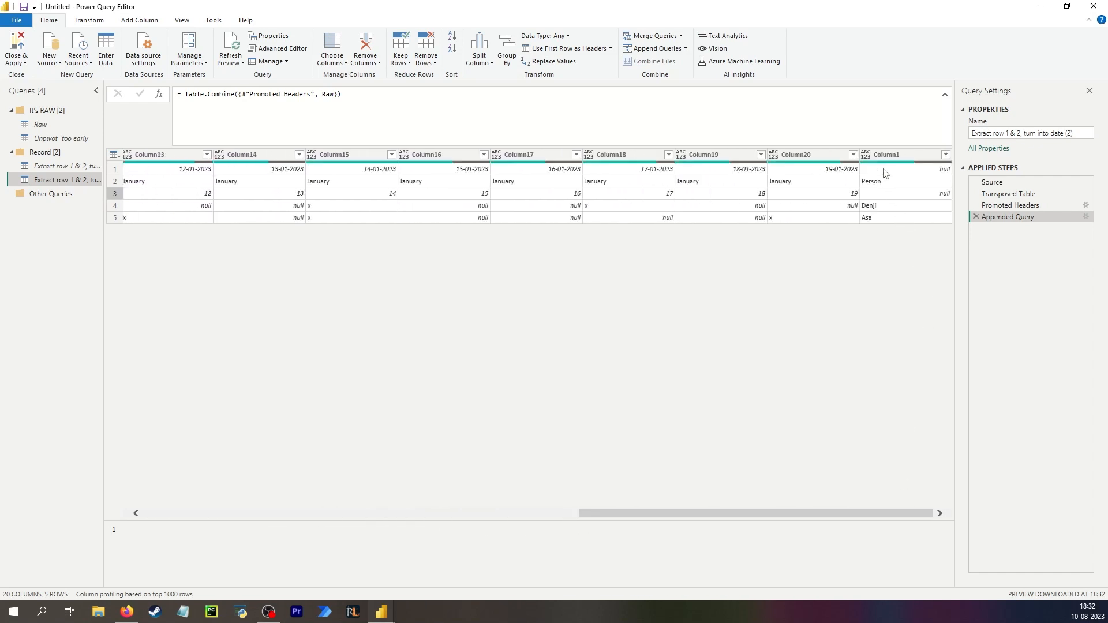
{"action": "left_click", "coordinate": [825, 172]}
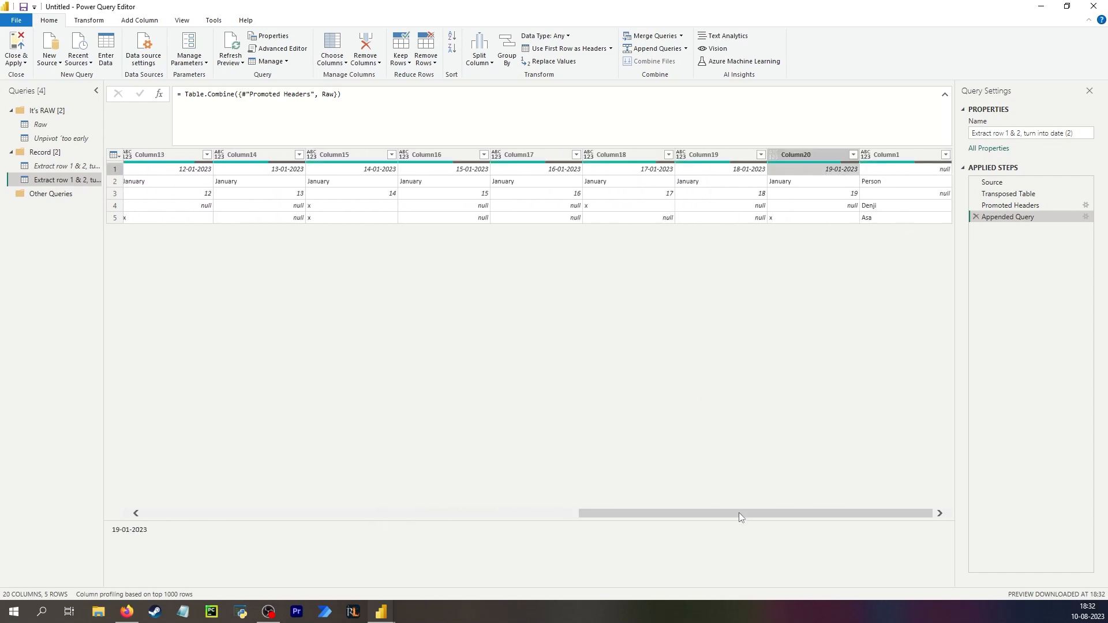
{"action": "left_click_drag", "start_coordinate": [741, 517], "coordinate": [303, 515]}
{"action": "left_click", "coordinate": [114, 154]}
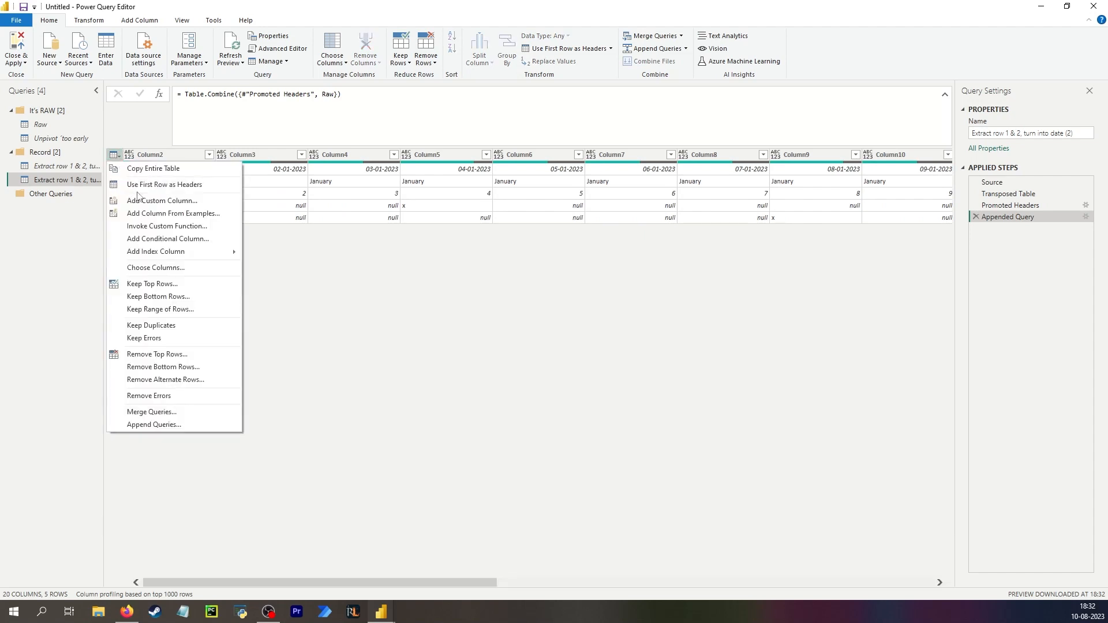
{"action": "left_click", "coordinate": [151, 185]}
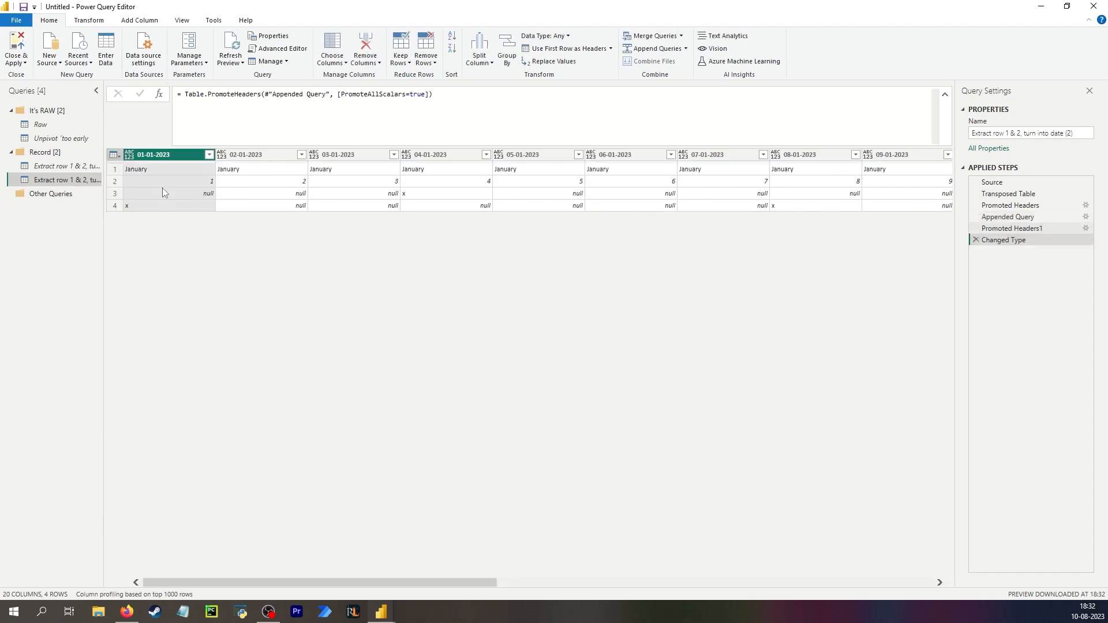
Delete the automatic Changed Type step from the duplicated query.
{"action": "left_click", "coordinate": [976, 240]}
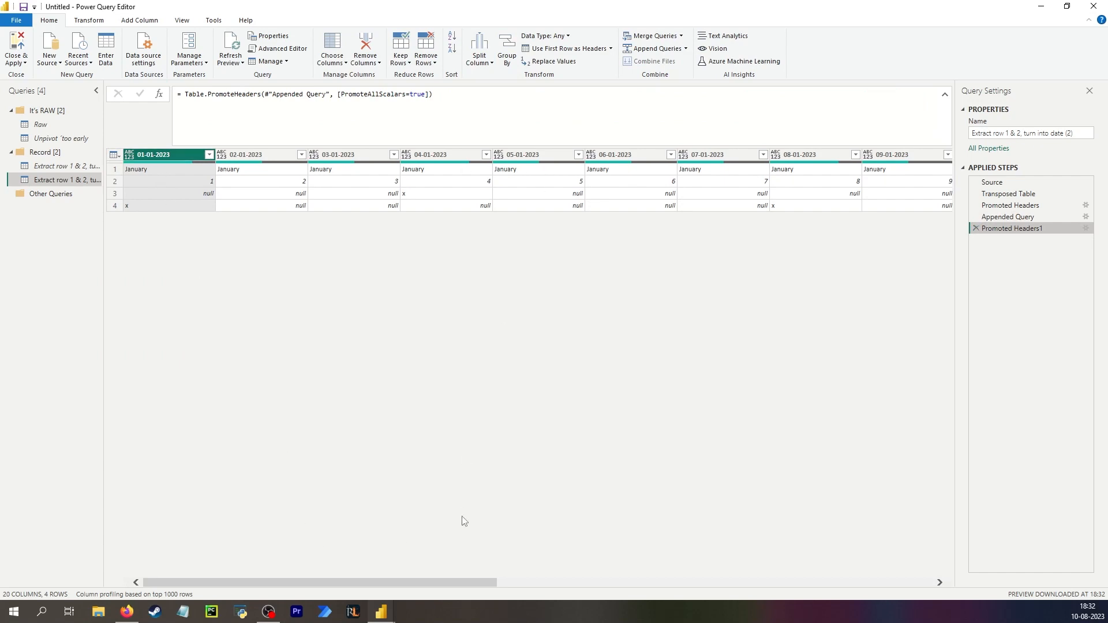
{"action": "left_click_drag", "start_coordinate": [466, 583], "coordinate": [941, 584]}
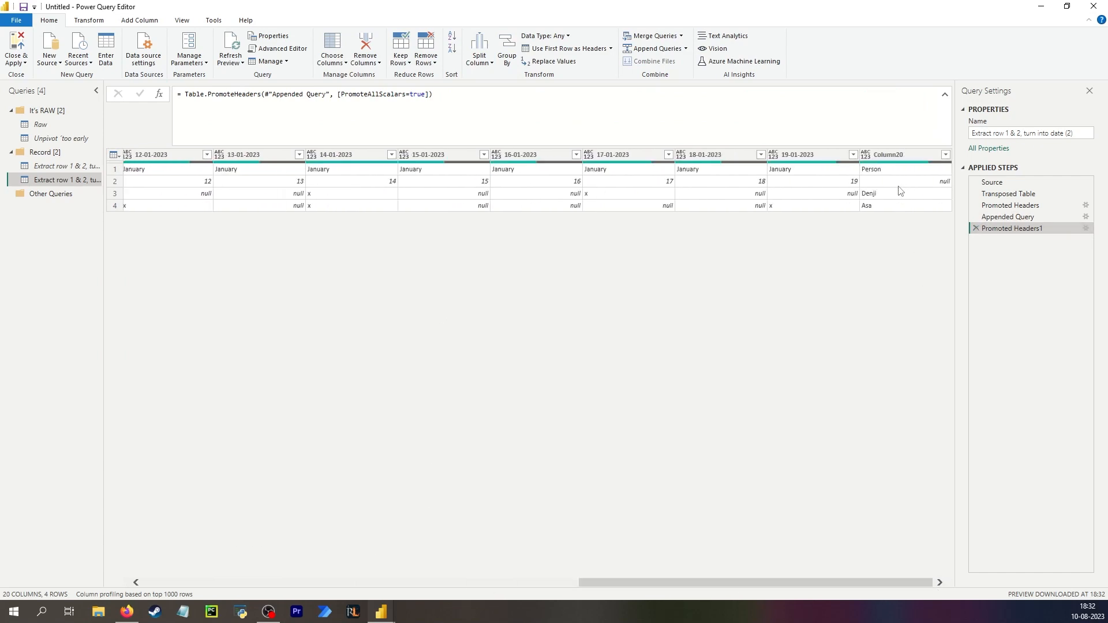
{"action": "left_click", "coordinate": [878, 171]}
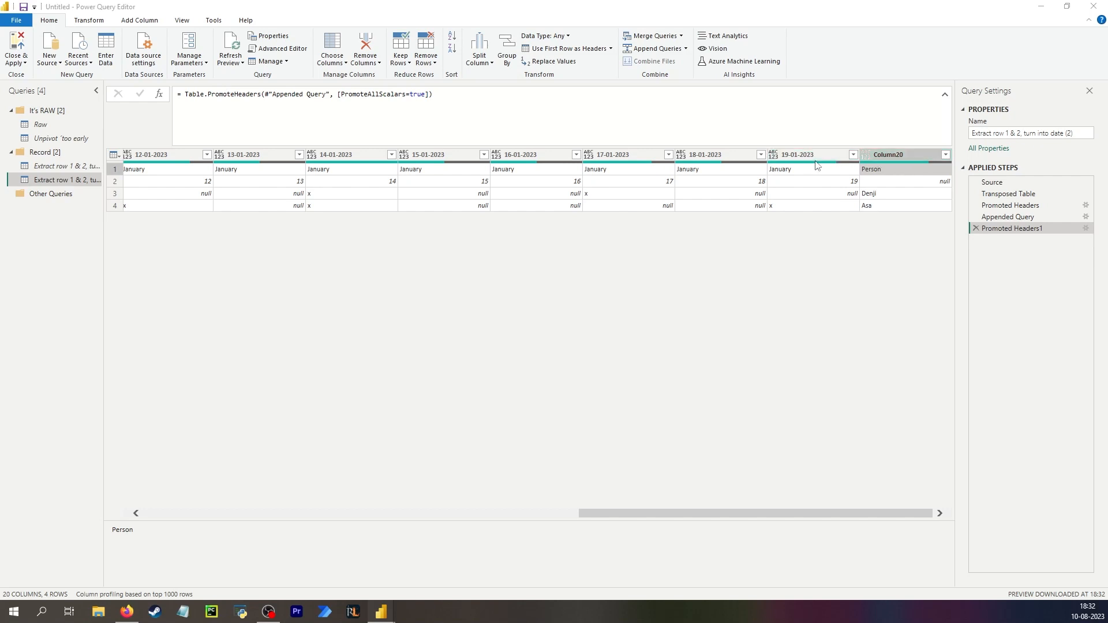
Review the Appended Query step's table and its combine formula in the duplicated query.
{"action": "left_click", "coordinate": [1013, 220]}
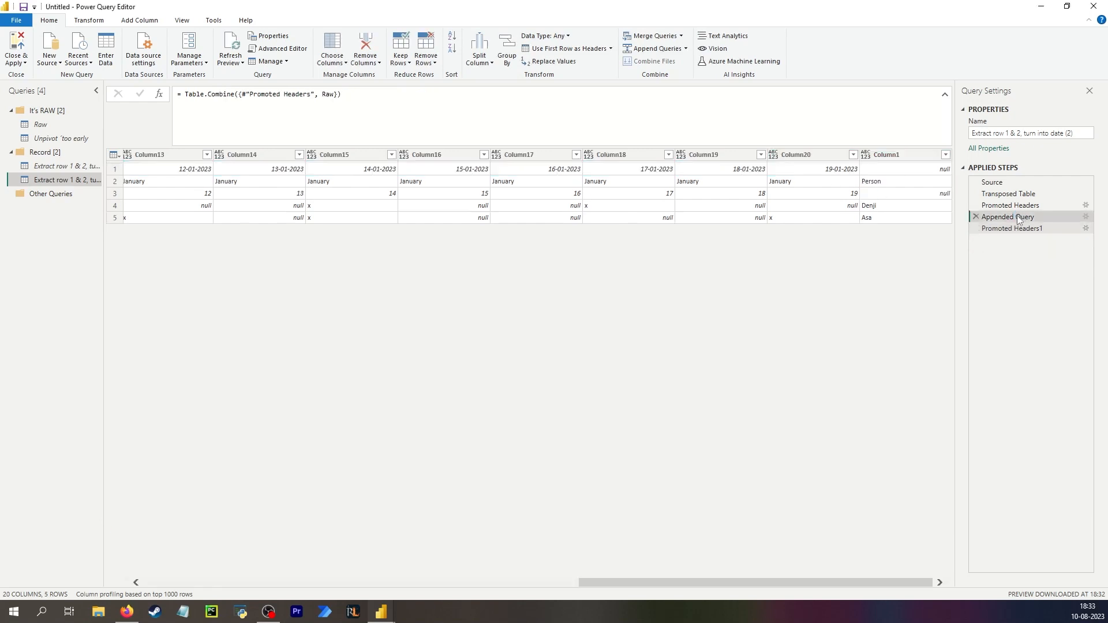
{"action": "left_click_drag", "start_coordinate": [242, 93], "coordinate": [311, 94]}
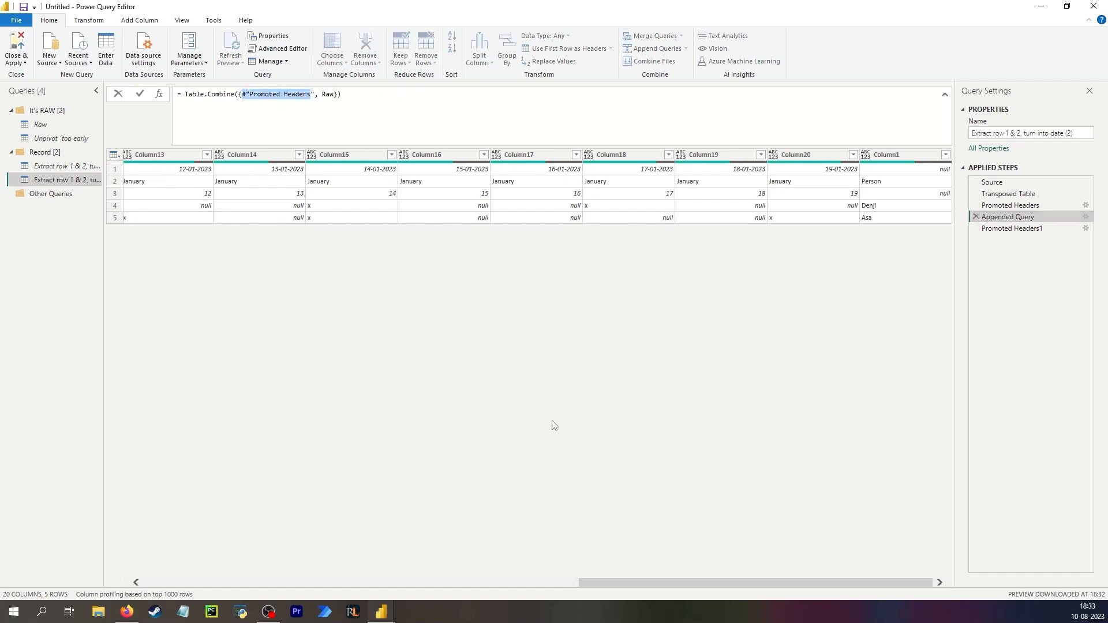
{"action": "left_click", "coordinate": [700, 583]}
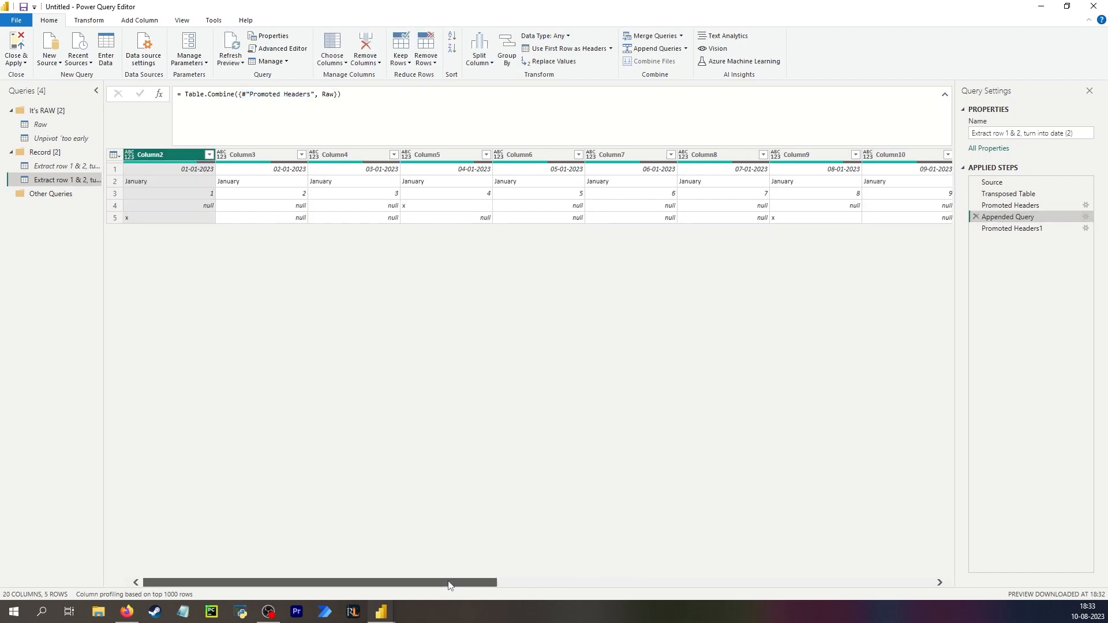
{"action": "left_click_drag", "start_coordinate": [450, 582], "coordinate": [885, 583]}
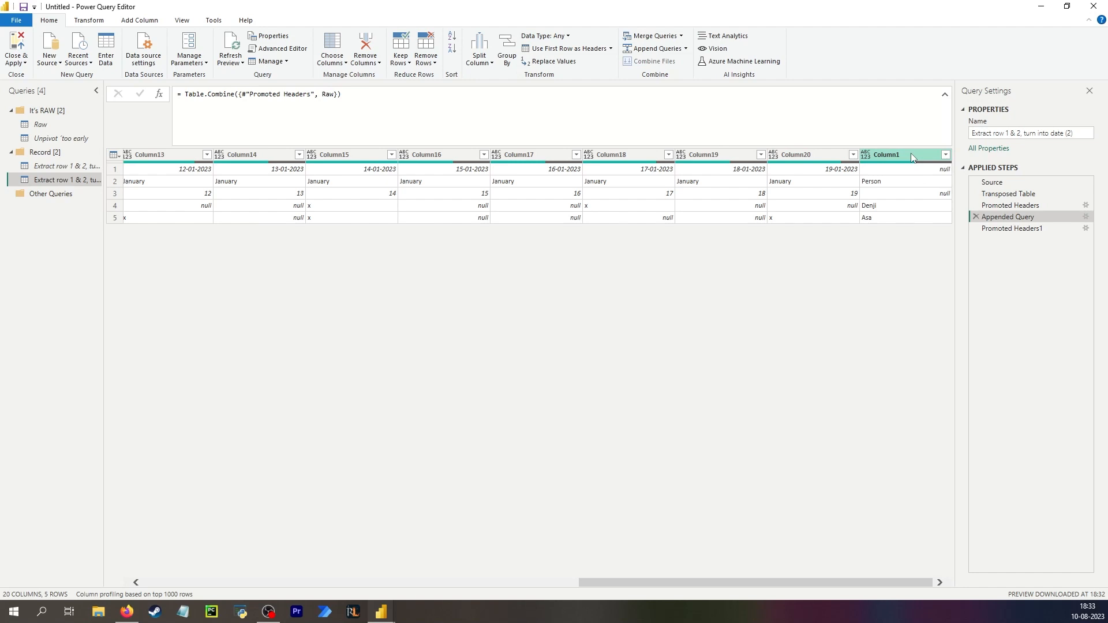
{"action": "left_click", "coordinate": [1031, 229]}
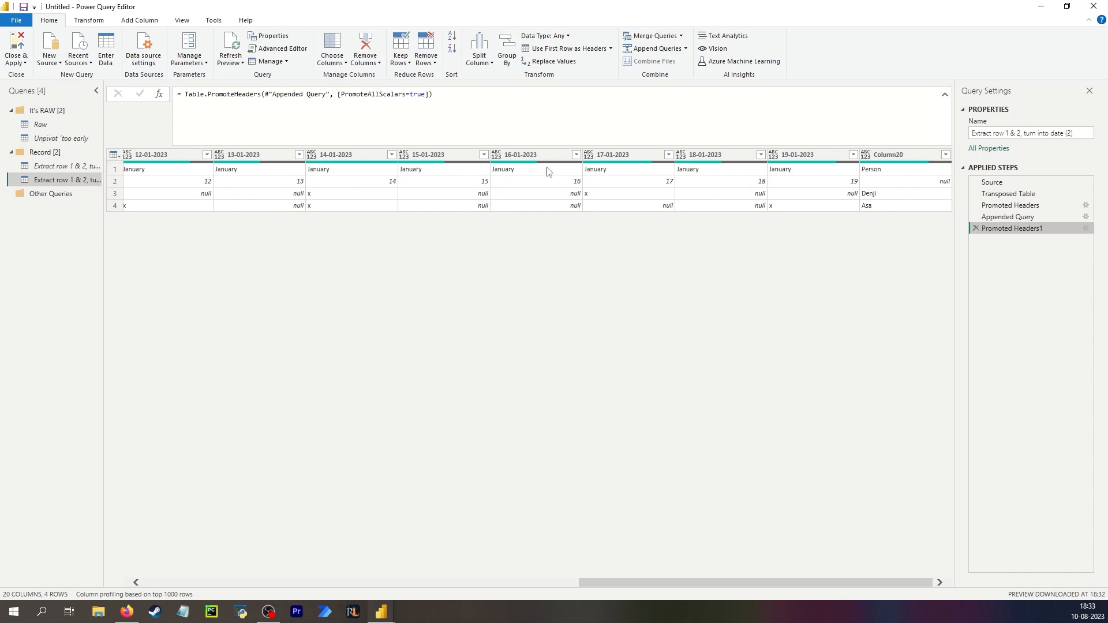
Examine the original date-extraction query's steps, including its row filter and the Date combi custom column formula.
{"action": "left_click", "coordinate": [60, 166]}
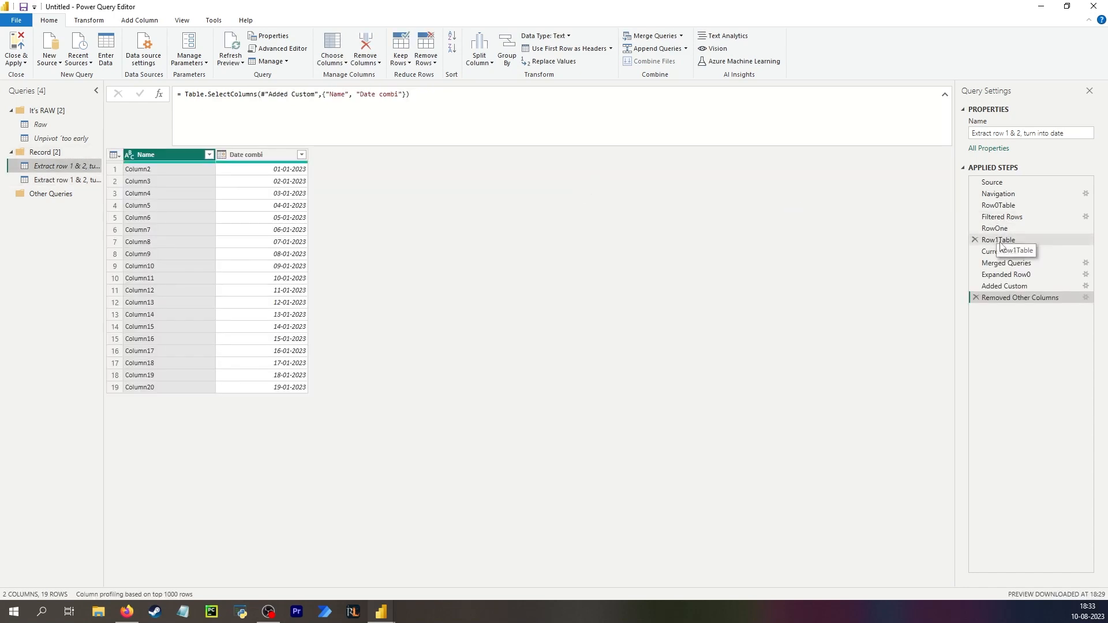
{"action": "left_click", "coordinate": [1000, 245]}
{"action": "left_click", "coordinate": [1019, 215]}
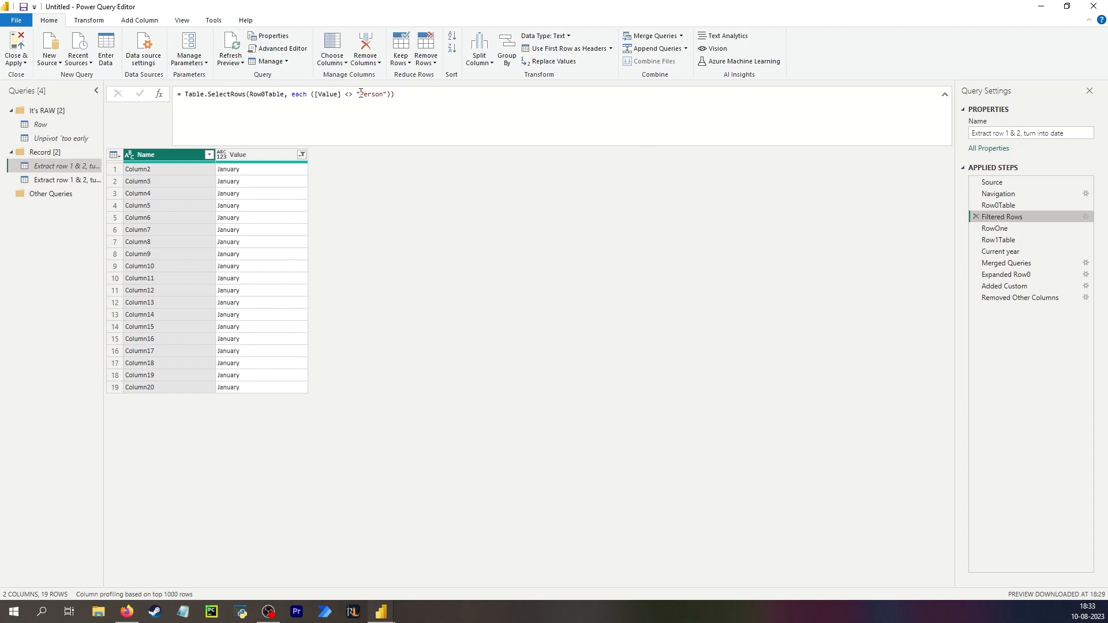
{"action": "left_click", "coordinate": [1011, 275]}
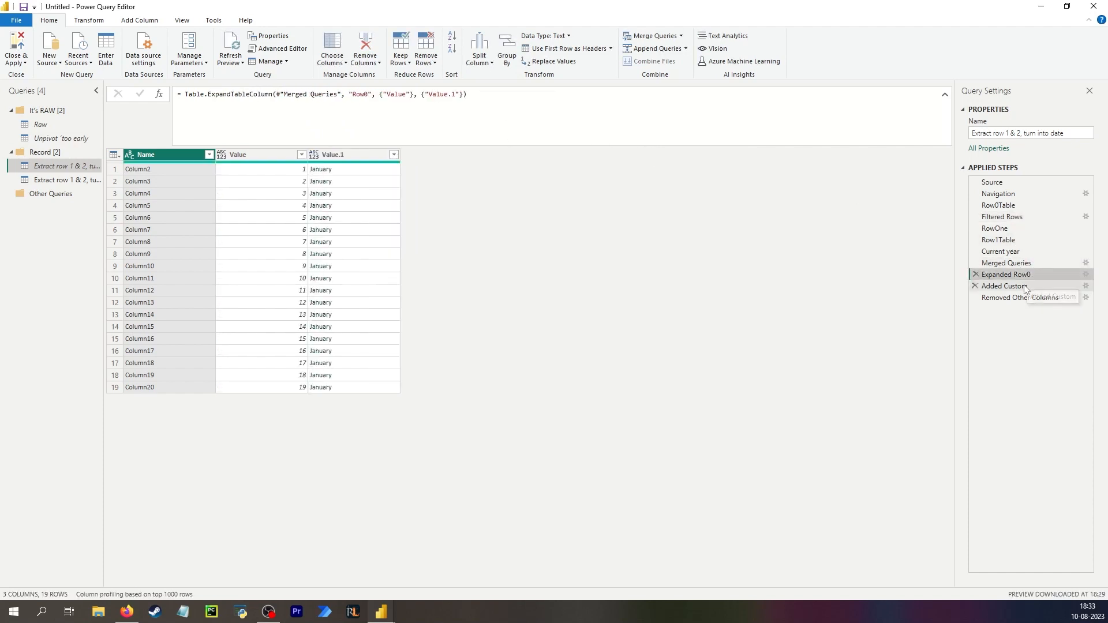
{"action": "left_click", "coordinate": [1016, 286]}
{"action": "left_click", "coordinate": [427, 171]}
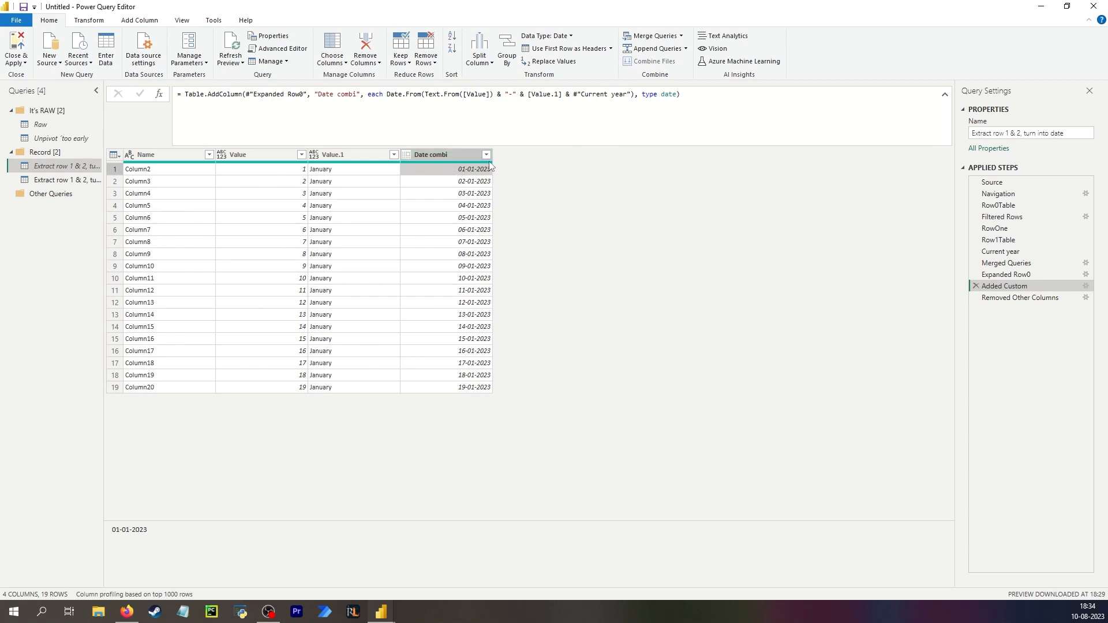
{"action": "left_click_drag", "start_coordinate": [387, 94], "coordinate": [663, 141]}
{"action": "left_click", "coordinate": [627, 264]}
{"action": "left_click", "coordinate": [1010, 217]}
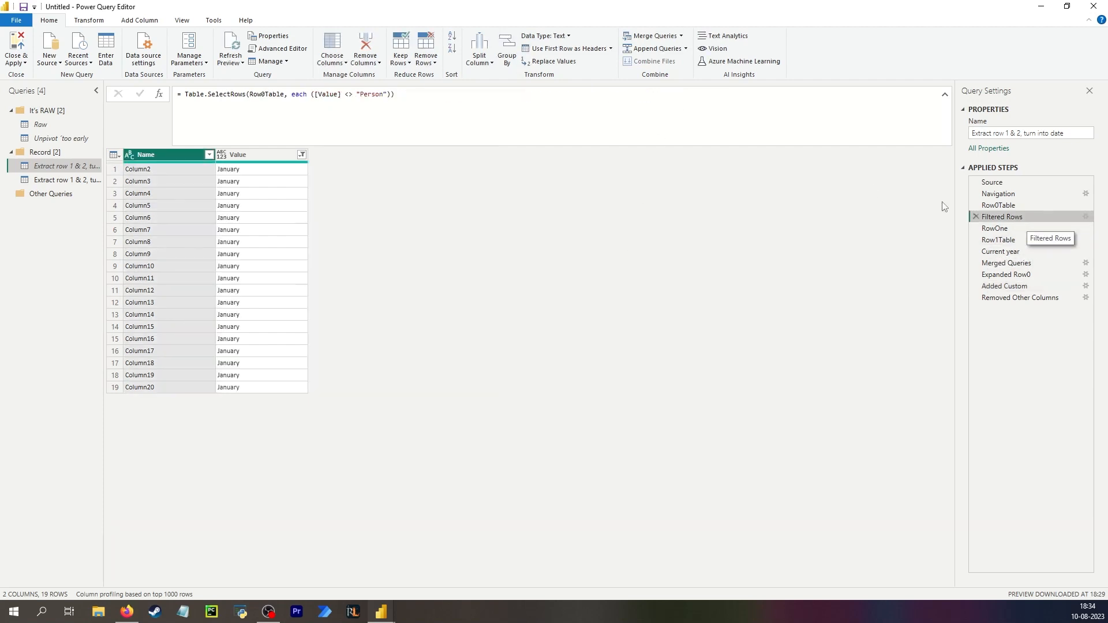
{"action": "left_click", "coordinate": [57, 180]}
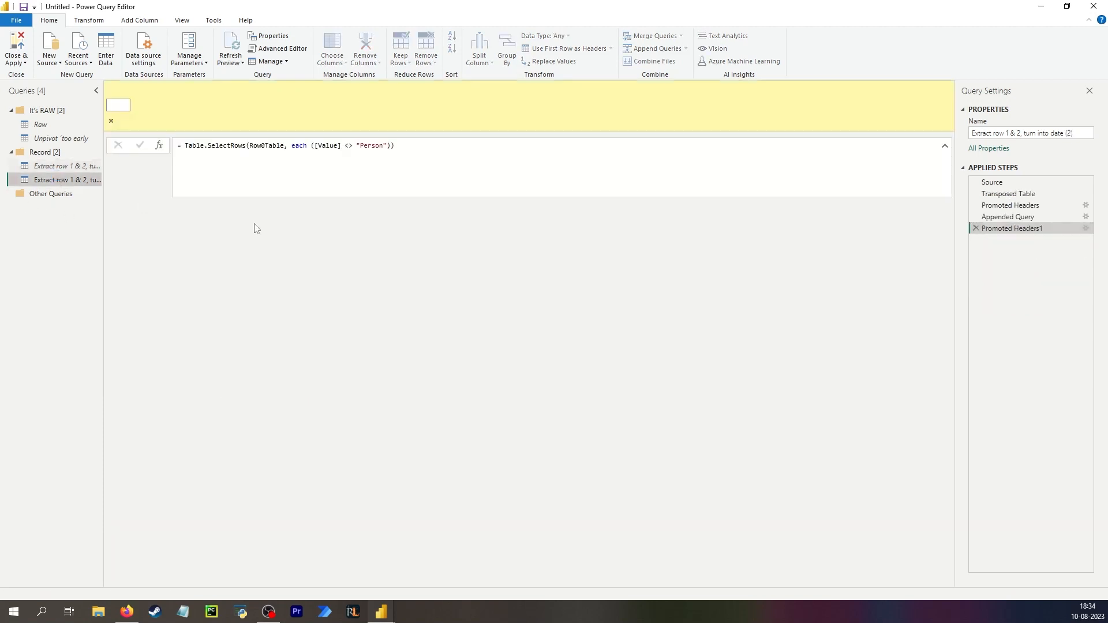
{"action": "left_click_drag", "start_coordinate": [439, 579], "coordinate": [876, 579]}
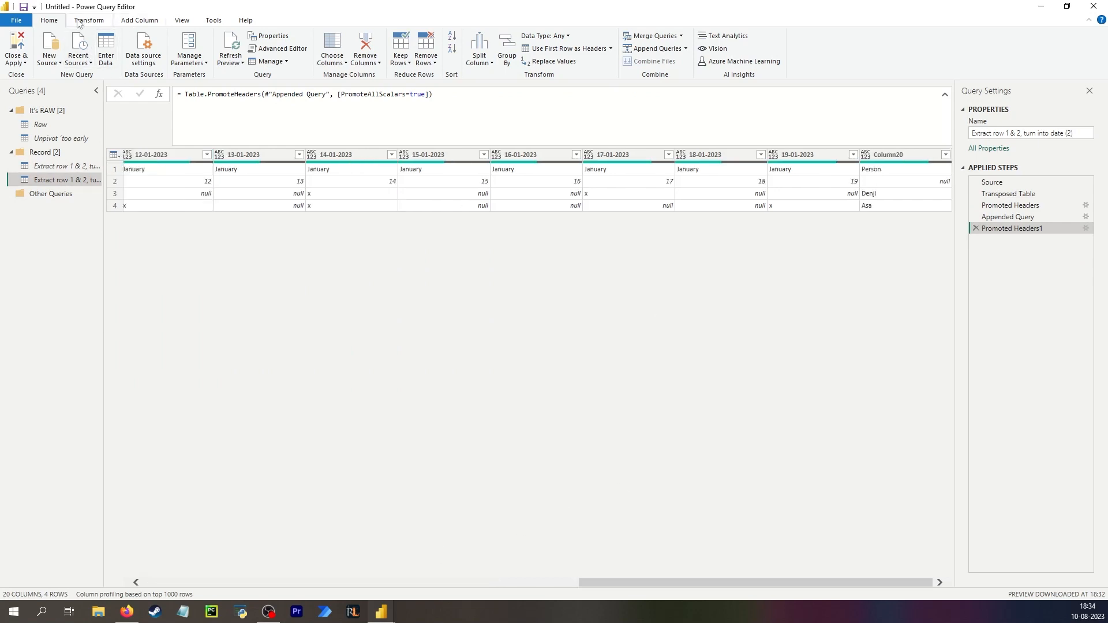
{"action": "left_click", "coordinate": [140, 20]}
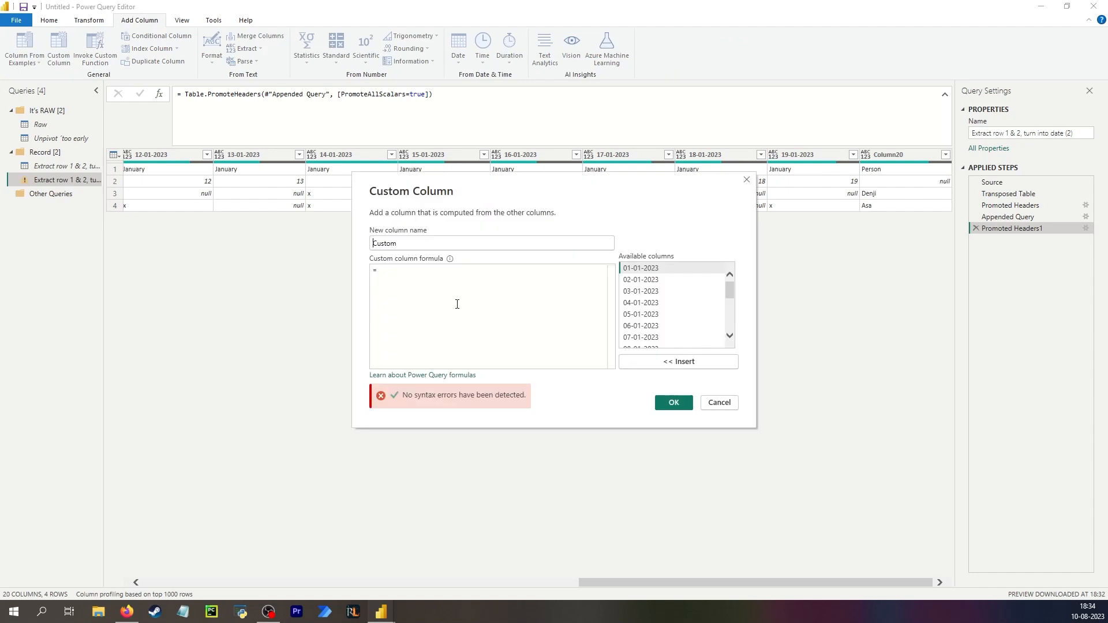
{"action": "type", "text": "Person"}
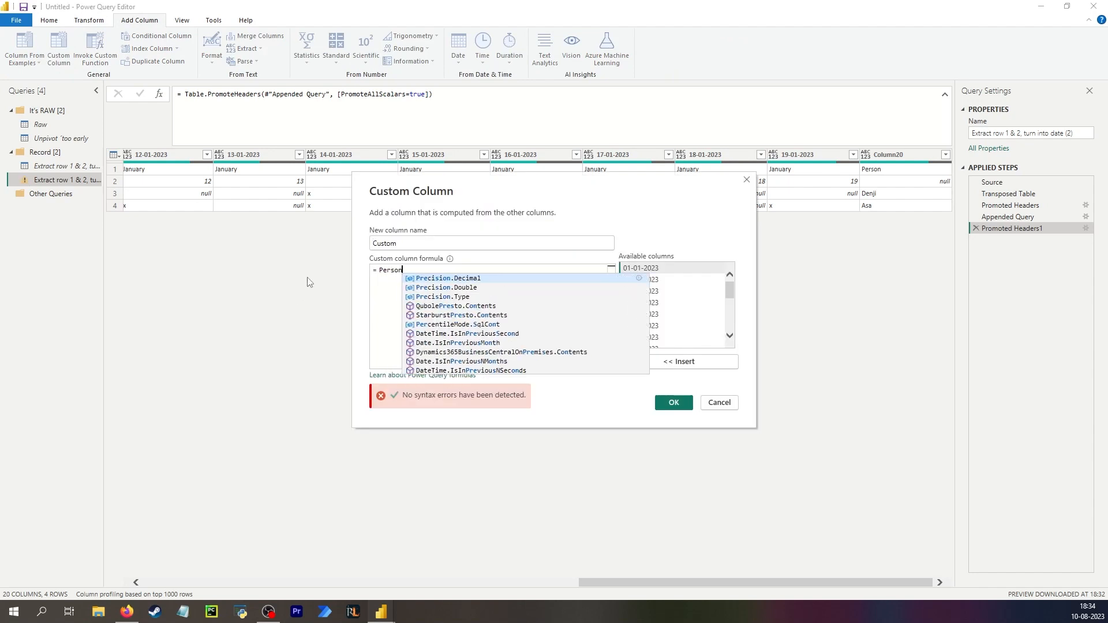
{"action": "left_click", "coordinate": [720, 403]}
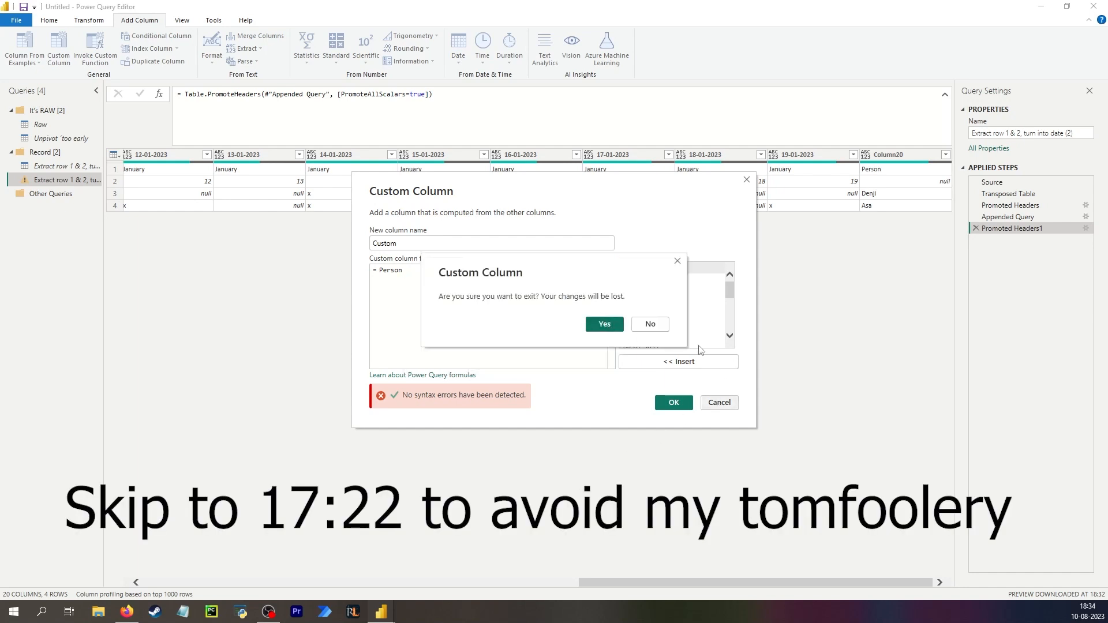
{"action": "left_click", "coordinate": [604, 323]}
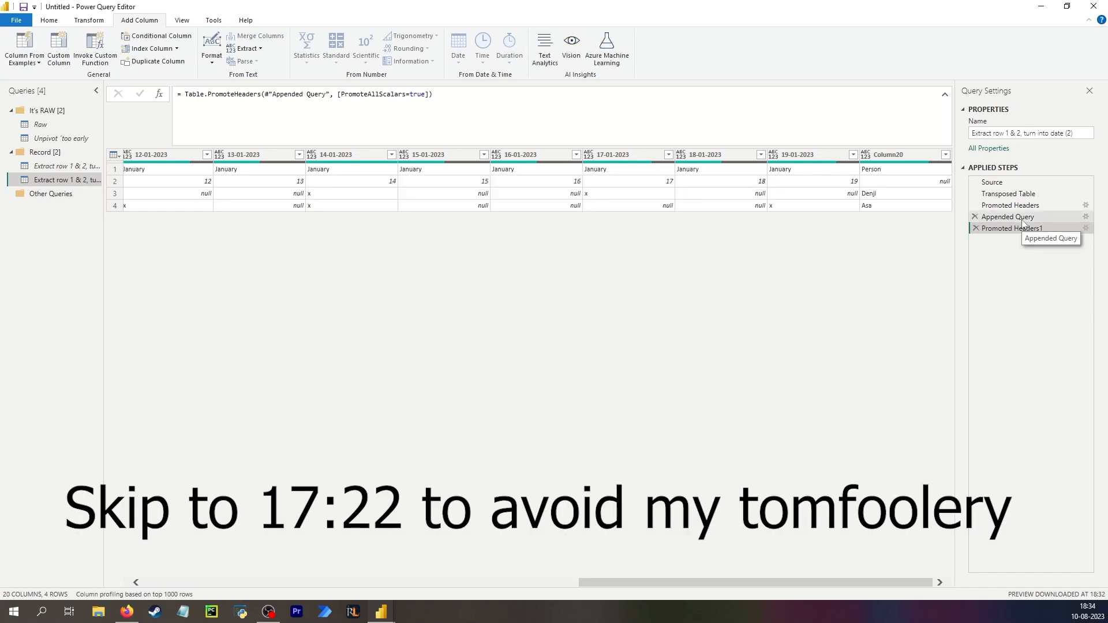
Compare the Raw query's grid with the duplicated query's Promoted Headers step and its date row.
{"action": "left_click", "coordinate": [1023, 219]}
{"action": "left_click", "coordinate": [1025, 230]}
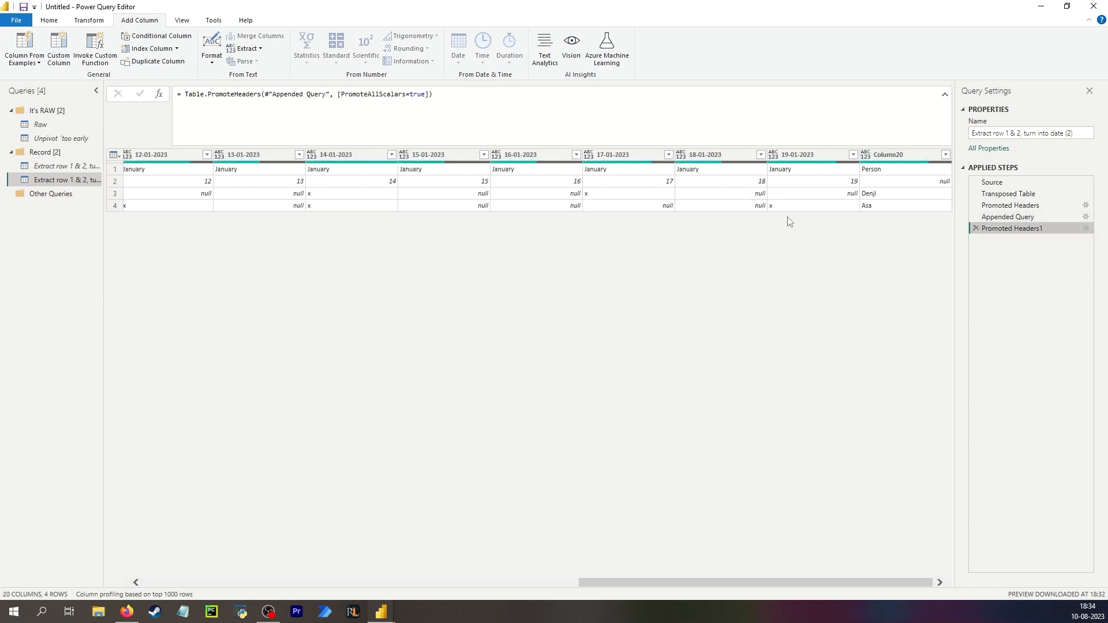
{"action": "left_click", "coordinate": [67, 126]}
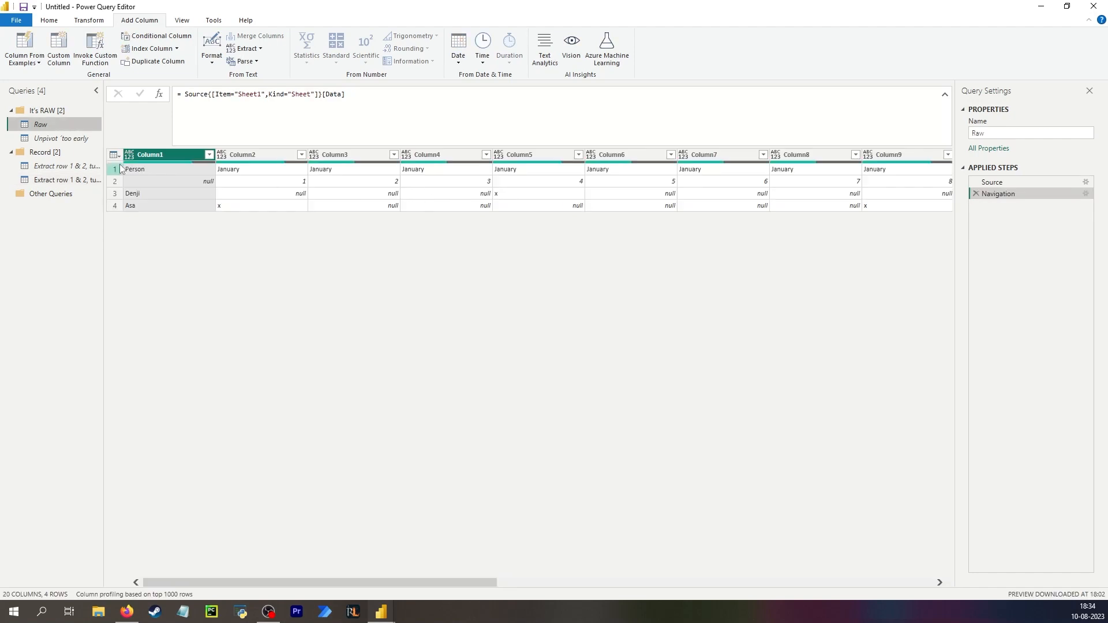
{"action": "left_click", "coordinate": [63, 180]}
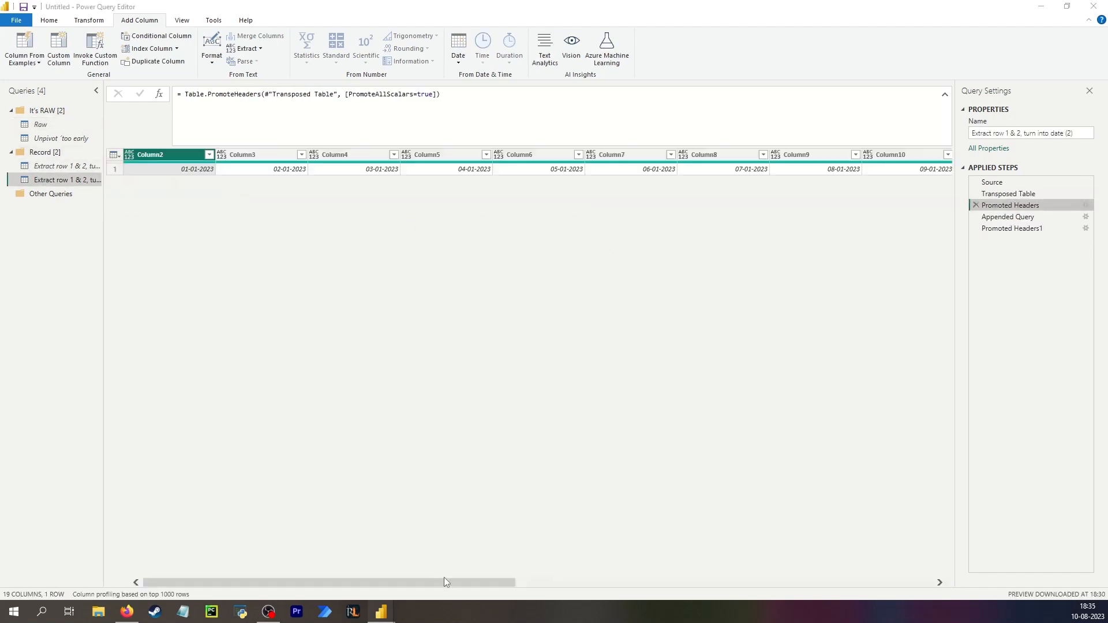
{"action": "left_click_drag", "start_coordinate": [445, 581], "coordinate": [979, 462]}
{"action": "left_click", "coordinate": [931, 163]}
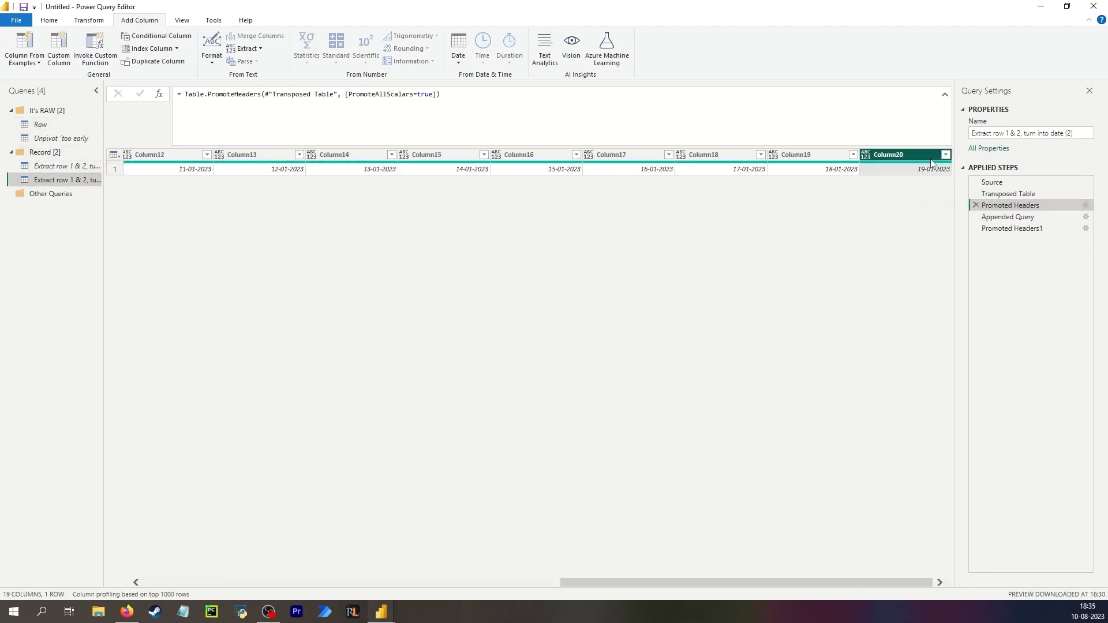
After the Transposed Table step, add a custom column Column1.1 whose formula is the text "Person".
{"action": "left_click", "coordinate": [1007, 194]}
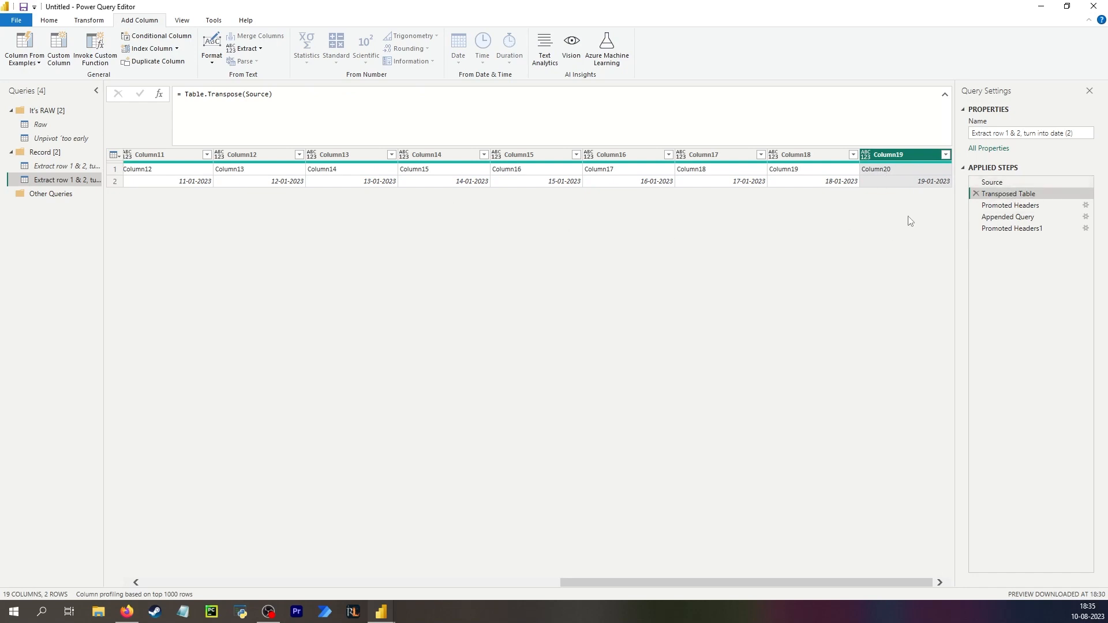
{"action": "left_click", "coordinate": [909, 184]}
{"action": "left_click", "coordinate": [902, 154]}
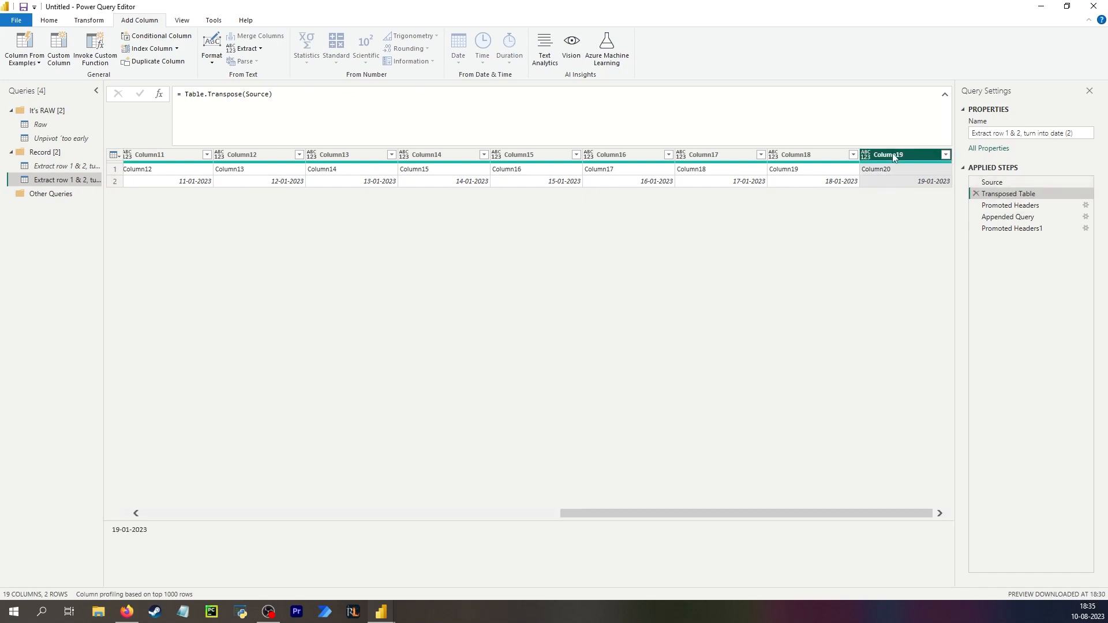
{"action": "left_click", "coordinate": [68, 54]}
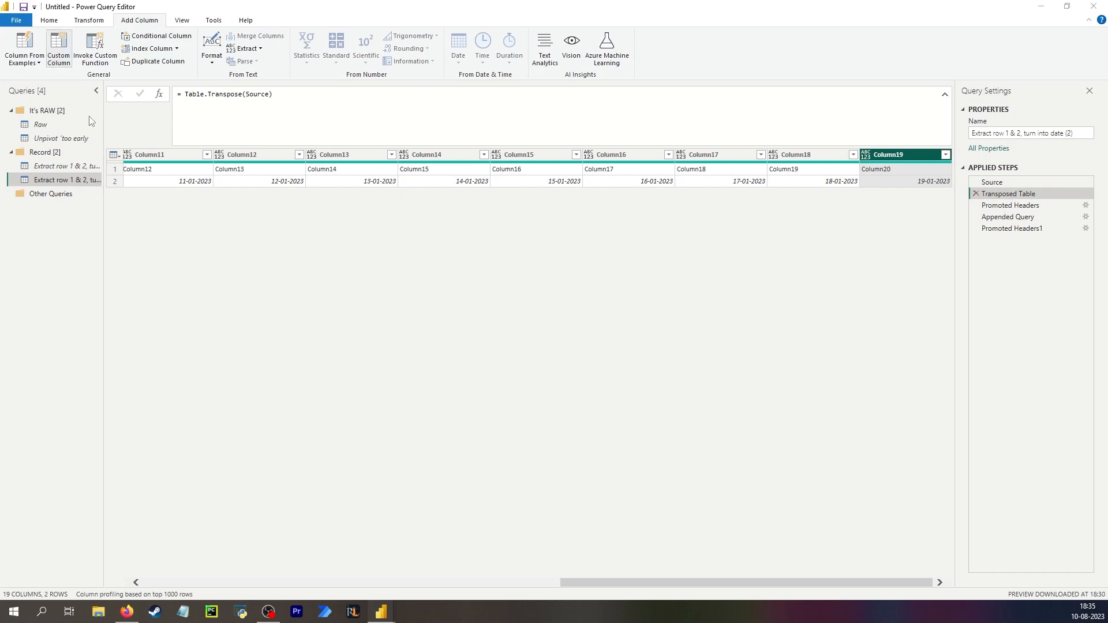
{"action": "left_click", "coordinate": [603, 330]}
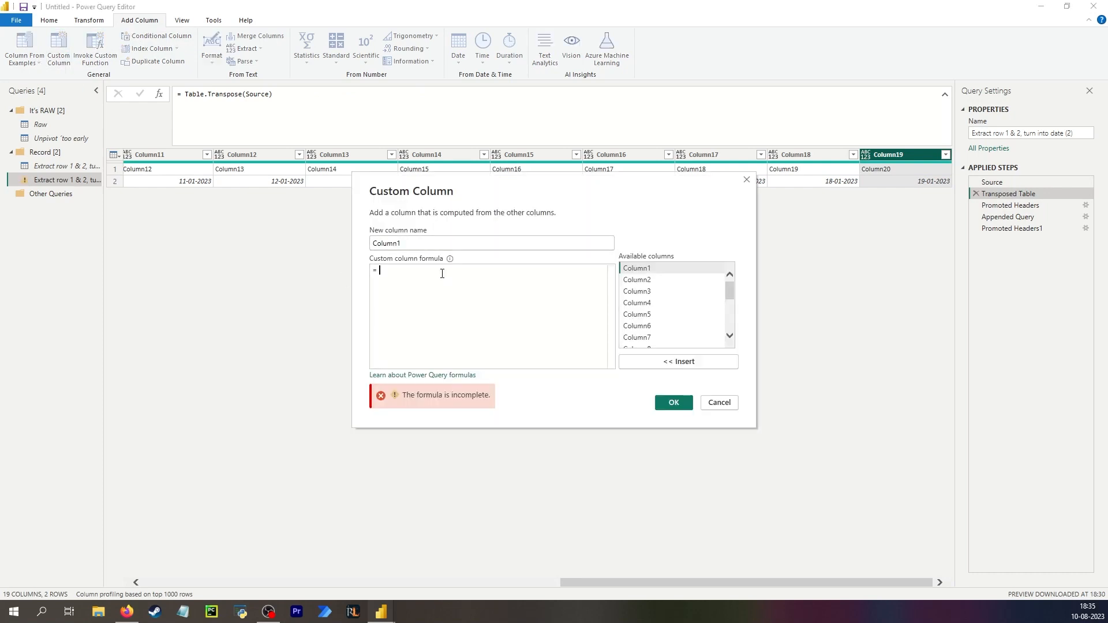
{"action": "type", "text": "Person"}
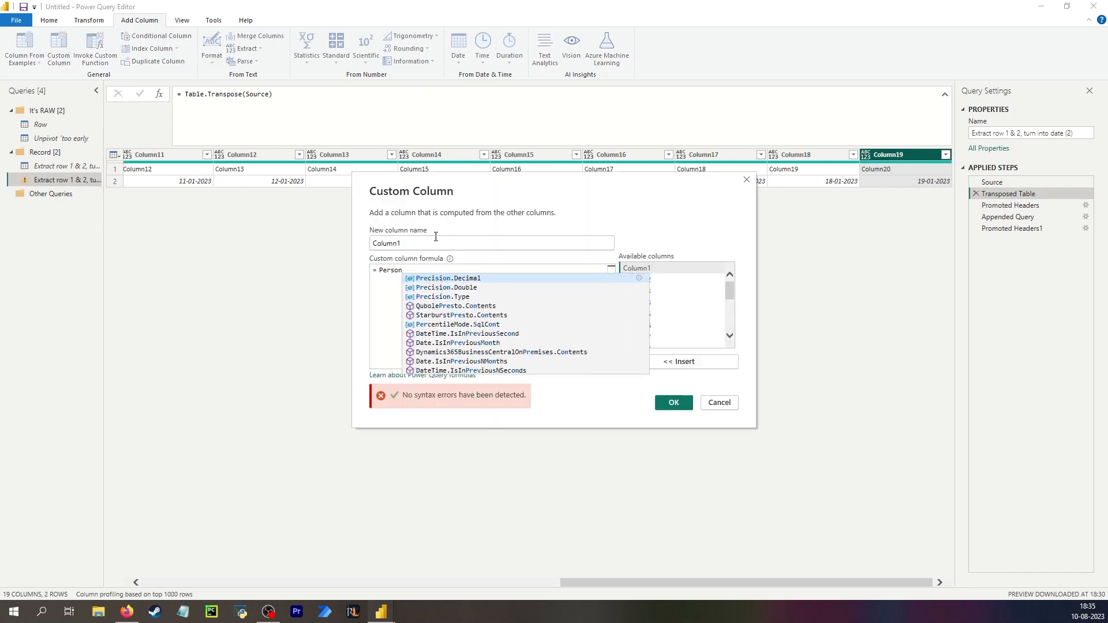
{"action": "left_click", "coordinate": [685, 405]}
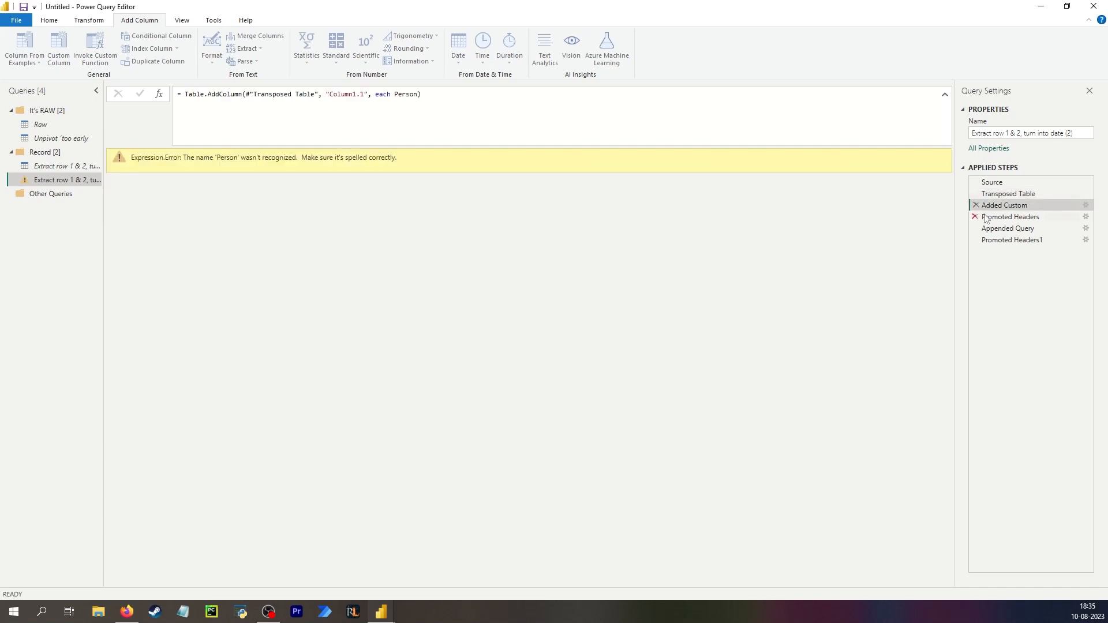
{"action": "left_click", "coordinate": [395, 94]}
{"action": "type", "text": "\""}
{"action": "left_click", "coordinate": [422, 94]}
{"action": "type", "text": "\""}
{"action": "key", "text": "Return"}
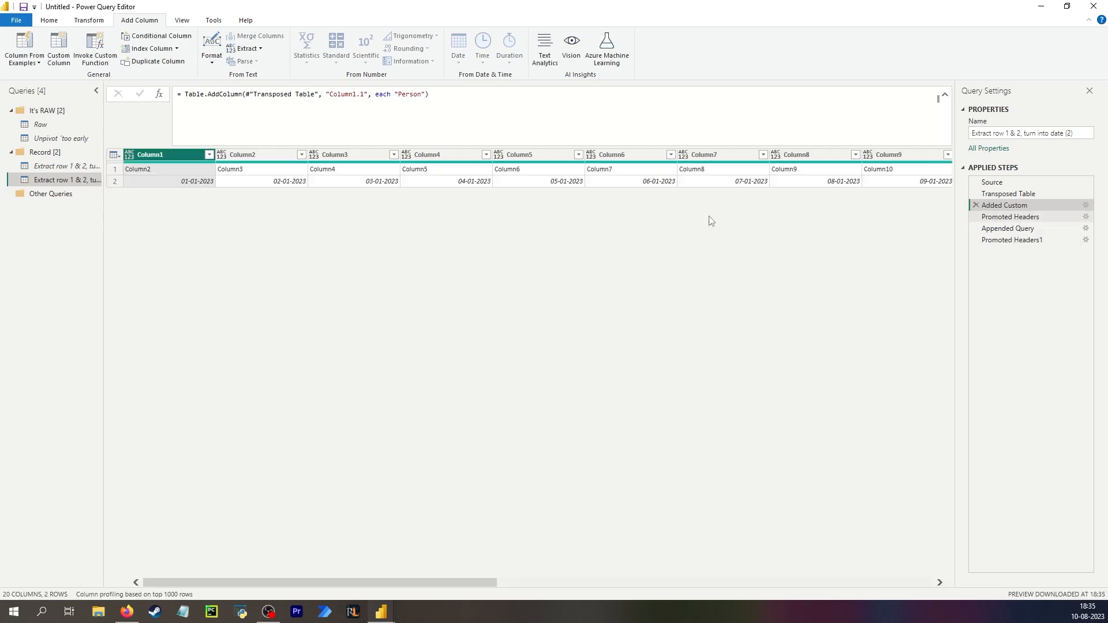
In the Raw query, add a custom step with the formula Table.ColumnNames(Sheet1_Sheet){0} and copy that expression.
{"action": "left_click", "coordinate": [40, 125]}
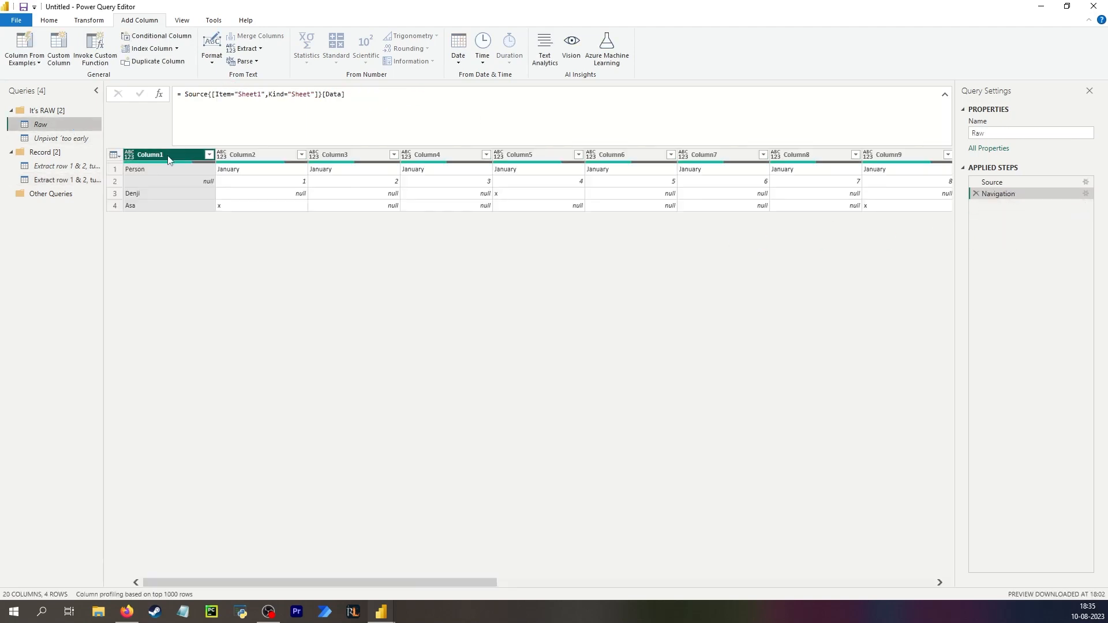
{"action": "left_click", "coordinate": [159, 95]}
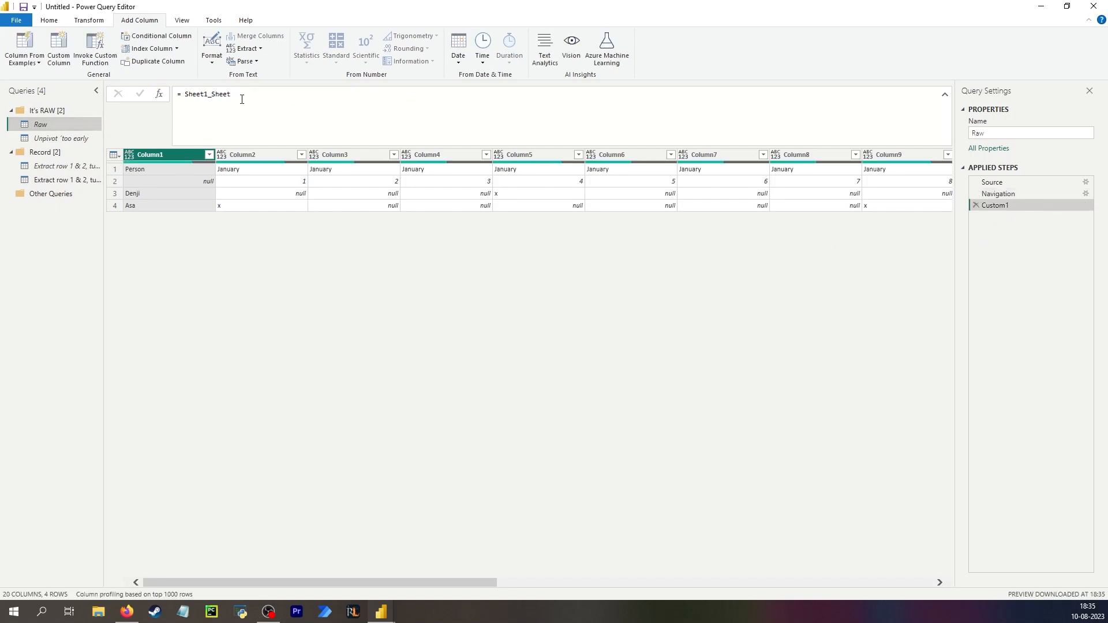
{"action": "left_click_drag", "start_coordinate": [232, 94], "coordinate": [185, 94]}
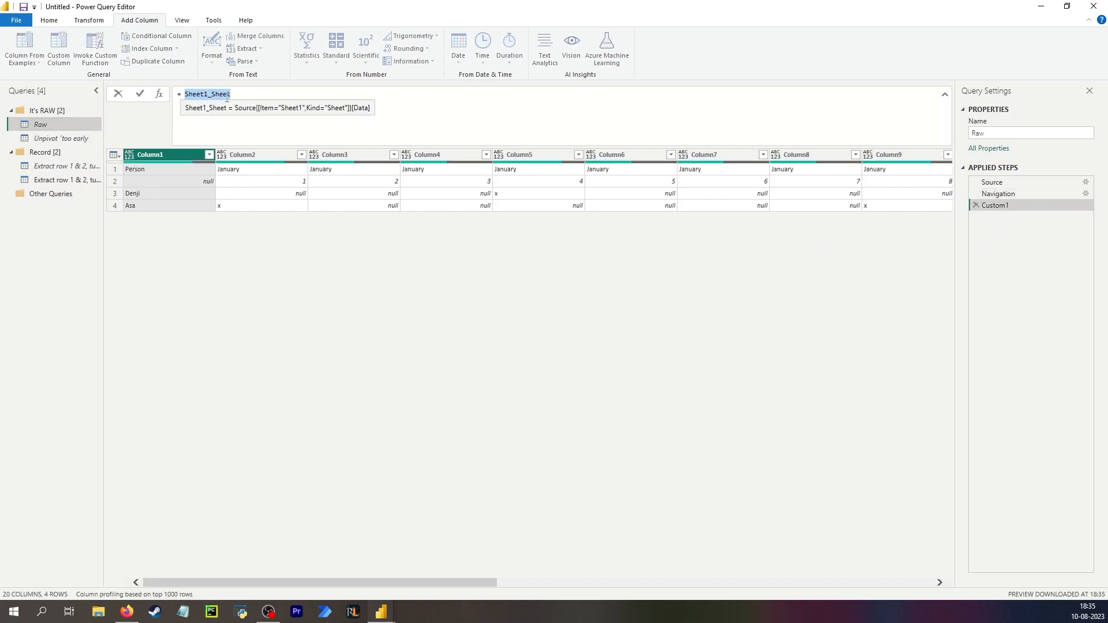
{"action": "type", "text": "listco"}
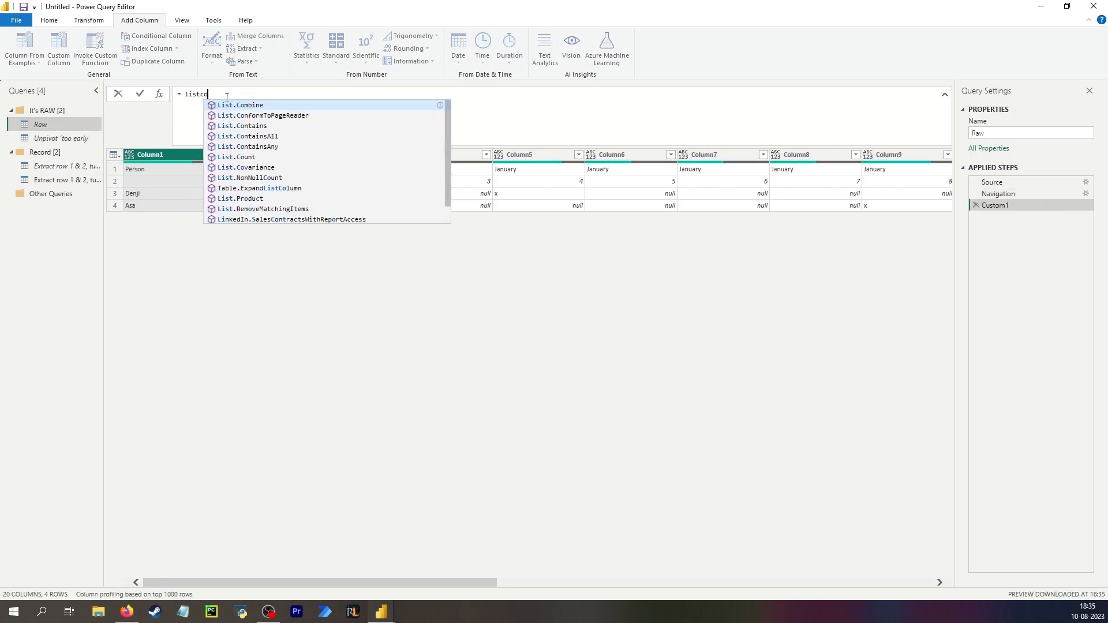
{"action": "key", "text": "BackSpace"}
{"action": "key", "text": "BackSpace"}
{"action": "key", "text": "BackSpace"}
{"action": "key", "text": "BackSpace"}
{"action": "key", "text": "BackSpace"}
{"action": "key", "text": "BackSpace"}
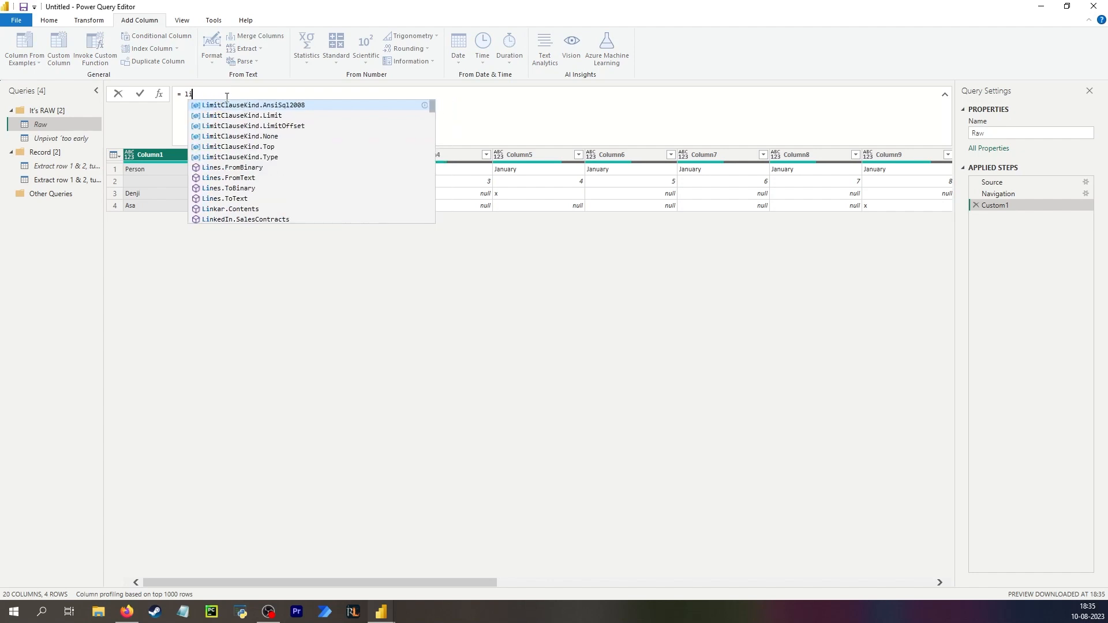
{"action": "type", "text": "table"}
{"action": "key", "text": "Tab"}
{"action": "type", "text": "(Sheet1_Sheet"}
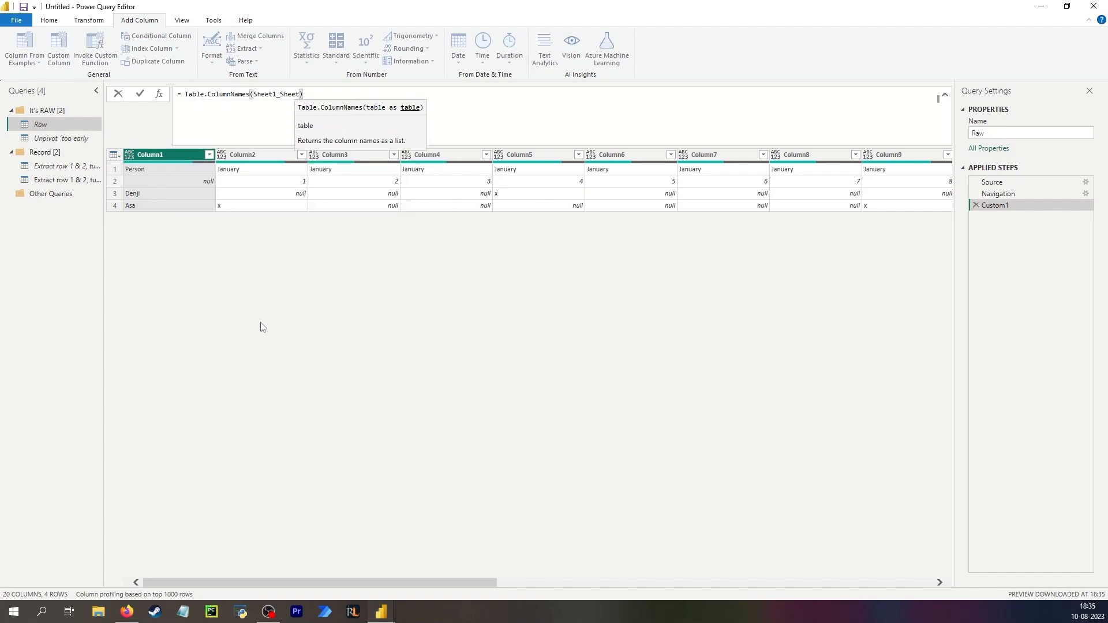
{"action": "key", "text": "Return"}
{"action": "left_click", "coordinate": [344, 96]}
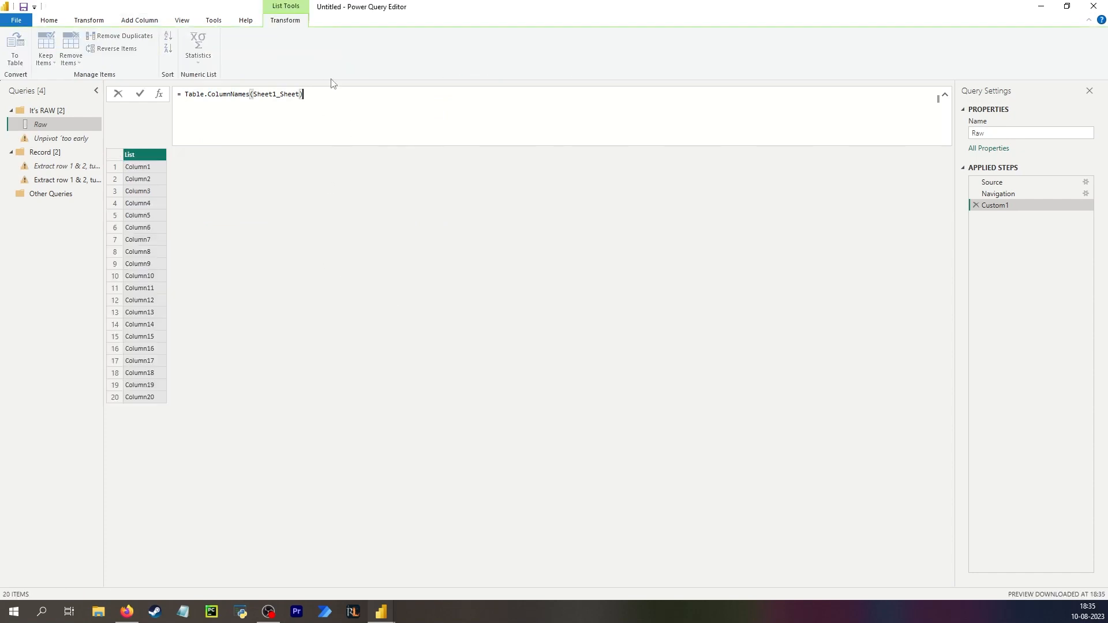
{"action": "type", "text": "{1"}
{"action": "key", "text": "Return"}
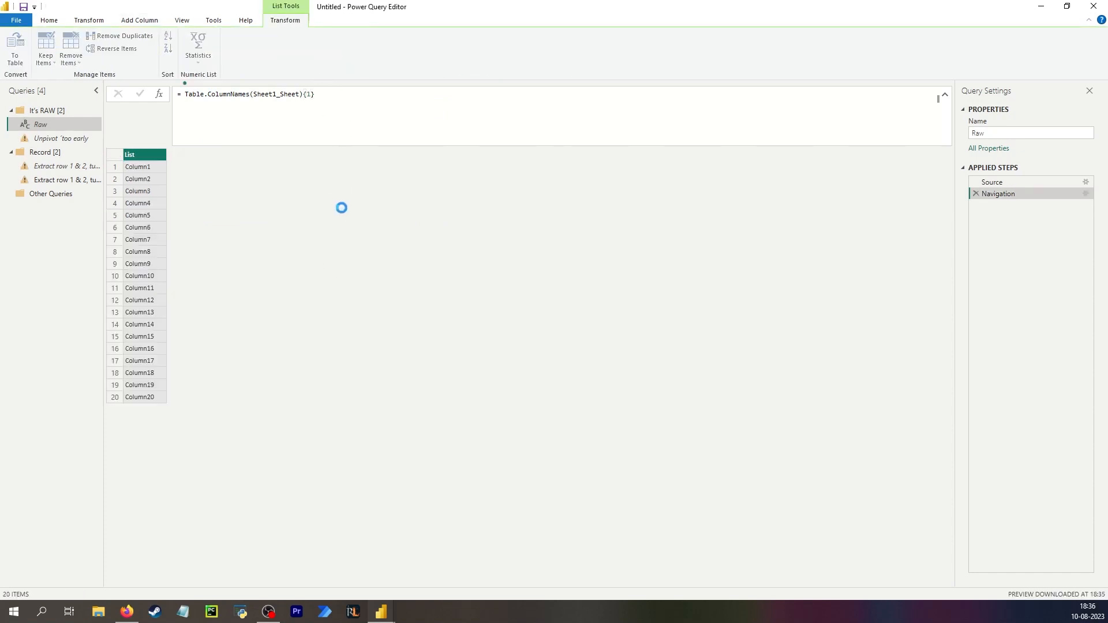
{"action": "left_click_drag", "start_coordinate": [315, 95], "coordinate": [308, 95]}
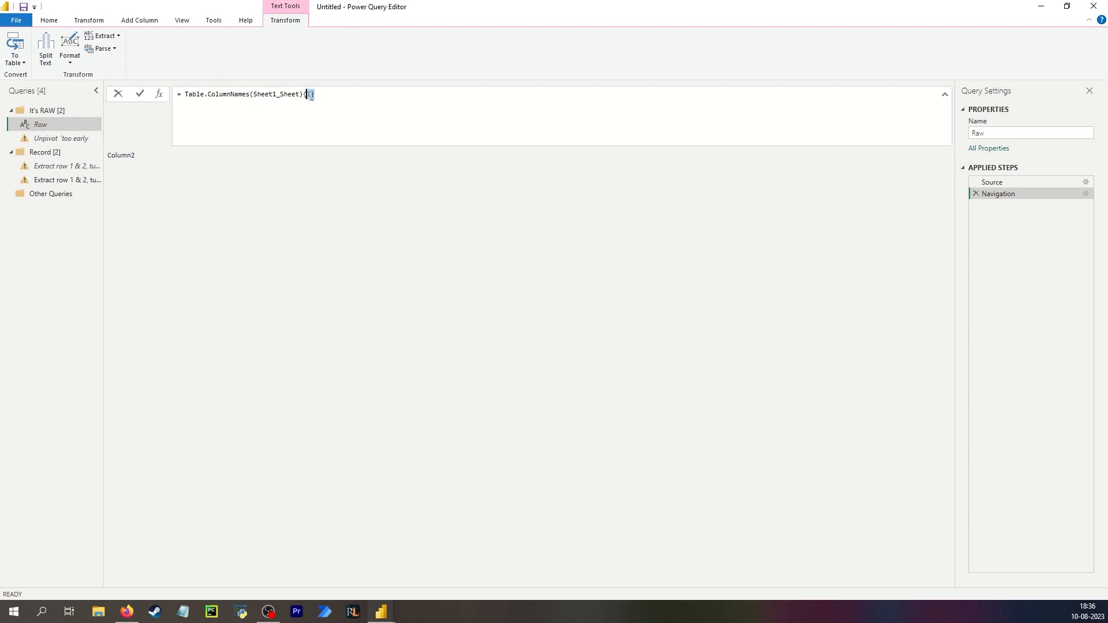
{"action": "key", "text": "BackSpace"}
{"action": "type", "text": "0"}
{"action": "key", "text": "Return"}
{"action": "left_click_drag", "start_coordinate": [342, 101], "coordinate": [189, 97]}
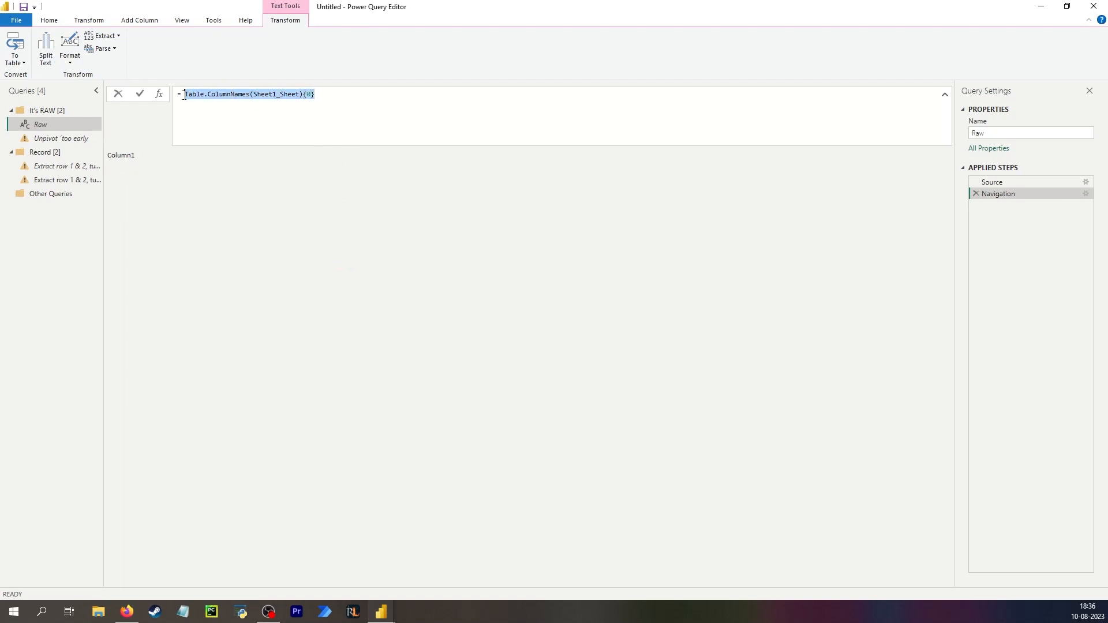
{"action": "left_click_drag", "start_coordinate": [598, 275], "coordinate": [850, 246]}
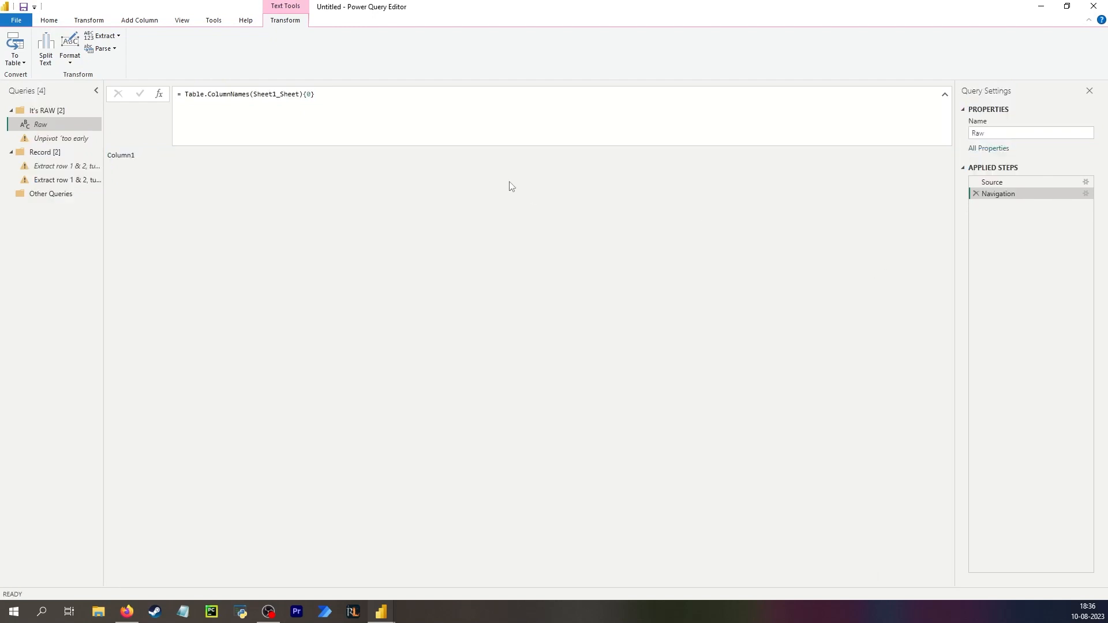
In the Advanced Editor, delete the temporary Custom1 step so the Raw query returns Sheet1_Sheet, removing the trailing comma.
{"action": "left_click", "coordinate": [49, 20]}
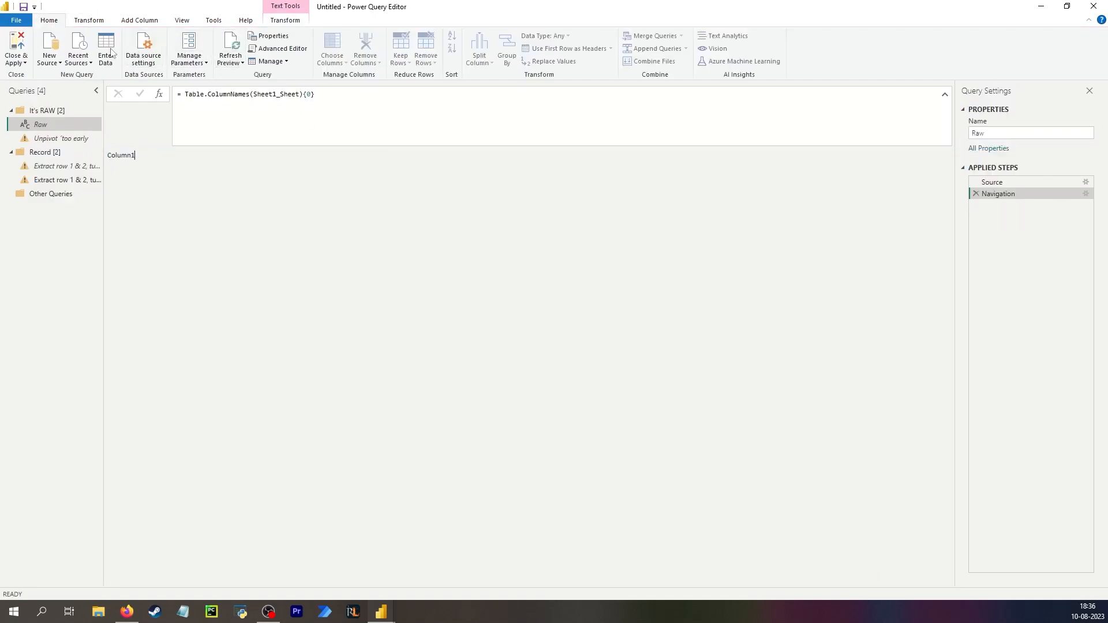
{"action": "left_click", "coordinate": [278, 49]}
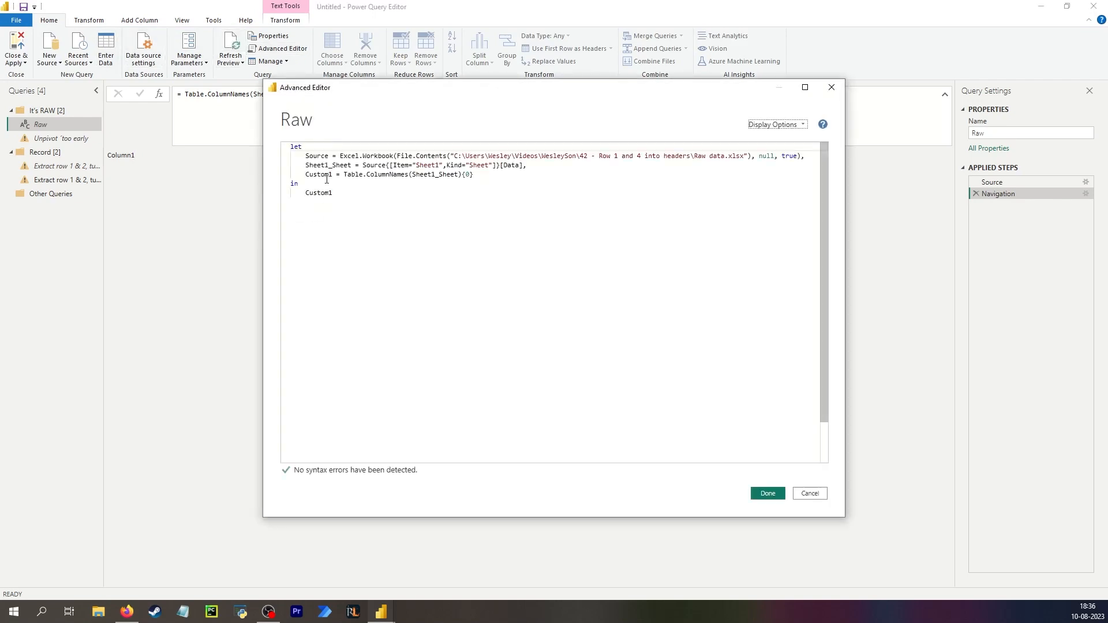
{"action": "left_click_drag", "start_coordinate": [475, 175], "coordinate": [281, 174]}
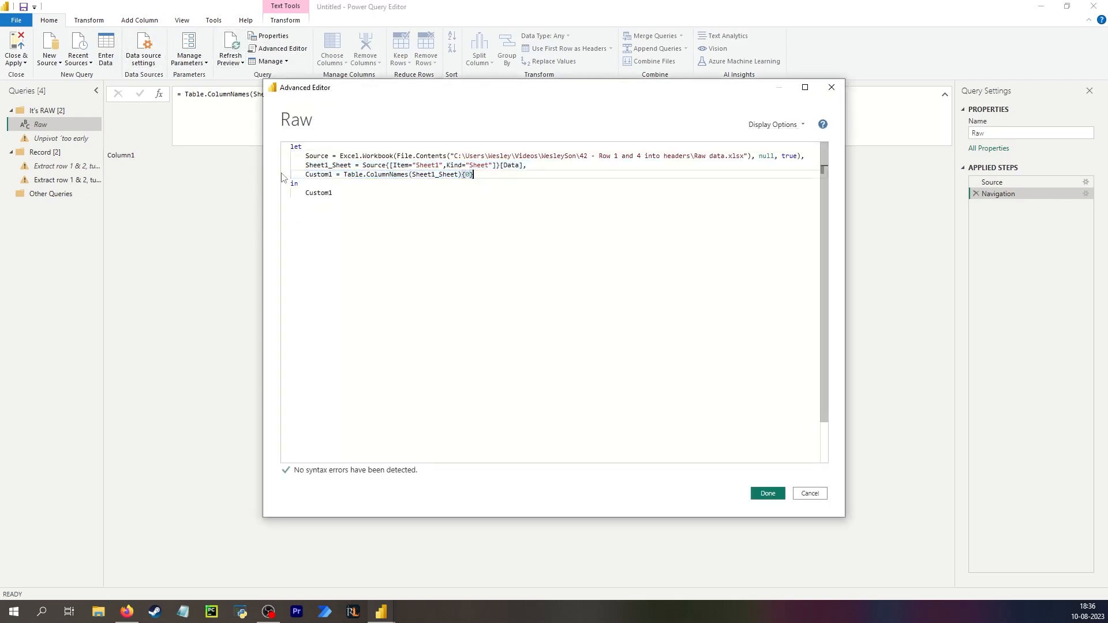
{"action": "left_click_drag", "start_coordinate": [490, 173], "coordinate": [304, 183]}
{"action": "key", "text": "BackSpace"}
{"action": "key", "text": "BackSpace"}
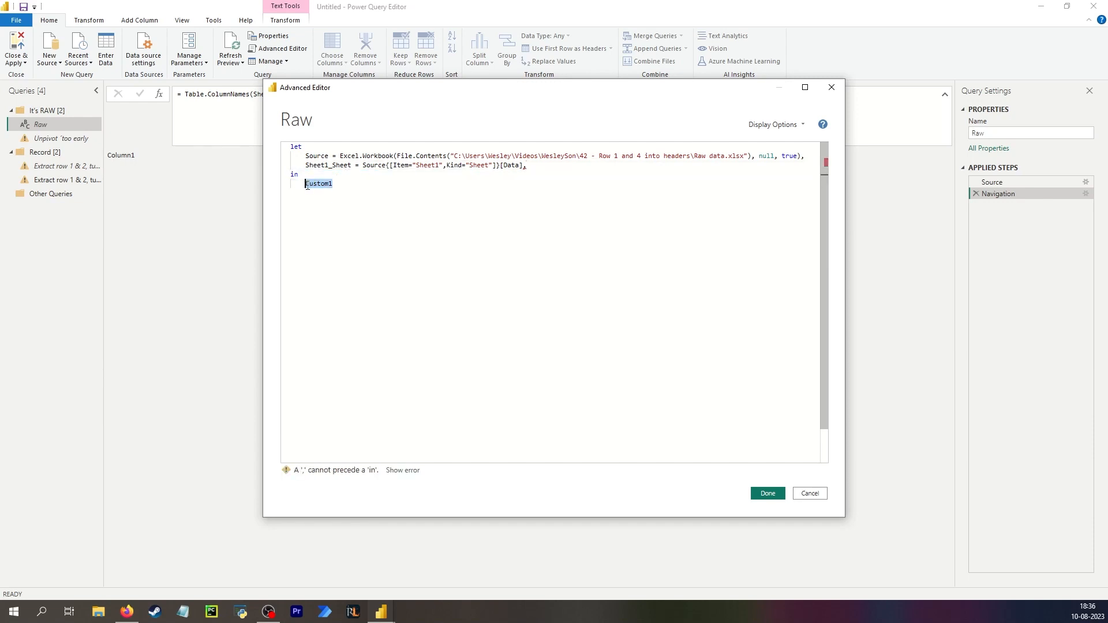
{"action": "type", "text": "Sheet"}
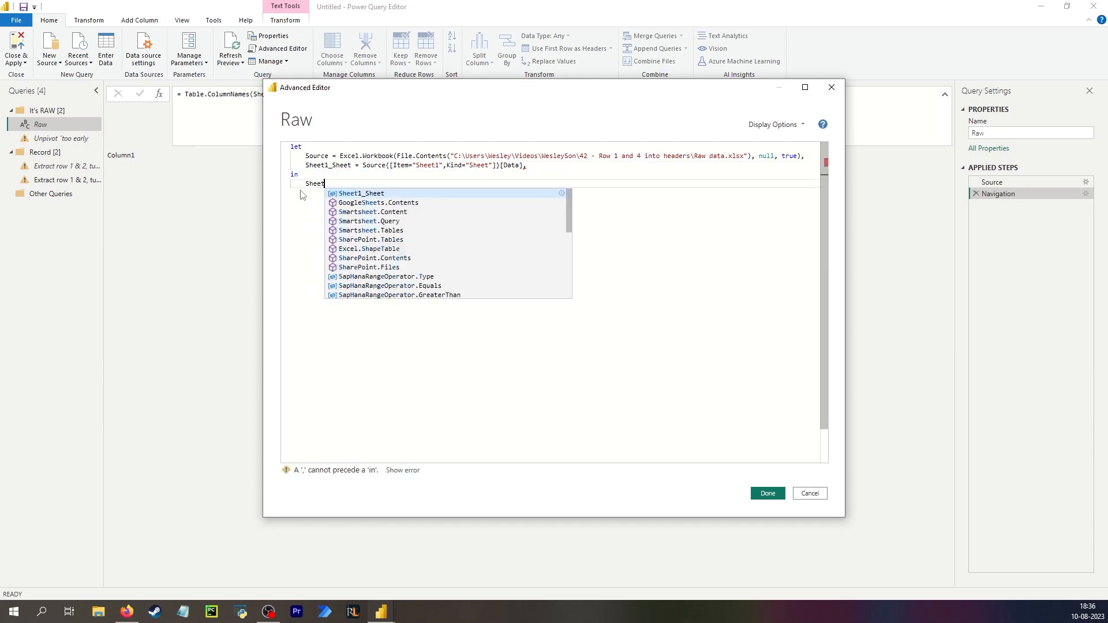
{"action": "key", "text": "Tab"}
{"action": "left_click", "coordinate": [768, 492]}
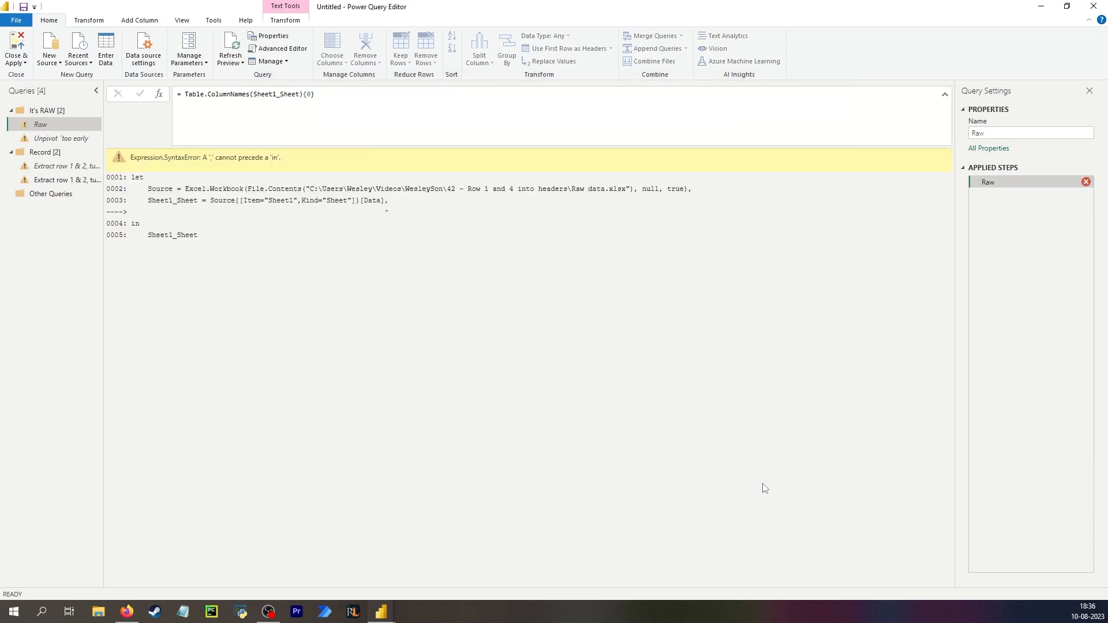
{"action": "left_click", "coordinate": [427, 118]}
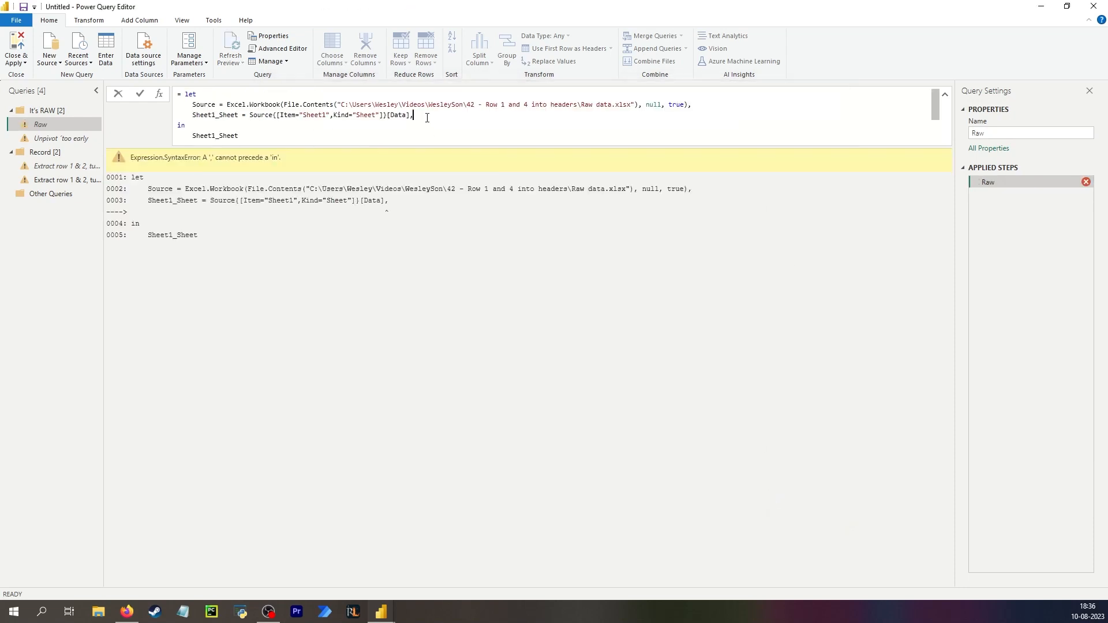
{"action": "key", "text": "BackSpace"}
{"action": "key", "text": "Return"}
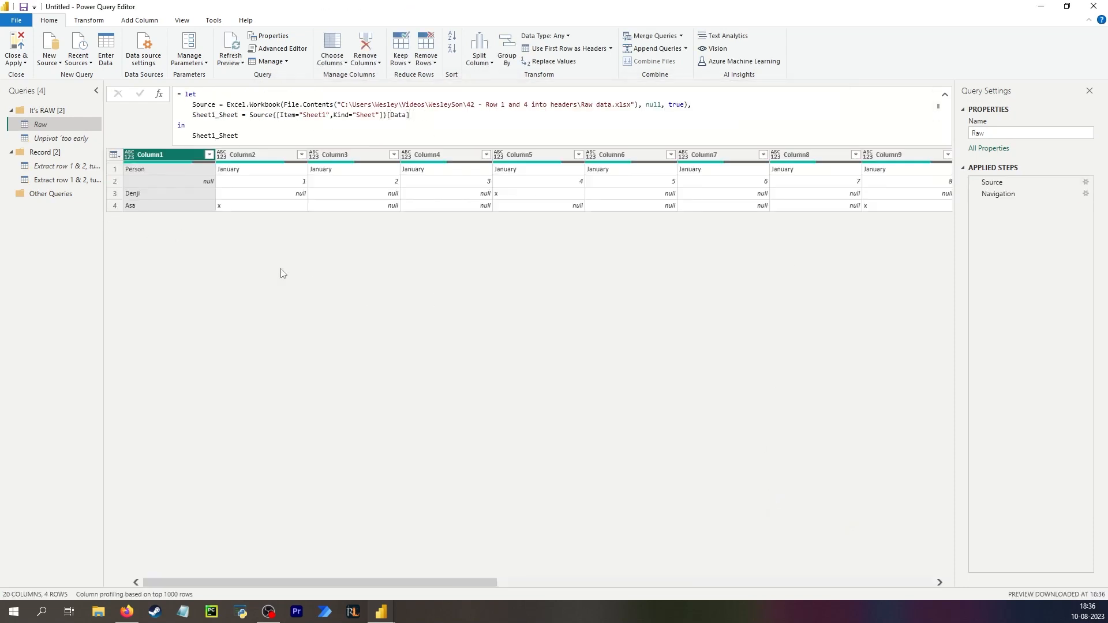
Step through the duplicated query's applied steps from Promoted Headers1 back to Transposed Table, inspecting each table.
{"action": "left_click", "coordinate": [57, 179]}
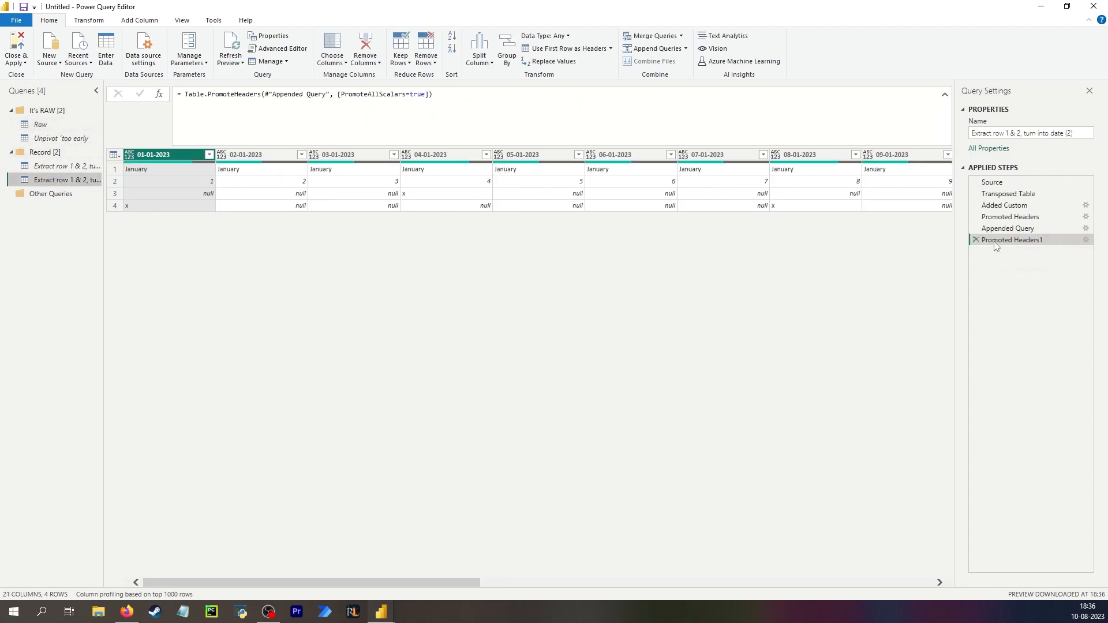
{"action": "left_click", "coordinate": [1020, 206]}
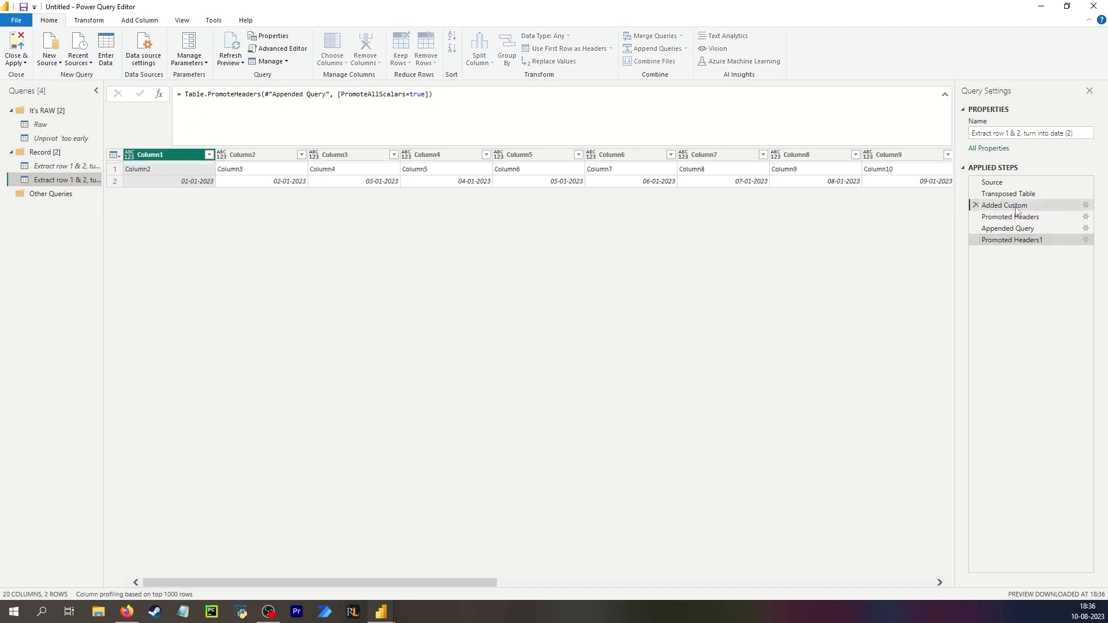
{"action": "left_click_drag", "start_coordinate": [452, 582], "coordinate": [888, 583]}
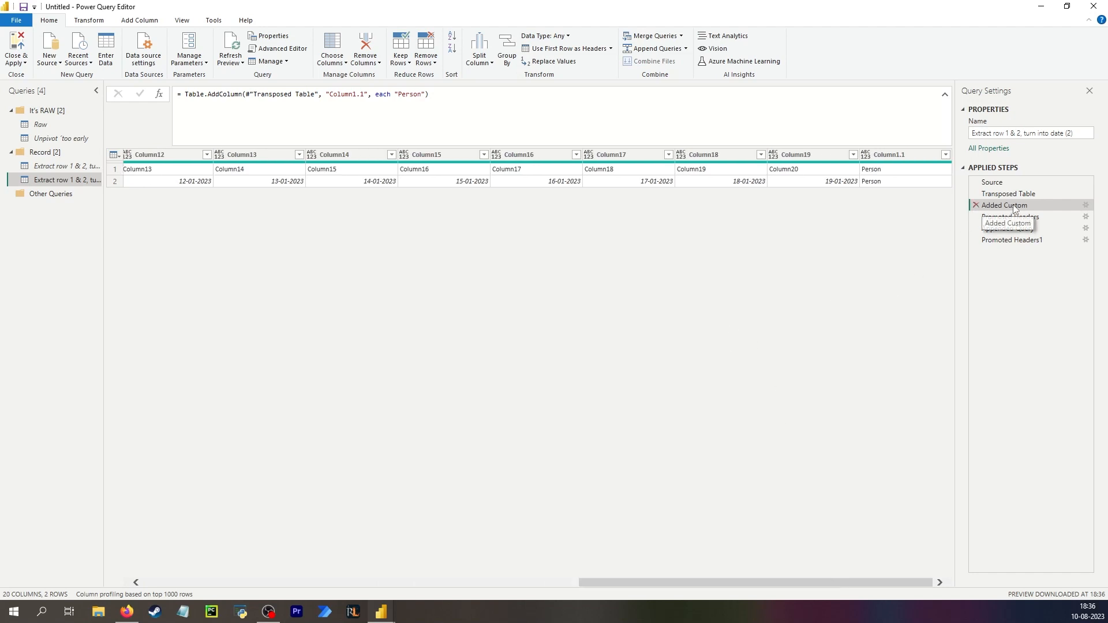
{"action": "left_click_drag", "start_coordinate": [1016, 210], "coordinate": [1018, 228]}
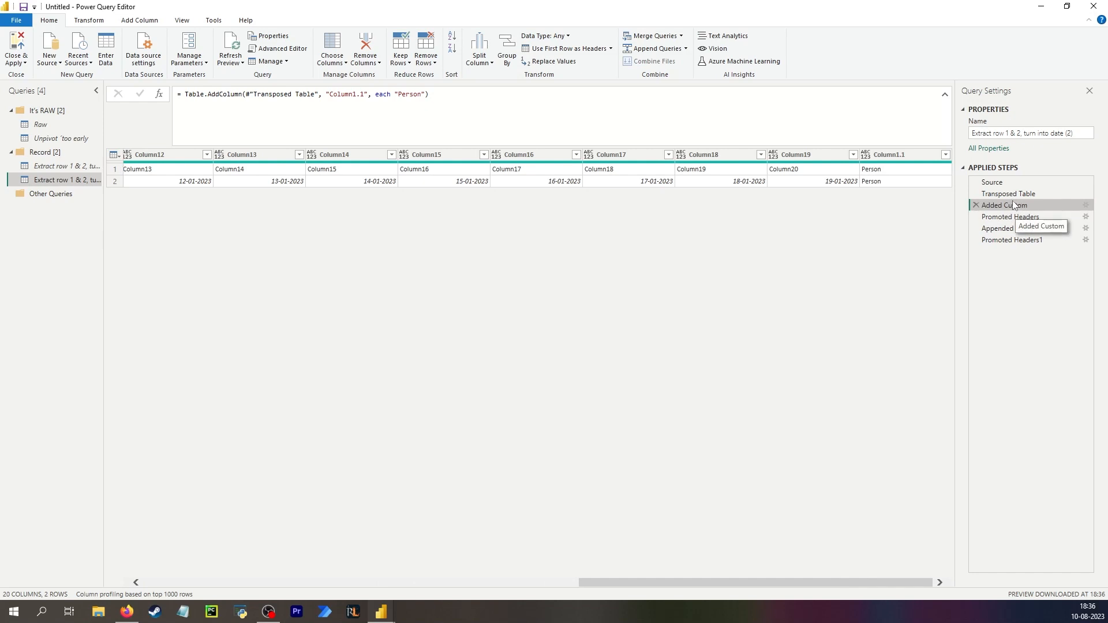
{"action": "left_click", "coordinate": [412, 171]}
{"action": "left_click", "coordinate": [330, 171]}
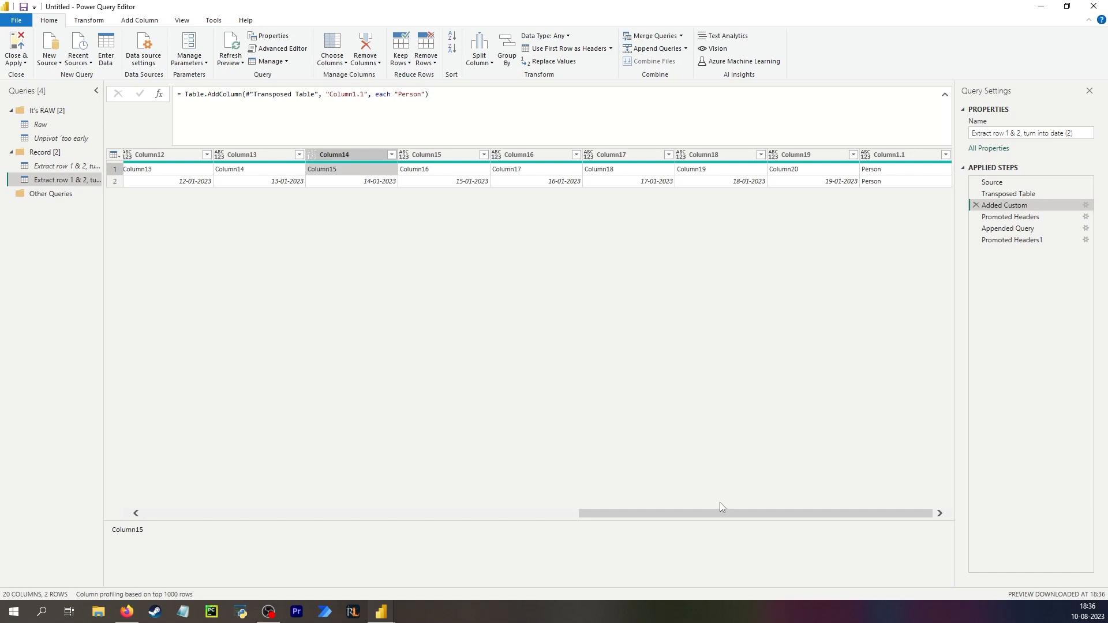
{"action": "left_click", "coordinate": [1035, 217]}
{"action": "left_click", "coordinate": [1023, 195]}
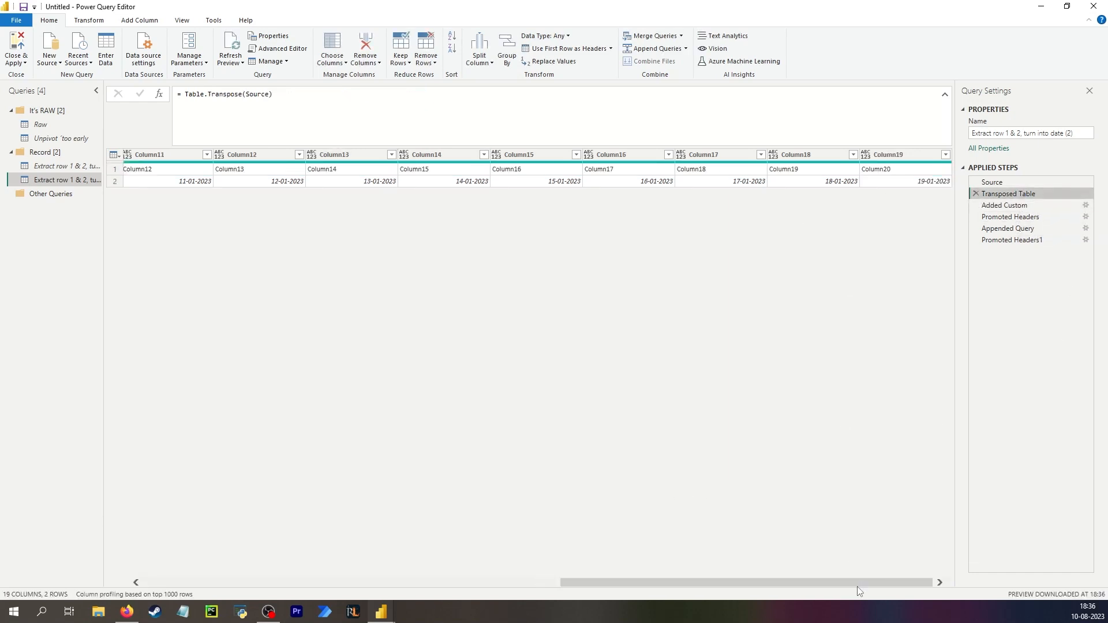
Insert a Use First Row as Headers step right after the Transposed Table step.
{"action": "left_click", "coordinate": [114, 155]}
{"action": "left_click", "coordinate": [161, 183]}
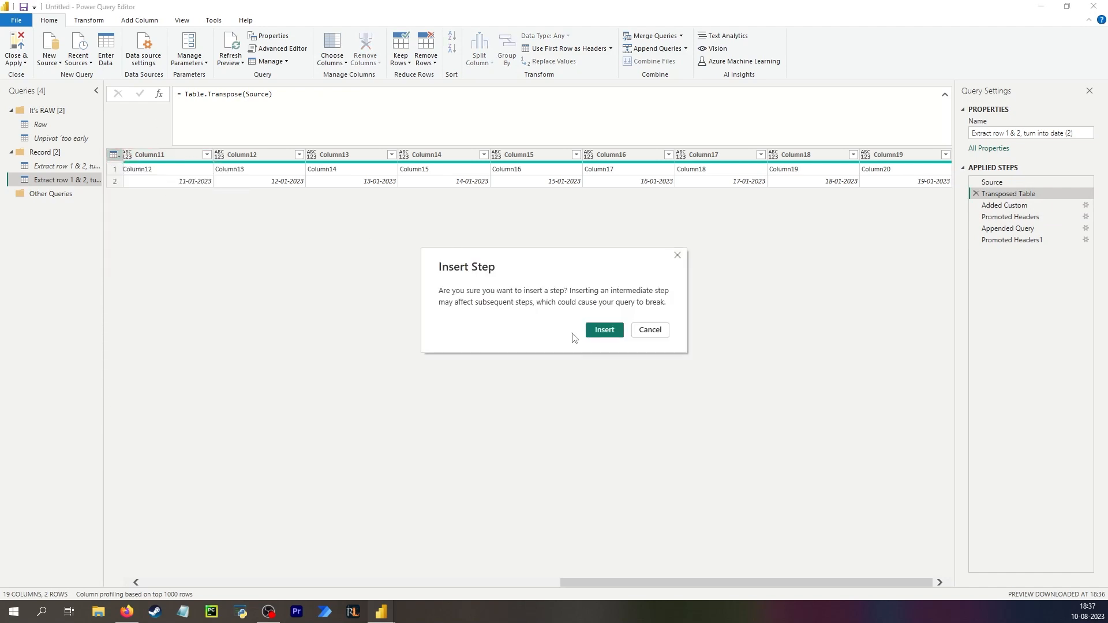
{"action": "left_click", "coordinate": [604, 330]}
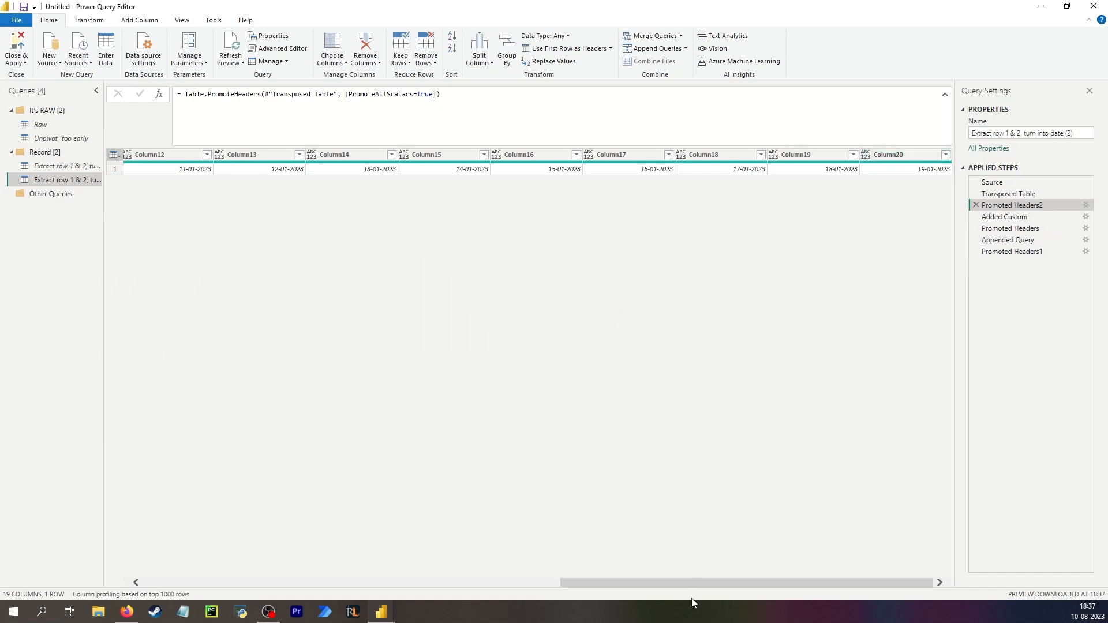
In the Added Custom step, rename the new column from Column1.1 to Column1 in the formula.
{"action": "left_click", "coordinate": [1013, 217]}
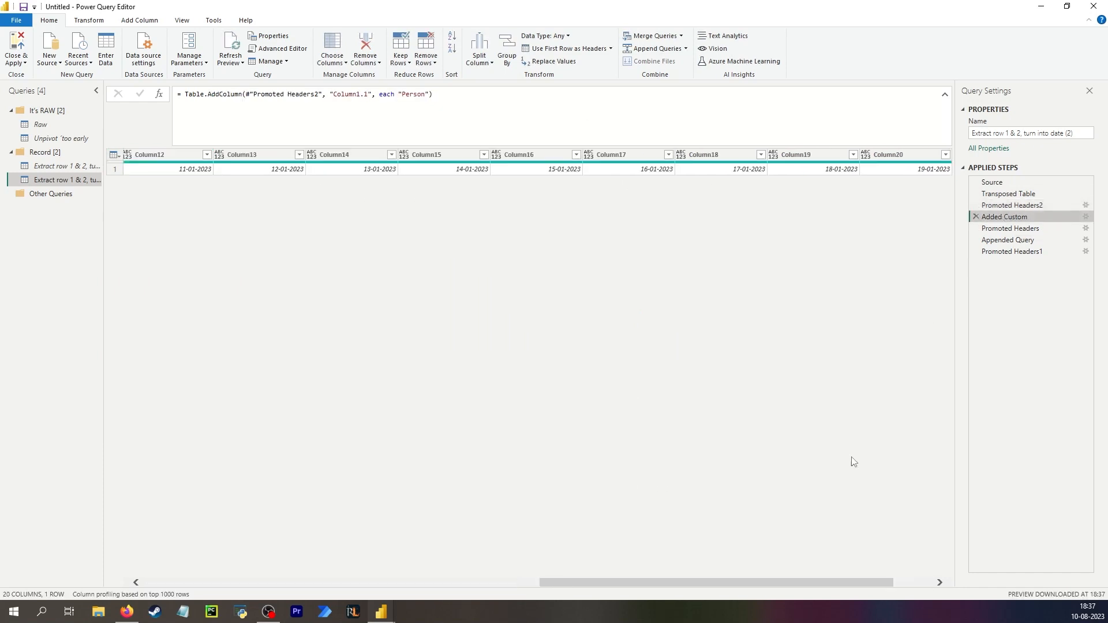
{"action": "left_click_drag", "start_coordinate": [783, 581], "coordinate": [822, 582]}
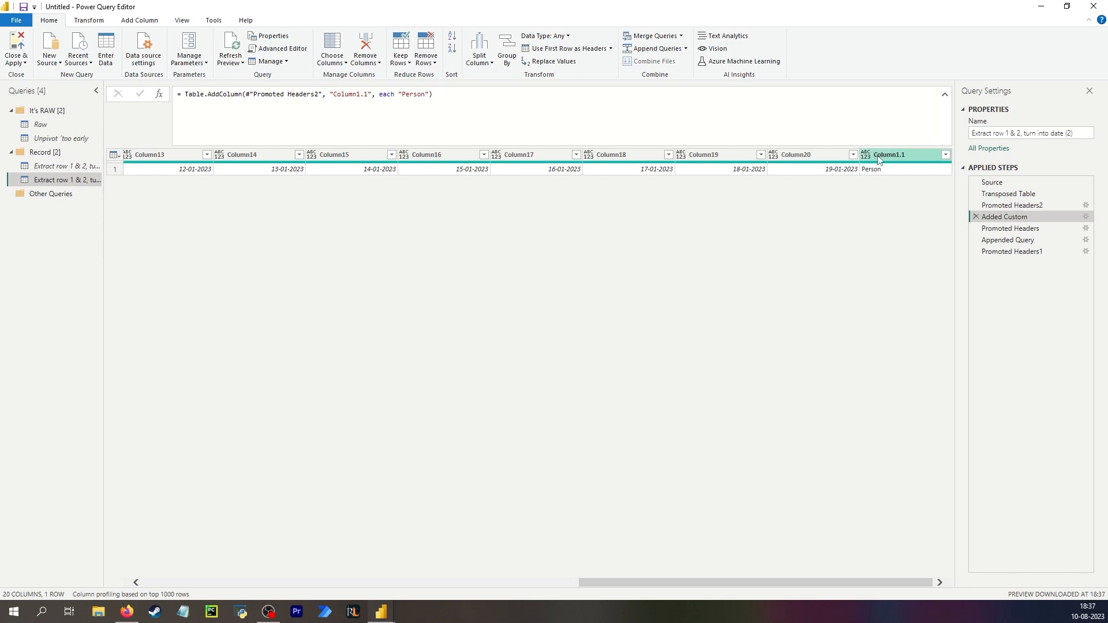
{"action": "left_click_drag", "start_coordinate": [371, 93], "coordinate": [361, 93]}
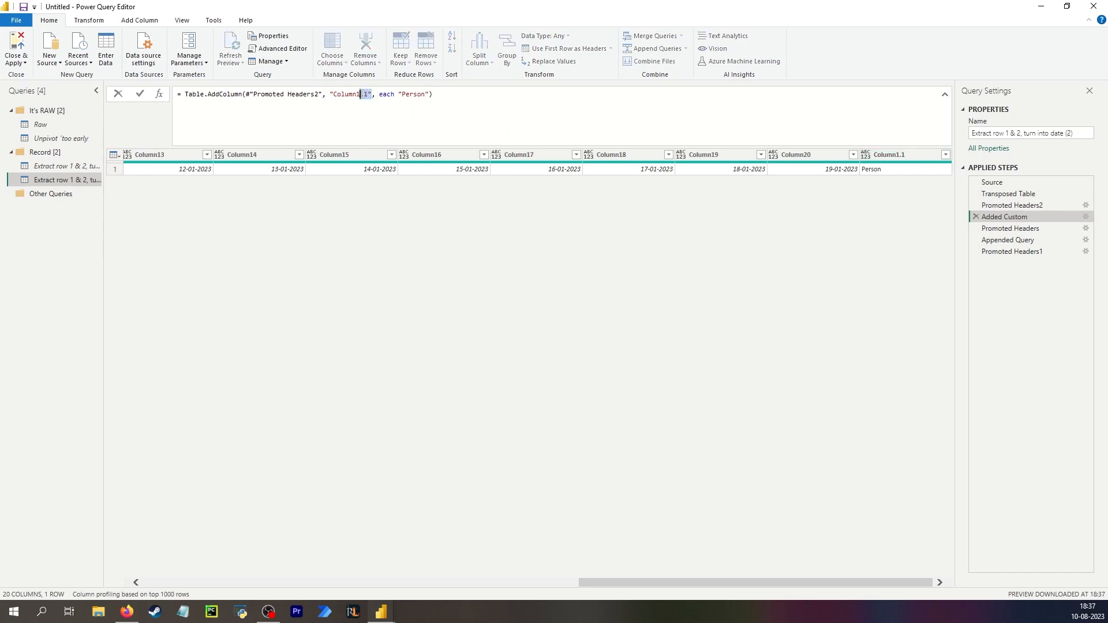
{"action": "key", "text": "BackSpace"}
{"action": "key", "text": "Return"}
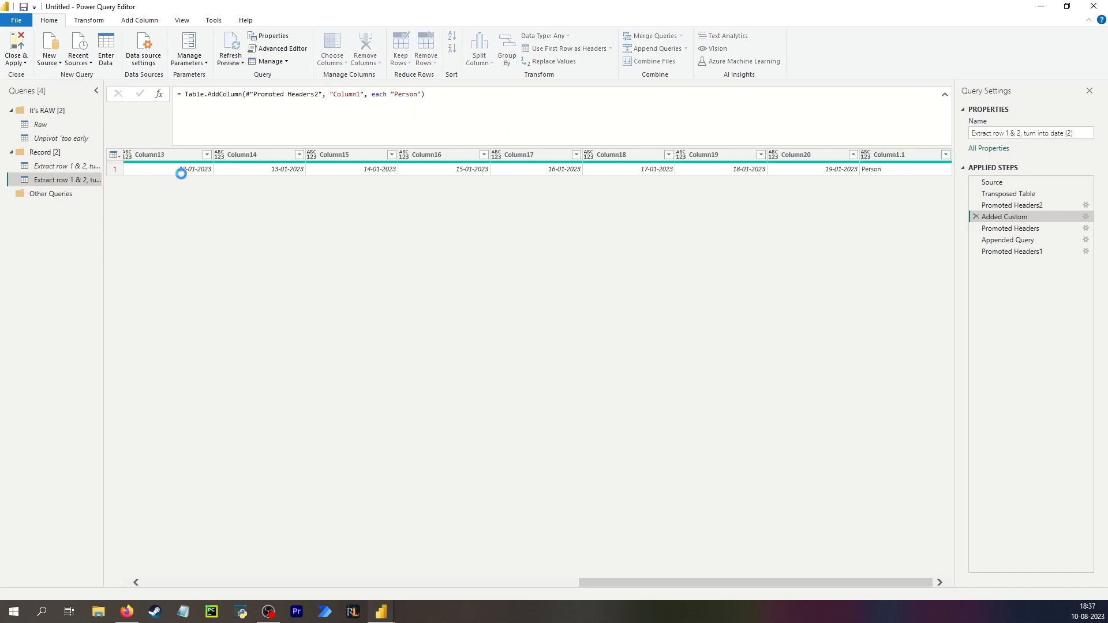
In the Added Custom step, replace the new column's name with Table.ColumnNames(Raw){0} so it uses Raw's first column name.
{"action": "left_click", "coordinate": [40, 124]}
{"action": "left_click", "coordinate": [172, 161]}
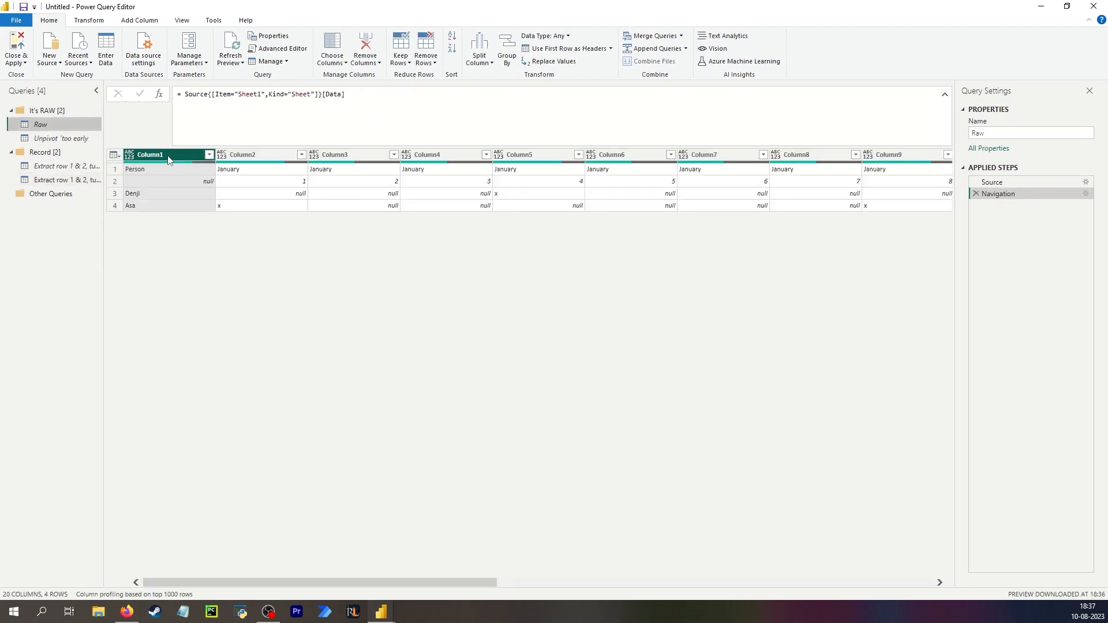
{"action": "left_click", "coordinate": [65, 180]}
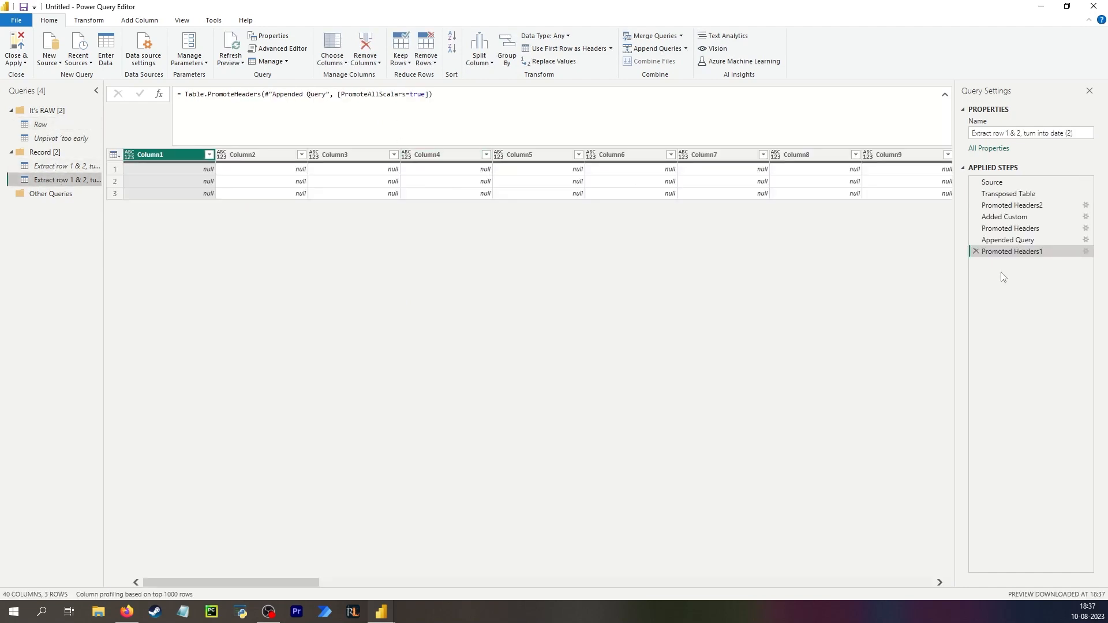
{"action": "left_click", "coordinate": [1004, 217]}
{"action": "double_click", "coordinate": [337, 94]}
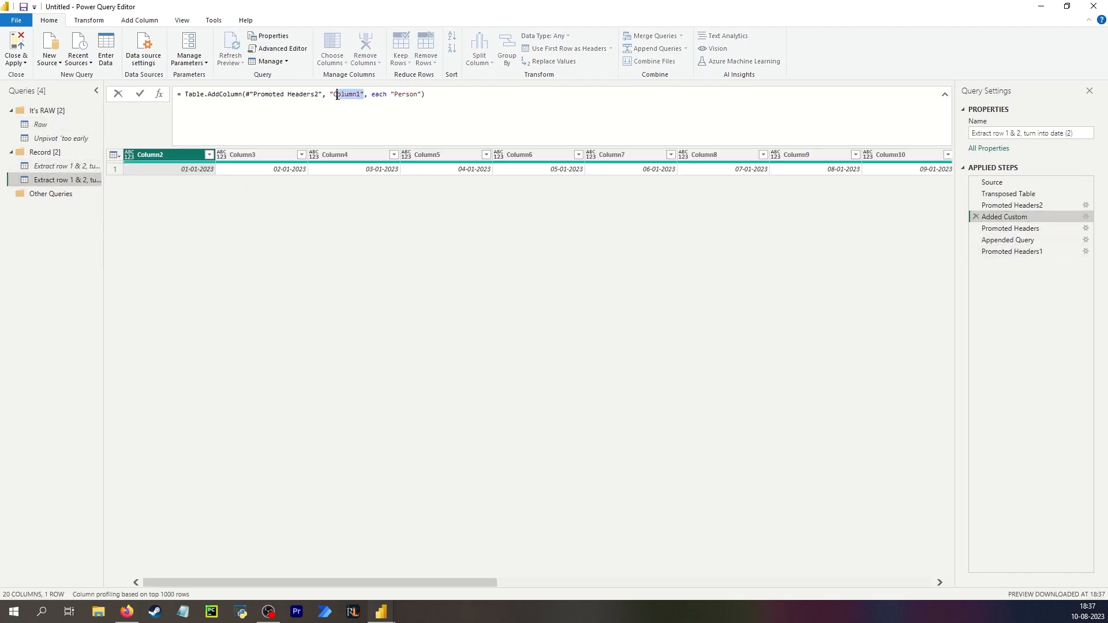
{"action": "left_click_drag", "start_coordinate": [337, 94], "coordinate": [324, 95]}
{"action": "type", "text": "Table.ColumnNames(Sheet1_Sheet){0}"}
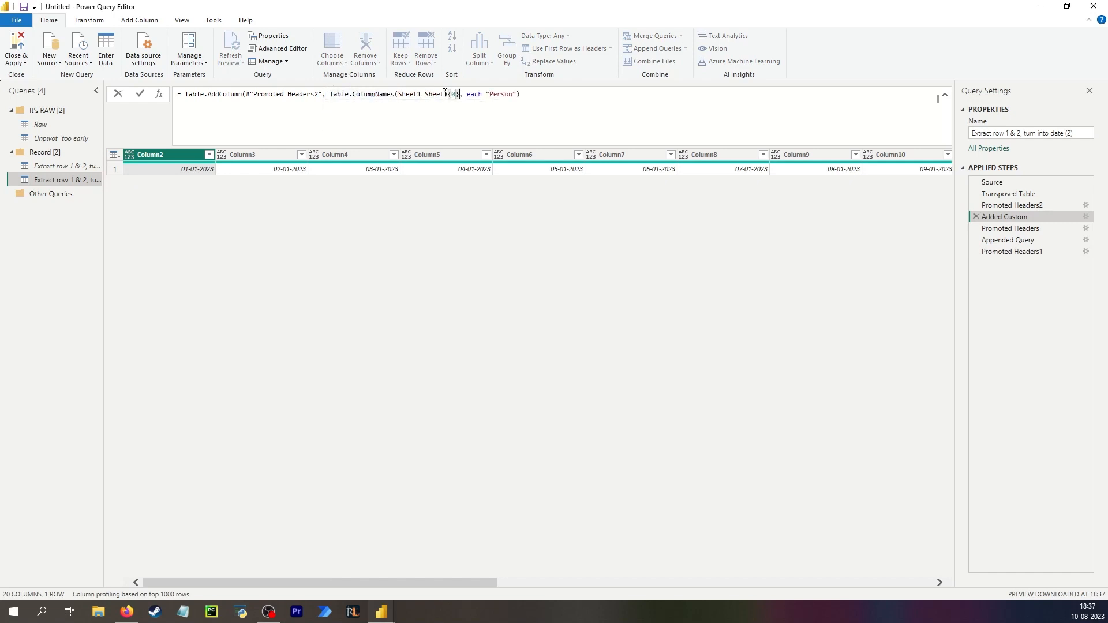
{"action": "left_click_drag", "start_coordinate": [445, 94], "coordinate": [401, 94]}
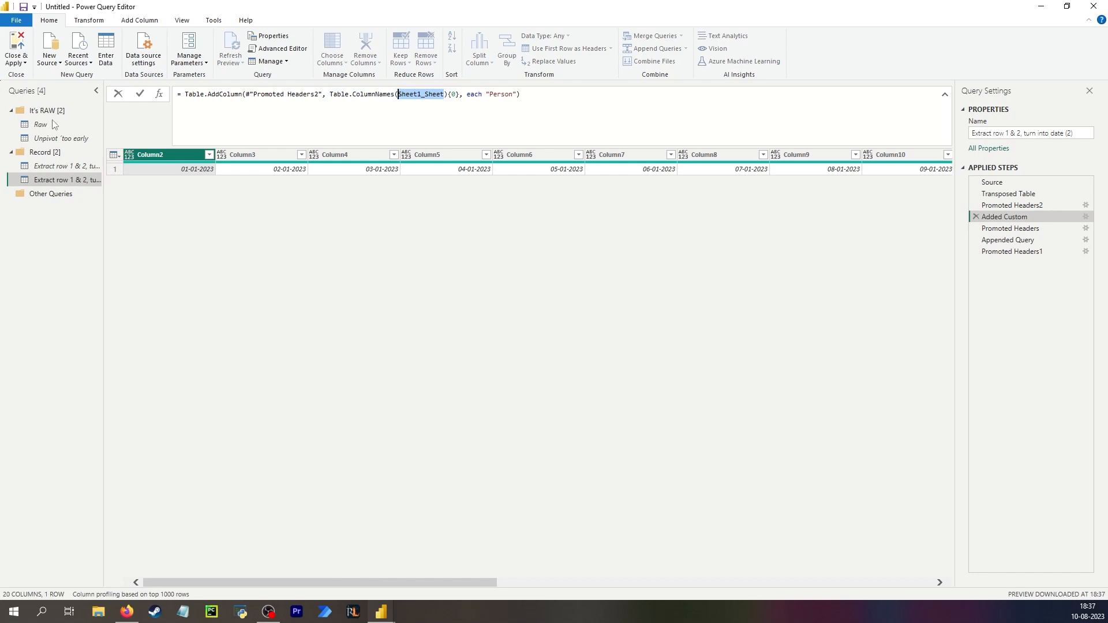
{"action": "type", "text": "Raw"}
{"action": "key", "text": "Return"}
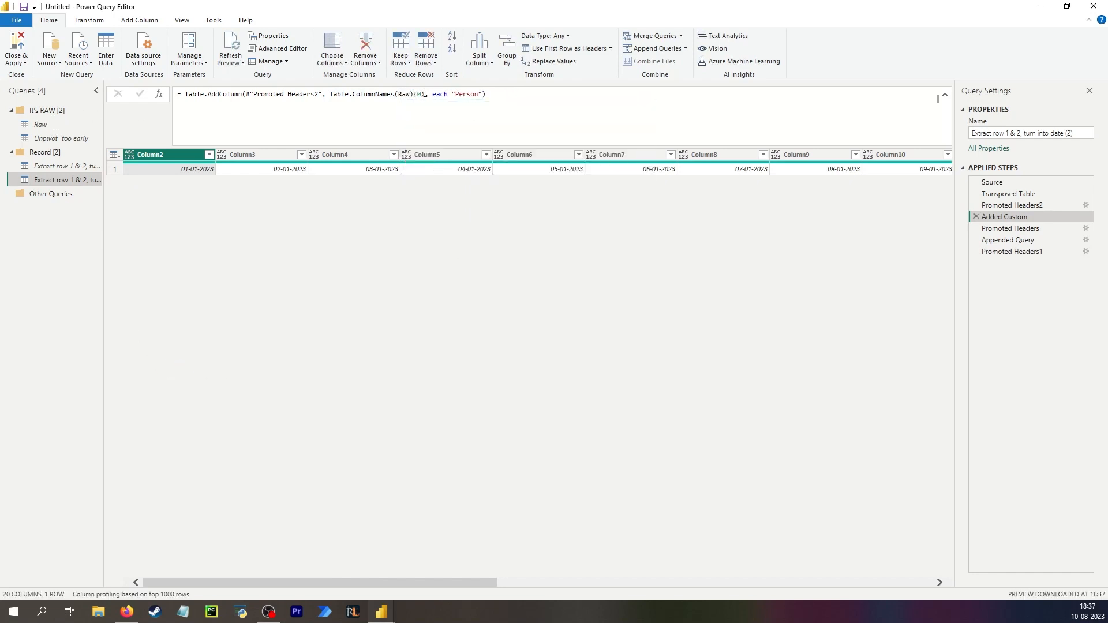
Step through the duplicated query's applied steps, inspecting the table produced at each one.
{"action": "left_click_drag", "start_coordinate": [438, 583], "coordinate": [874, 583]}
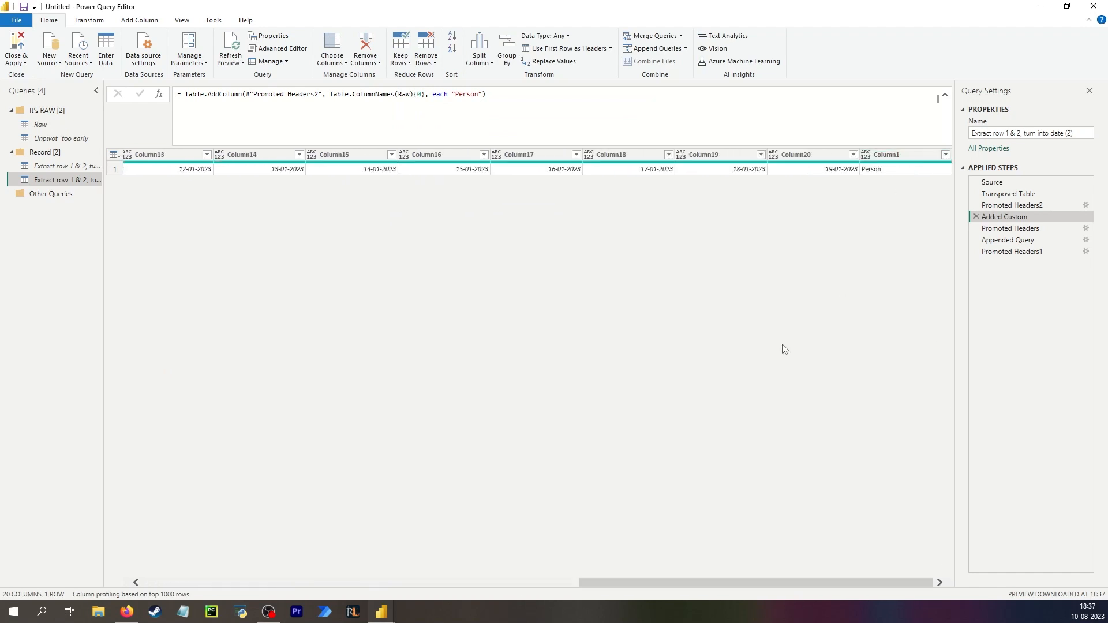
{"action": "left_click", "coordinate": [1007, 229]}
{"action": "left_click", "coordinate": [1013, 252]}
{"action": "left_click", "coordinate": [1003, 240]}
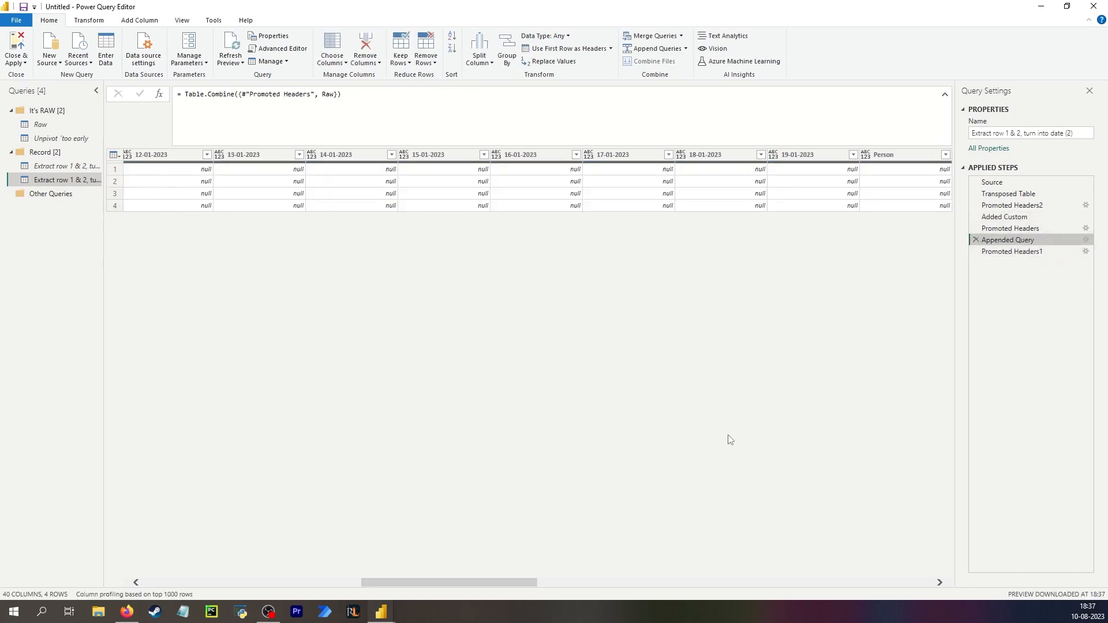
{"action": "left_click_drag", "start_coordinate": [528, 581], "coordinate": [309, 582]}
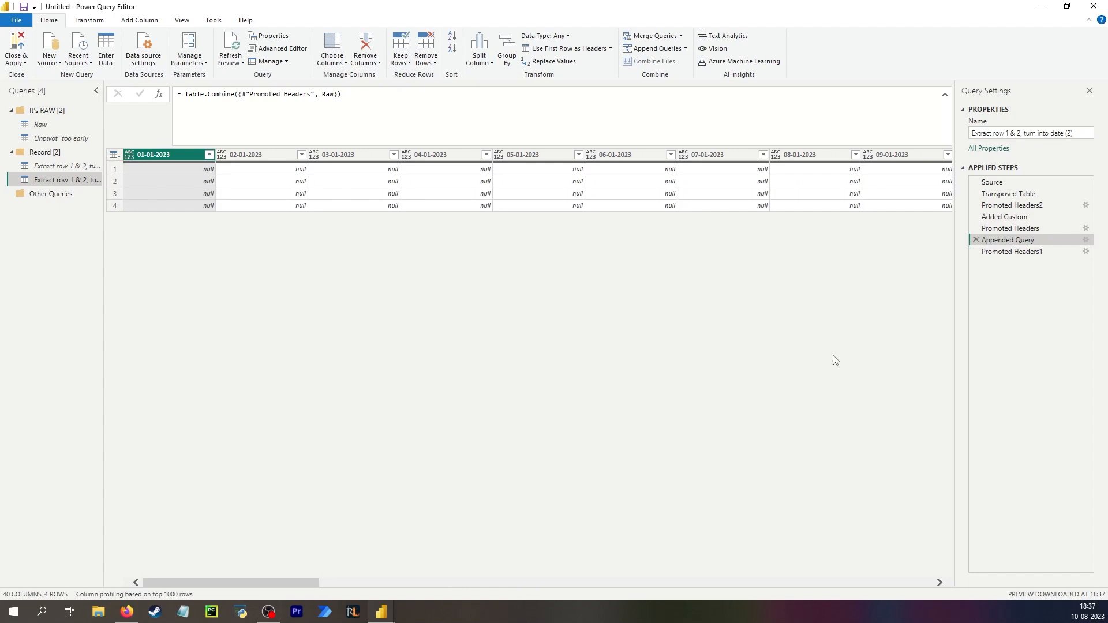
{"action": "left_click", "coordinate": [1027, 230]}
{"action": "left_click", "coordinate": [1024, 217]}
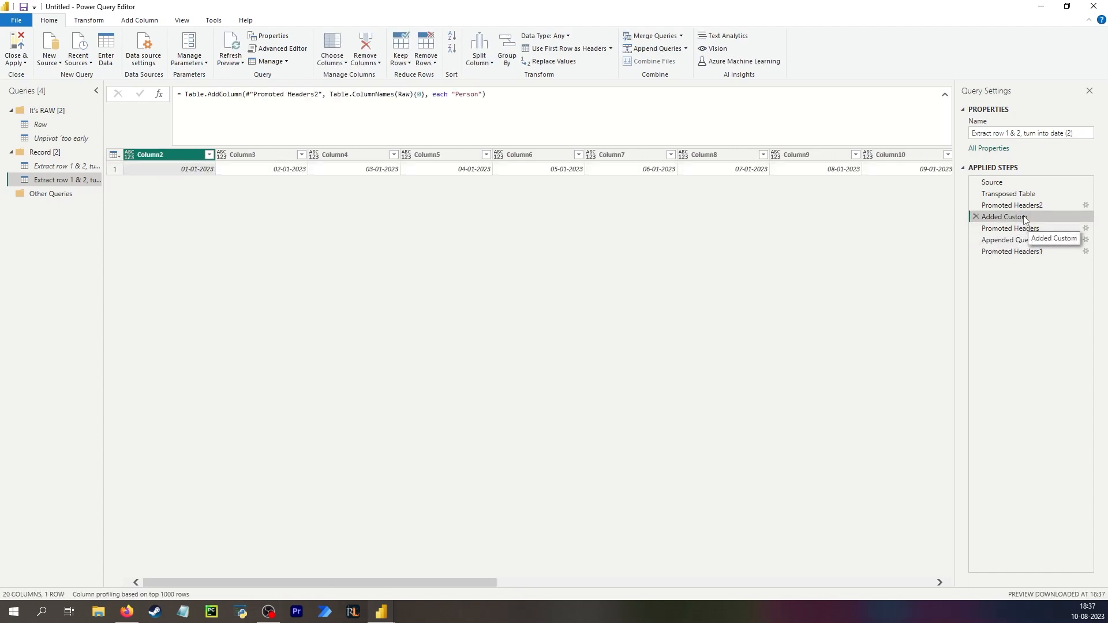
{"action": "left_click", "coordinate": [1030, 206]}
{"action": "left_click", "coordinate": [1025, 195]}
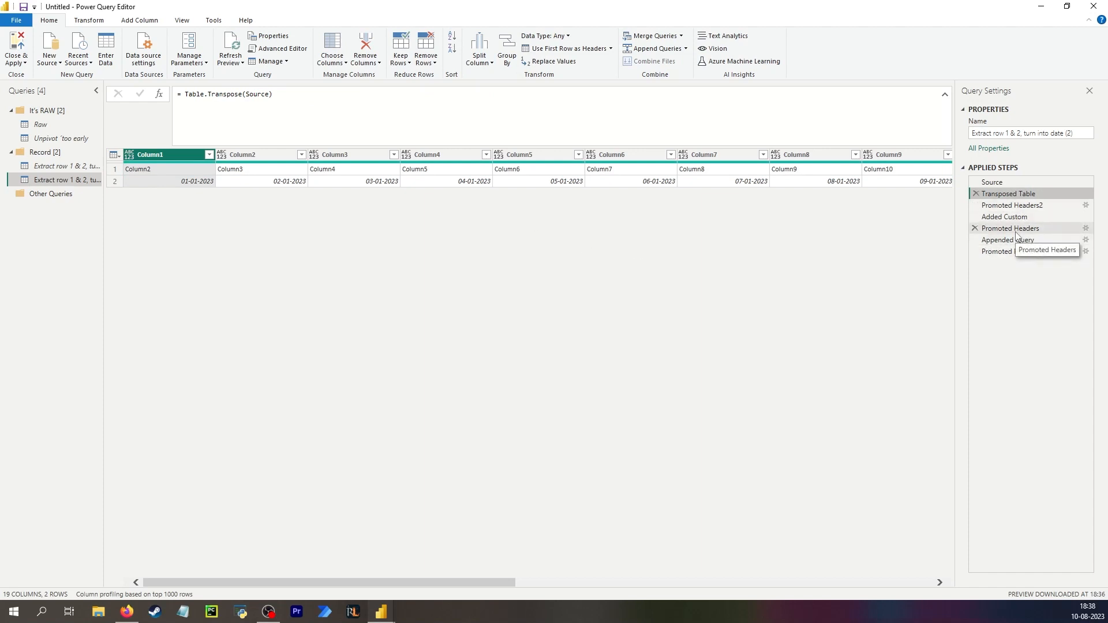
Reorder the applied steps so Appended Query comes directly after Promoted Headers2.
{"action": "left_click", "coordinate": [1032, 241]}
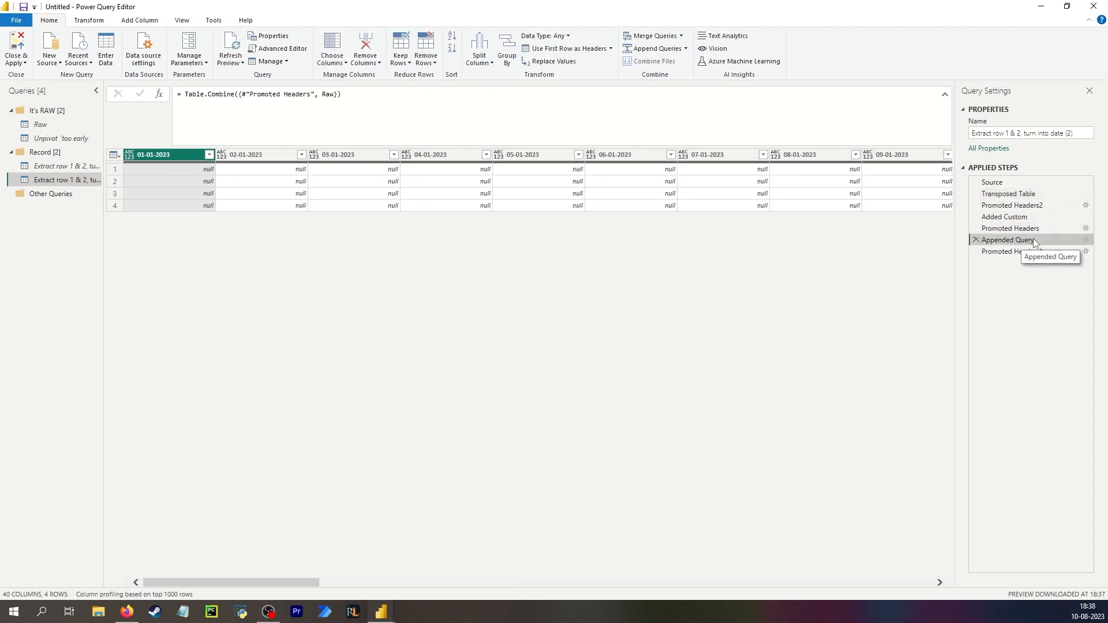
{"action": "left_click_drag", "start_coordinate": [1033, 238], "coordinate": [1032, 202]}
{"action": "left_click", "coordinate": [1031, 194]}
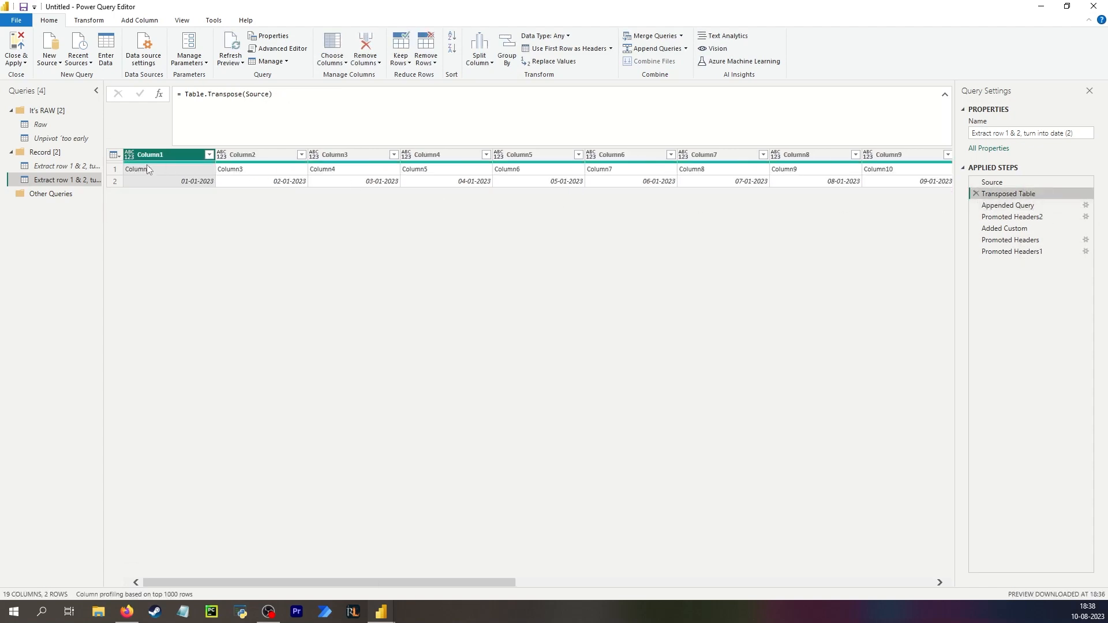
{"action": "left_click", "coordinate": [1019, 206]}
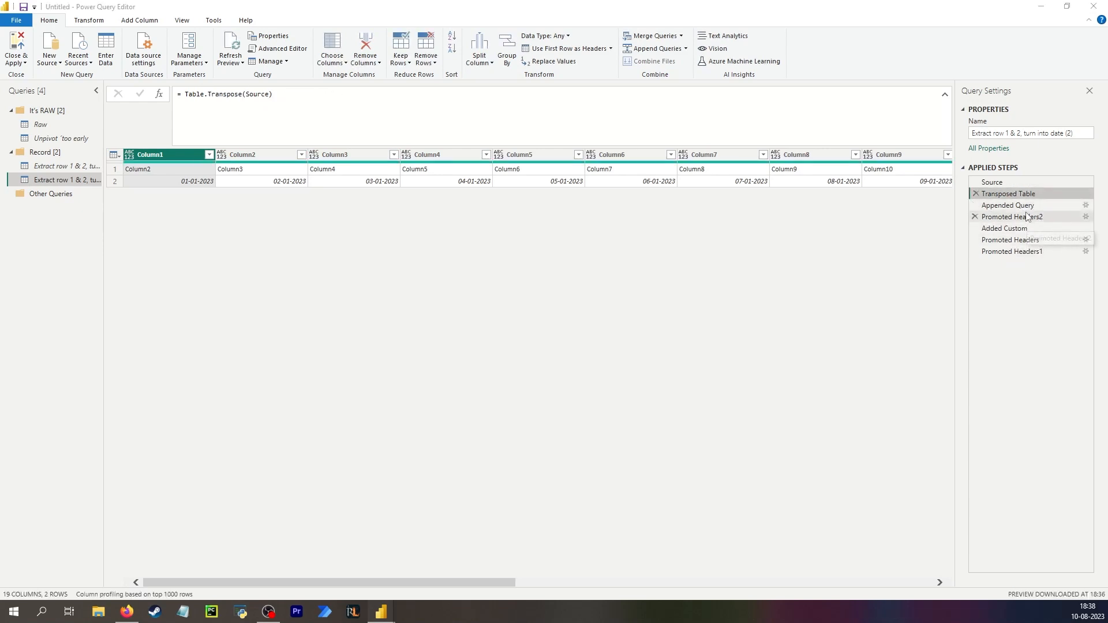
{"action": "left_click_drag", "start_coordinate": [1026, 216], "coordinate": [1027, 200]}
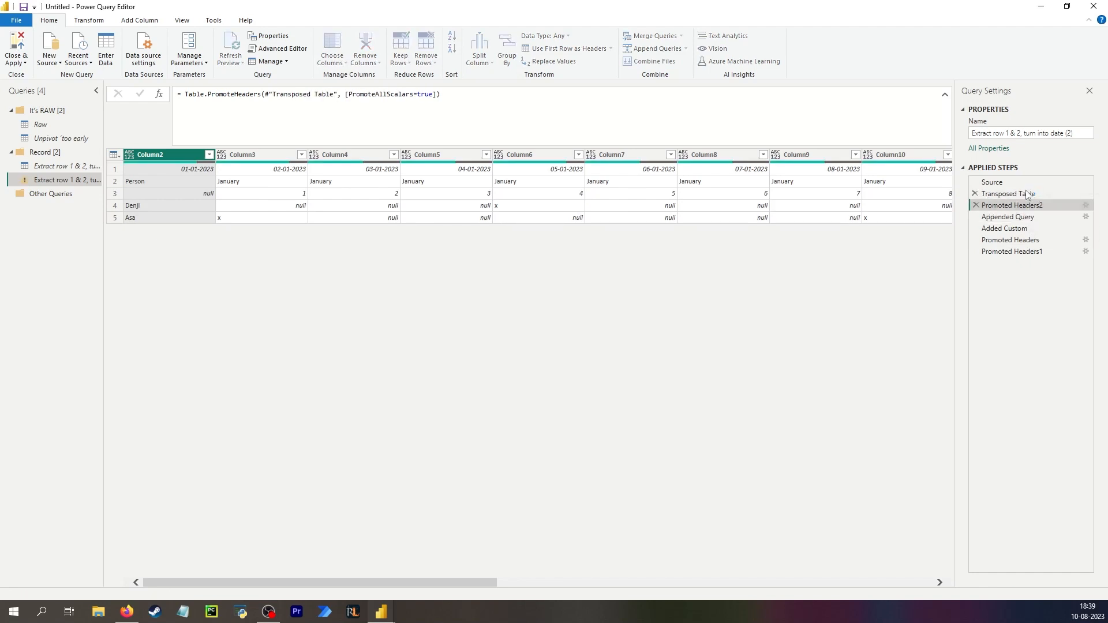
{"action": "left_click", "coordinate": [1027, 195]}
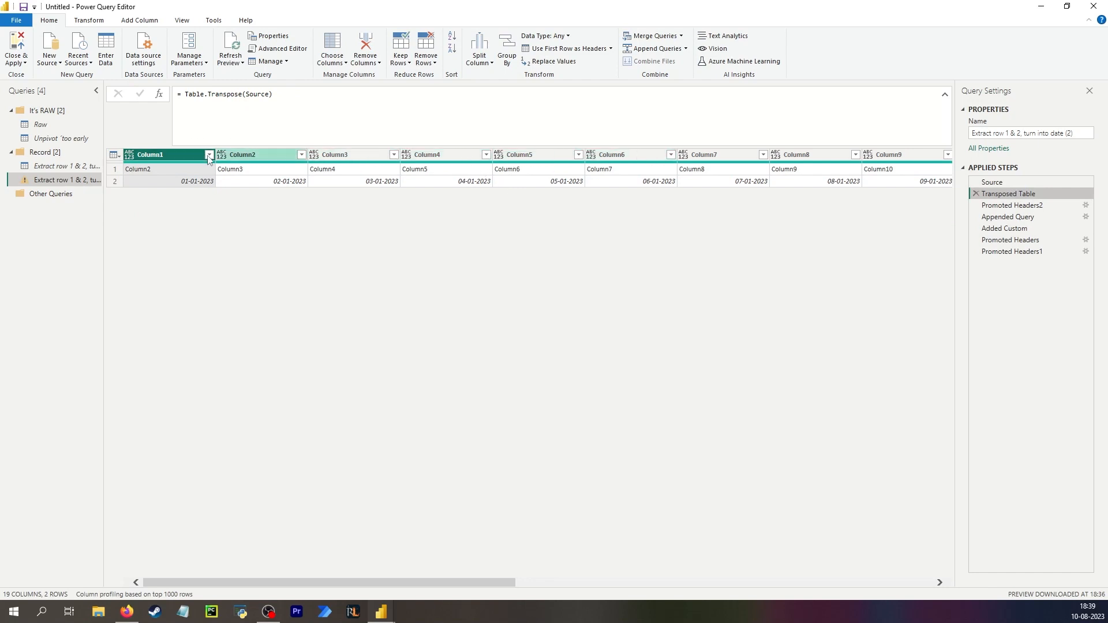
Inspect the tables at Source, Transposed Table, Promoted Headers2, Appended Query and Promoted Headers, and the Raw query.
{"action": "left_click", "coordinate": [140, 175]}
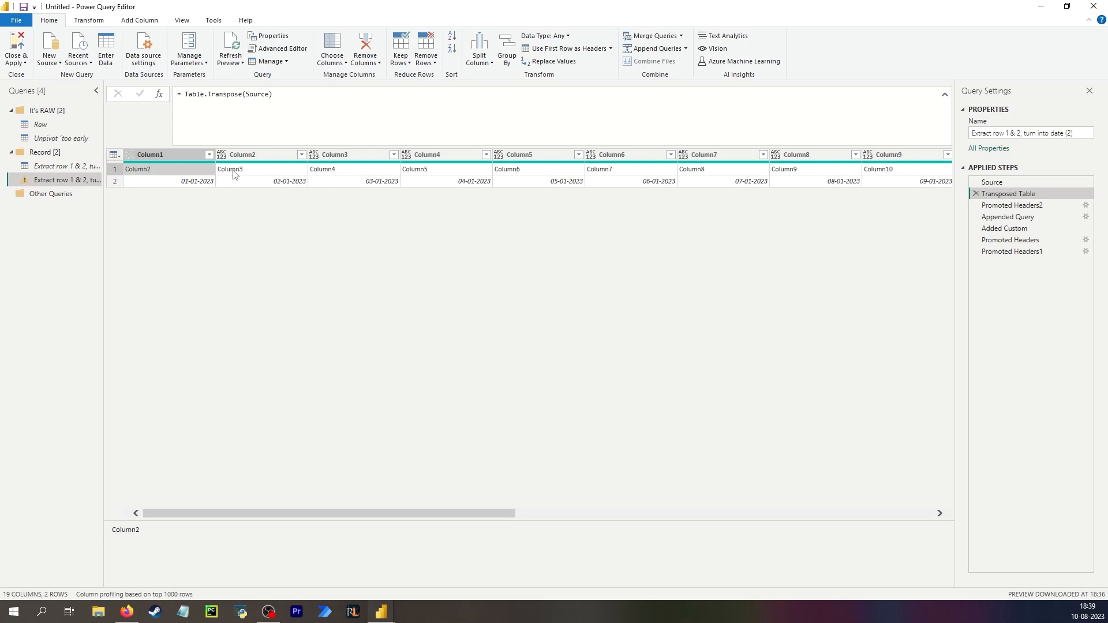
{"action": "left_click", "coordinate": [1014, 180]}
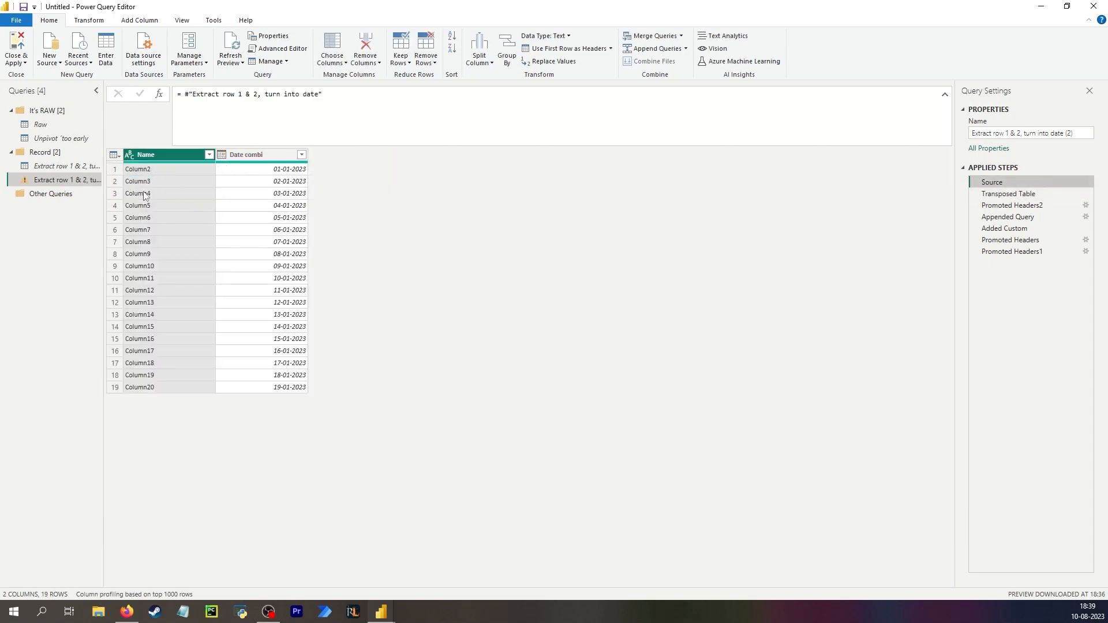
{"action": "left_click", "coordinate": [1021, 194]}
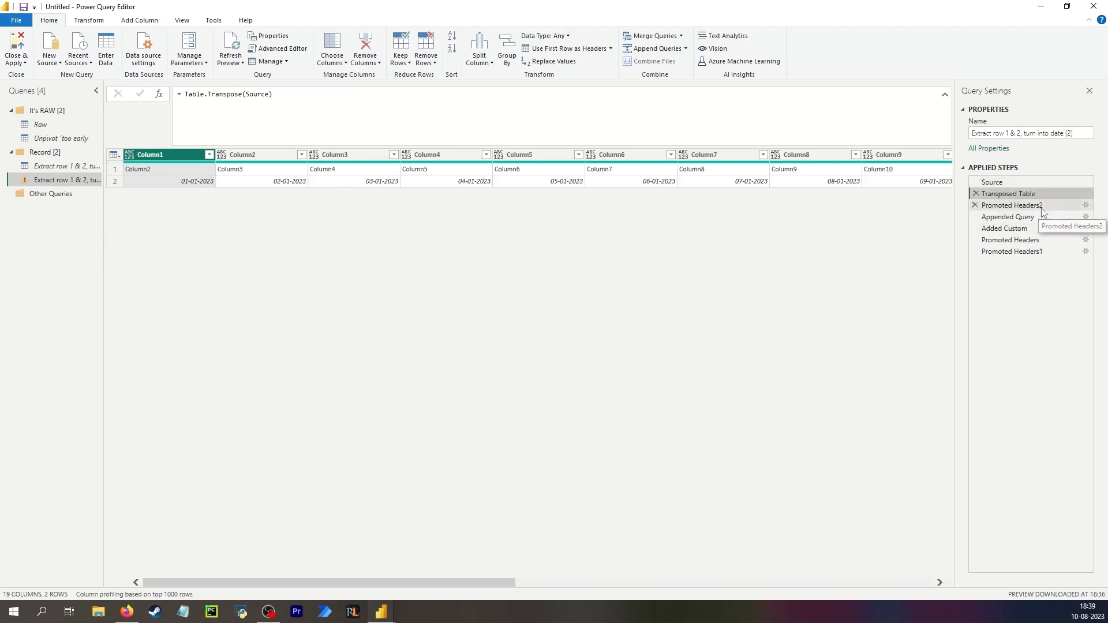
{"action": "left_click", "coordinate": [1021, 206]}
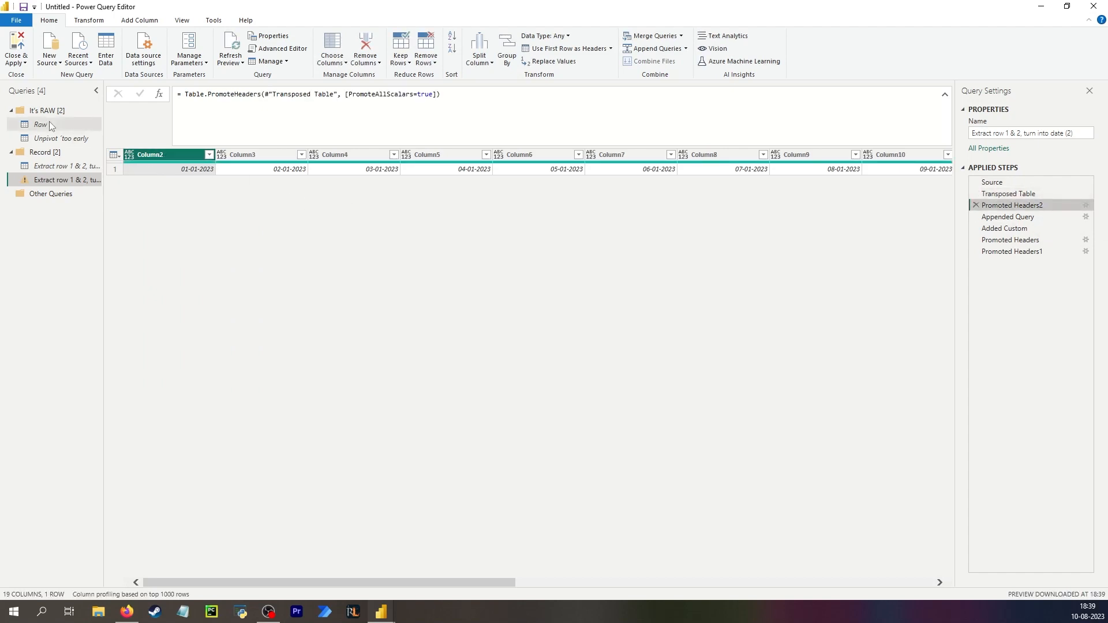
{"action": "left_click", "coordinate": [1025, 217]}
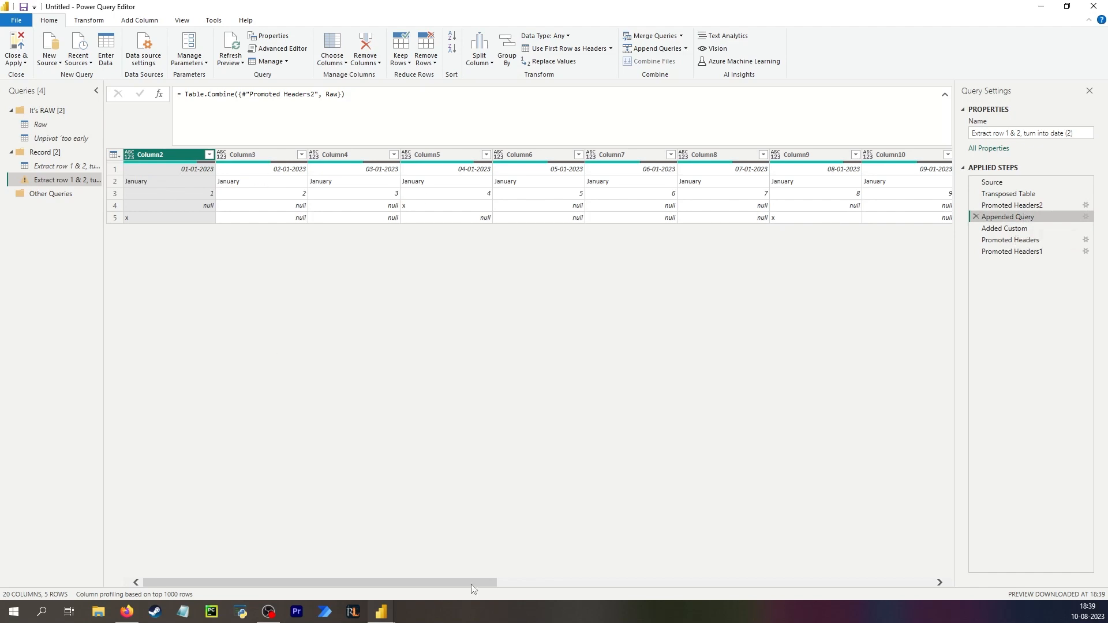
{"action": "left_click_drag", "start_coordinate": [470, 583], "coordinate": [924, 584]}
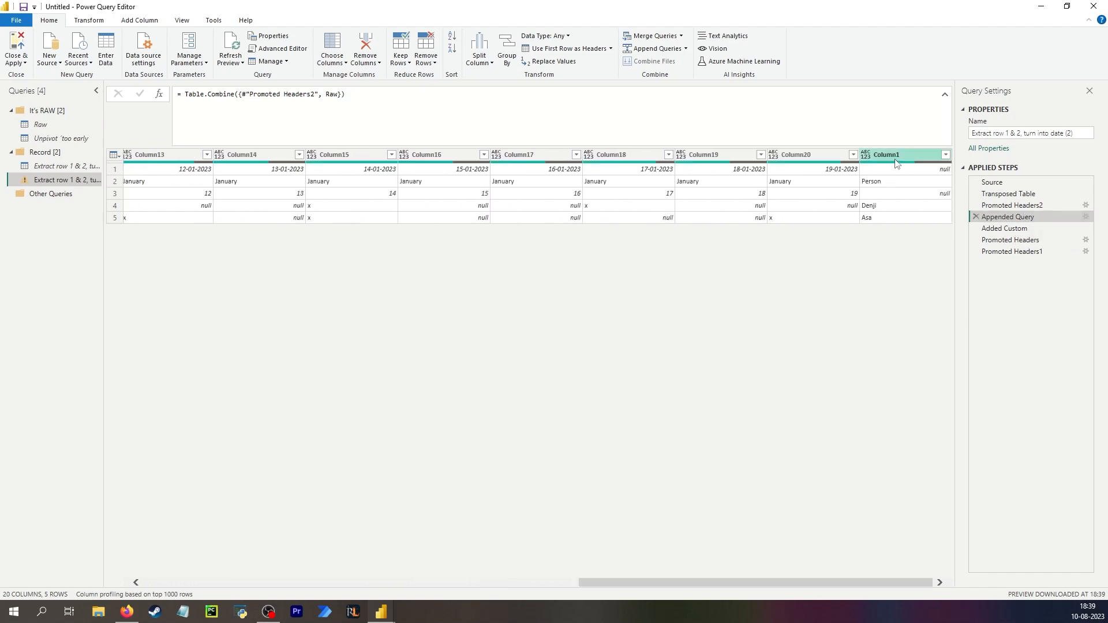
{"action": "left_click", "coordinate": [52, 124]}
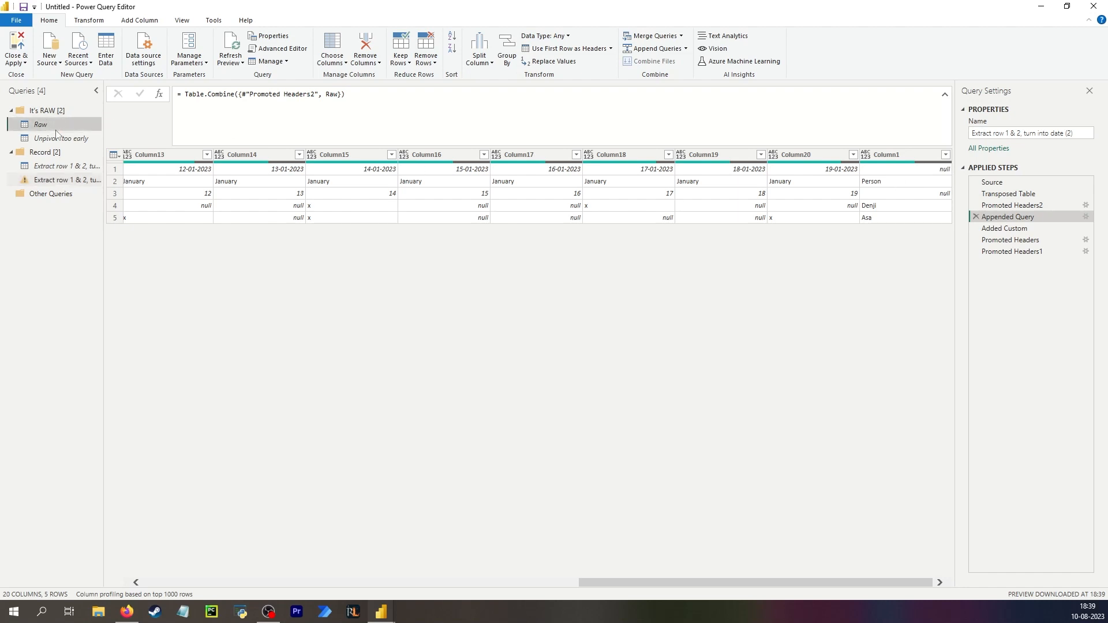
{"action": "left_click", "coordinate": [64, 179]}
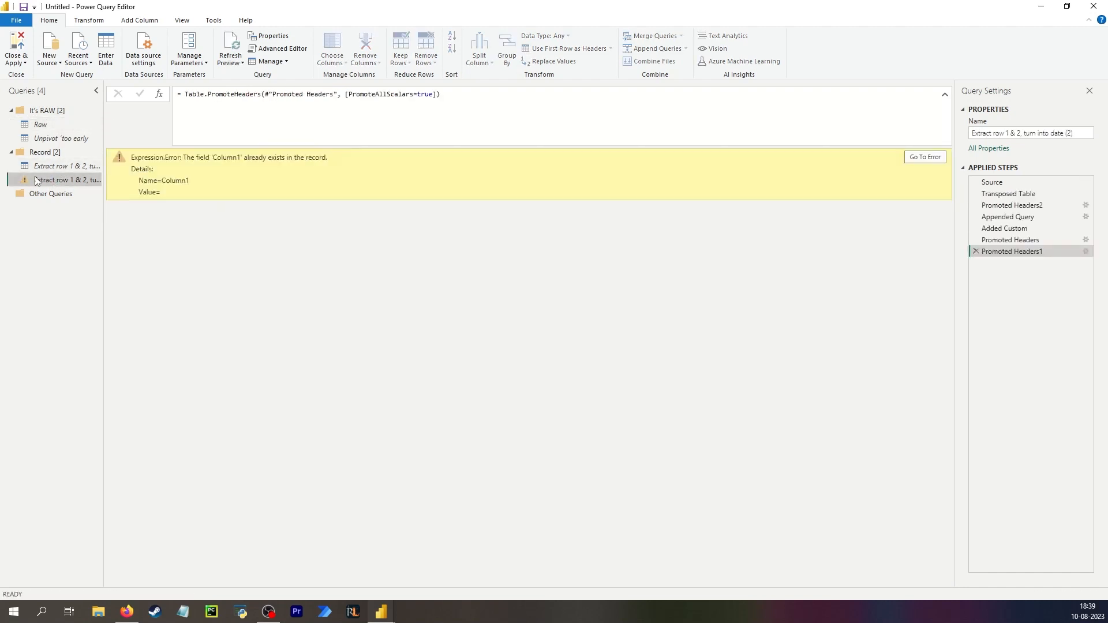
{"action": "left_click", "coordinate": [1014, 217]}
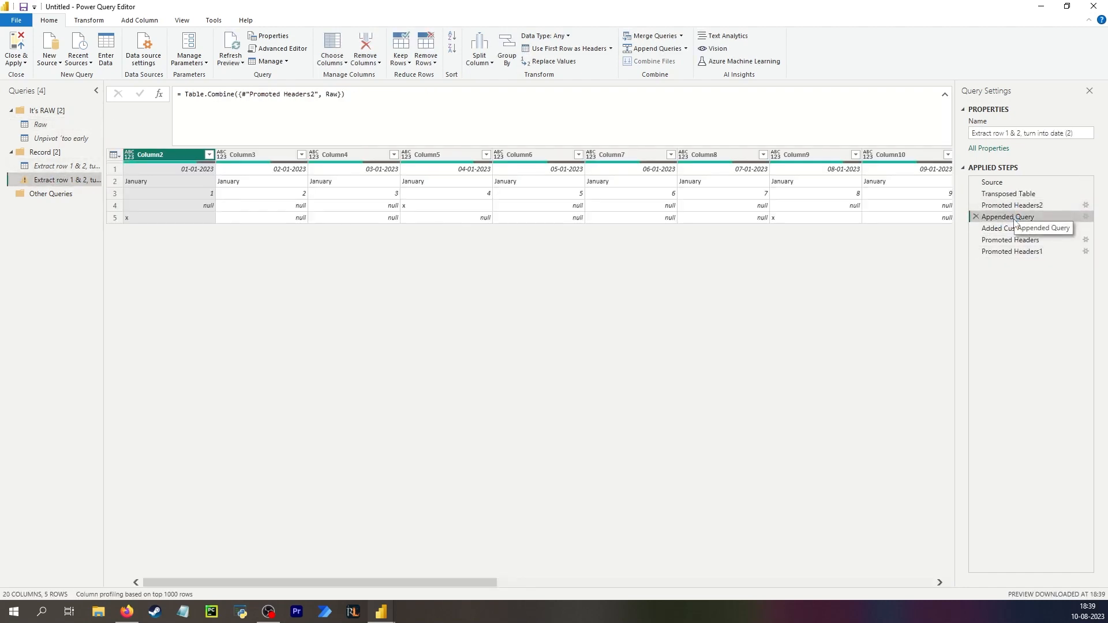
{"action": "left_click", "coordinate": [1028, 209]}
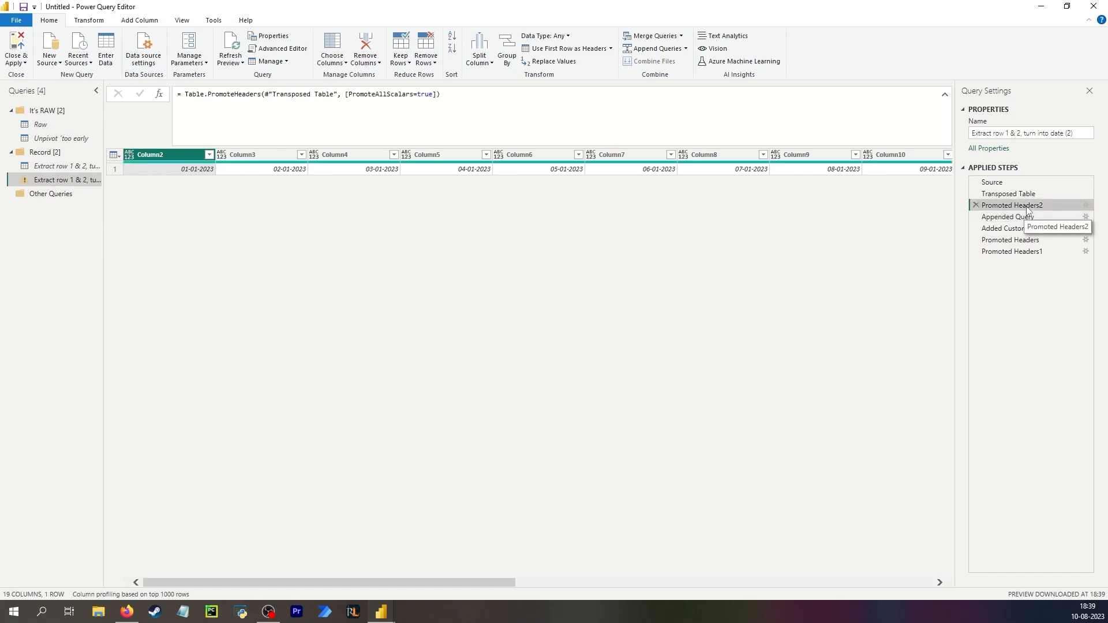
{"action": "left_click", "coordinate": [1022, 242]}
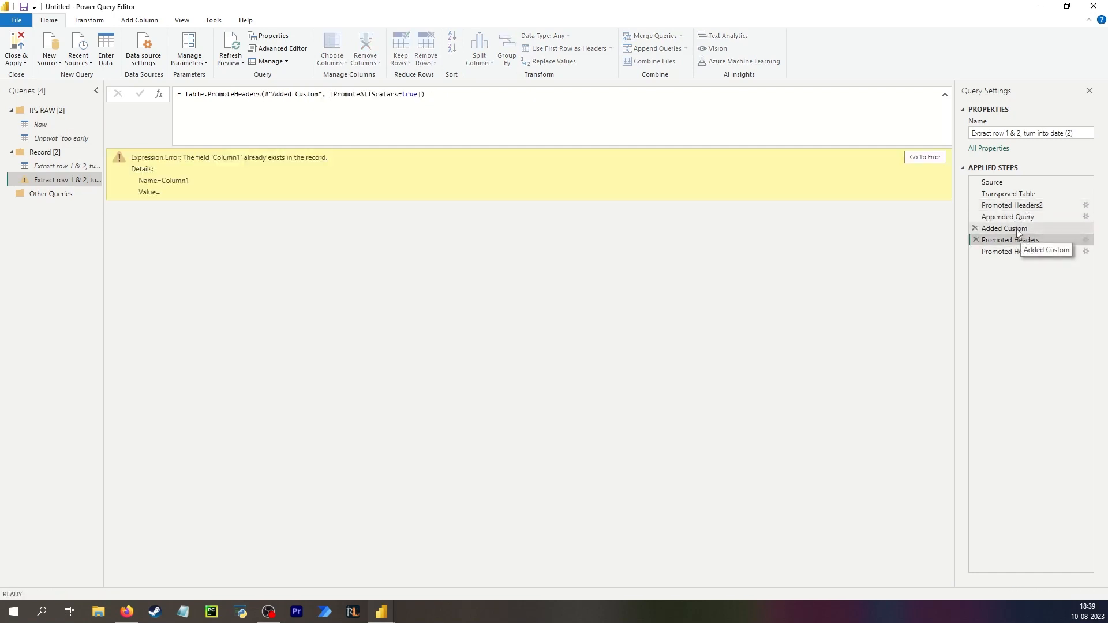
Move the Added Custom step above Appended Query and delete the final Promoted Headers1 step.
{"action": "left_click", "coordinate": [1019, 229]}
{"action": "left_click_drag", "start_coordinate": [1018, 229], "coordinate": [1036, 216]}
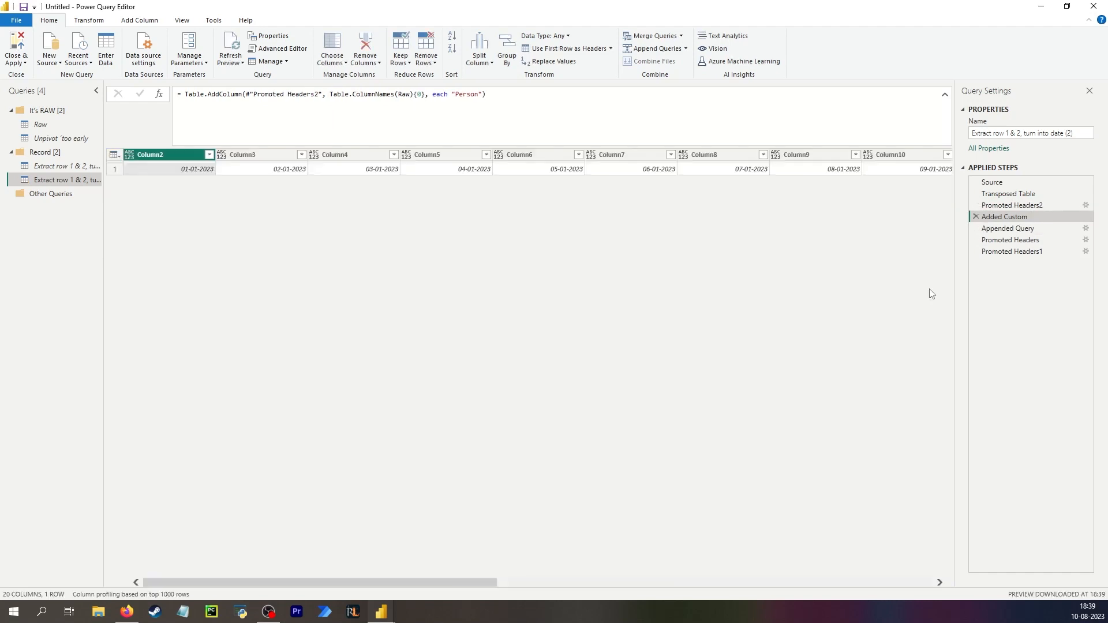
{"action": "left_click_drag", "start_coordinate": [459, 584], "coordinate": [947, 576]}
{"action": "left_click", "coordinate": [906, 155]}
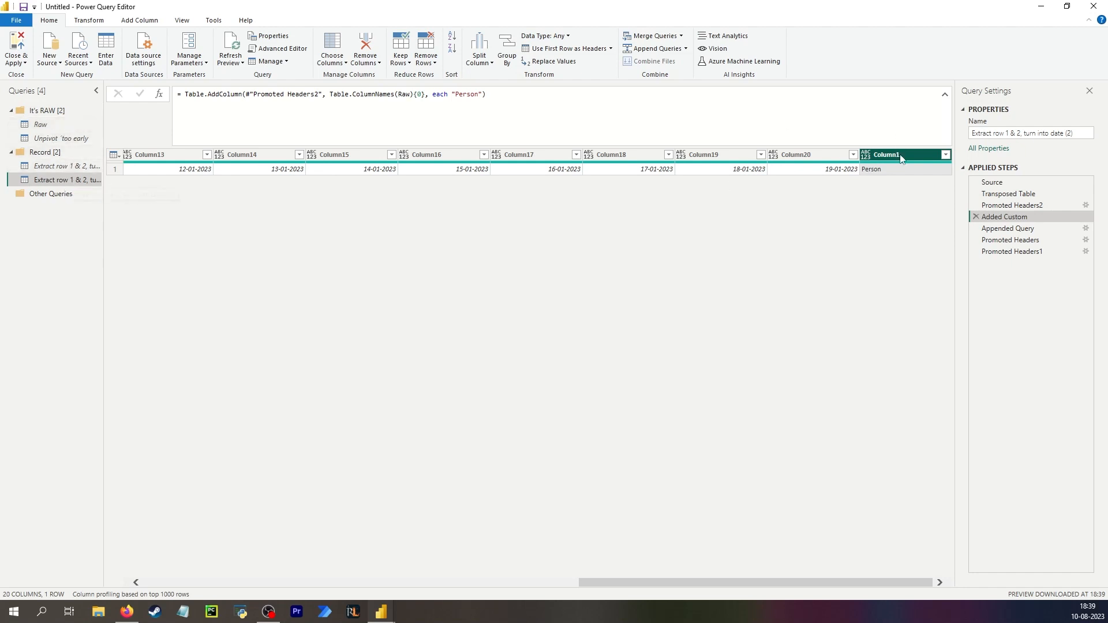
{"action": "left_click", "coordinate": [1022, 229]}
{"action": "left_click", "coordinate": [881, 179]}
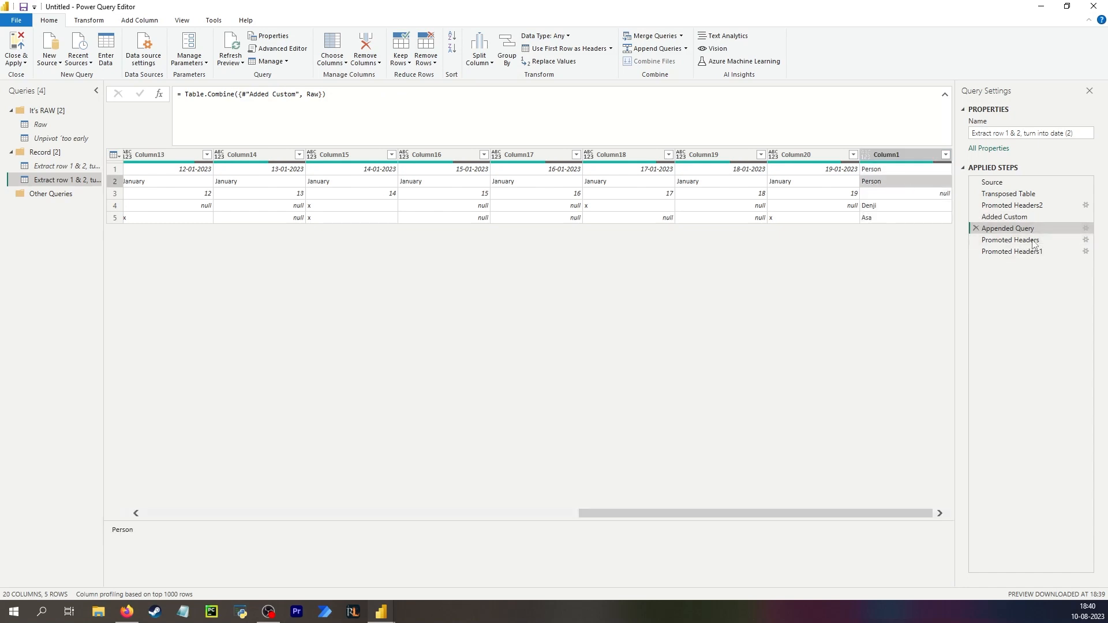
{"action": "left_click", "coordinate": [975, 251]}
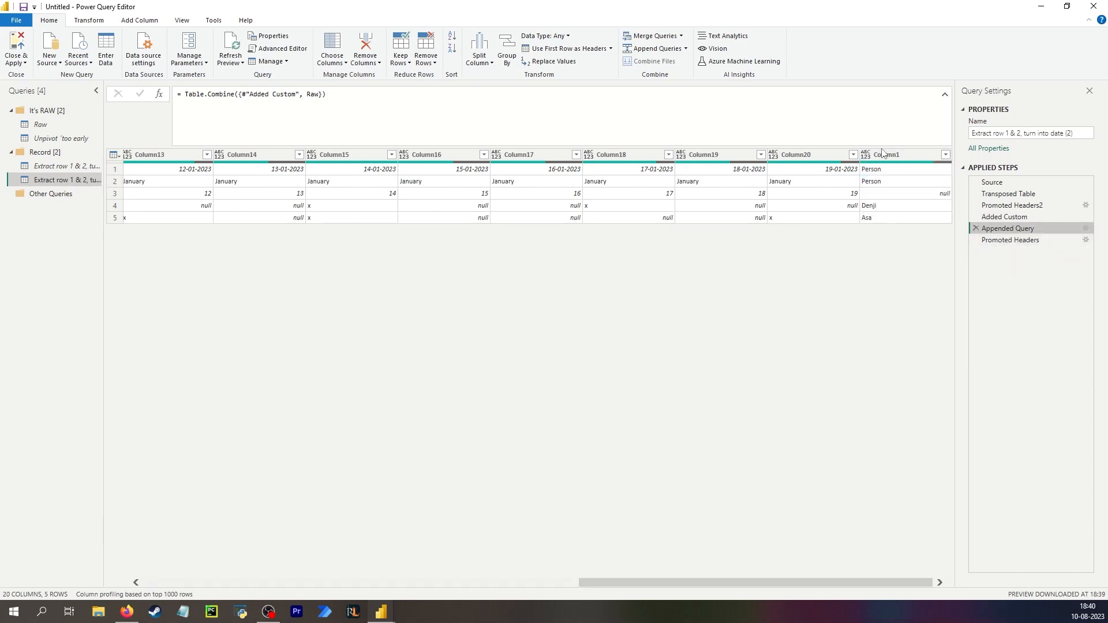
After the Promoted Headers step, remove the top 2 rows of the table.
{"action": "left_click", "coordinate": [881, 168]}
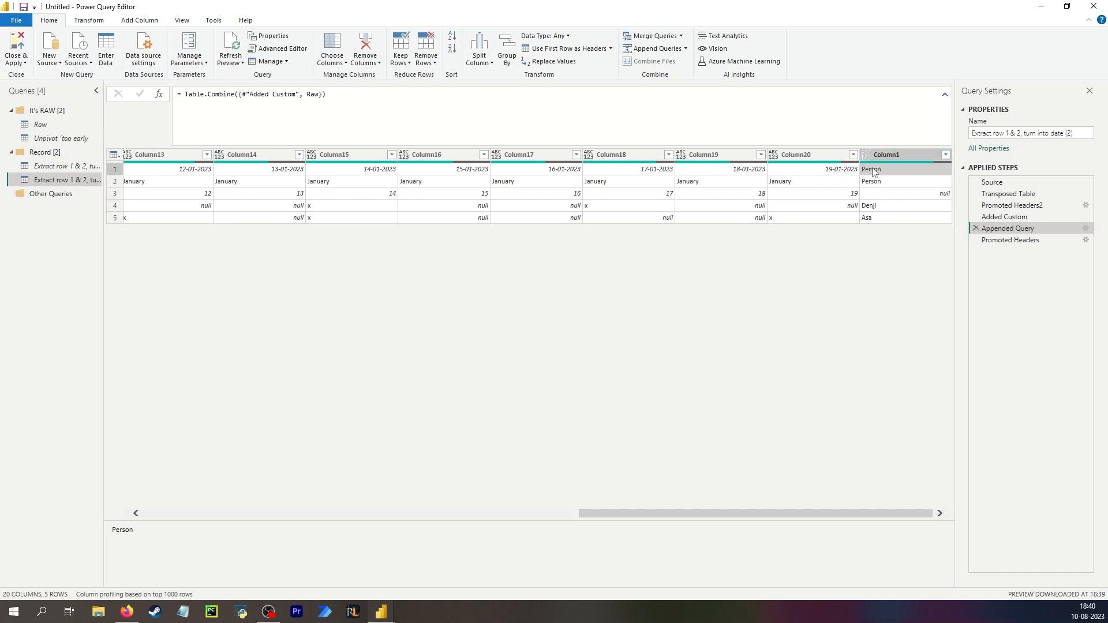
{"action": "left_click", "coordinate": [1010, 239]}
{"action": "left_click_drag", "start_coordinate": [790, 583], "coordinate": [248, 576]}
{"action": "left_click", "coordinate": [195, 169]}
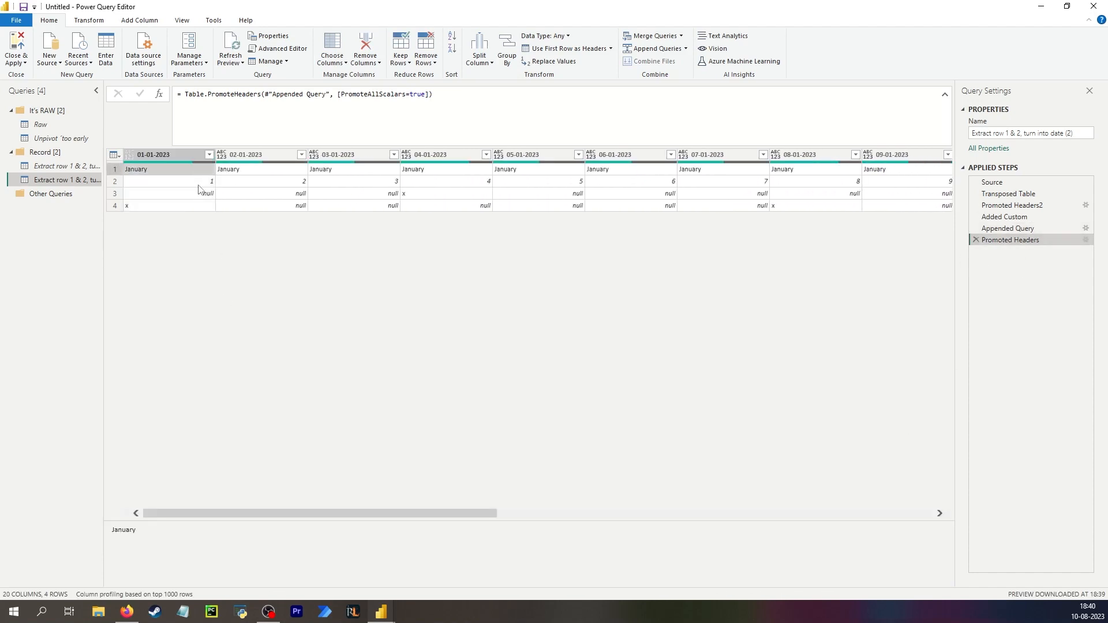
{"action": "left_click", "coordinate": [433, 62]}
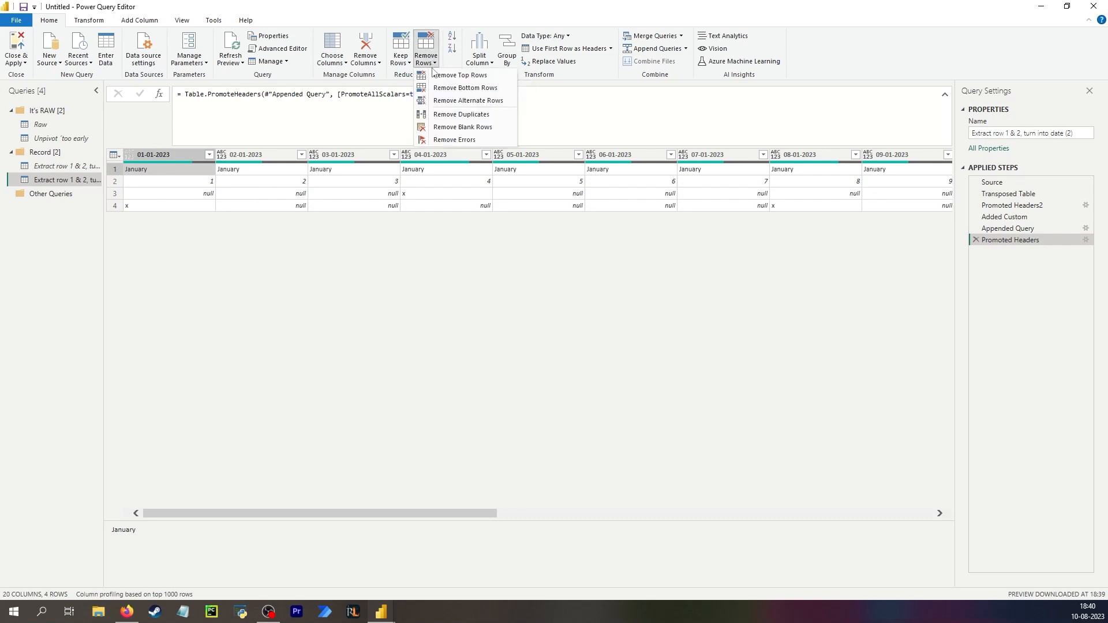
{"action": "left_click", "coordinate": [460, 76]}
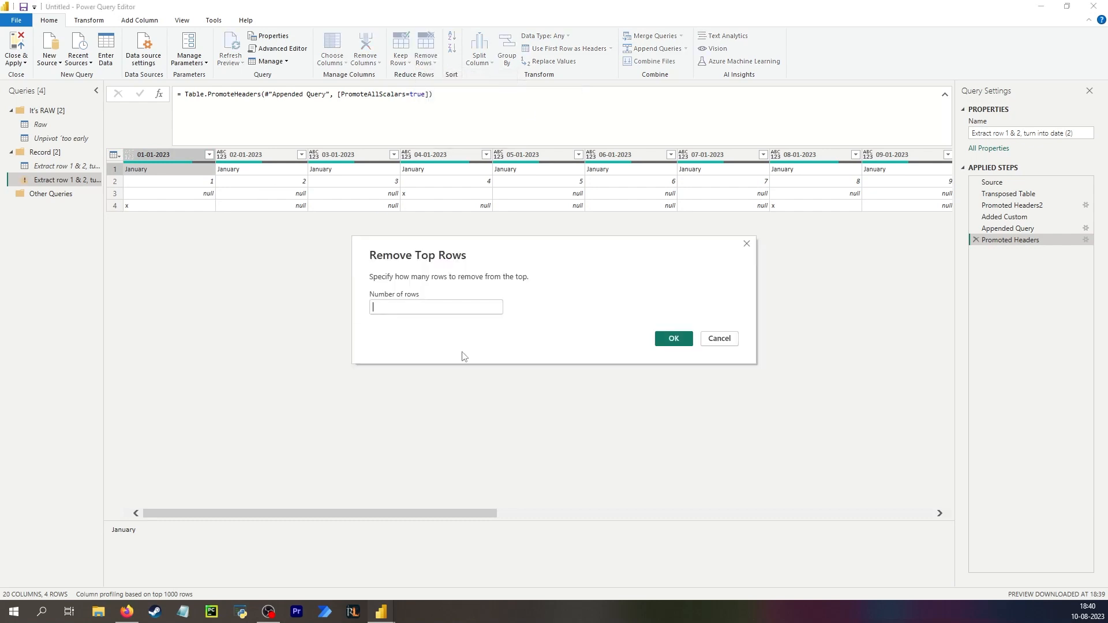
{"action": "type", "text": "2"}
{"action": "left_click", "coordinate": [674, 339]}
Move the Person column to the beginning of the table.
{"action": "scroll", "coordinate": [889, 173], "scroll_direction": "right", "scroll_amount": 10}
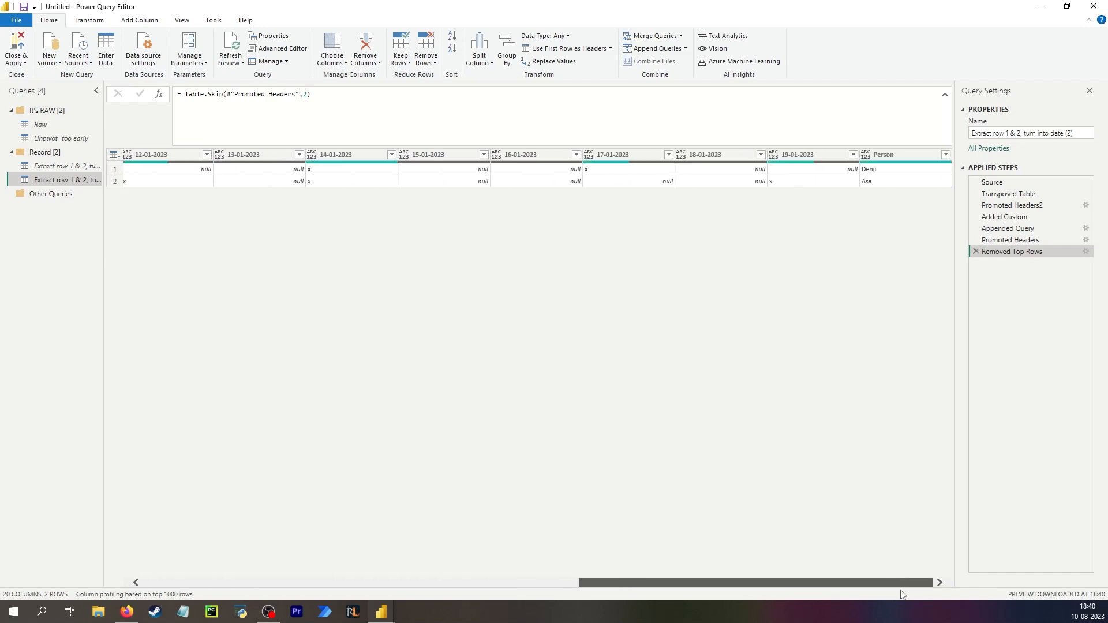
{"action": "left_click", "coordinate": [892, 160]}
{"action": "right_click", "coordinate": [918, 157]}
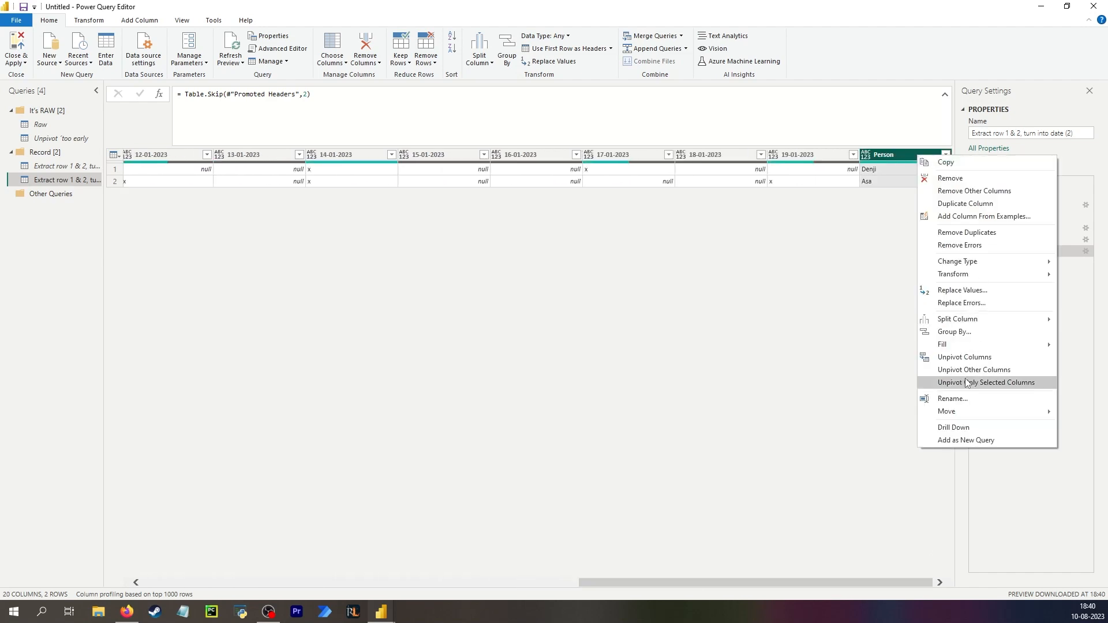
{"action": "mouse_move", "coordinate": [967, 412]}
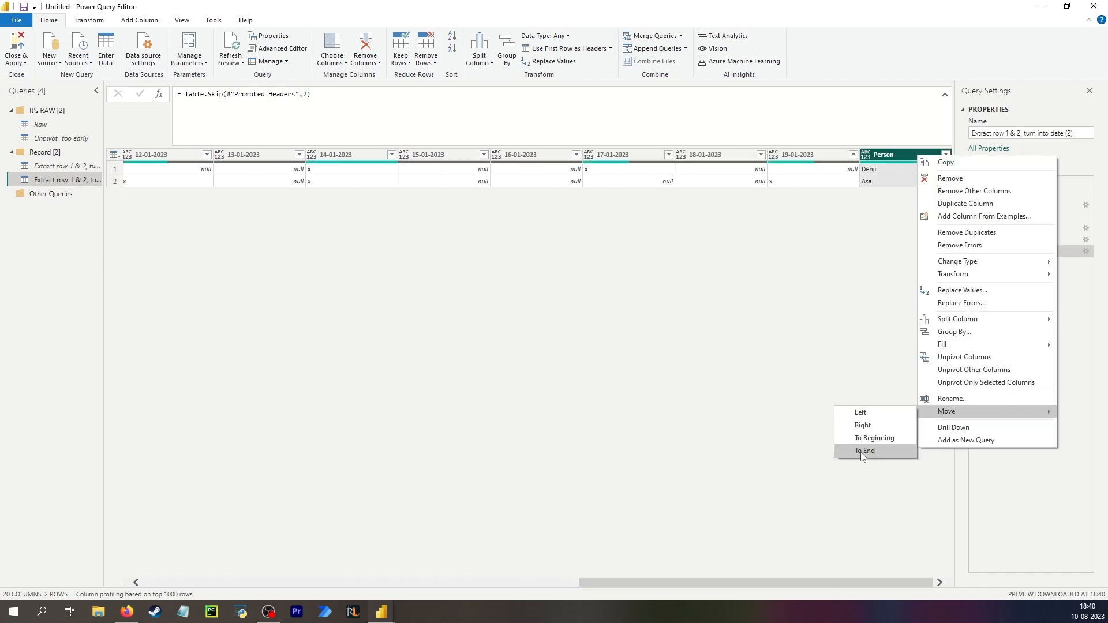
{"action": "left_click", "coordinate": [875, 442]}
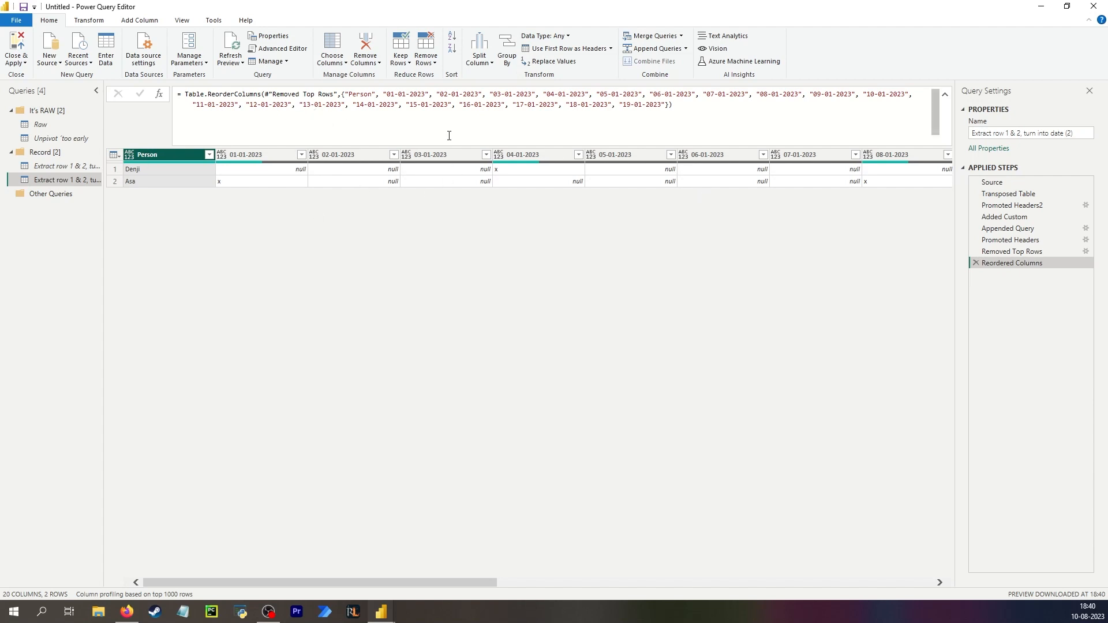
Copy the Table.ColumnNames(Raw){0} expression from the Added Custom step and paste it over the Reordered Columns column list.
{"action": "key", "text": "Up"}
{"action": "key", "text": "Up"}
{"action": "key", "text": "Up"}
{"action": "key", "text": "Up"}
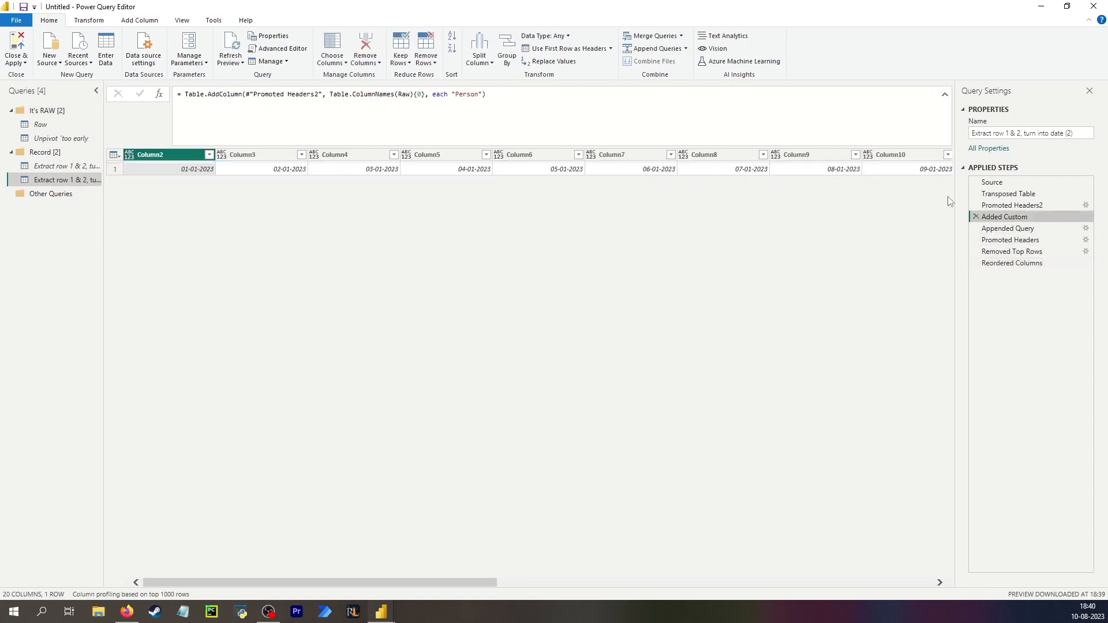
{"action": "left_click_drag", "start_coordinate": [329, 96], "coordinate": [425, 96]}
{"action": "key", "text": "ctrl+c"}
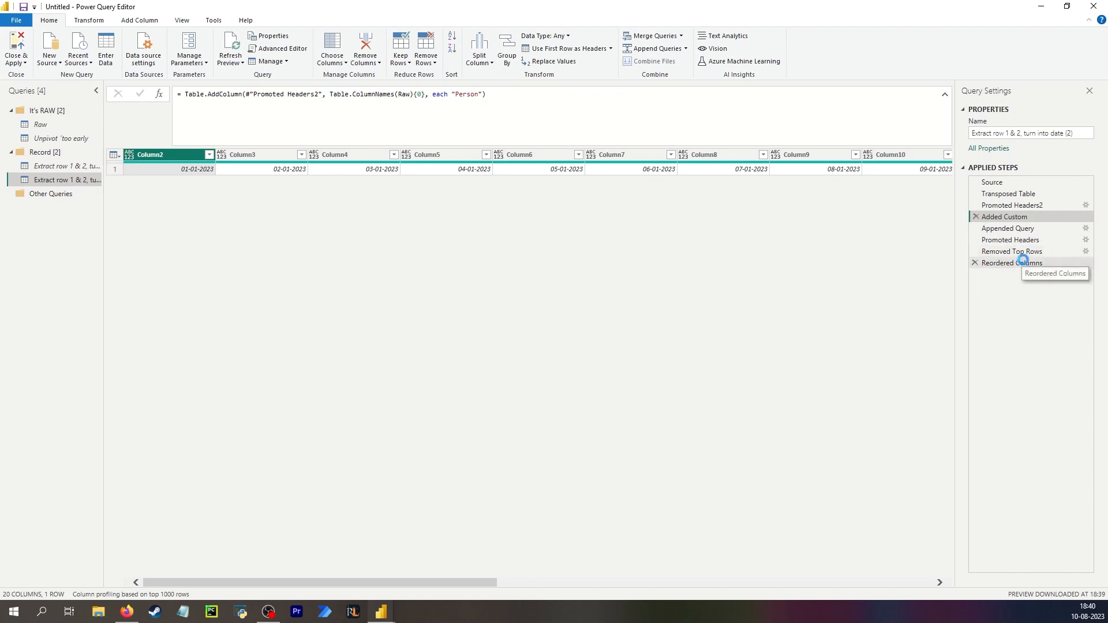
{"action": "left_click", "coordinate": [1012, 263]}
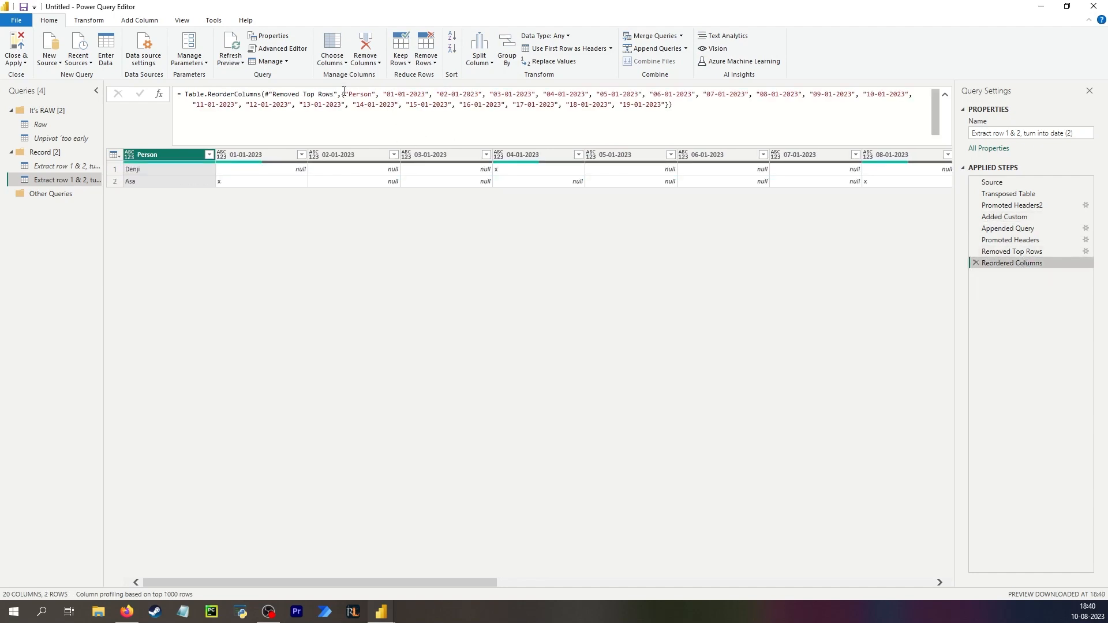
{"action": "left_click_drag", "start_coordinate": [344, 94], "coordinate": [662, 105]}
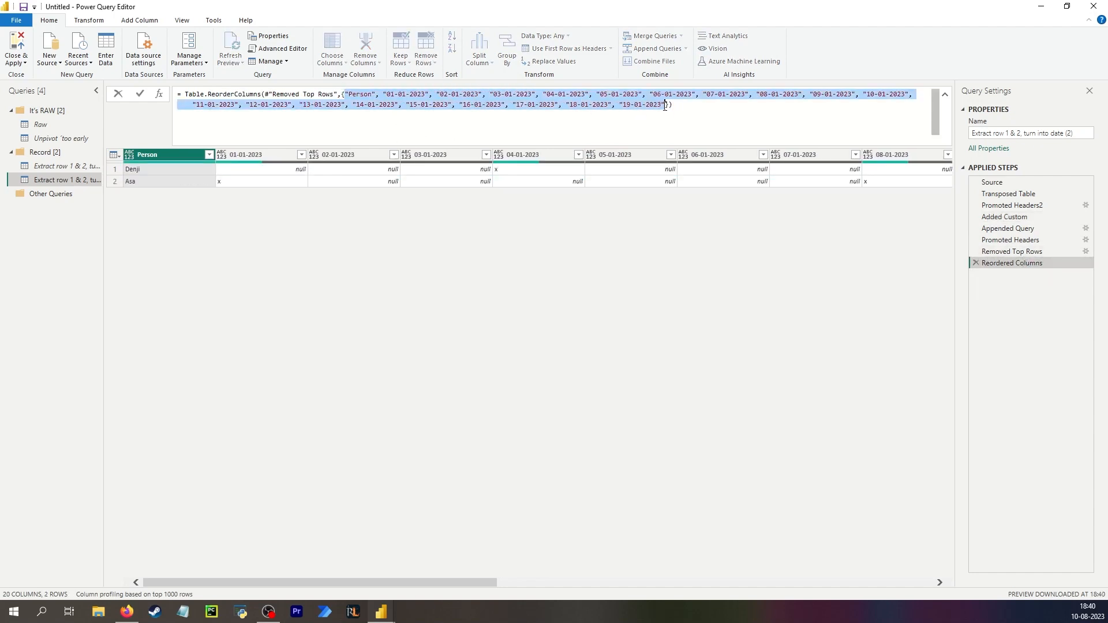
{"action": "key", "text": "ctrl+v"}
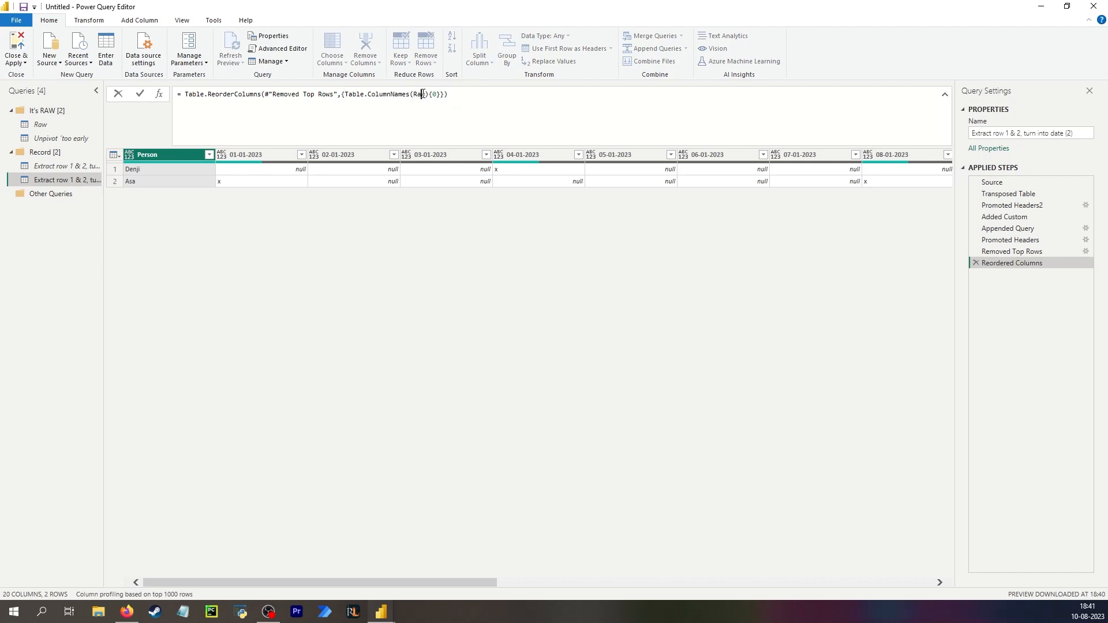
Point the pasted expression to #"Removed Top Rows" and index it with List.Count(Table.ColumnNames) - 1.
{"action": "double_click", "coordinate": [422, 94]}
{"action": "type", "text": "#"}
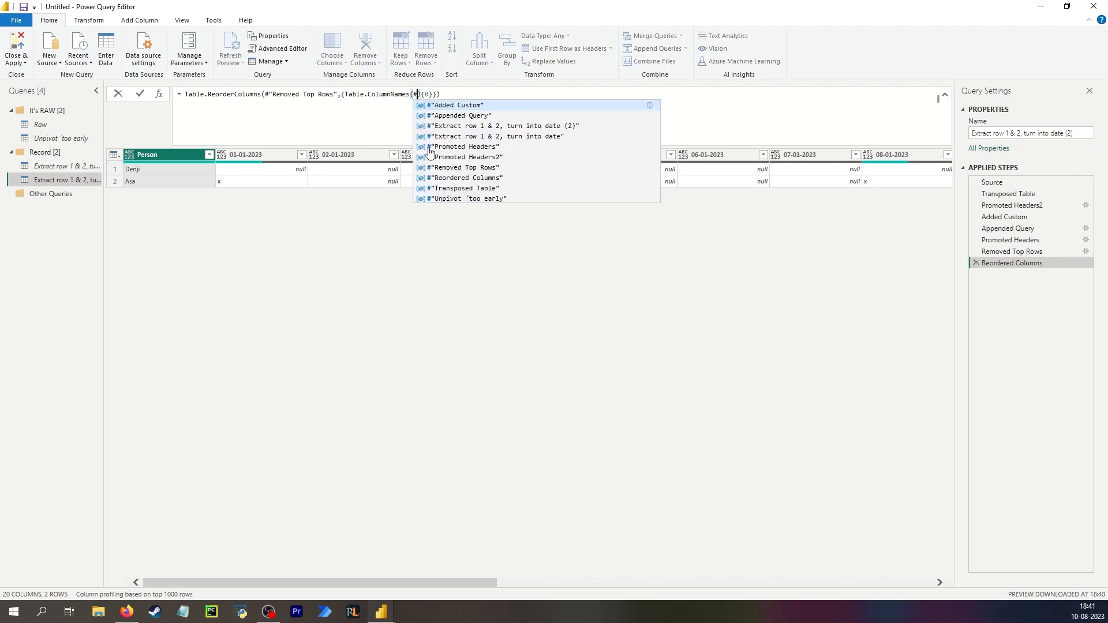
{"action": "left_click", "coordinate": [480, 169]}
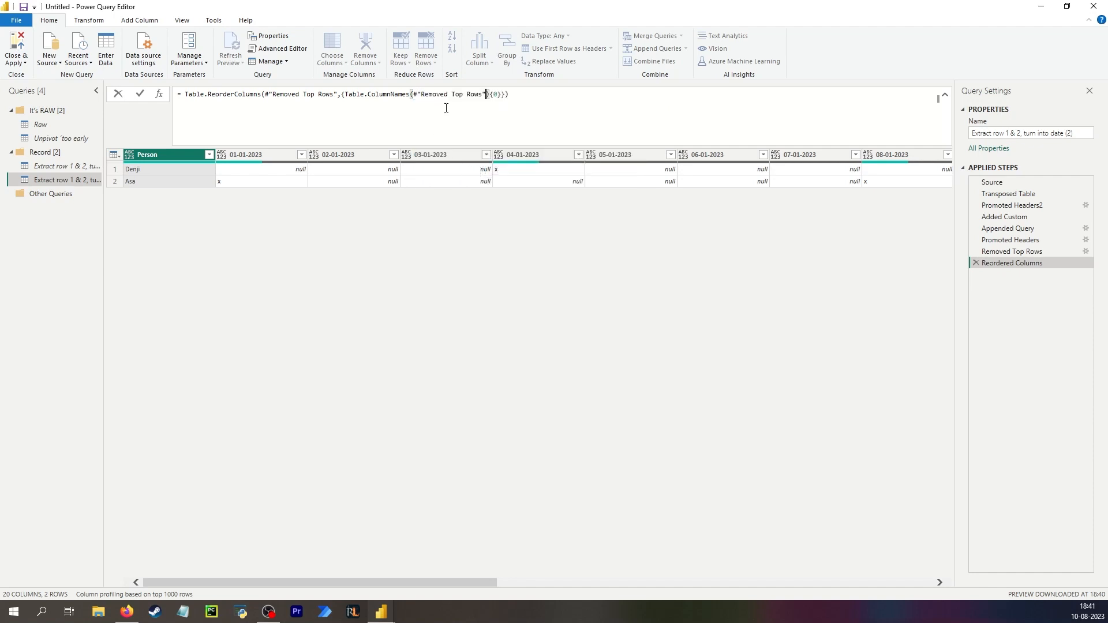
{"action": "left_click", "coordinate": [498, 93]}
{"action": "double_click", "coordinate": [496, 93]}
{"action": "type", "text": "Listco"}
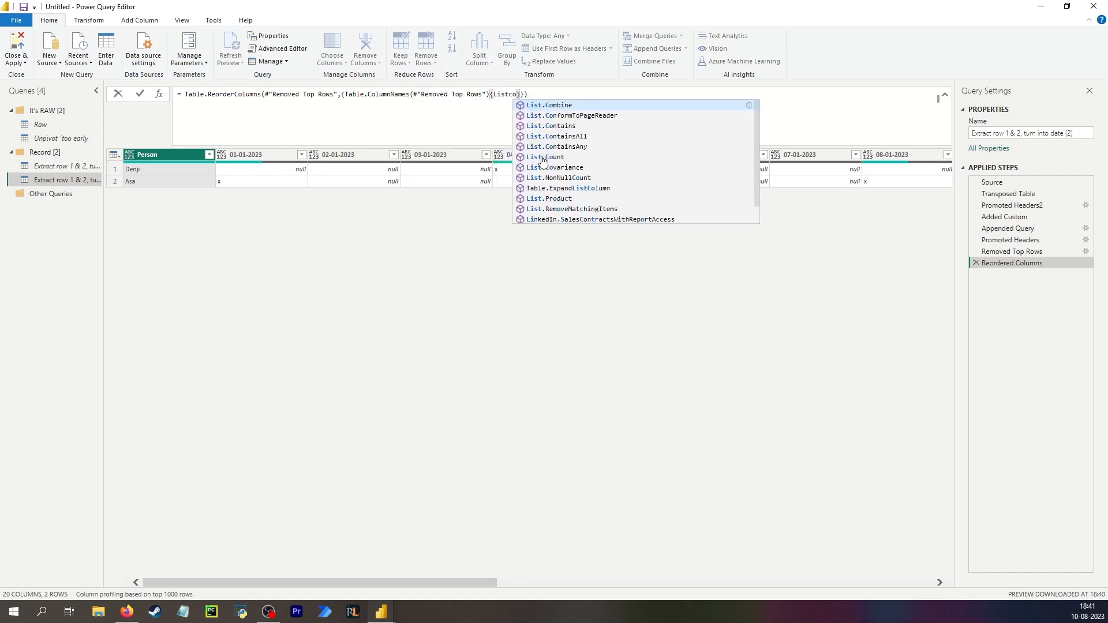
{"action": "key", "text": "Down"}
{"action": "key", "text": "Down"}
{"action": "key", "text": "Down"}
{"action": "key", "text": "Down"}
{"action": "key", "text": "Down"}
{"action": "key", "text": "Tab"}
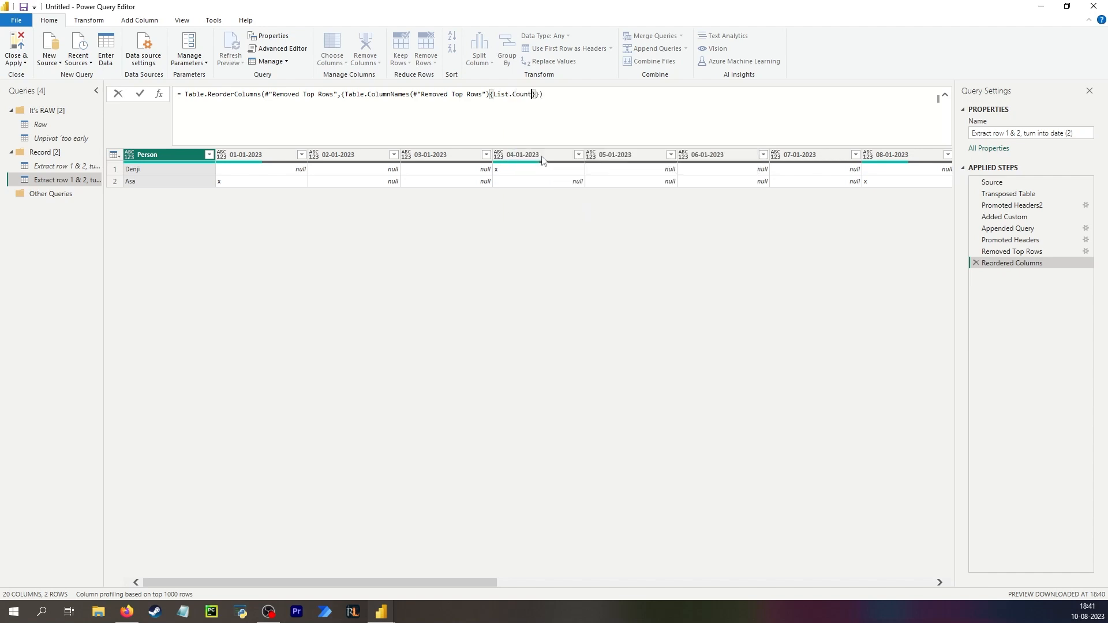
{"action": "type", "text": "(Table.ColumnNames"}
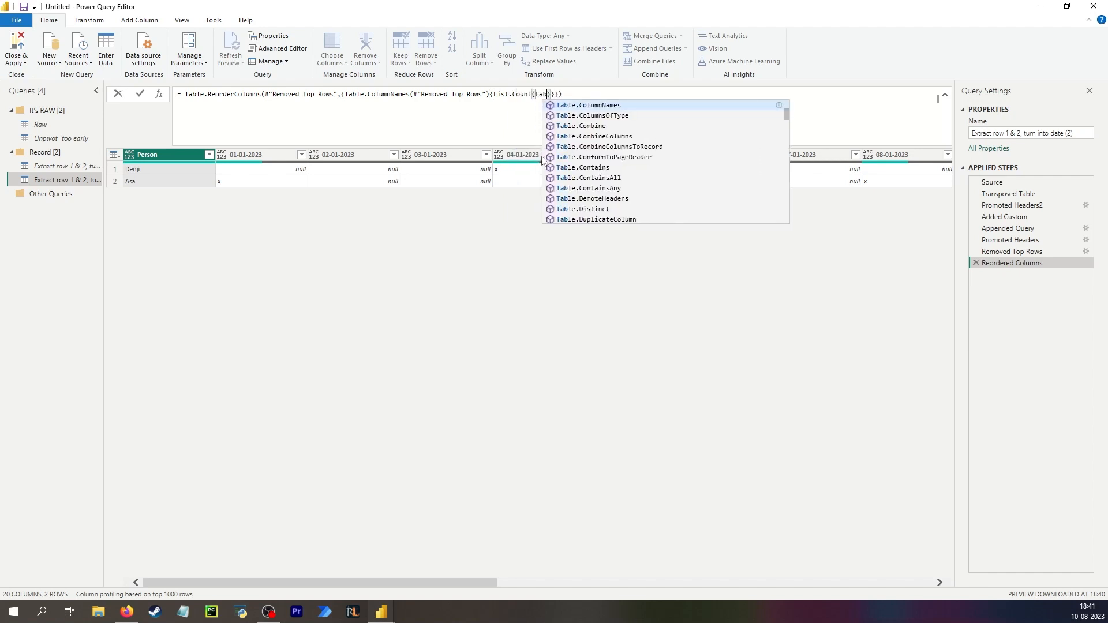
{"action": "key", "text": "Tab"}
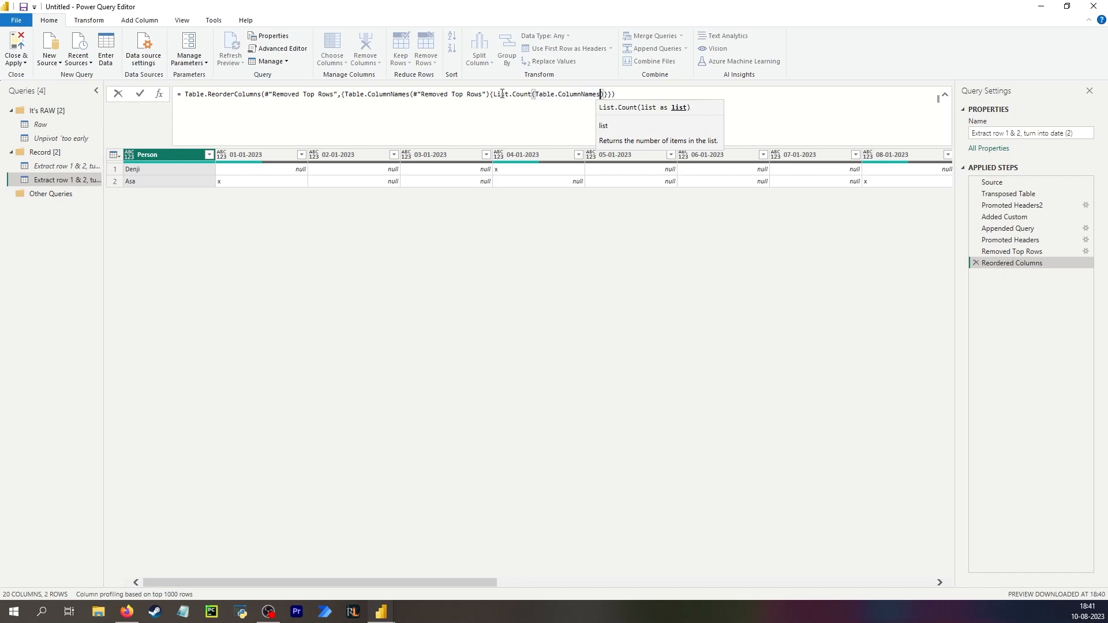
{"action": "left_click", "coordinate": [603, 94]}
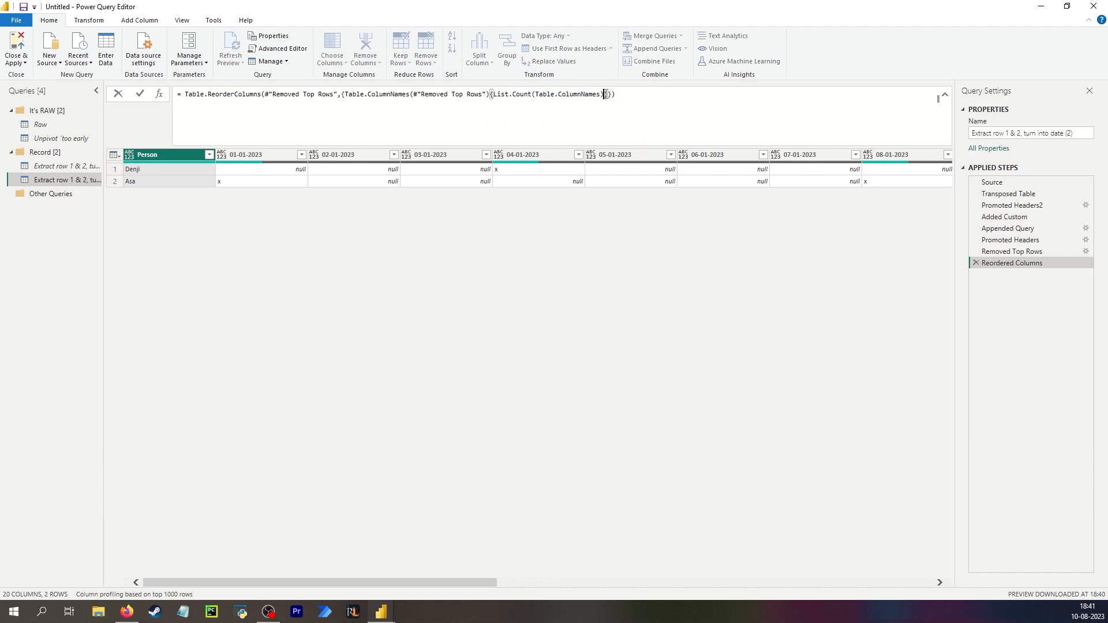
{"action": "type", "text": "- 1"}
Append Table.ColumnNames(#"Removed Top Rows"){0} as a second item of the reorder list and commit the formula.
{"action": "left_click_drag", "start_coordinate": [342, 94], "coordinate": [630, 94]}
{"action": "key", "text": "ctrl+c"}
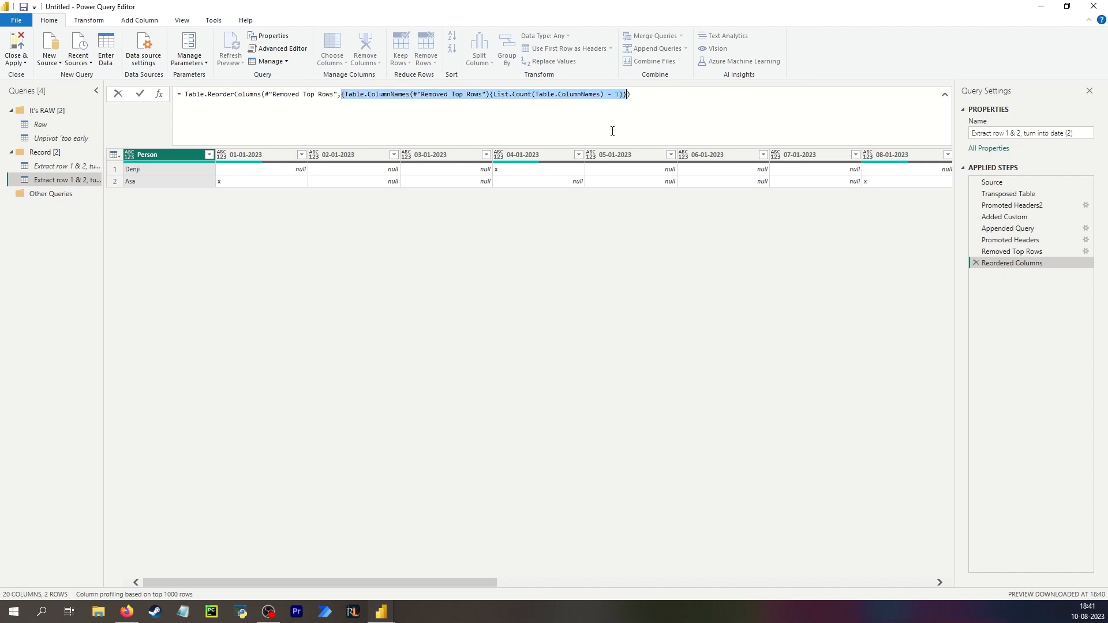
{"action": "left_click", "coordinate": [344, 94]}
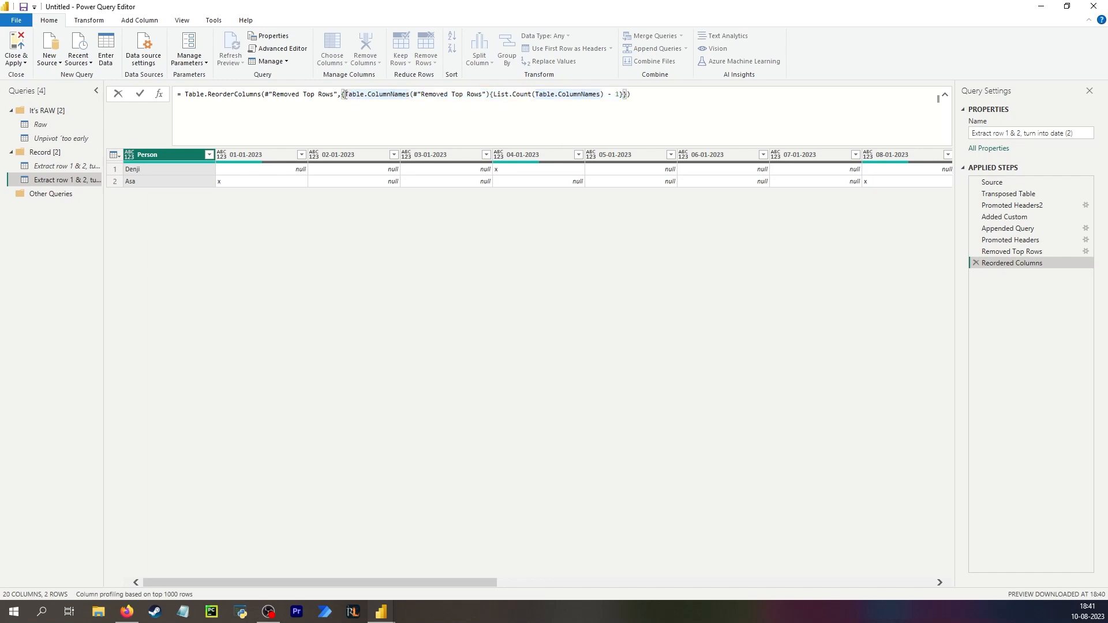
{"action": "left_click", "coordinate": [629, 96]}
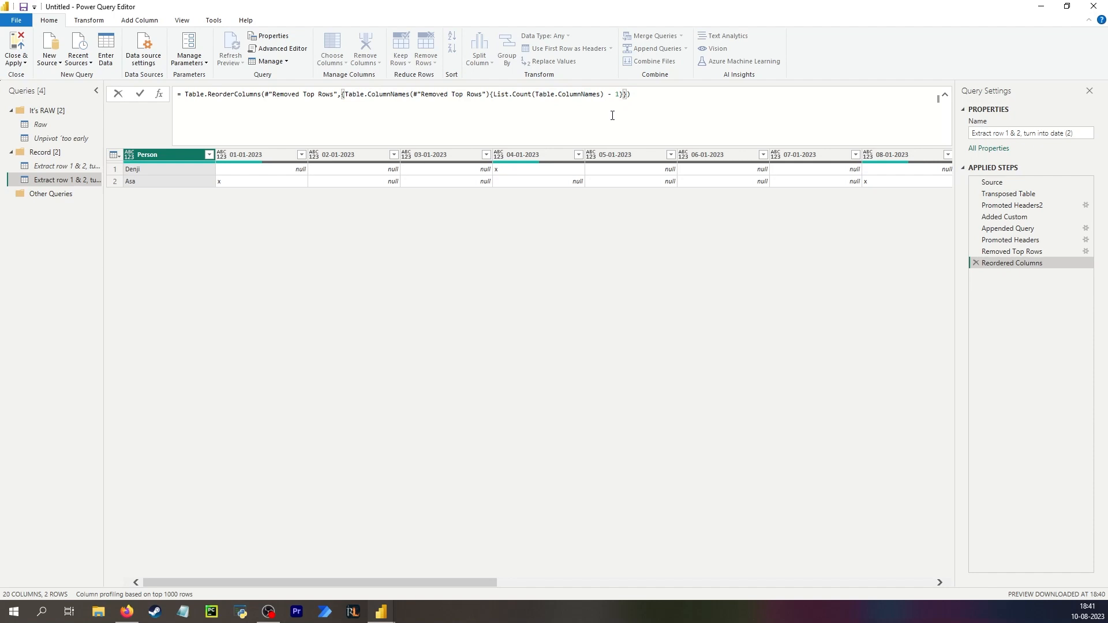
{"action": "type", "text": ","}
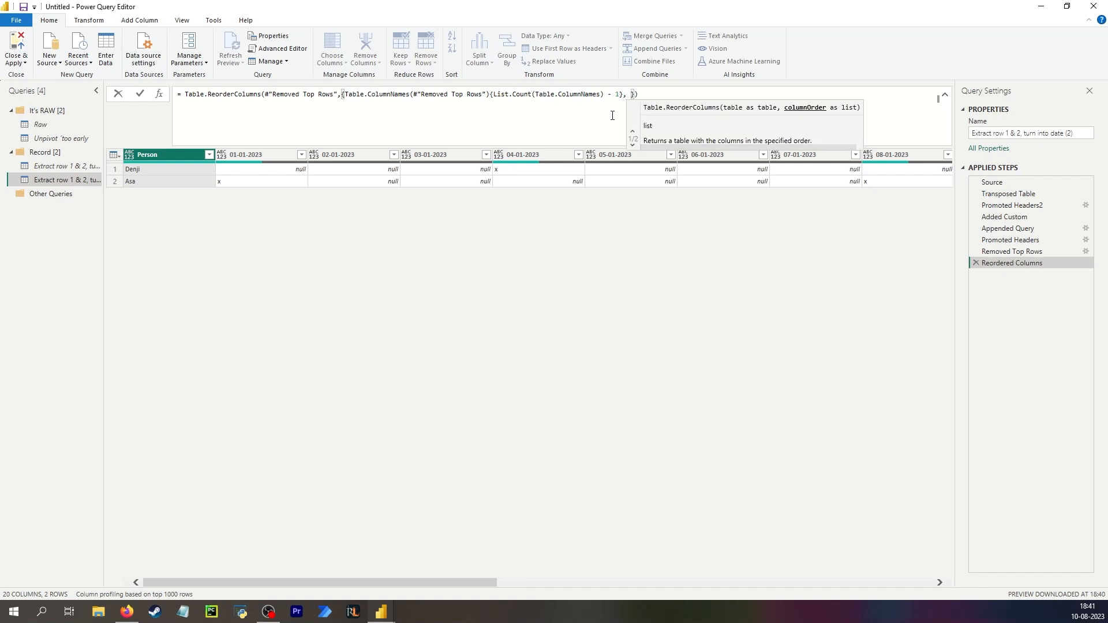
{"action": "key", "text": "ctrl+v"}
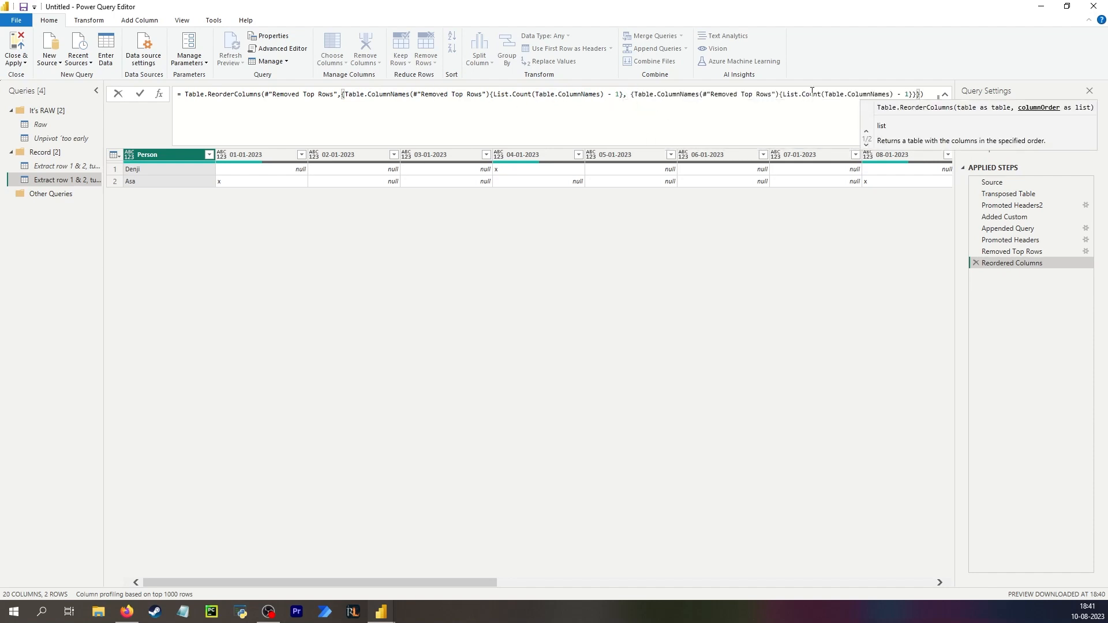
{"action": "left_click", "coordinate": [784, 93], "text": "shift"}
{"action": "type", "text": "0"}
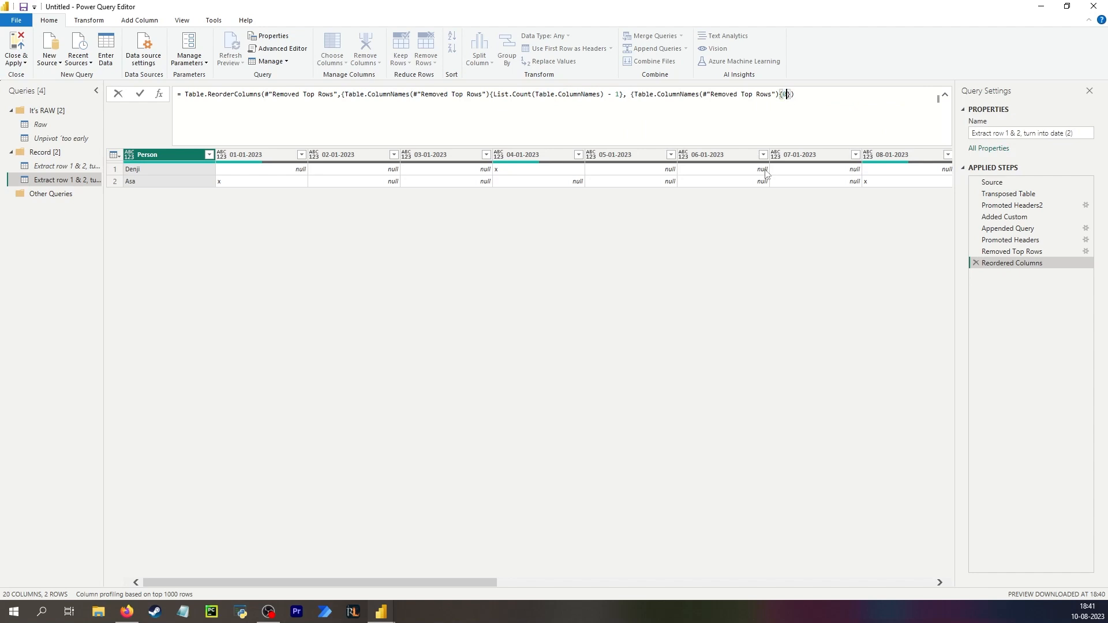
{"action": "key", "text": "Return"}
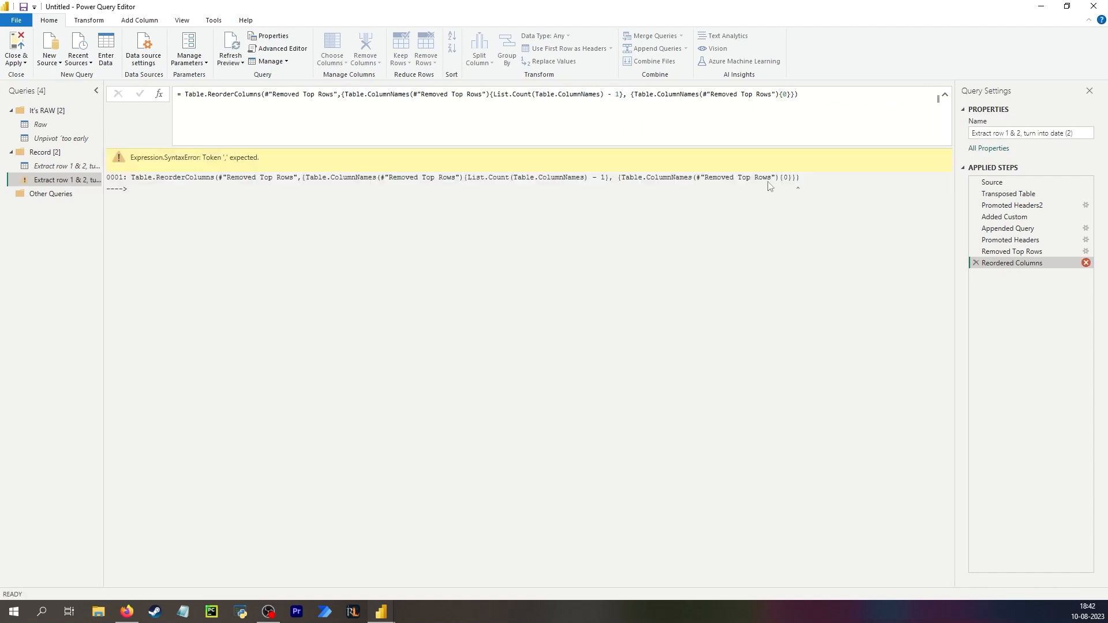
Delete the Reordered Columns step.
{"action": "left_click", "coordinate": [975, 262]}
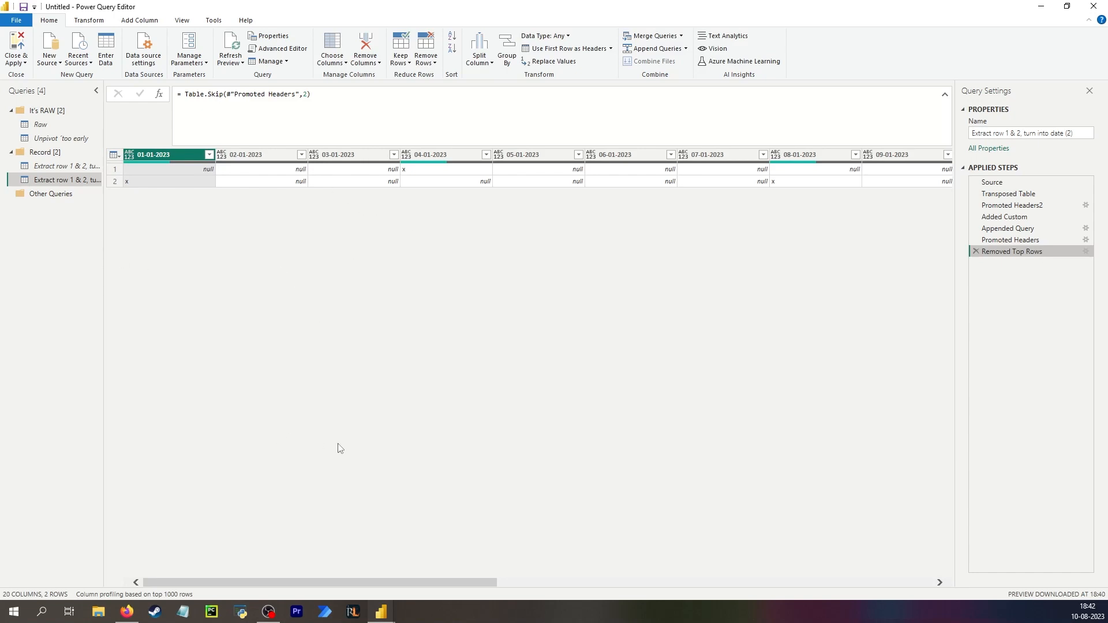
Unpivot every column except Person.
{"action": "left_click_drag", "start_coordinate": [419, 582], "coordinate": [291, 479]}
{"action": "left_click", "coordinate": [904, 158]}
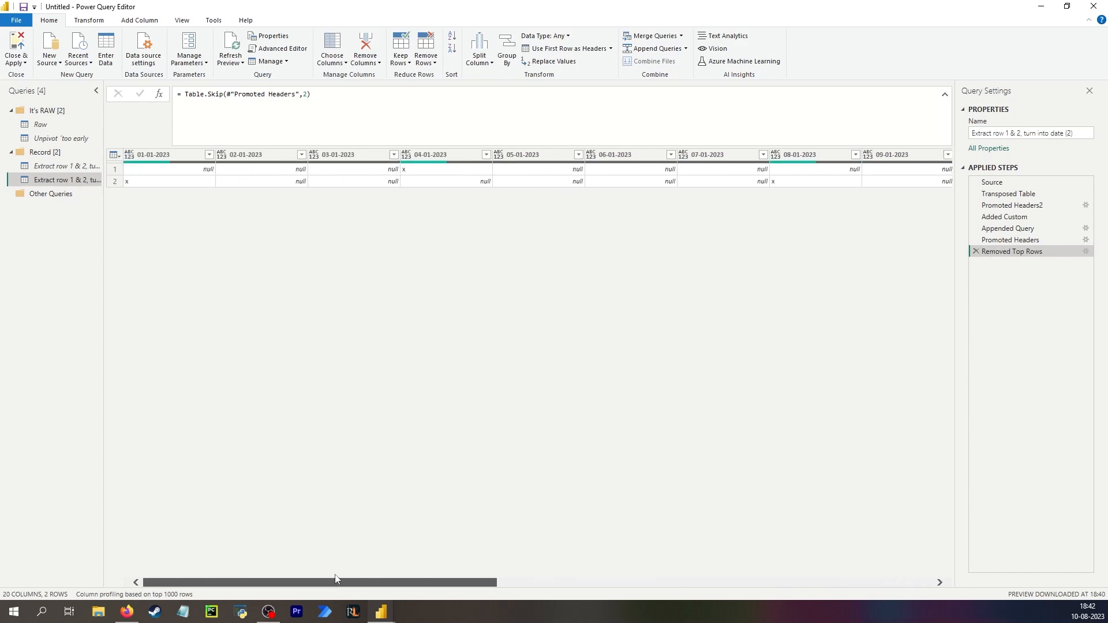
{"action": "left_click", "coordinate": [181, 171]}
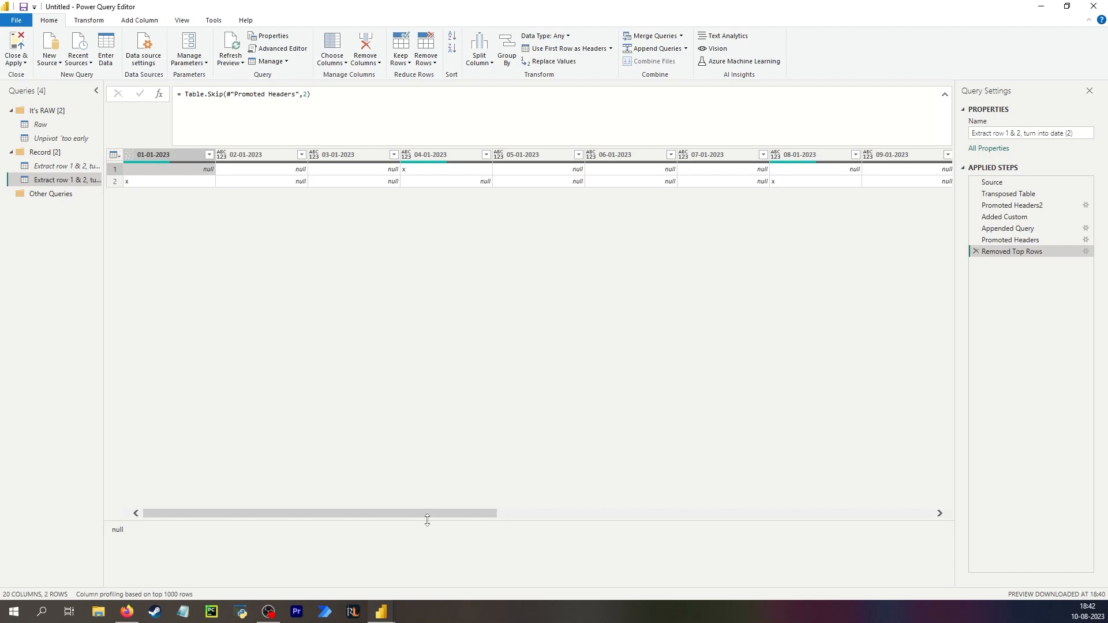
{"action": "left_click_drag", "start_coordinate": [429, 514], "coordinate": [945, 520]}
{"action": "left_click", "coordinate": [886, 165]}
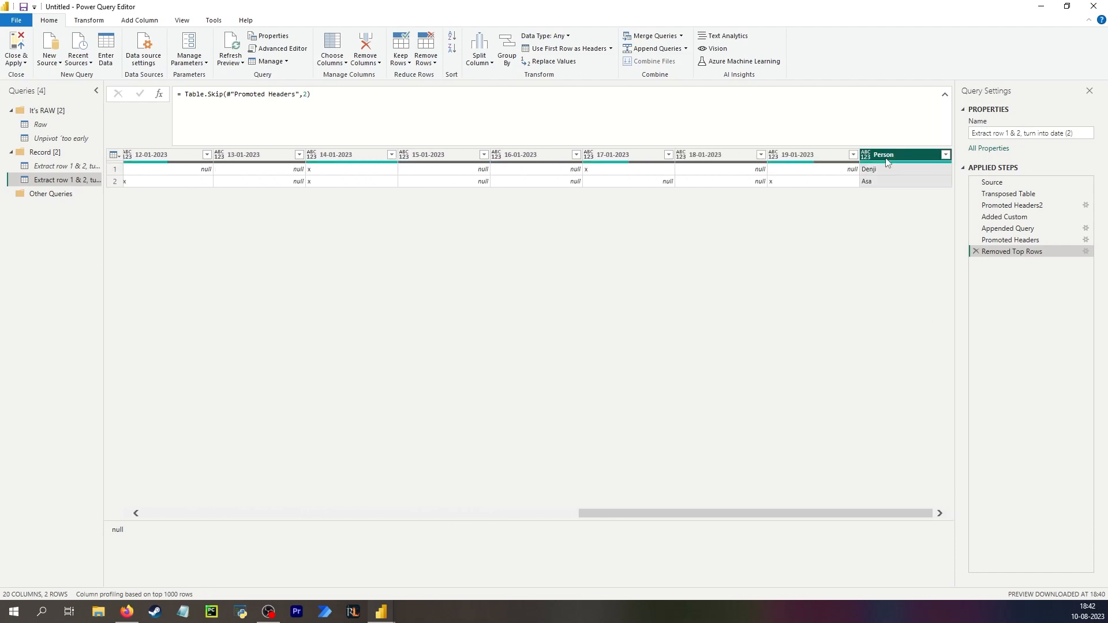
{"action": "right_click", "coordinate": [896, 157]}
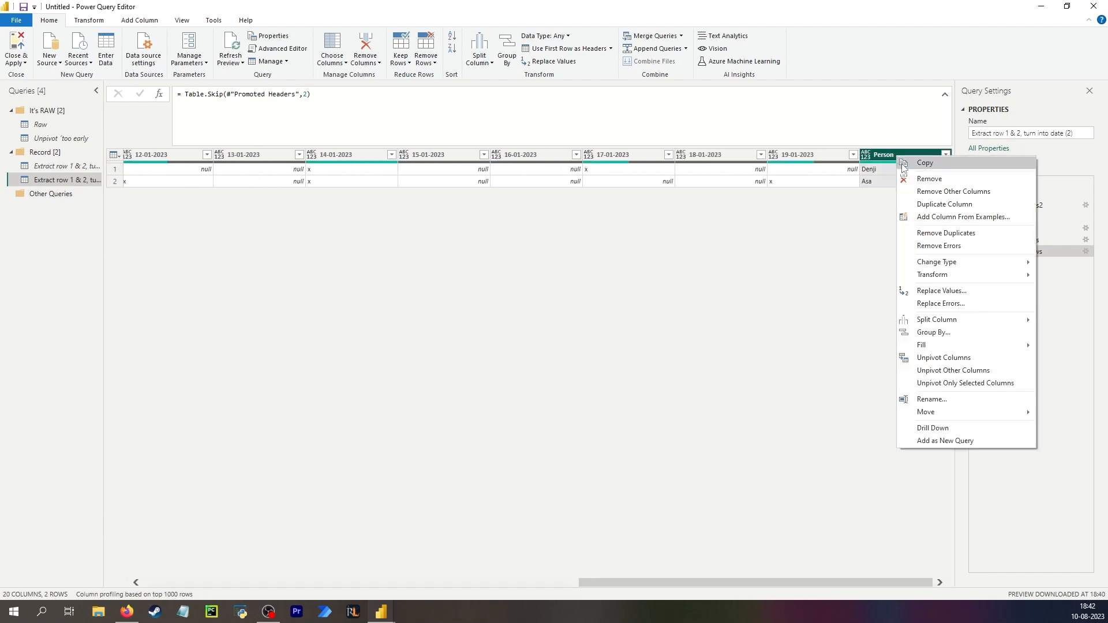
{"action": "left_click", "coordinate": [945, 372]}
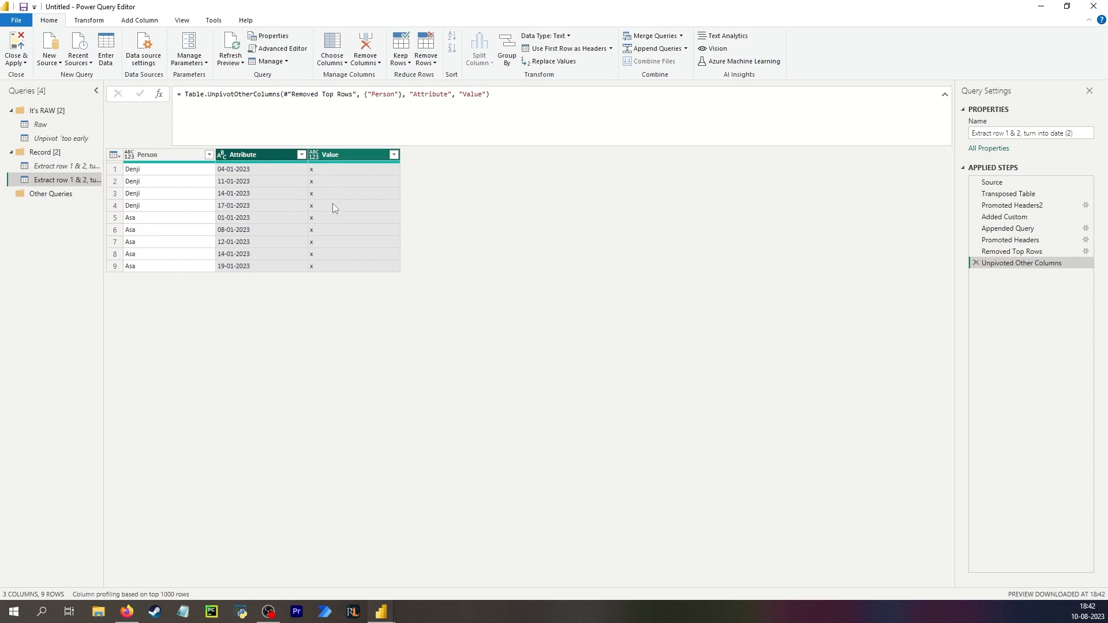
Delete the Unpivoted Other Columns step, returning to Removed Top Rows.
{"action": "left_click", "coordinate": [1002, 252]}
{"action": "left_click", "coordinate": [289, 174]}
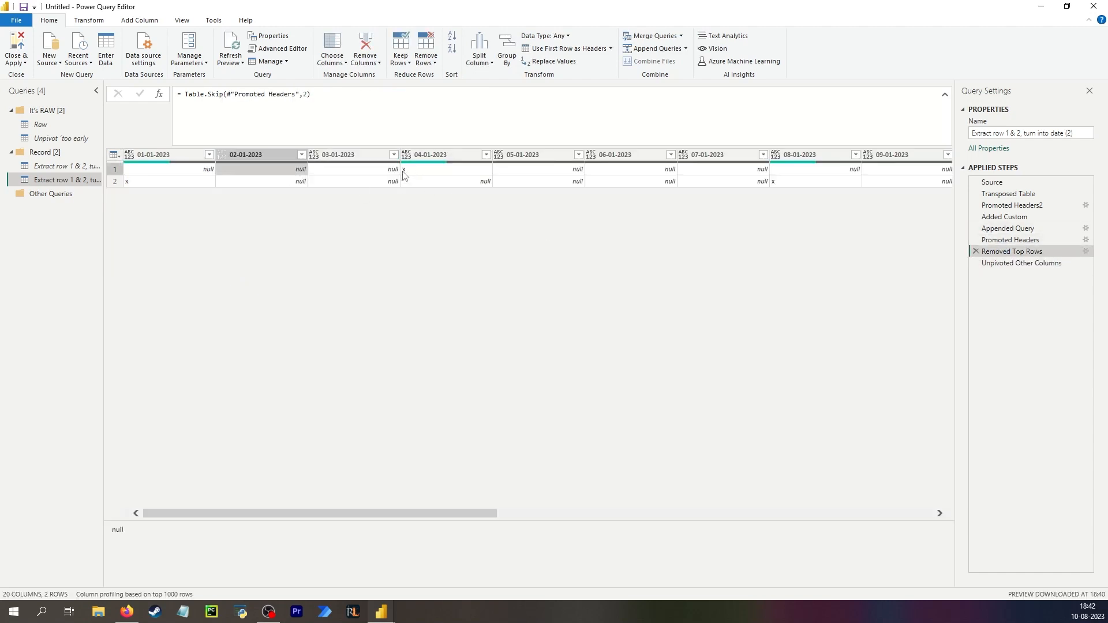
{"action": "left_click", "coordinate": [979, 263]}
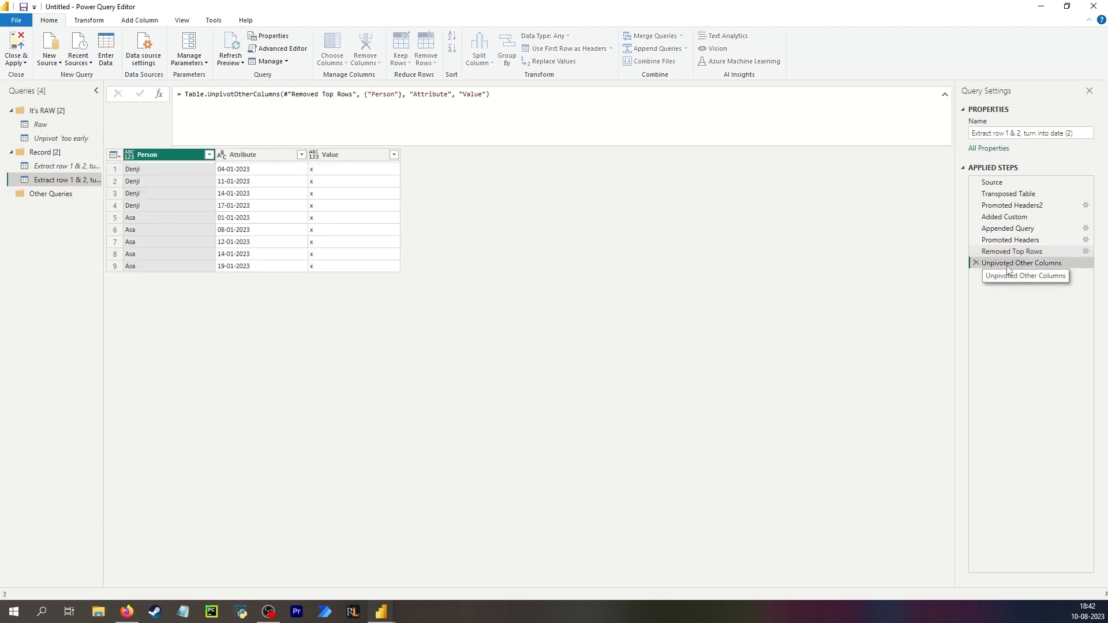
{"action": "key", "text": "Delete"}
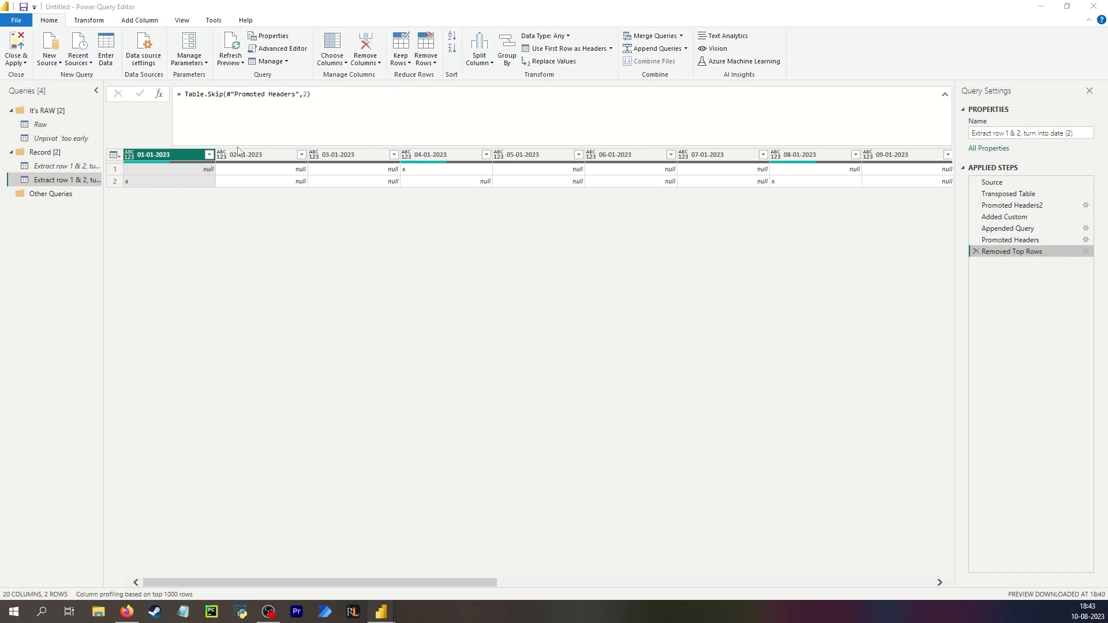
Replace null with 999 in all date columns, then delete the Replaced Value step.
{"action": "left_click", "coordinate": [195, 158]}
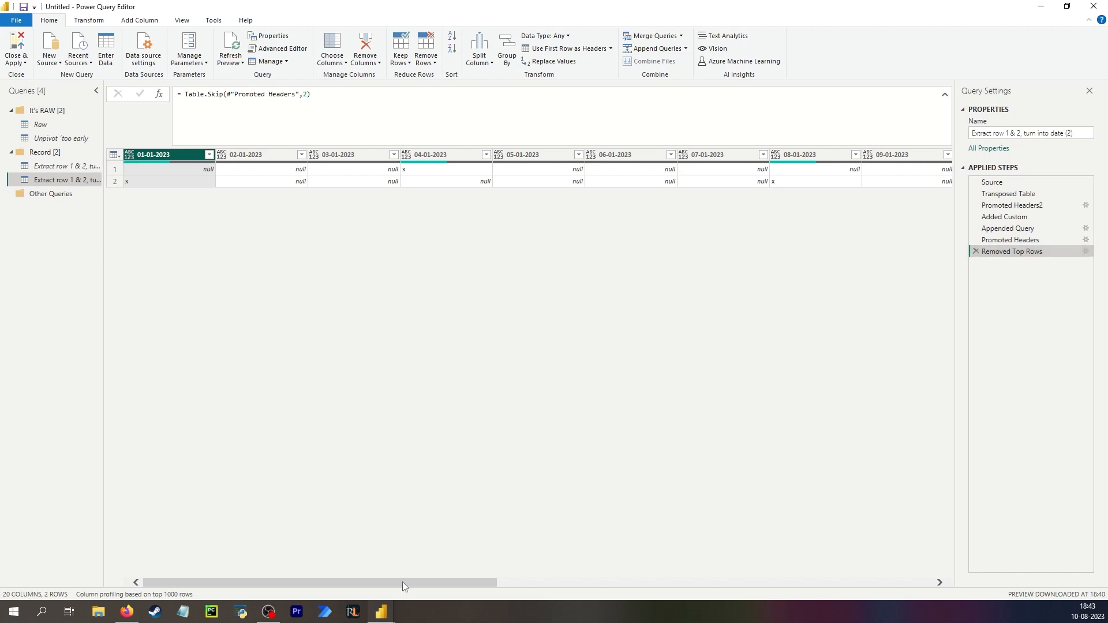
{"action": "left_click_drag", "start_coordinate": [403, 582], "coordinate": [838, 581]}
{"action": "left_click", "coordinate": [923, 152], "text": "shift"}
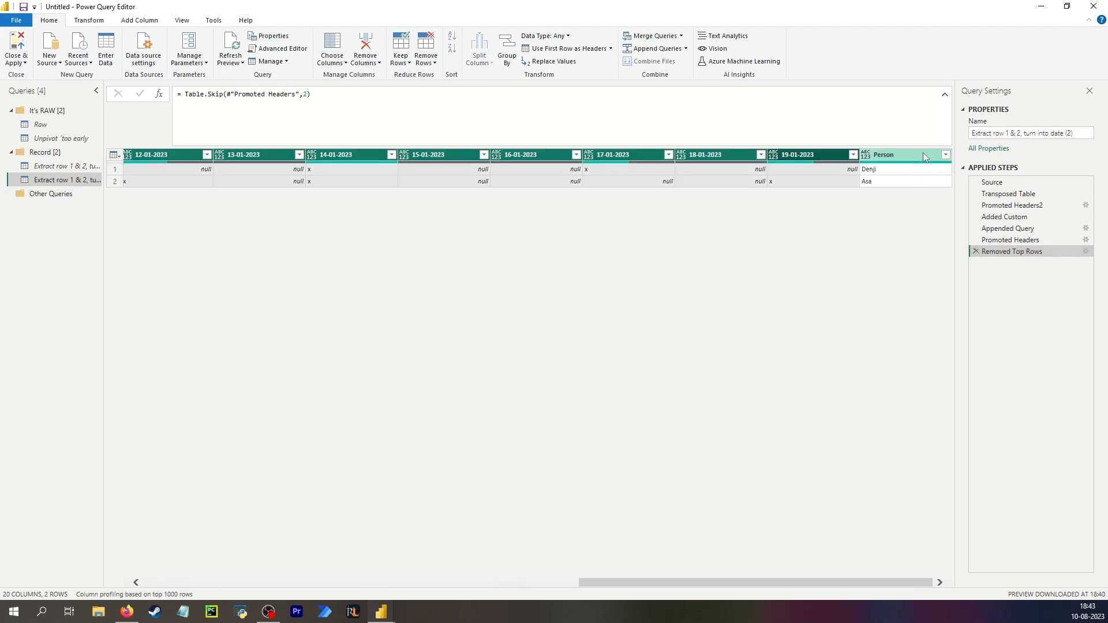
{"action": "left_click", "coordinate": [89, 20]}
{"action": "left_click", "coordinate": [230, 35]}
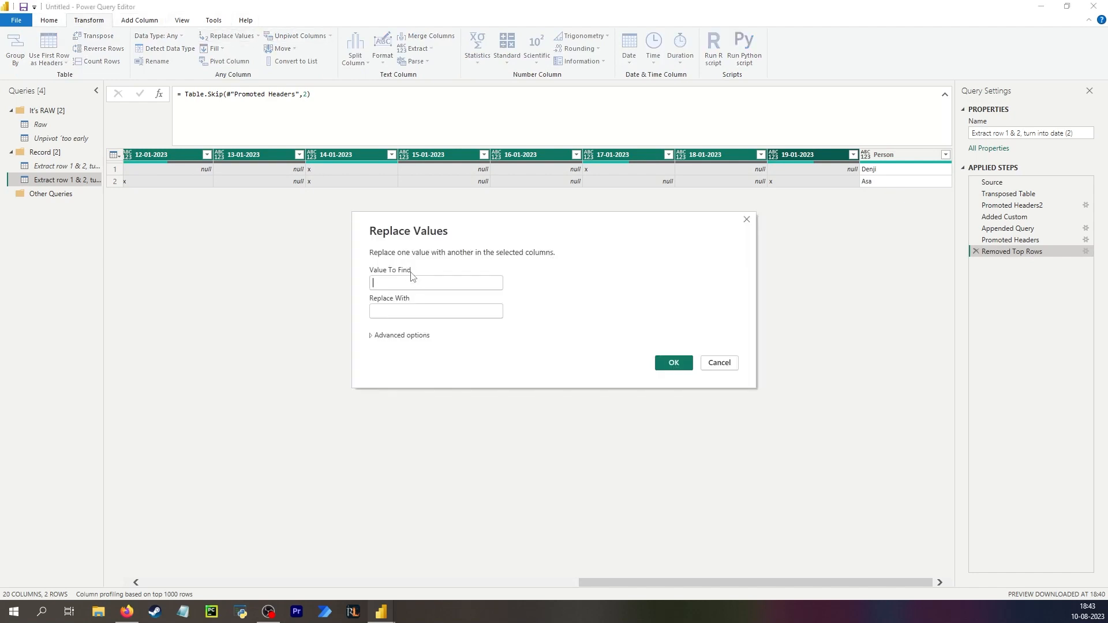
{"action": "type", "text": "null"}
{"action": "left_click", "coordinate": [454, 311]}
{"action": "type", "text": "asd"}
{"action": "left_click", "coordinate": [669, 364]}
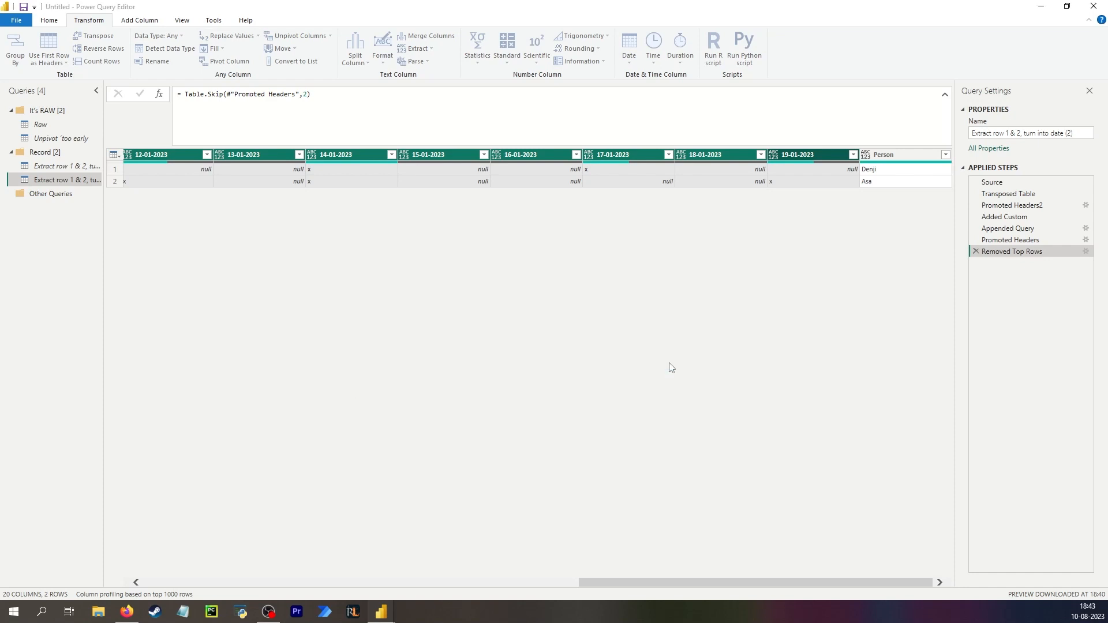
{"action": "left_click_drag", "start_coordinate": [461, 93], "coordinate": [768, 108]}
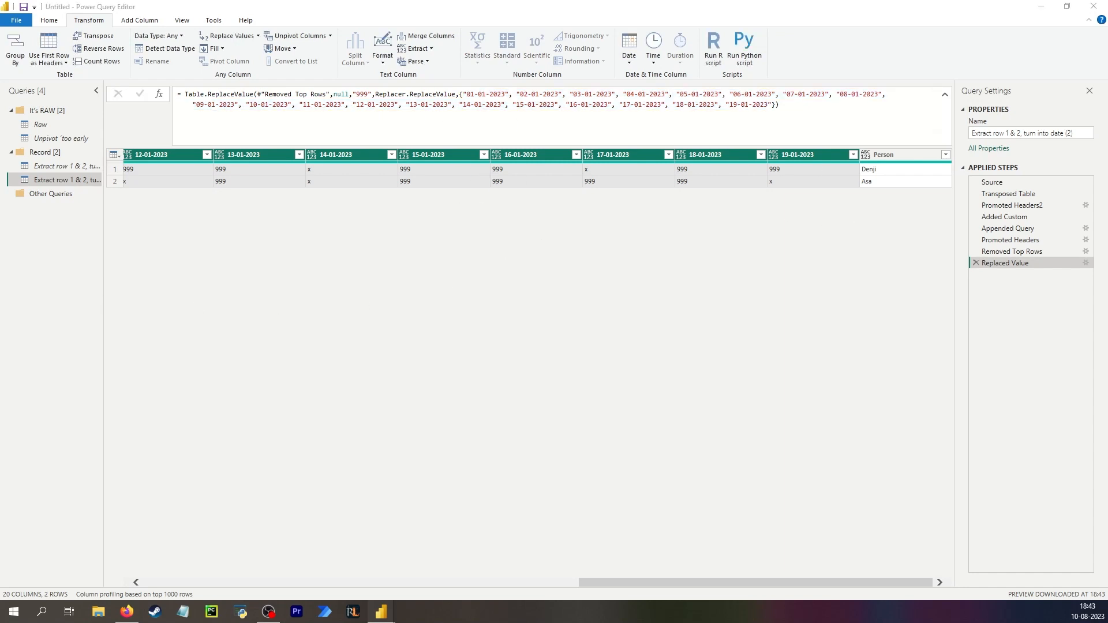
{"action": "left_click", "coordinate": [975, 263]}
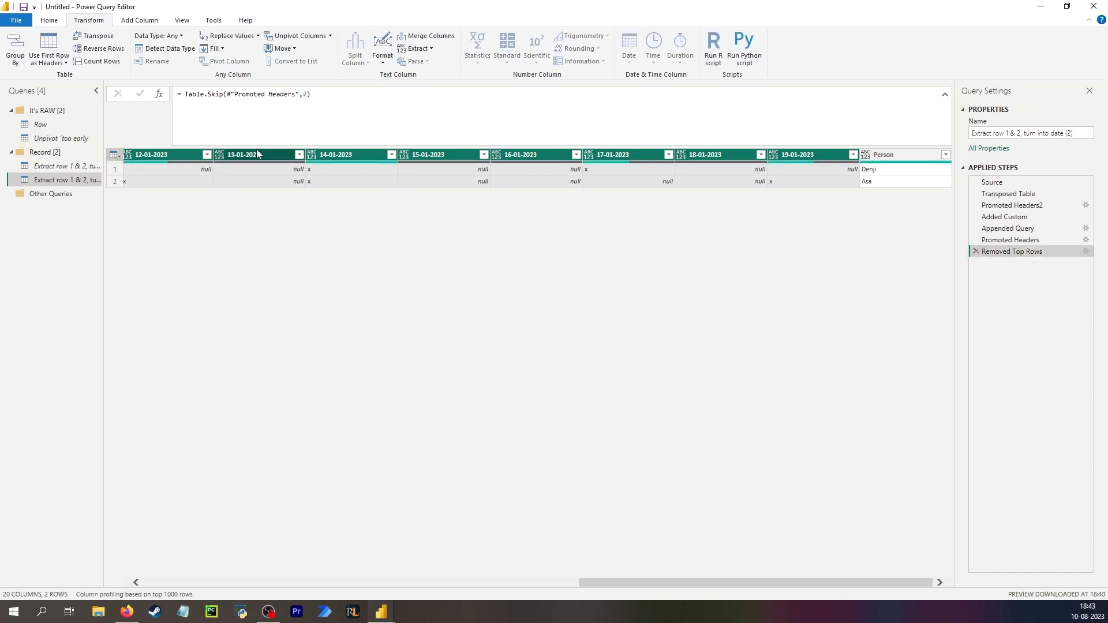
Add a custom step that lists the column names of Removed Top Rows using Table.ColumnNames.
{"action": "left_click", "coordinate": [158, 94]}
{"action": "left_click_drag", "start_coordinate": [258, 94], "coordinate": [190, 94]}
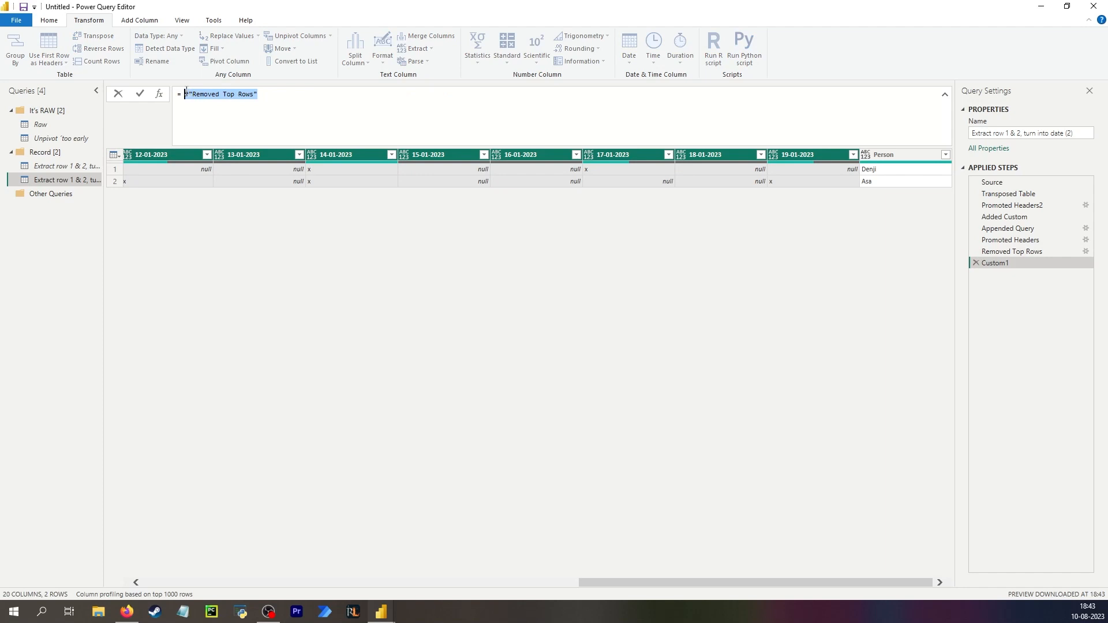
{"action": "type", "text": "table"}
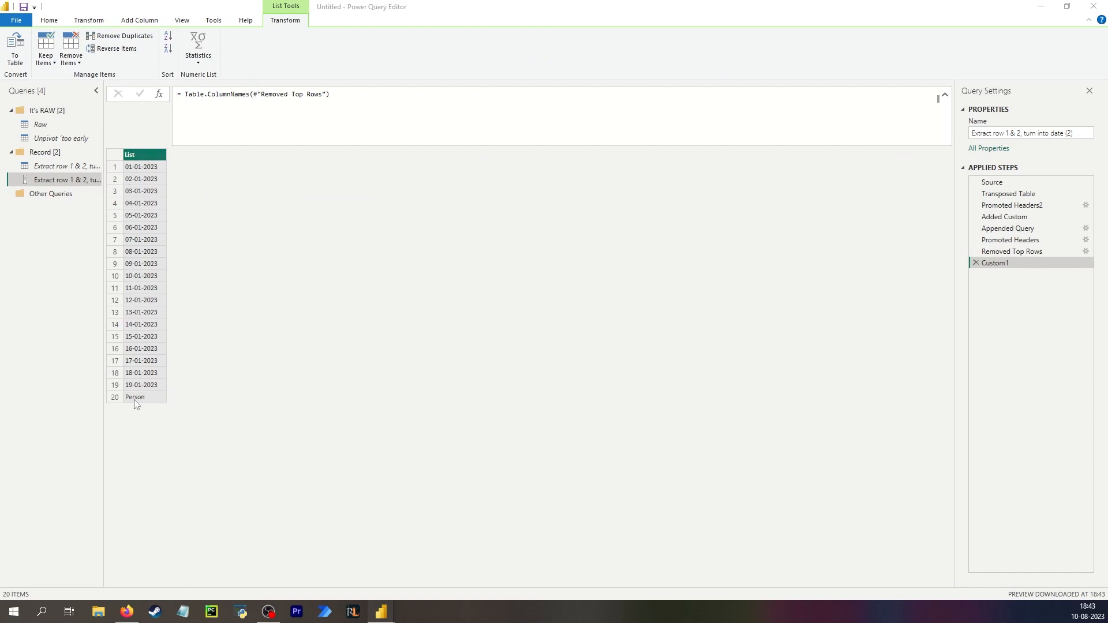
Add a second custom step whose formula references Removed Top Rows.
{"action": "left_click", "coordinate": [1024, 254]}
{"action": "left_click", "coordinate": [1030, 262]}
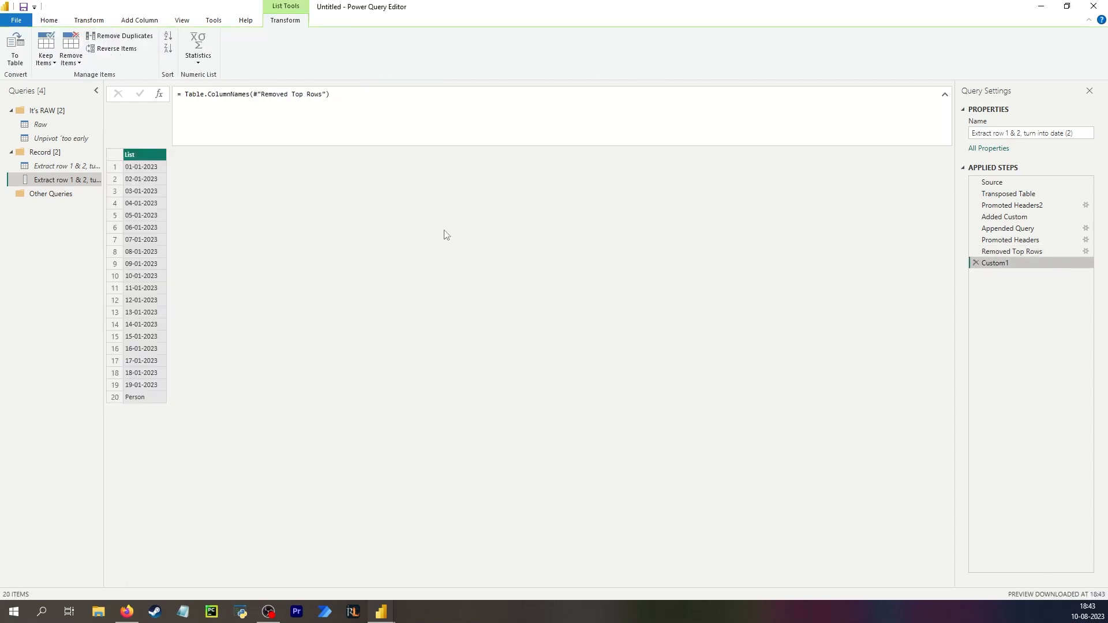
{"action": "left_click", "coordinate": [160, 94]}
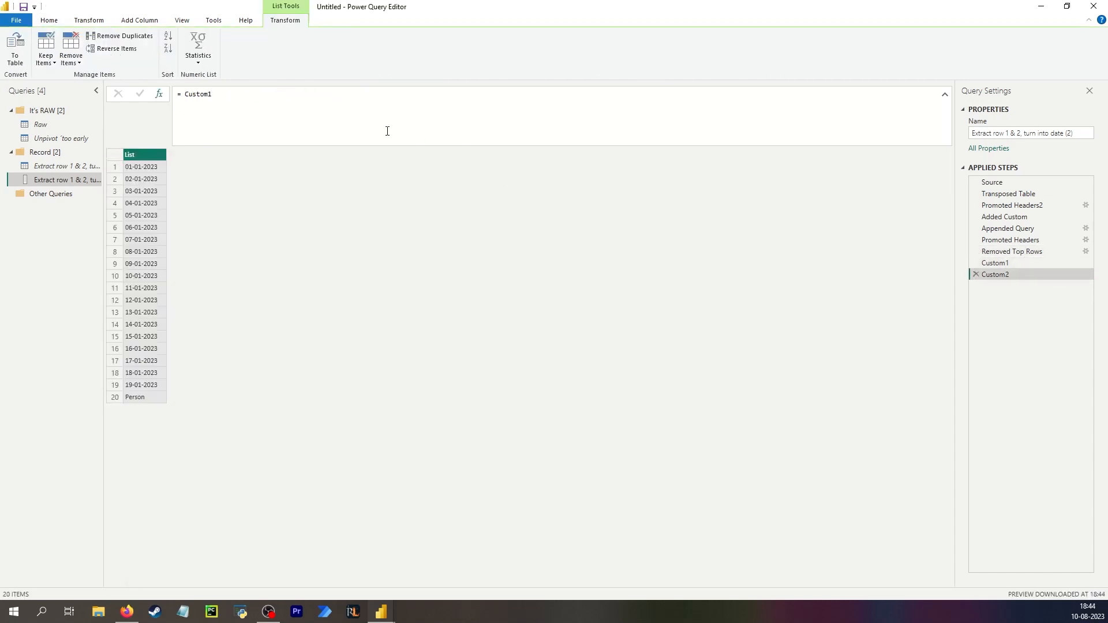
{"action": "double_click", "coordinate": [187, 94]}
{"action": "type", "text": "re"}
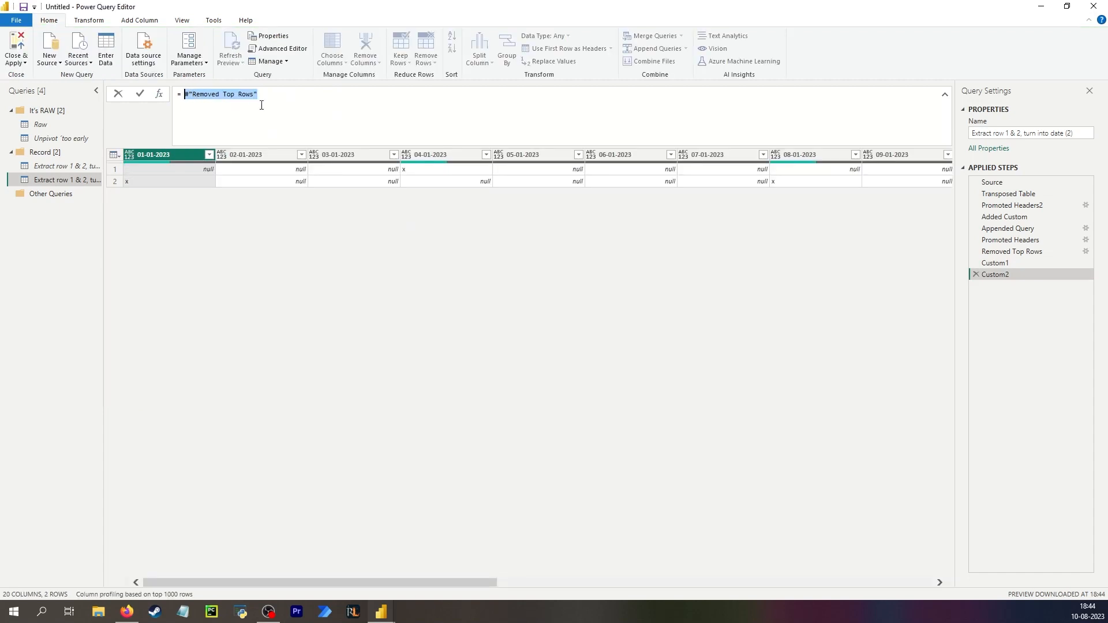
{"action": "left_click", "coordinate": [264, 103]}
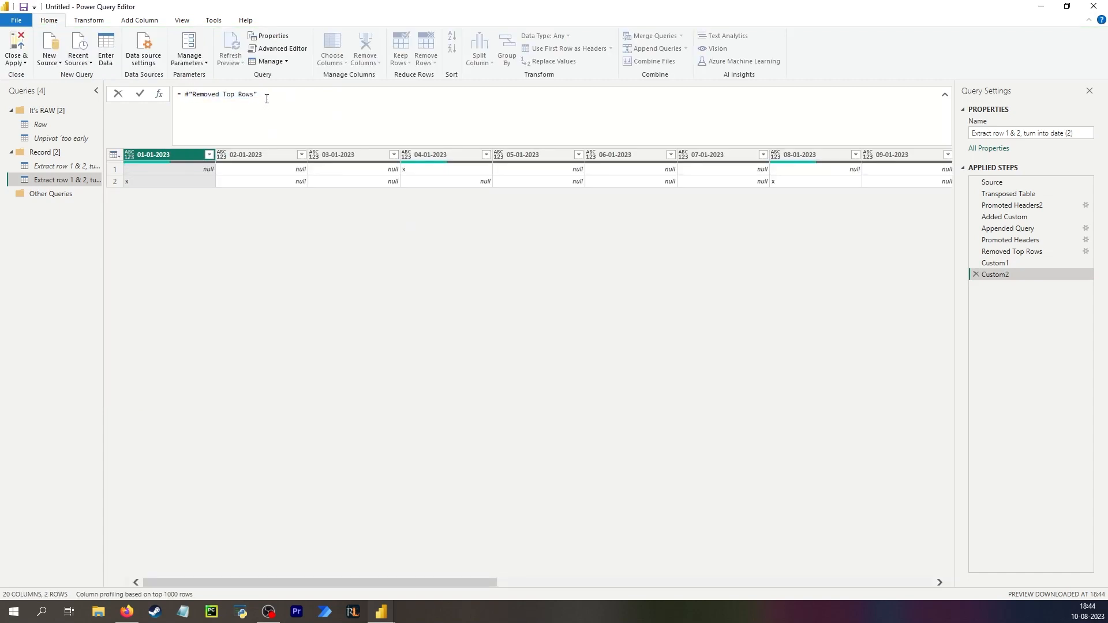
{"action": "left_click_drag", "start_coordinate": [266, 98], "coordinate": [185, 93]}
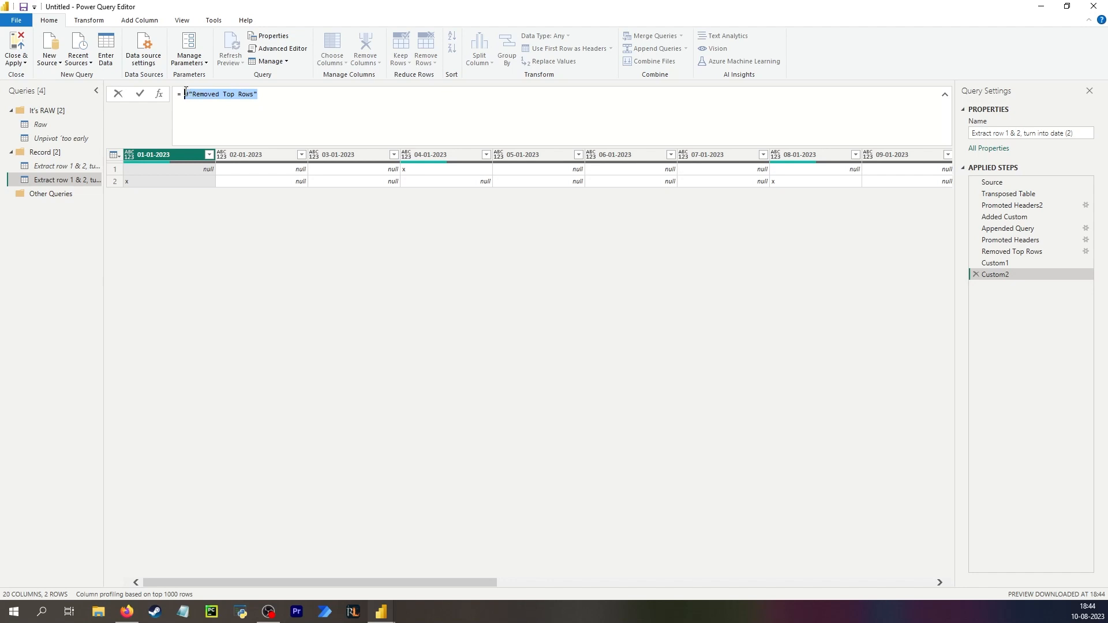
{"action": "left_click", "coordinate": [158, 221]}
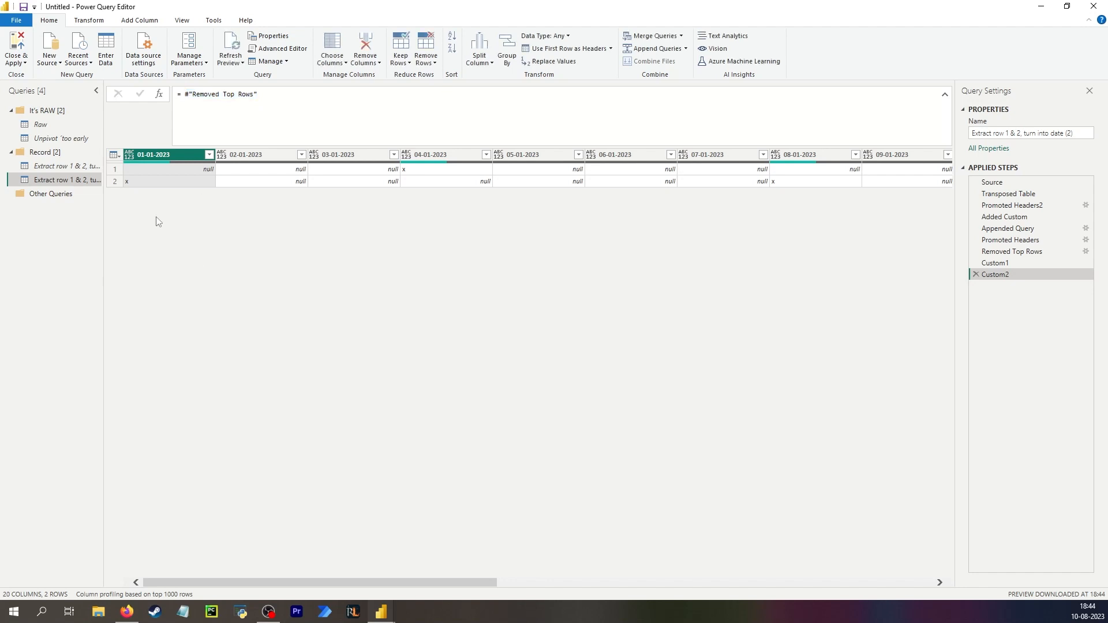
Rewrite that formula as Table.ReplaceValue replacing null with 999 using Replacer.ReplaceValue across the columns listed in Custom1.
{"action": "left_click", "coordinate": [93, 20]}
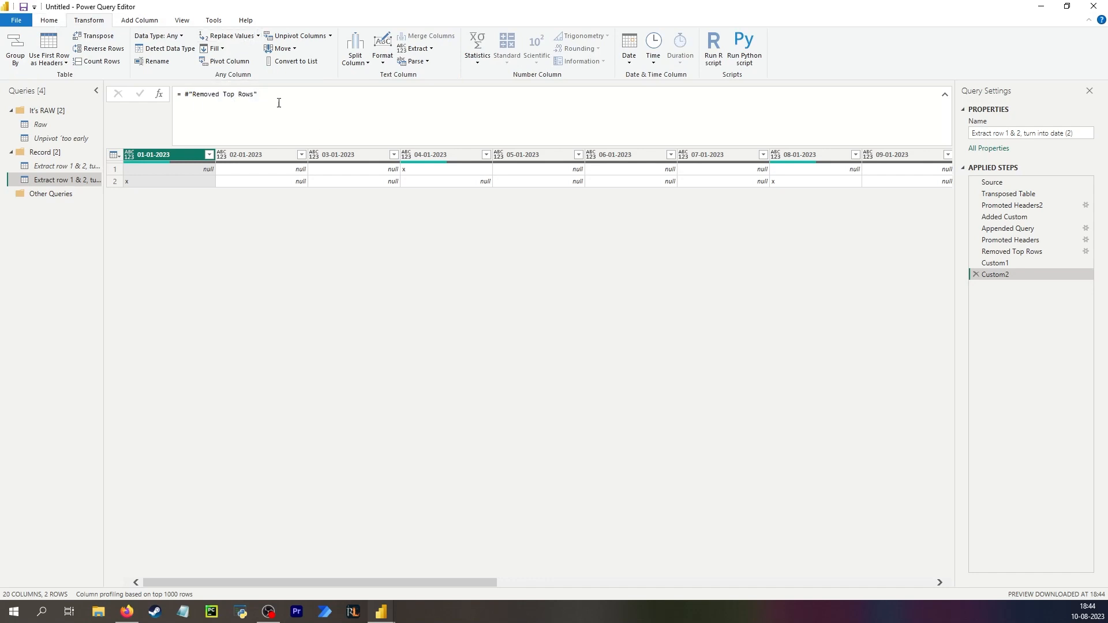
{"action": "left_click_drag", "start_coordinate": [278, 102], "coordinate": [184, 94]}
{"action": "key", "text": "ctrl+c"}
{"action": "type", "text": "T"}
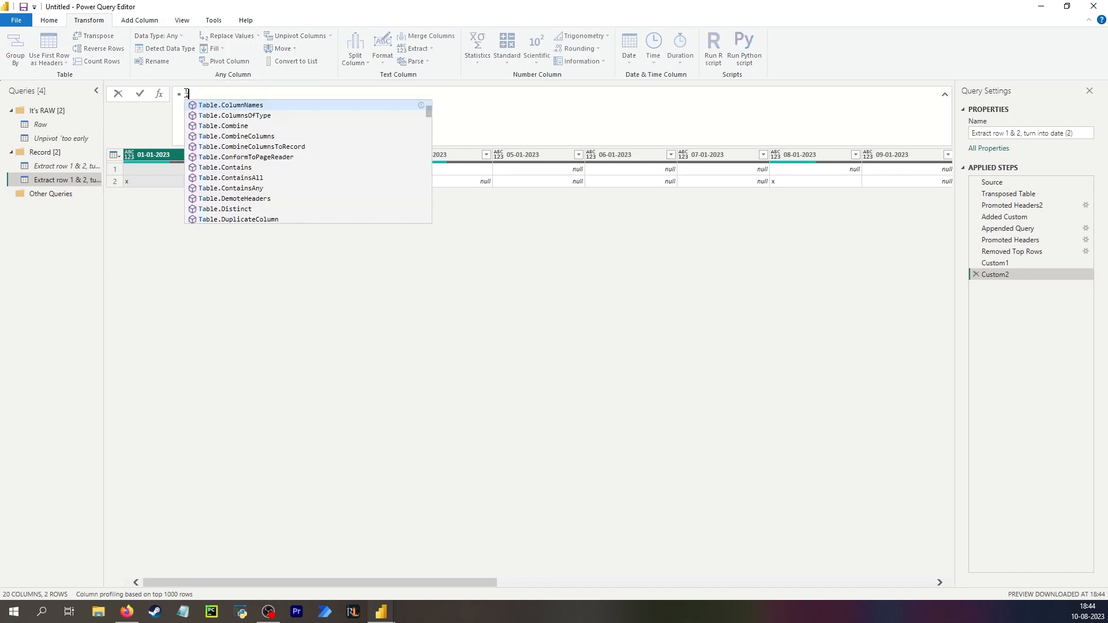
{"action": "type", "text": "able.ReplaceValue("}
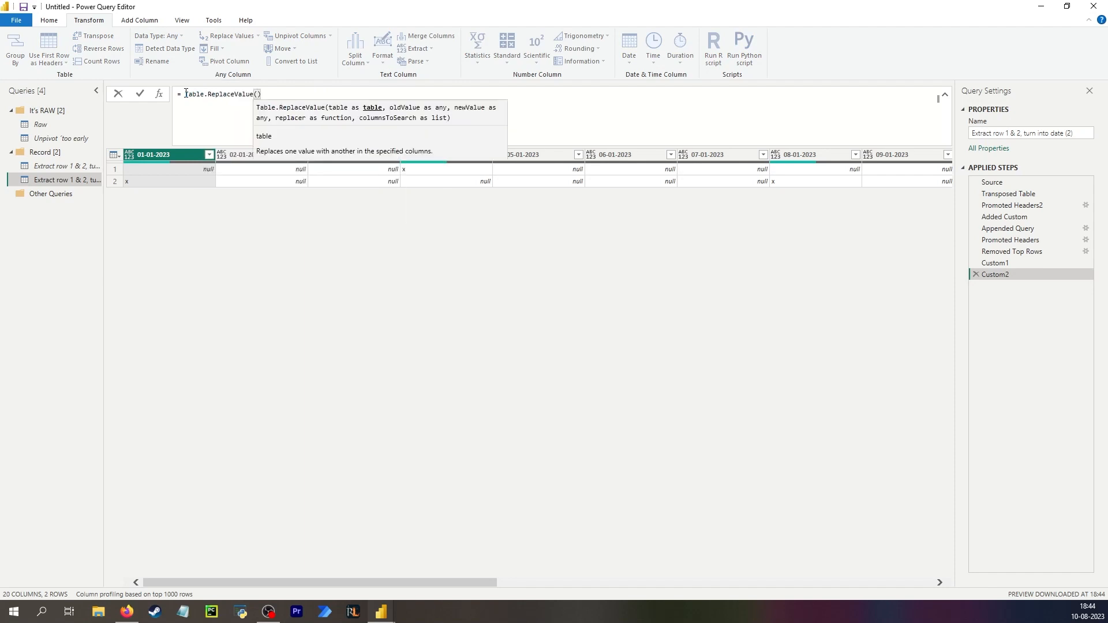
{"action": "key", "text": "ctrl+v"}
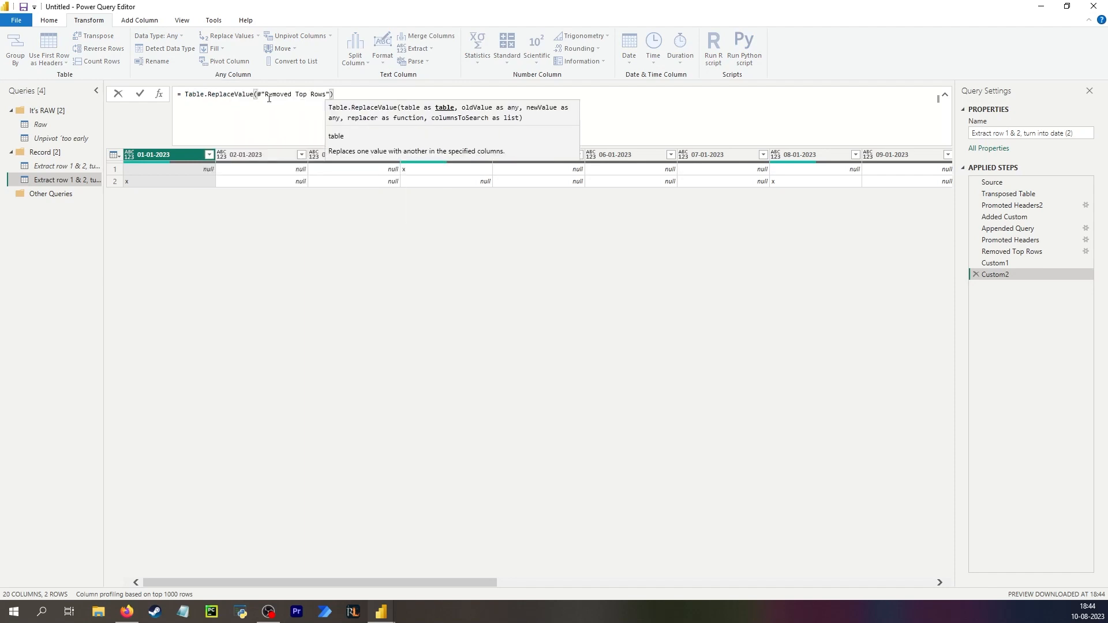
{"action": "type", "text": ", nu"}
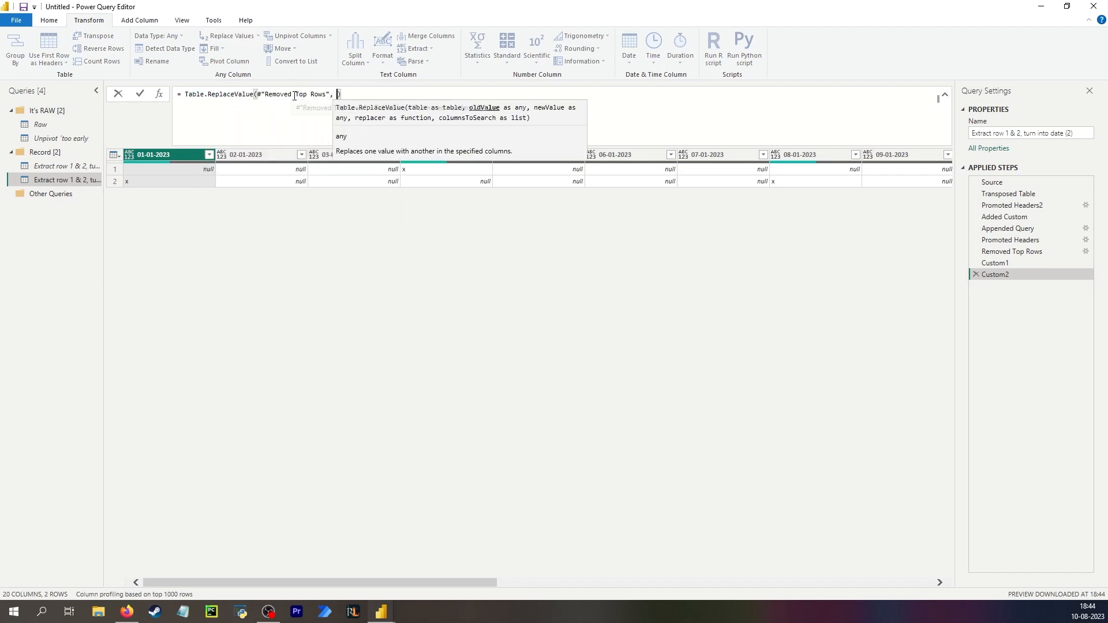
{"action": "type", "text": "ll, "}
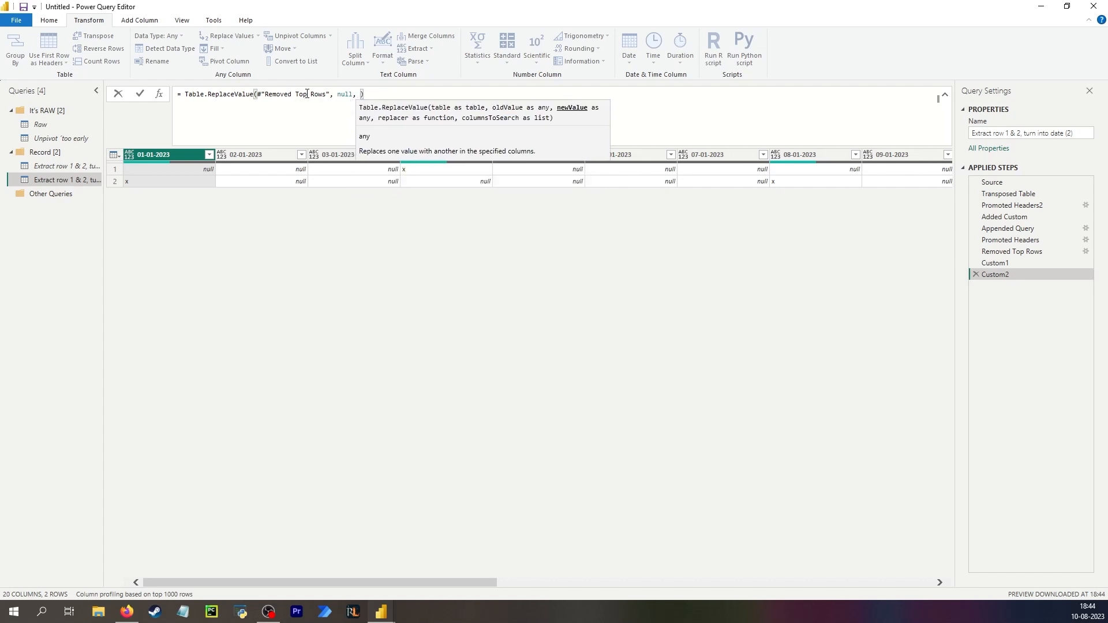
{"action": "type", "text": "999"}
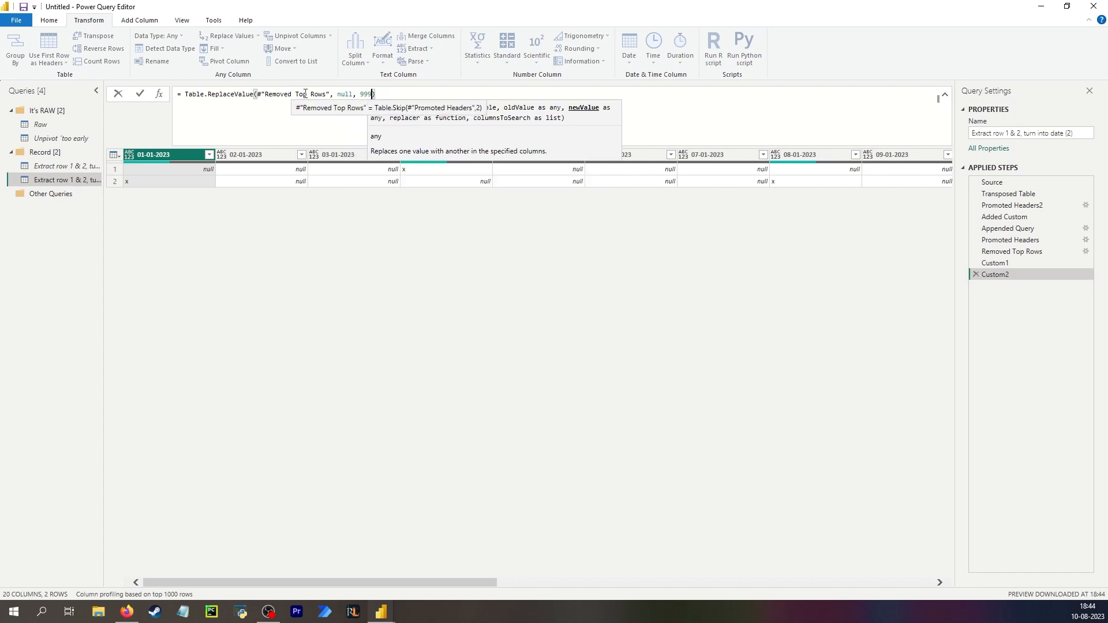
{"action": "type", "text": ", replac"}
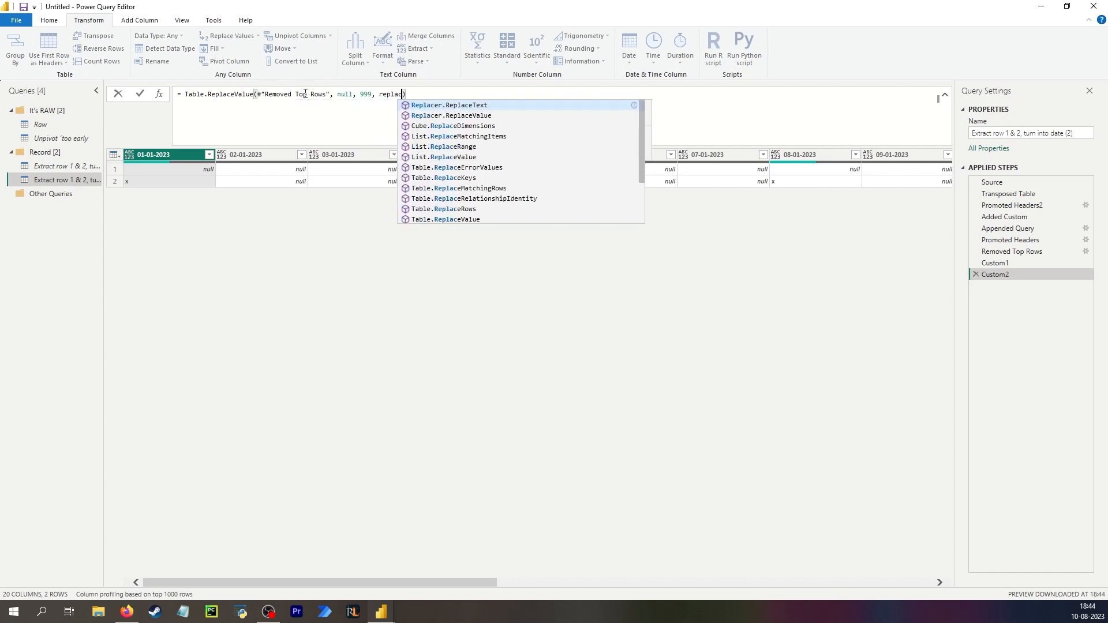
{"action": "key", "text": "Down"}
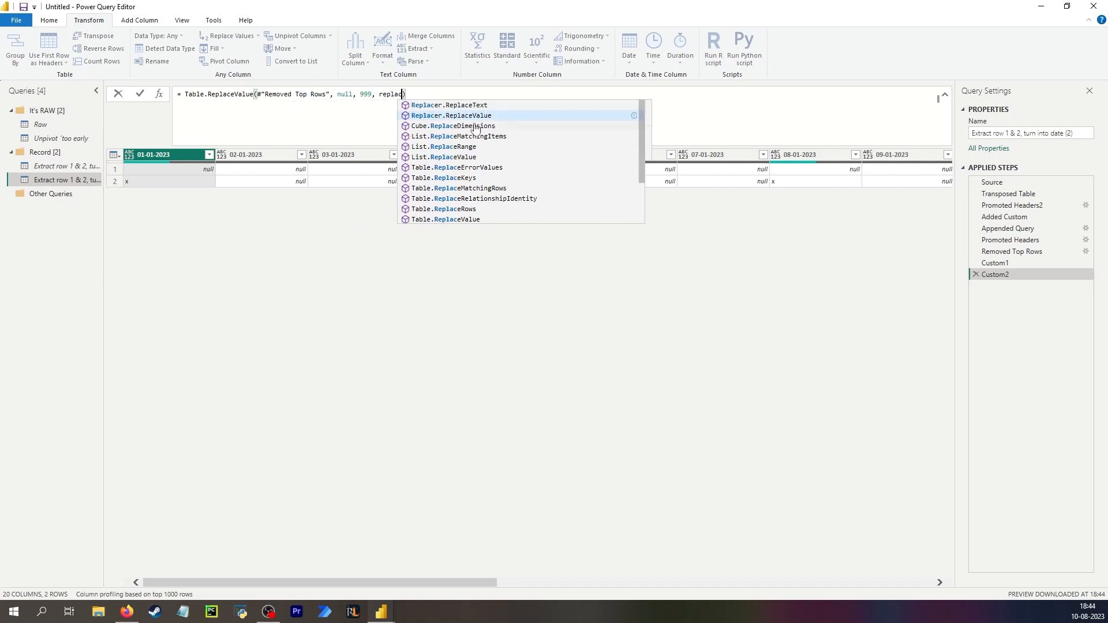
{"action": "key", "text": "Tab"}
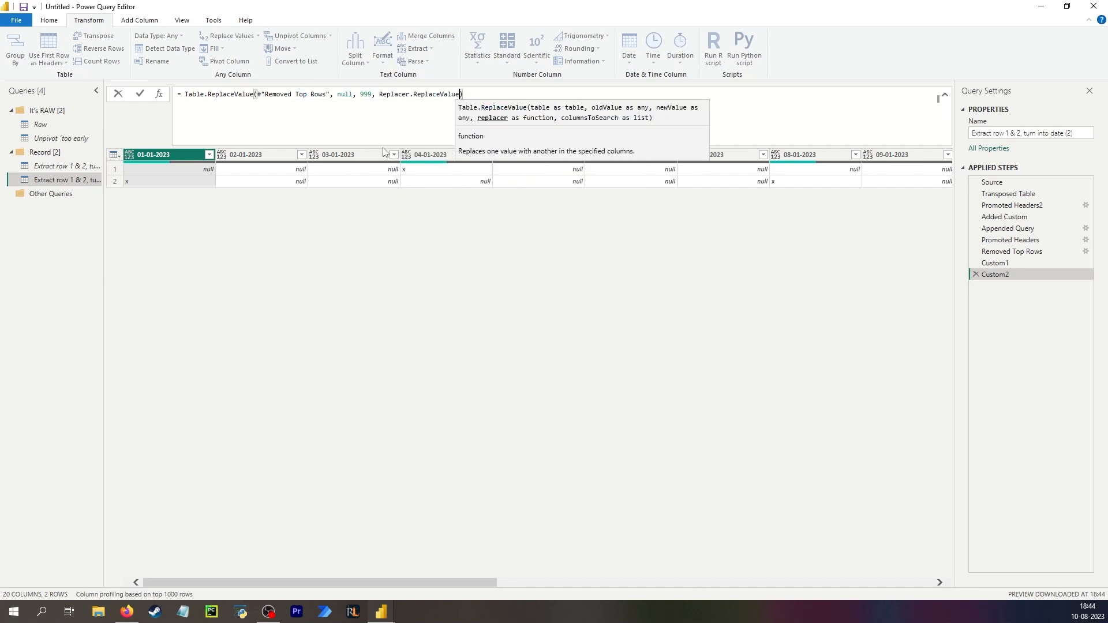
{"action": "type", "text": ","}
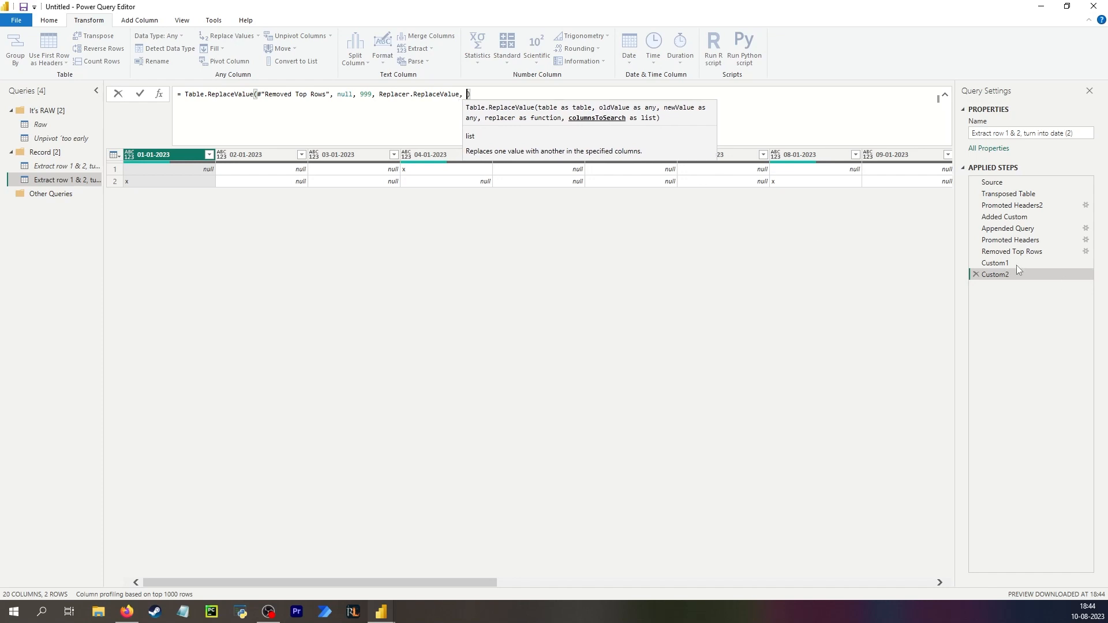
{"action": "type", "text": " C"}
{"action": "type", "text": "ustom1"}
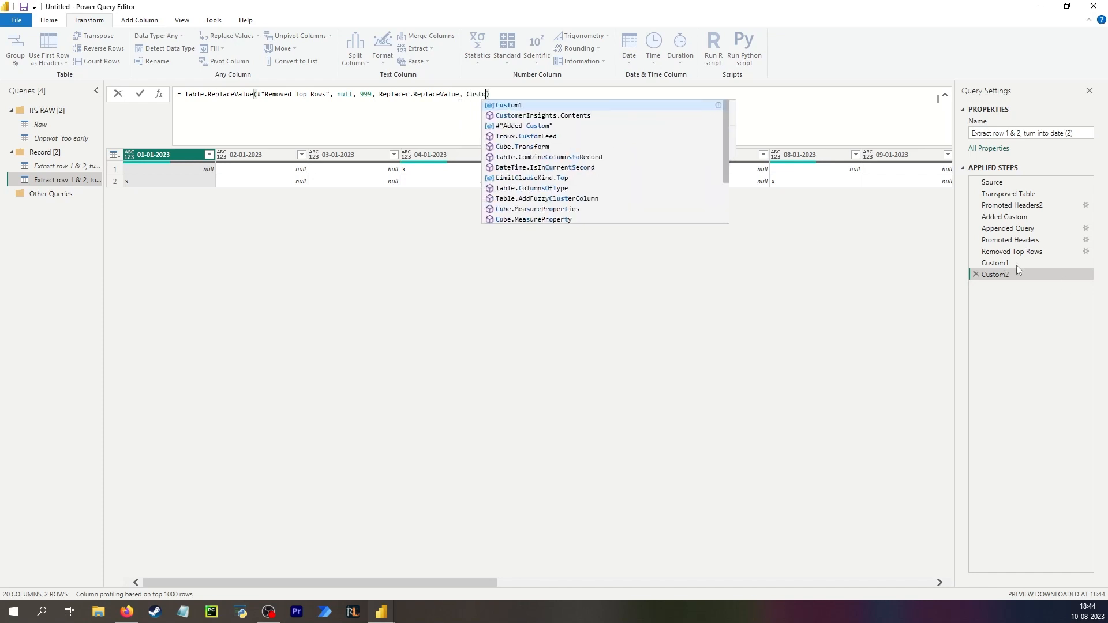
{"action": "left_click", "coordinate": [198, 173]}
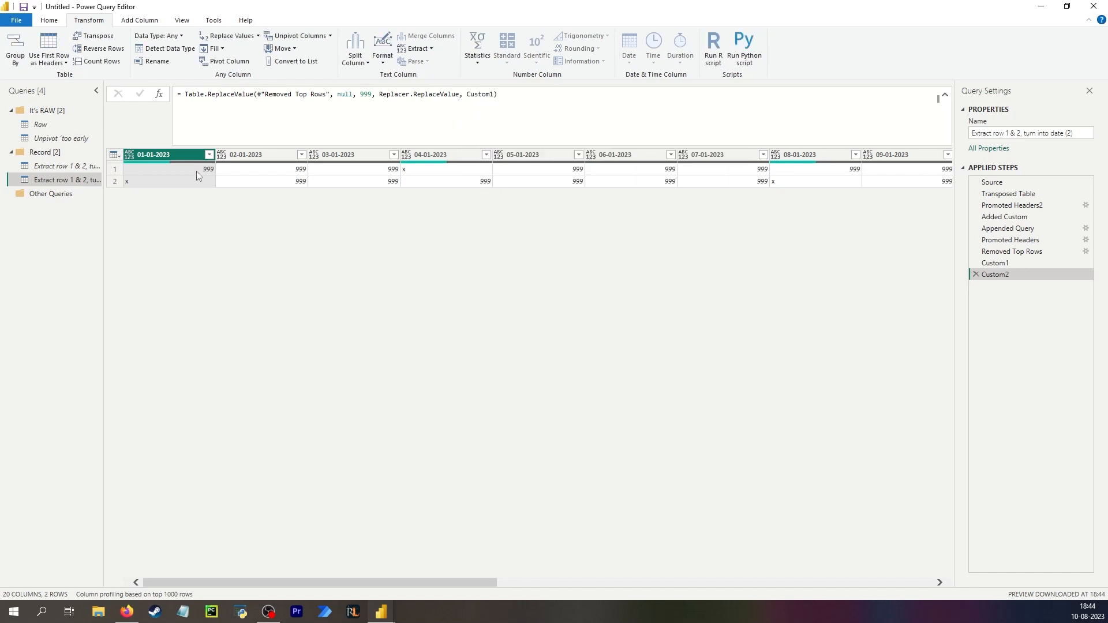
Rename the two custom steps as List of column names and Replace null.
{"action": "double_click", "coordinate": [1004, 264]}
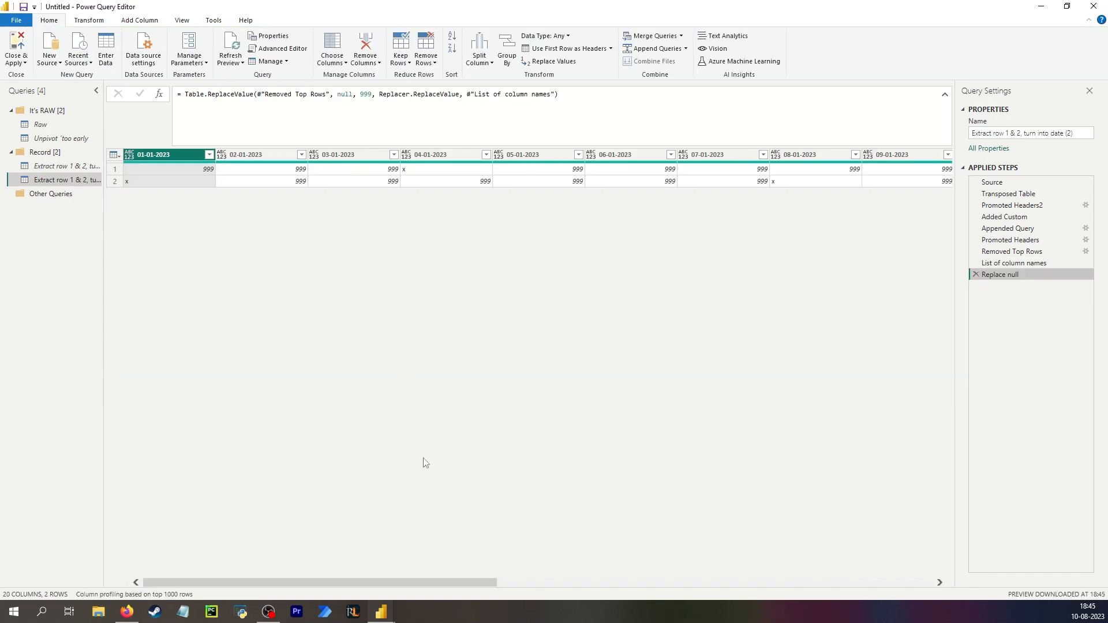
{"action": "left_click_drag", "start_coordinate": [411, 578], "coordinate": [866, 577]}
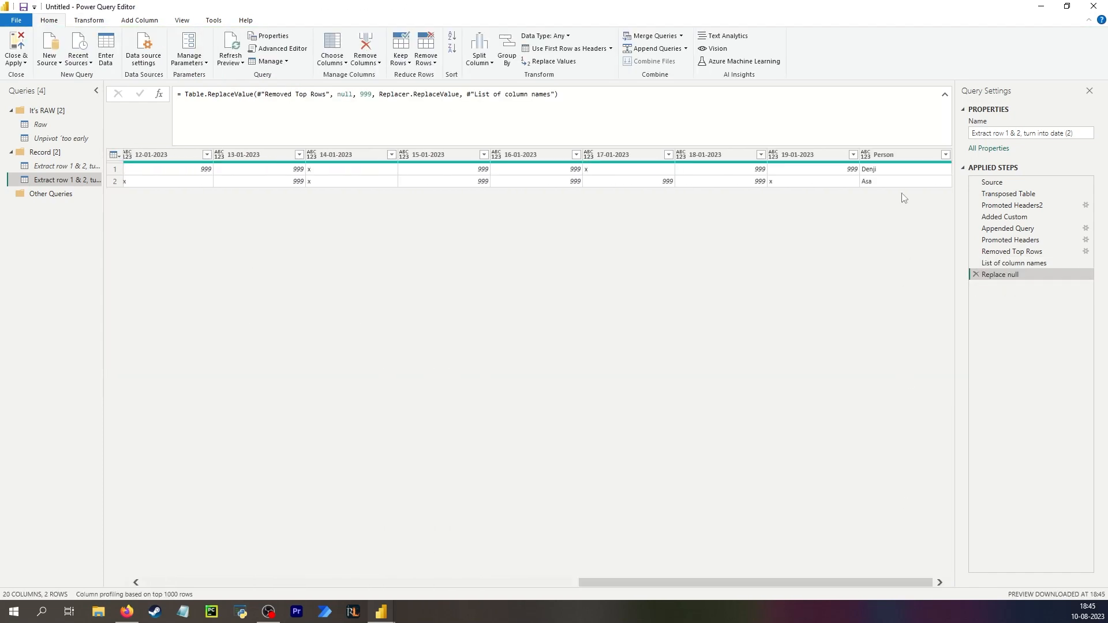
Unpivot every column except Person.
{"action": "left_click", "coordinate": [896, 152]}
{"action": "right_click", "coordinate": [896, 152]}
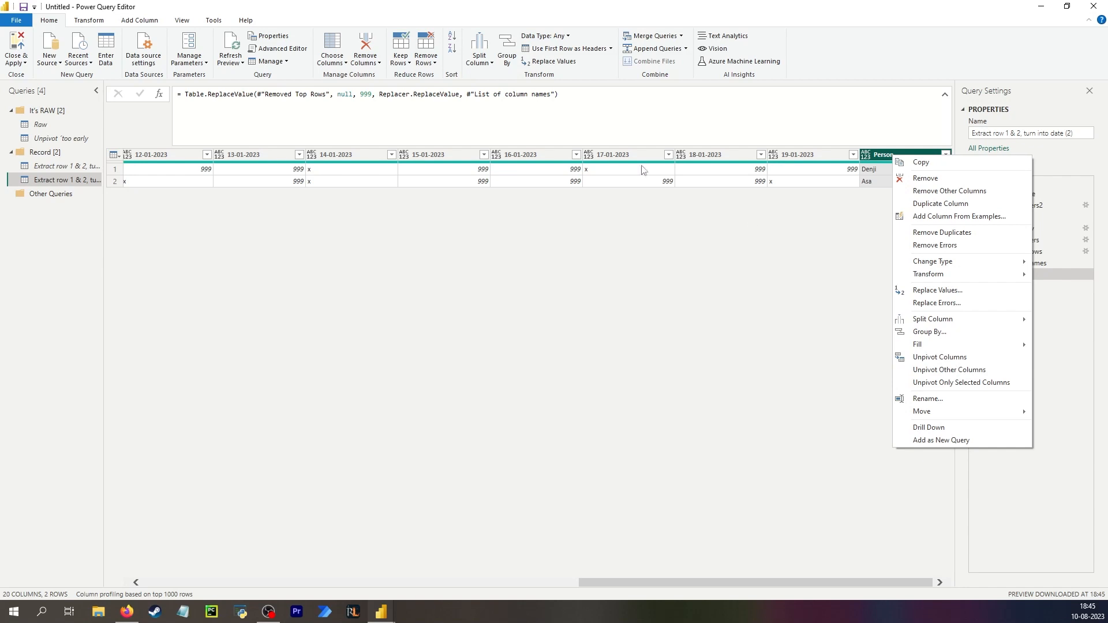
{"action": "left_click", "coordinate": [974, 370]}
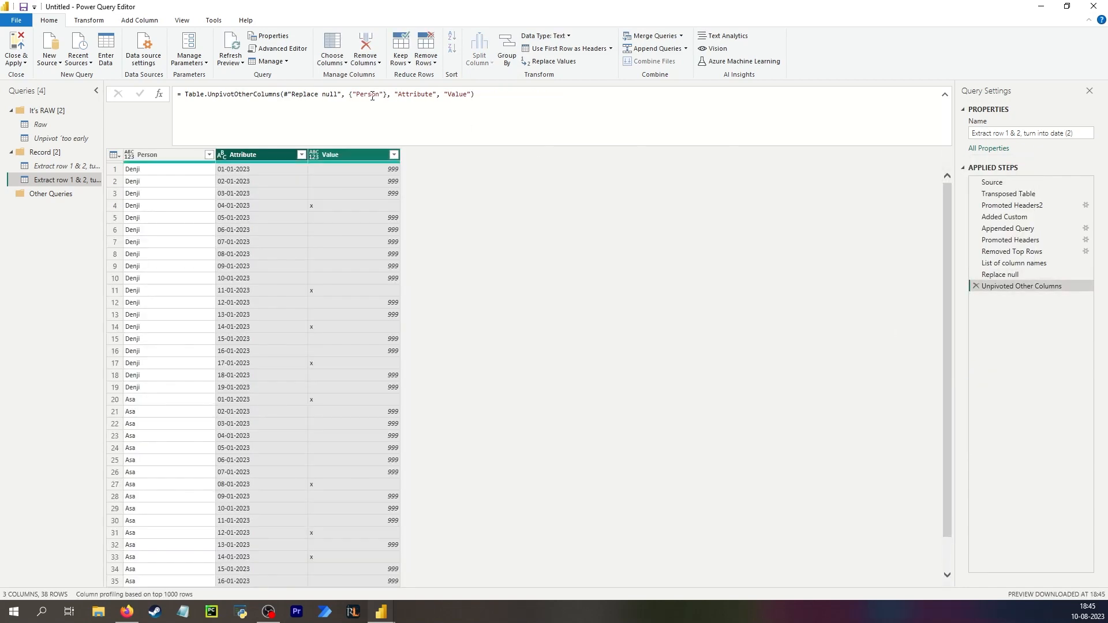
Rename the unpivoted Attribute and Value columns to Date and Type in the step formula.
{"action": "double_click", "coordinate": [423, 97]}
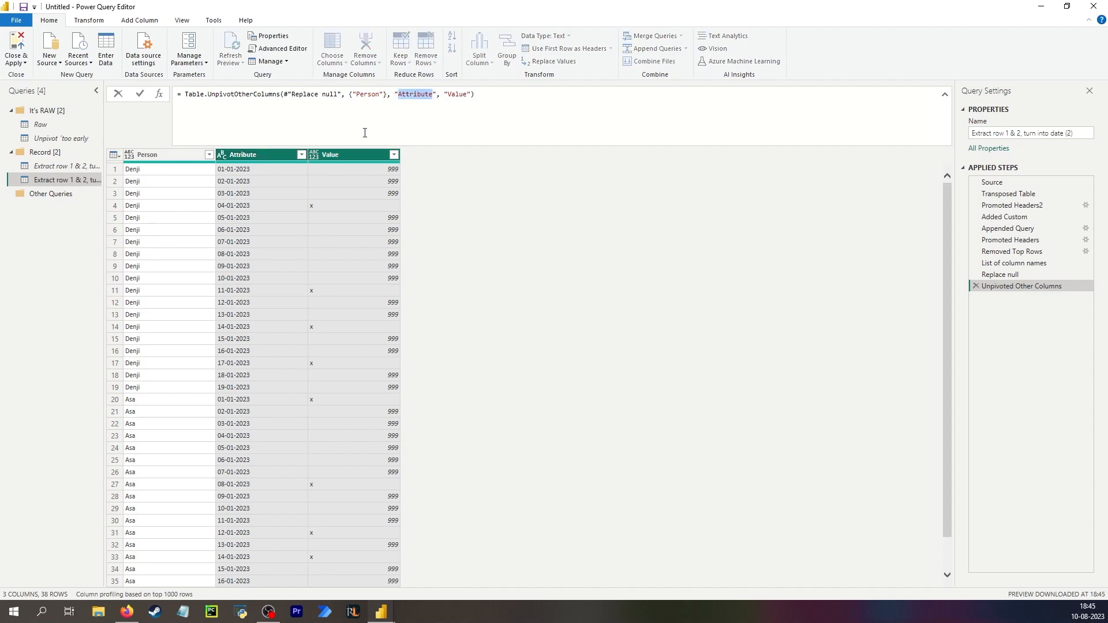
{"action": "type", "text": "Date"}
{"action": "double_click", "coordinate": [441, 95]}
{"action": "type", "text": "Type"}
{"action": "key", "text": "Return"}
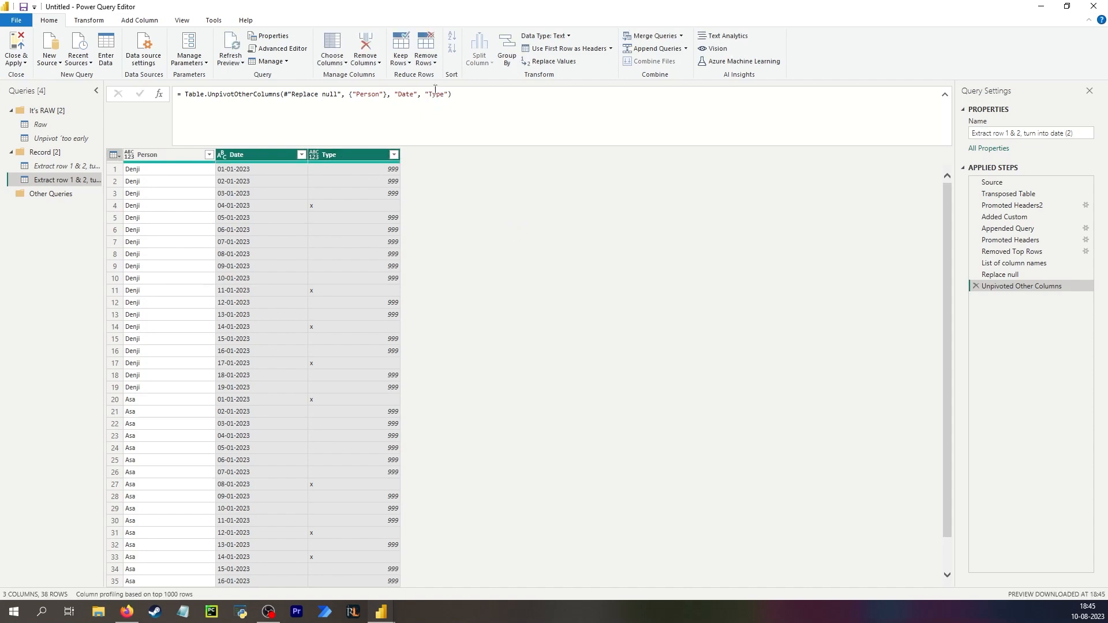
{"action": "double_click", "coordinate": [442, 94]}
{"action": "left_click", "coordinate": [441, 241]}
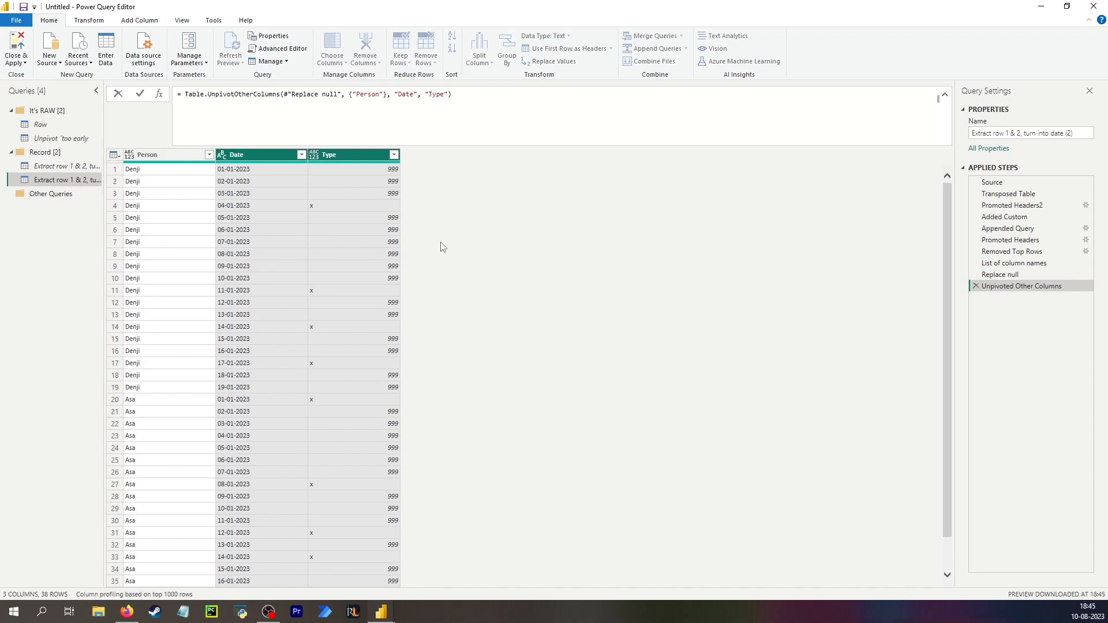
Replace 999 with null in the Type column.
{"action": "left_click", "coordinate": [376, 153]}
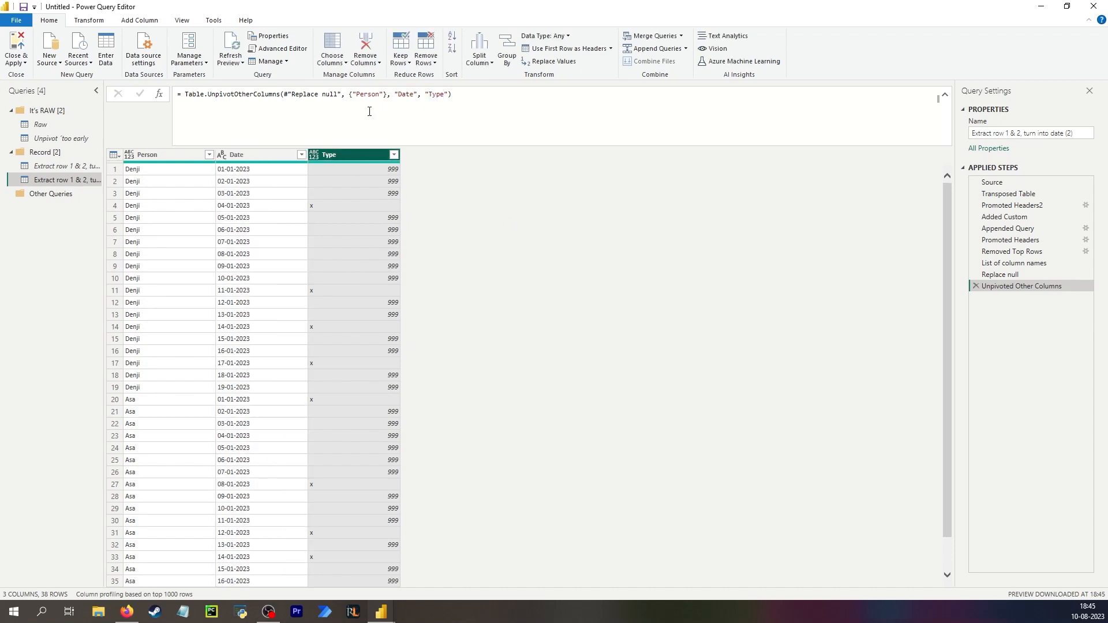
{"action": "left_click", "coordinate": [106, 21]}
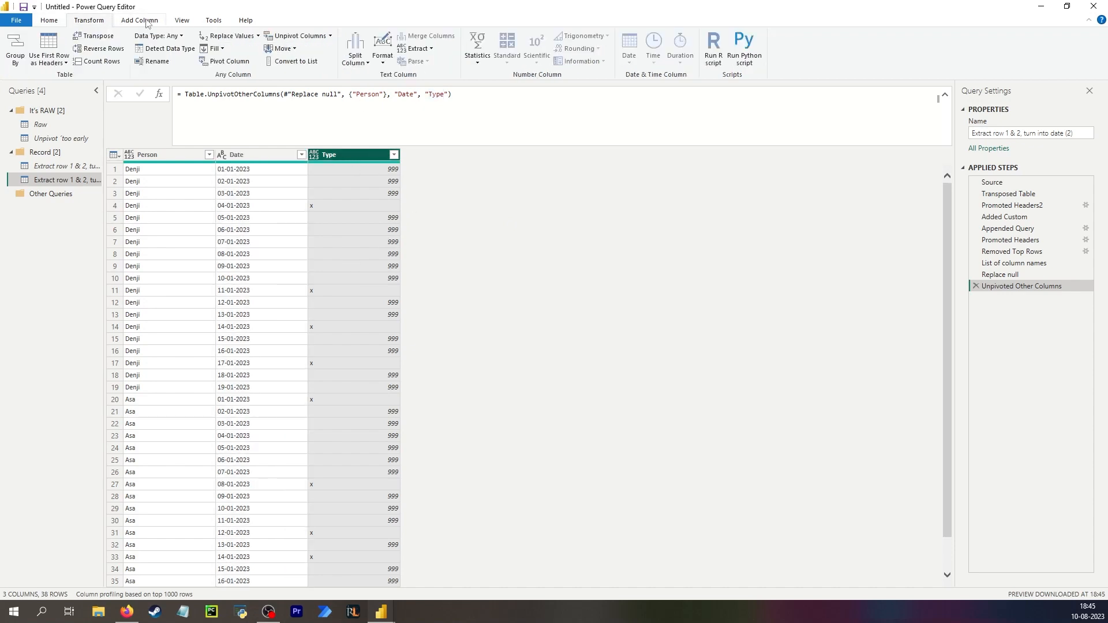
{"action": "left_click", "coordinate": [239, 38]}
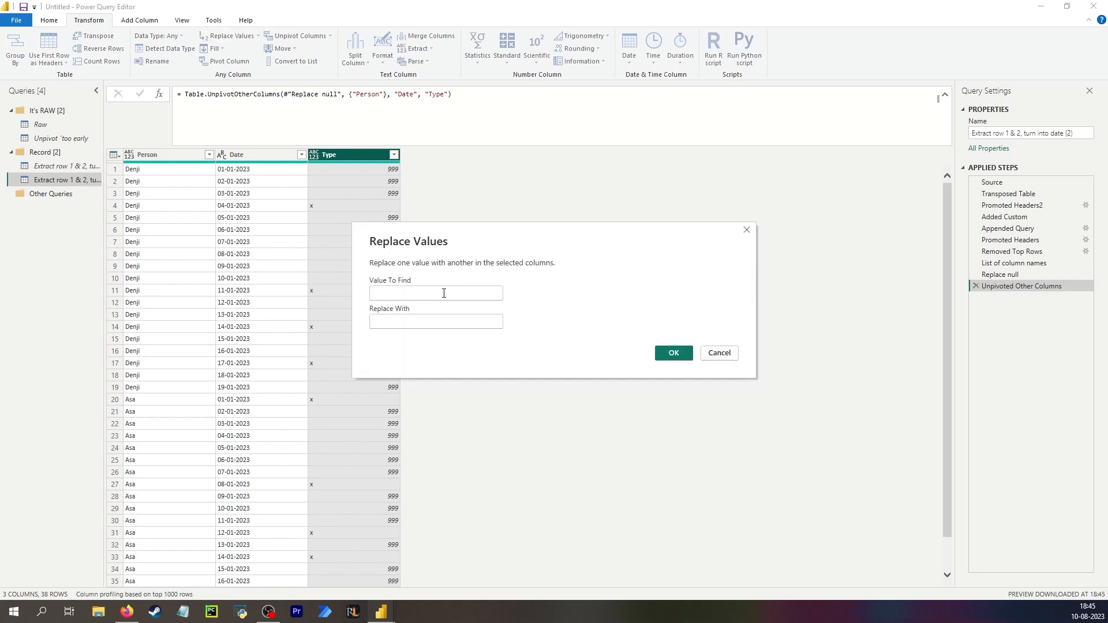
{"action": "type", "text": "999"}
{"action": "left_click", "coordinate": [426, 321]}
{"action": "type", "text": "null"}
{"action": "left_click", "coordinate": [673, 353]}
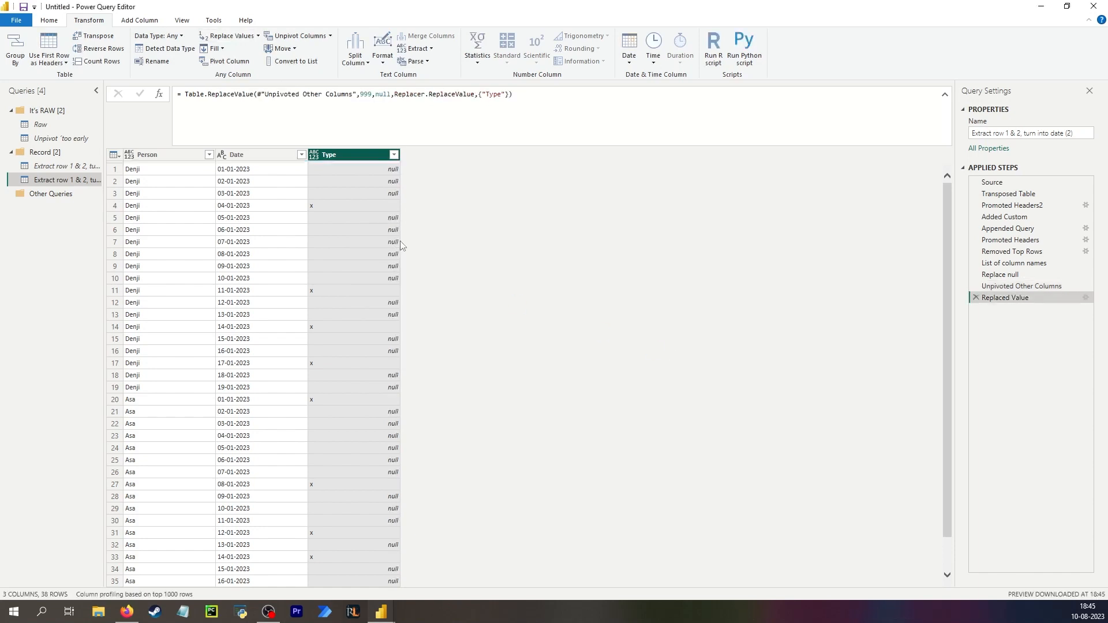
{"action": "left_click", "coordinate": [372, 169]}
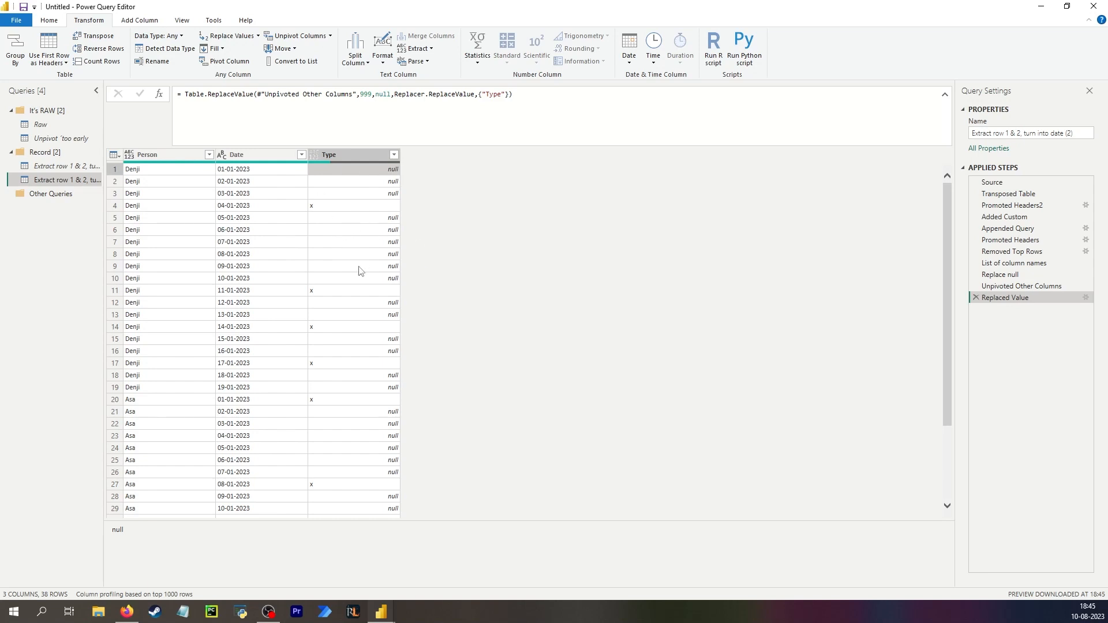
{"action": "left_click", "coordinate": [351, 192]}
{"action": "left_click", "coordinate": [161, 173]}
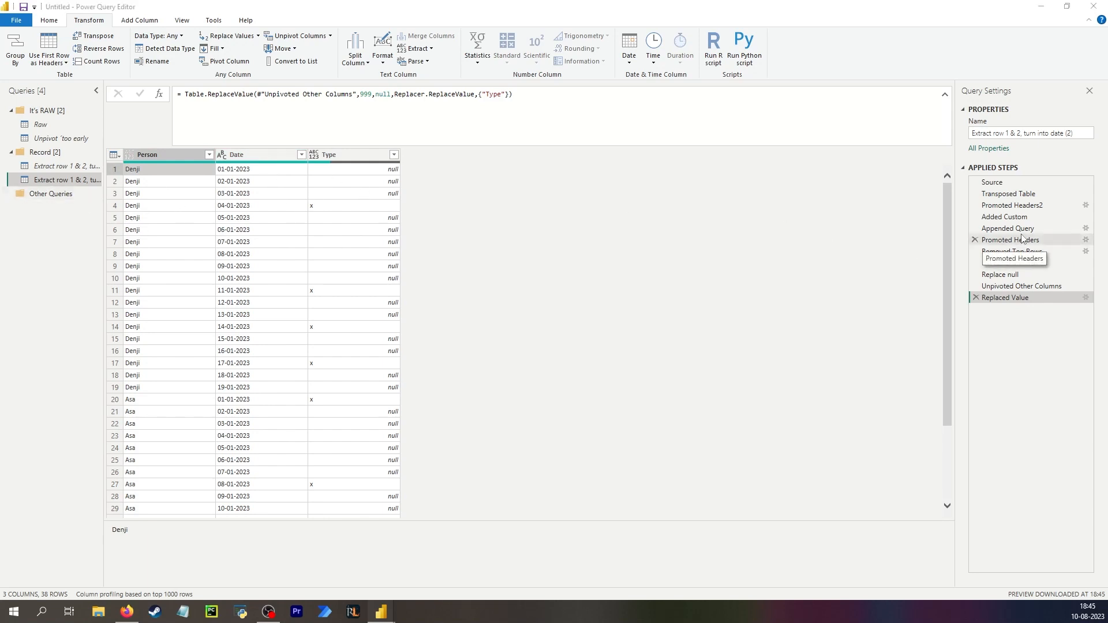
Duplicate the Extract row 1 & 2, turn into date query.
{"action": "right_click", "coordinate": [66, 180]}
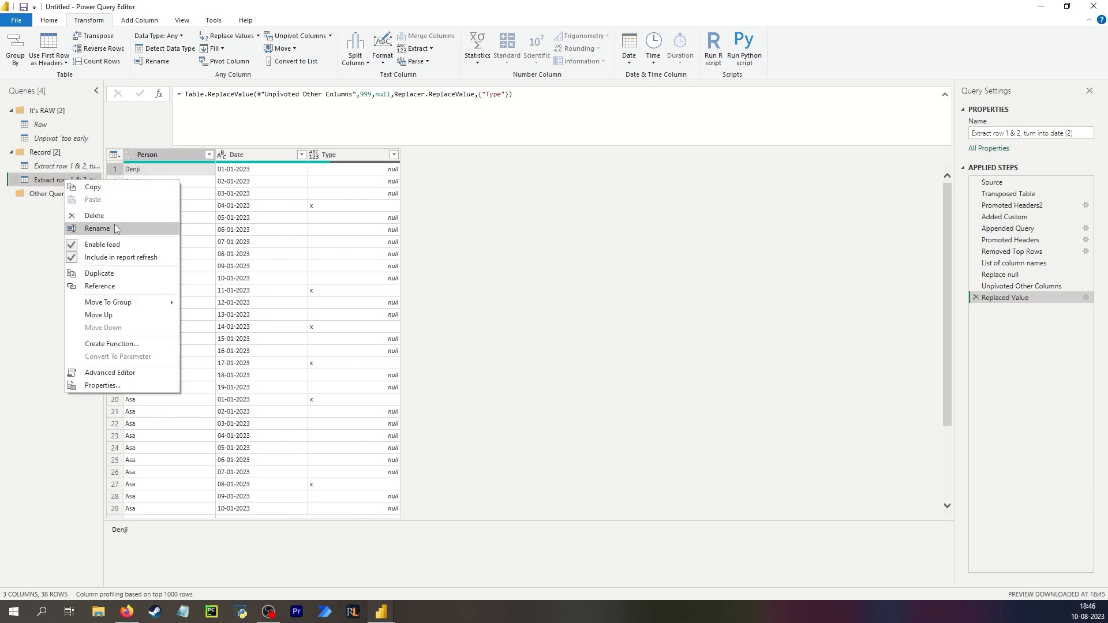
{"action": "left_click", "coordinate": [99, 274]}
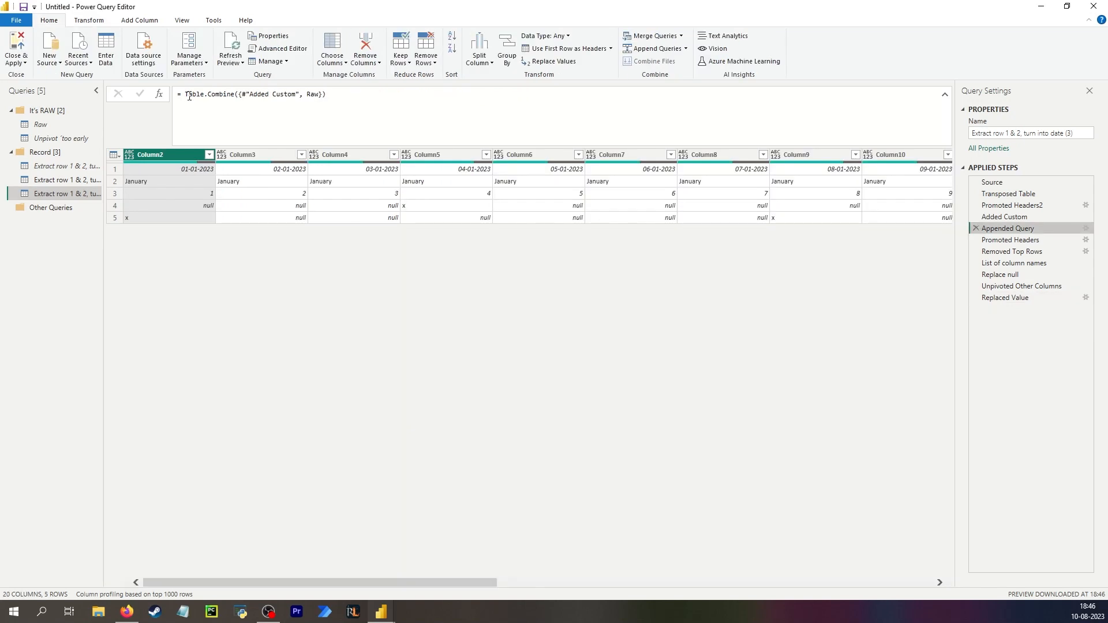
Replace the Appended Query step formula with Table.InsertRows(Raw, 0, {#"Added Custom"}) to insert the row at the top.
{"action": "left_click_drag", "start_coordinate": [184, 95], "coordinate": [407, 104]}
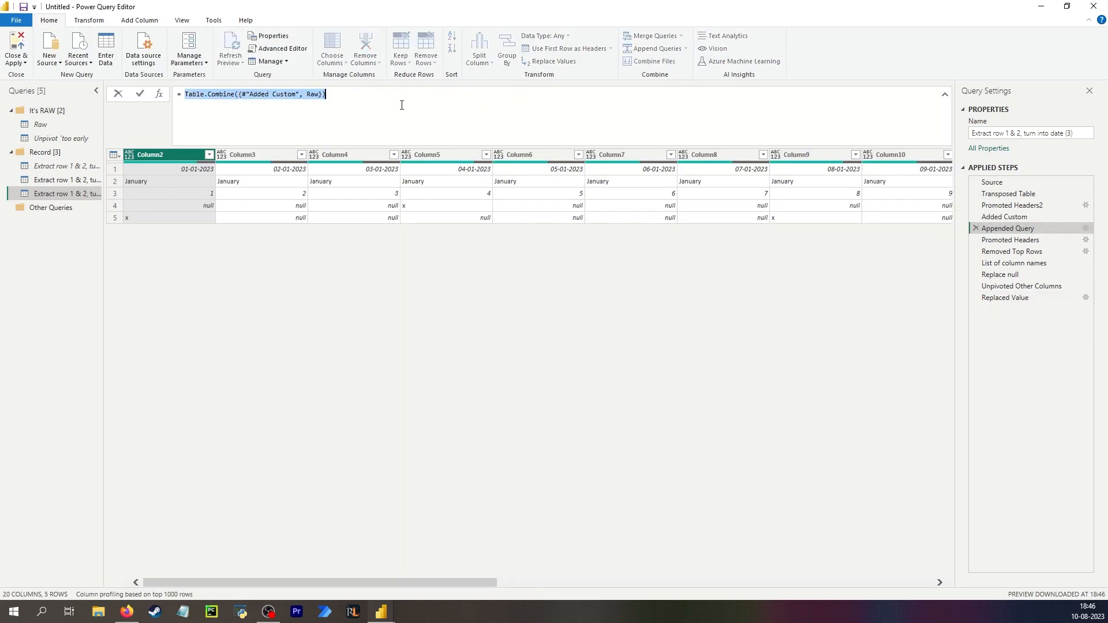
{"action": "type", "text": "Table.InsertRows("}
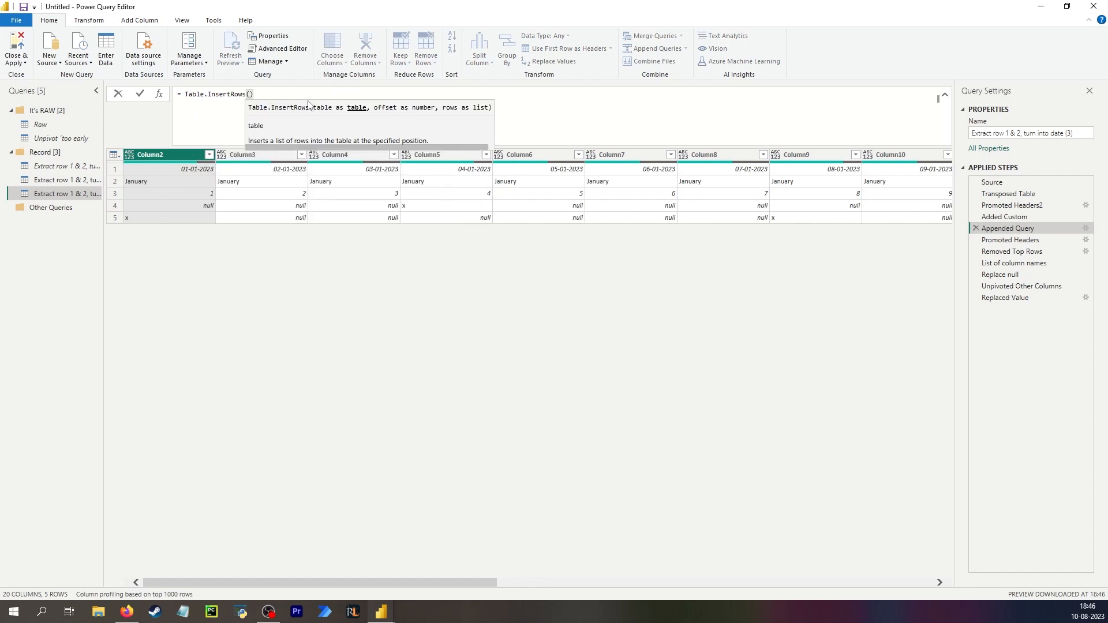
{"action": "type", "text": "Raw"}
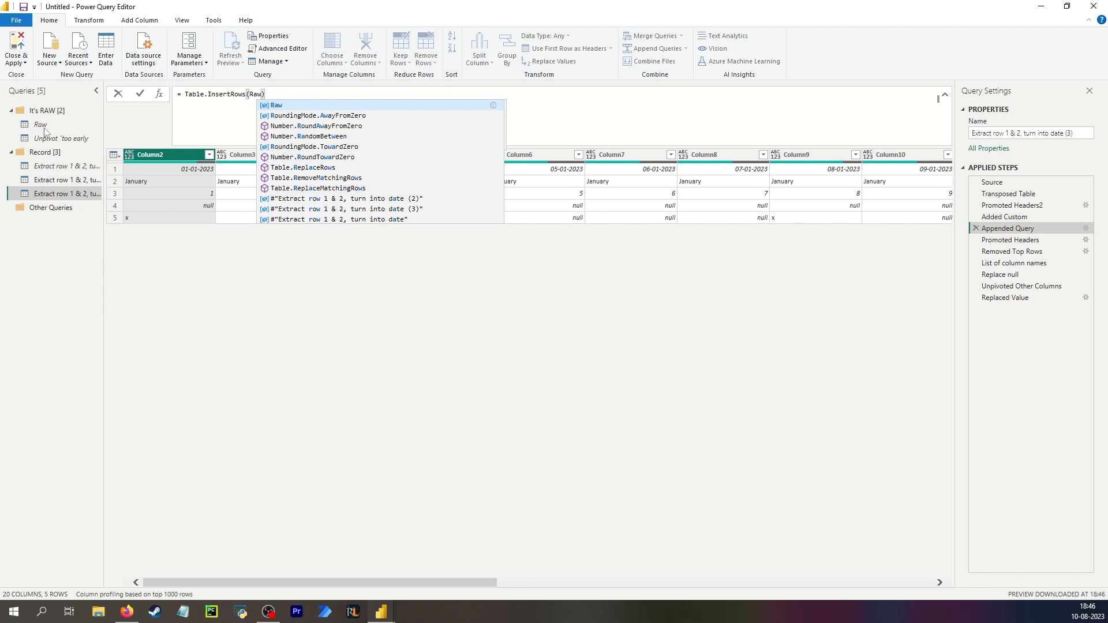
{"action": "type", "text": ", "}
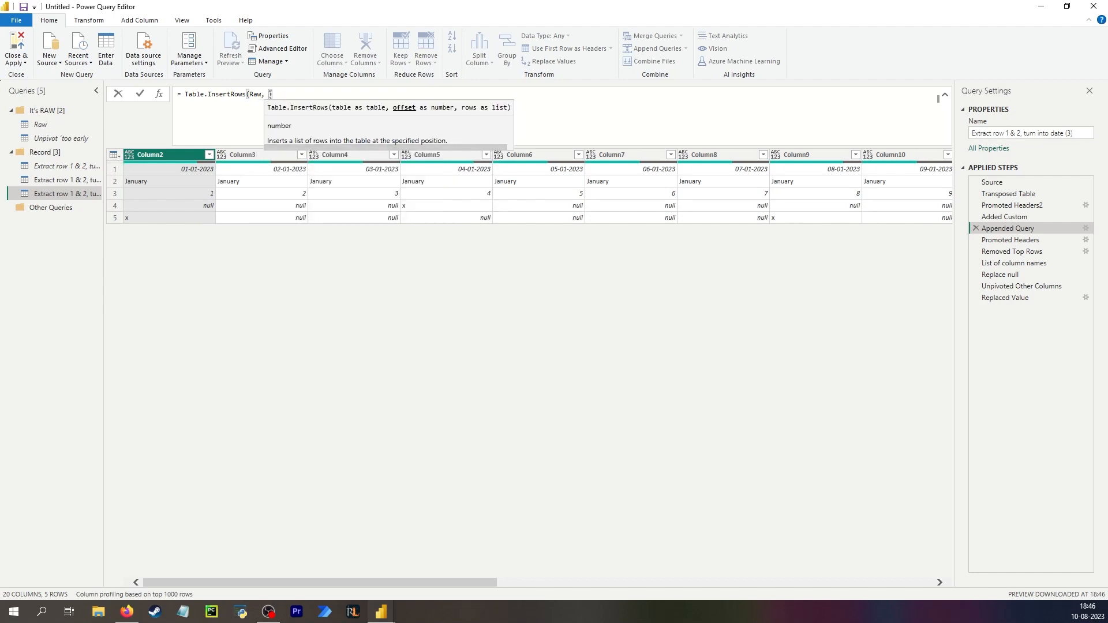
{"action": "type", "text": "0"}
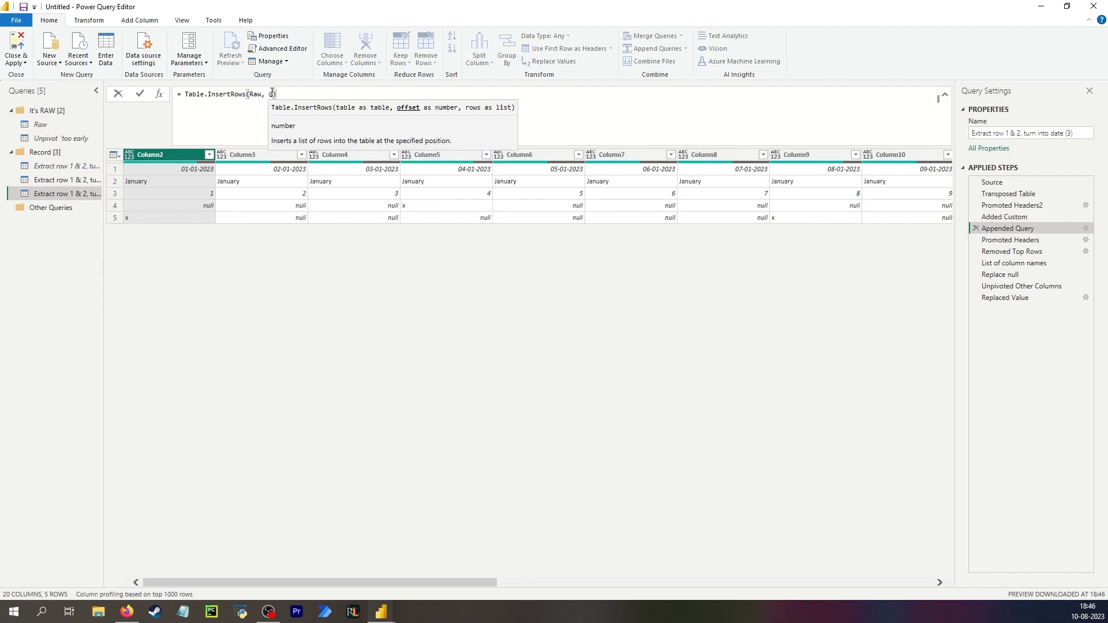
{"action": "type", "text": ", "}
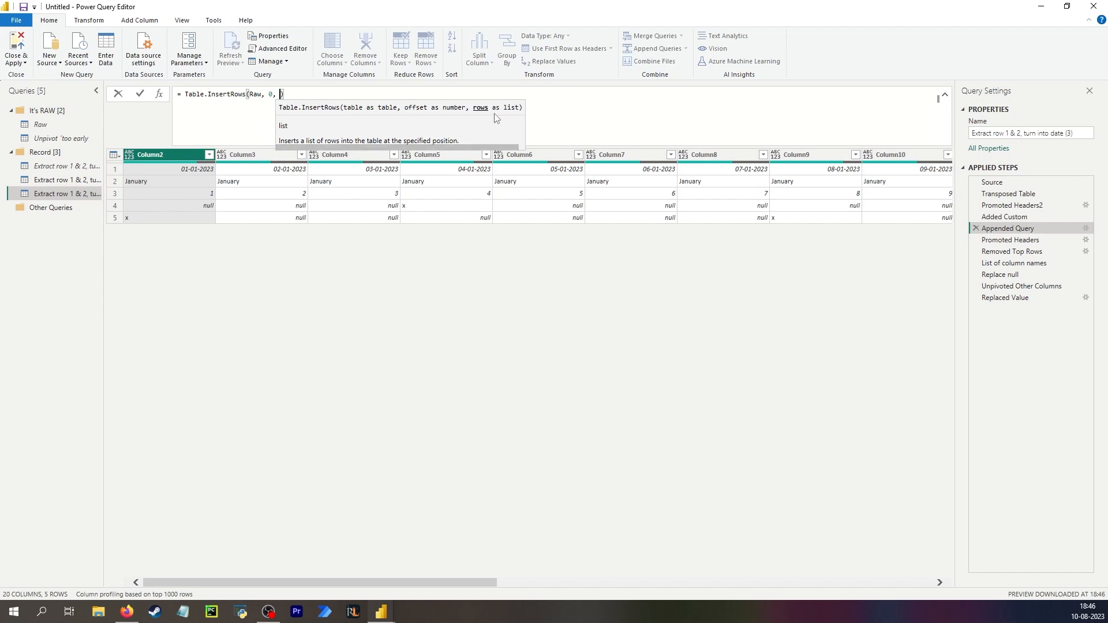
{"action": "type", "text": "{"}
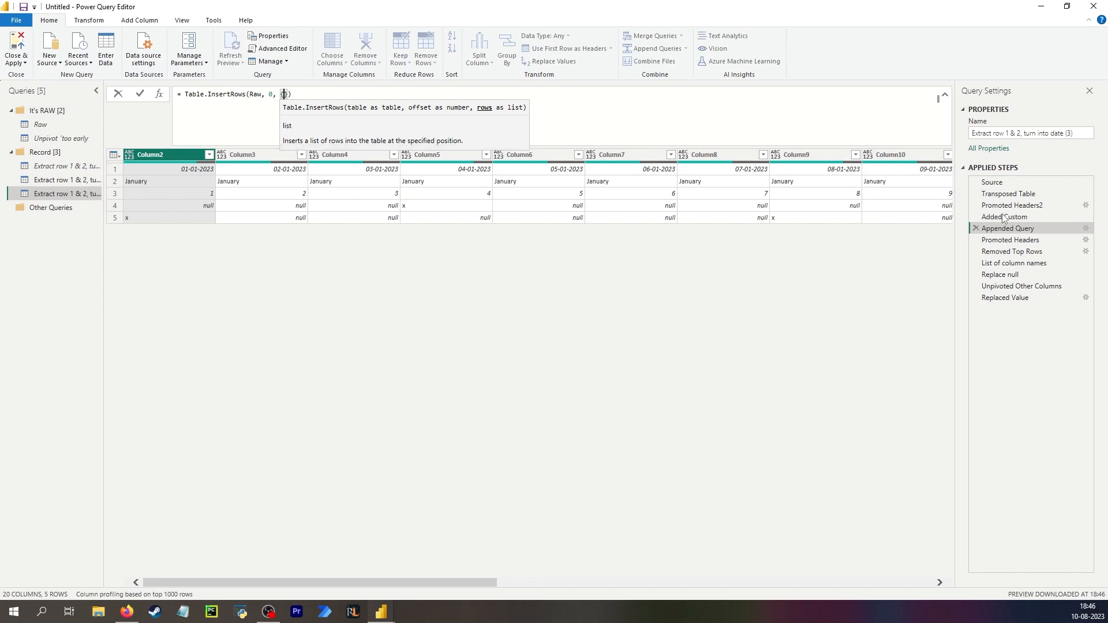
{"action": "left_click", "coordinate": [1021, 220]}
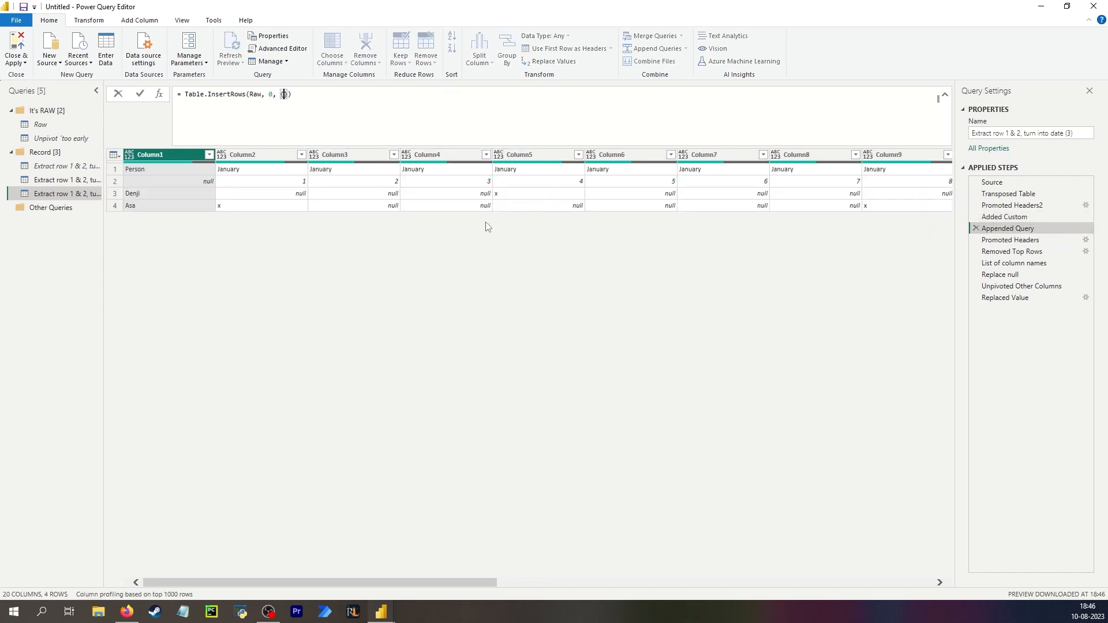
{"action": "type", "text": "Added"}
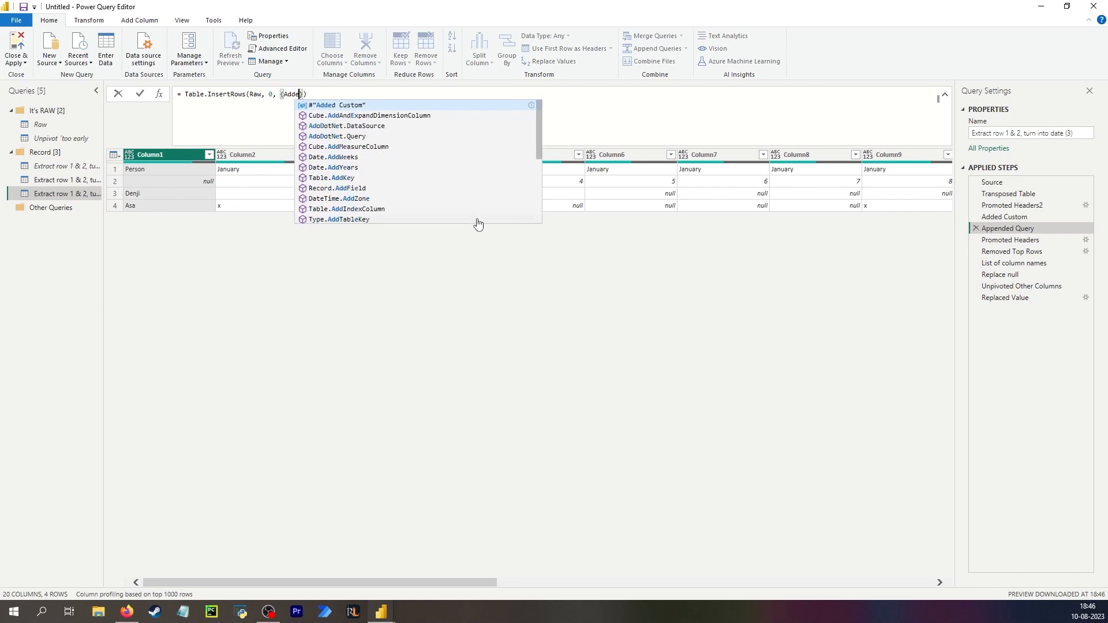
{"action": "left_click", "coordinate": [350, 100]}
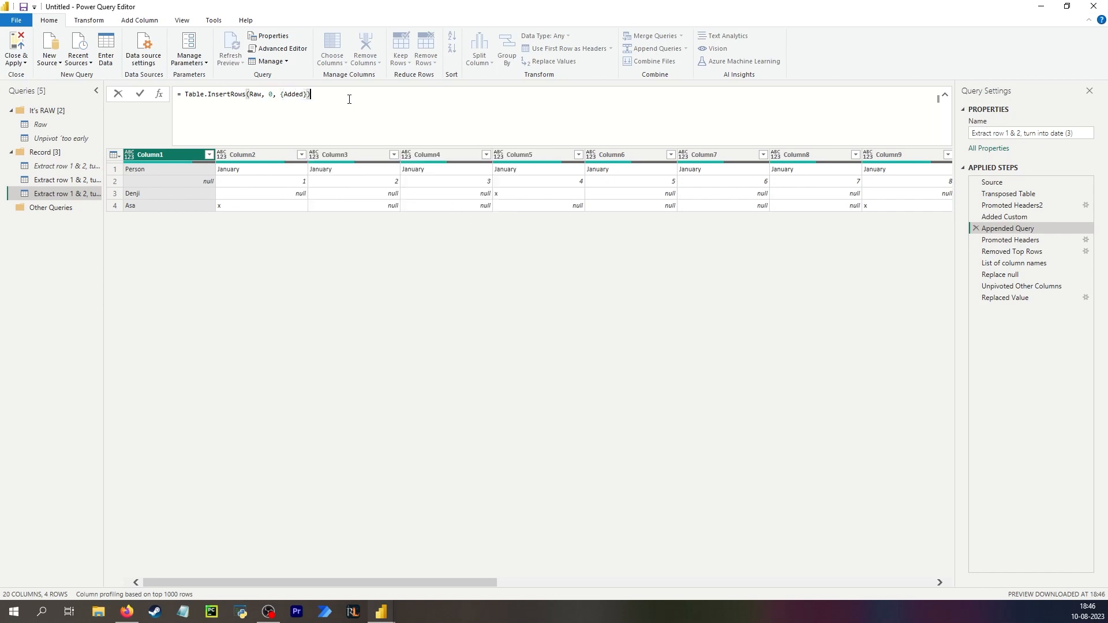
{"action": "left_click", "coordinate": [305, 94]}
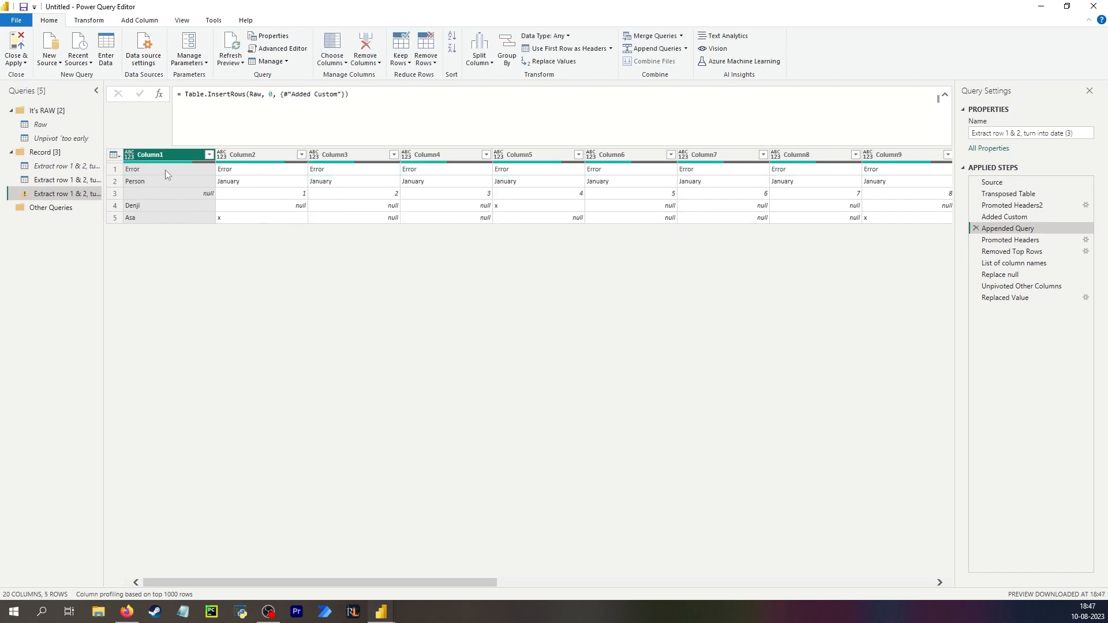
{"action": "left_click", "coordinate": [165, 169]}
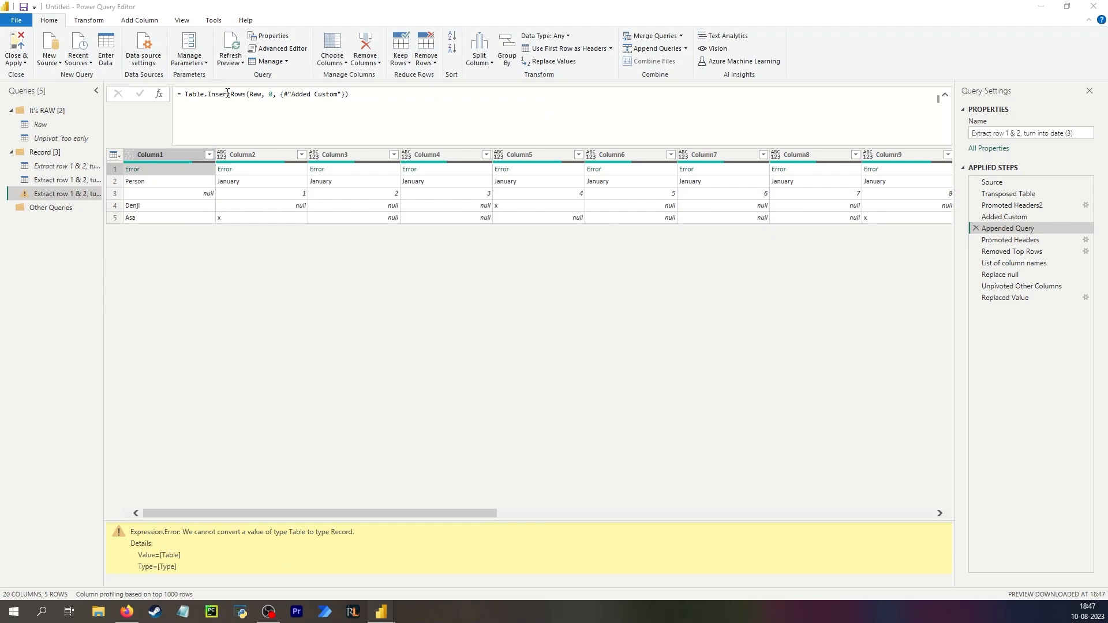
Compare the output of the Added Custom step with the edited Appended Query step.
{"action": "left_click", "coordinate": [992, 217]}
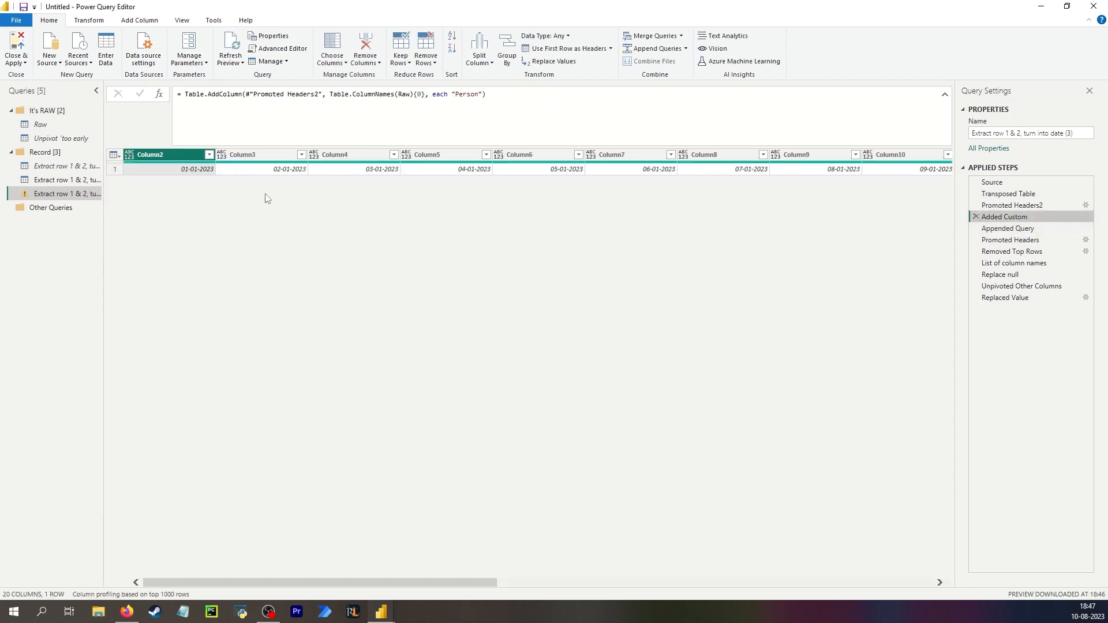
{"action": "left_click", "coordinate": [1007, 228]}
{"action": "left_click", "coordinate": [282, 96]}
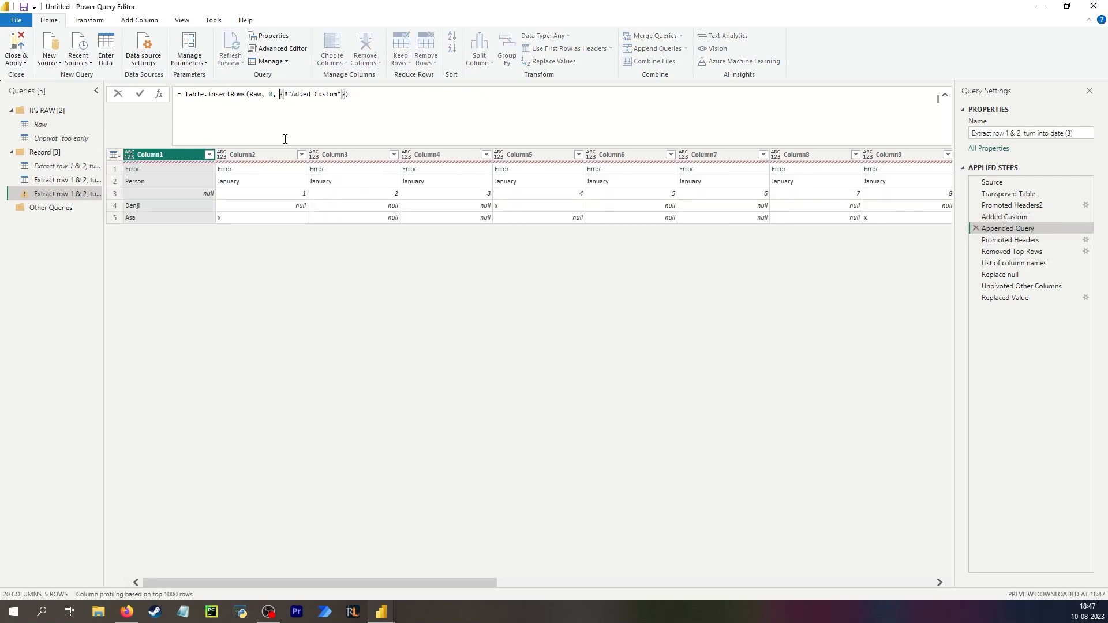
{"action": "key", "text": "Escape"}
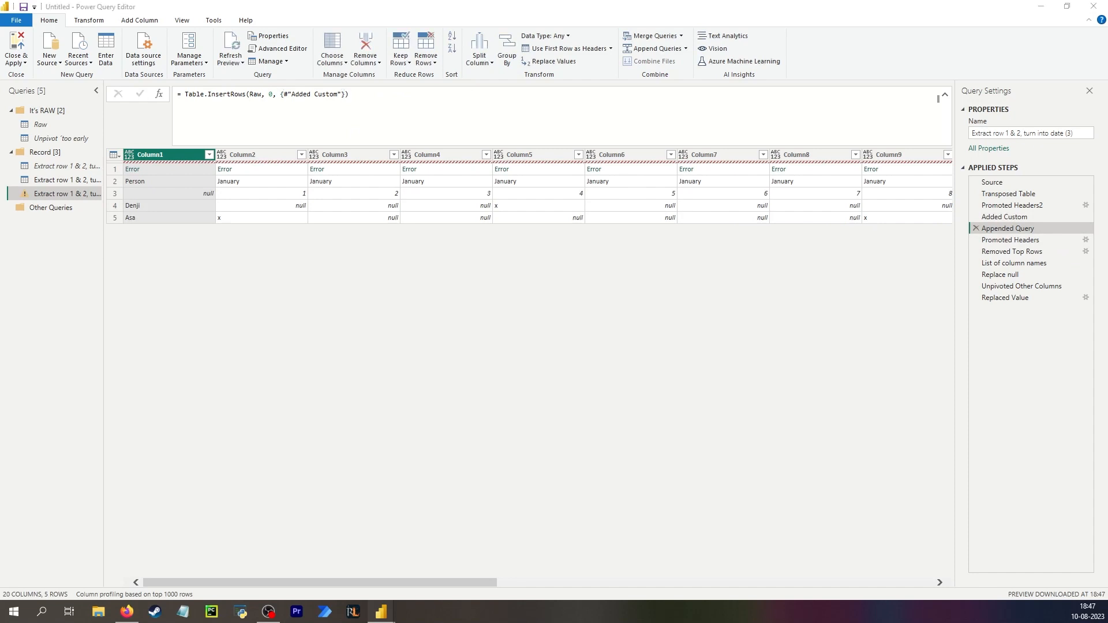
{"action": "left_click", "coordinate": [345, 94]}
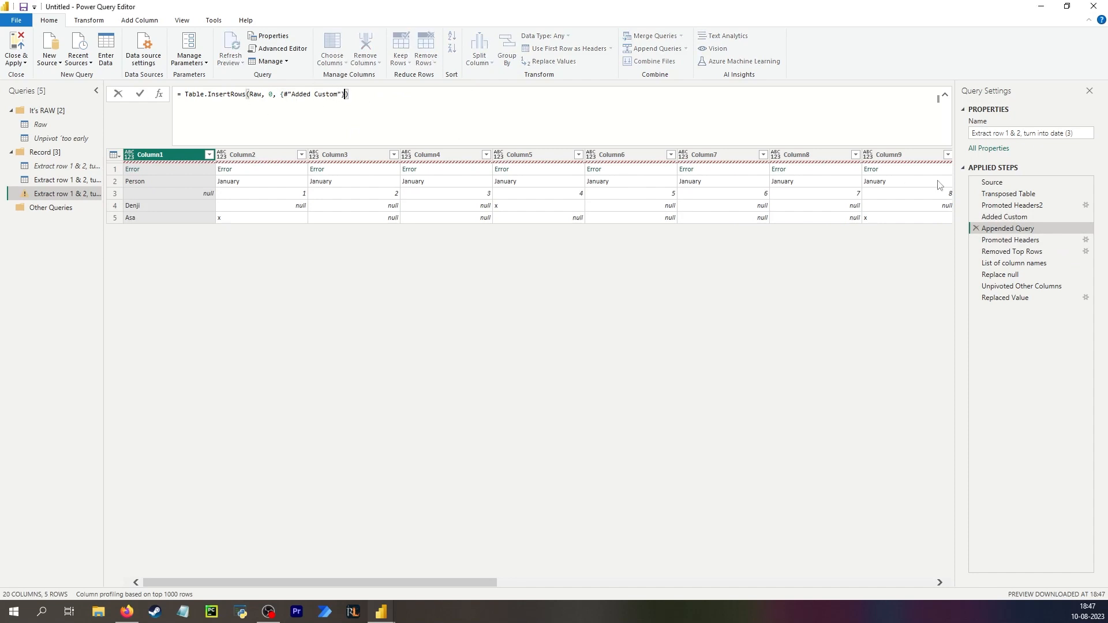
{"action": "left_click", "coordinate": [1020, 216]}
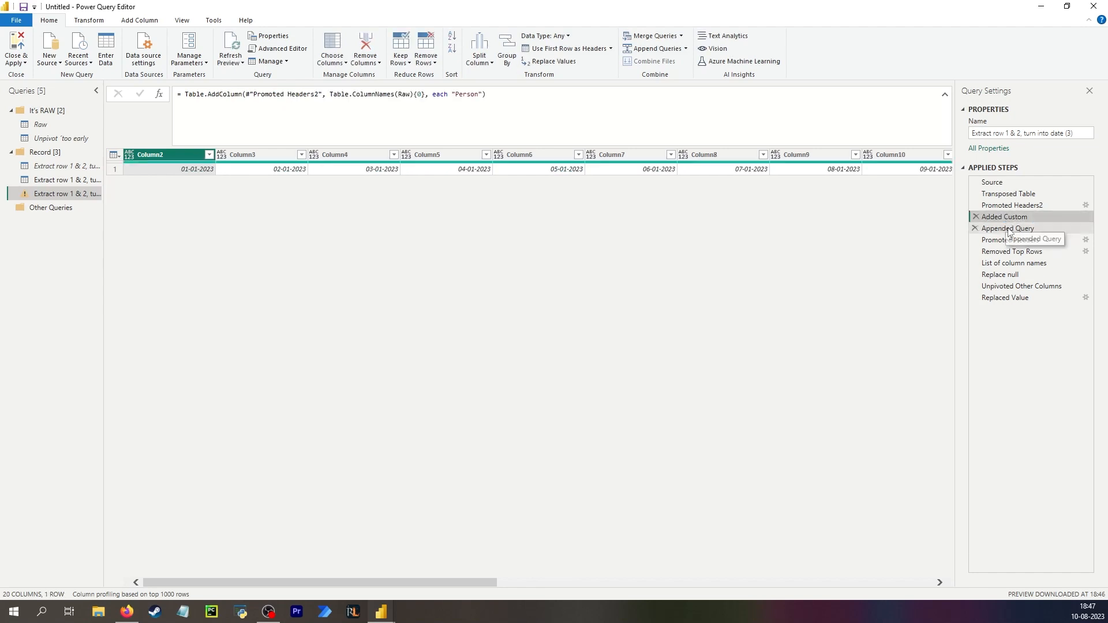
{"action": "left_click", "coordinate": [1009, 229]}
{"action": "left_click", "coordinate": [345, 94]}
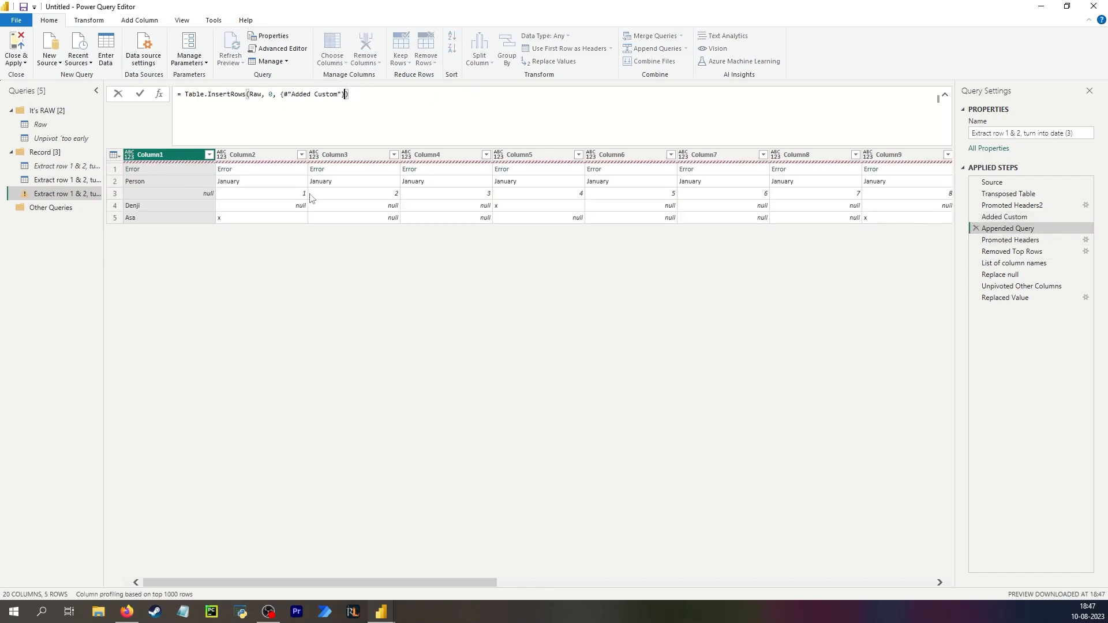
Change the inserted list to {#"Added Custom"{0}} so the first record is inserted.
{"action": "key", "text": "Left"}
{"action": "key", "text": "Left"}
{"action": "type", "text": "{0}"}
{"action": "key", "text": "Return"}
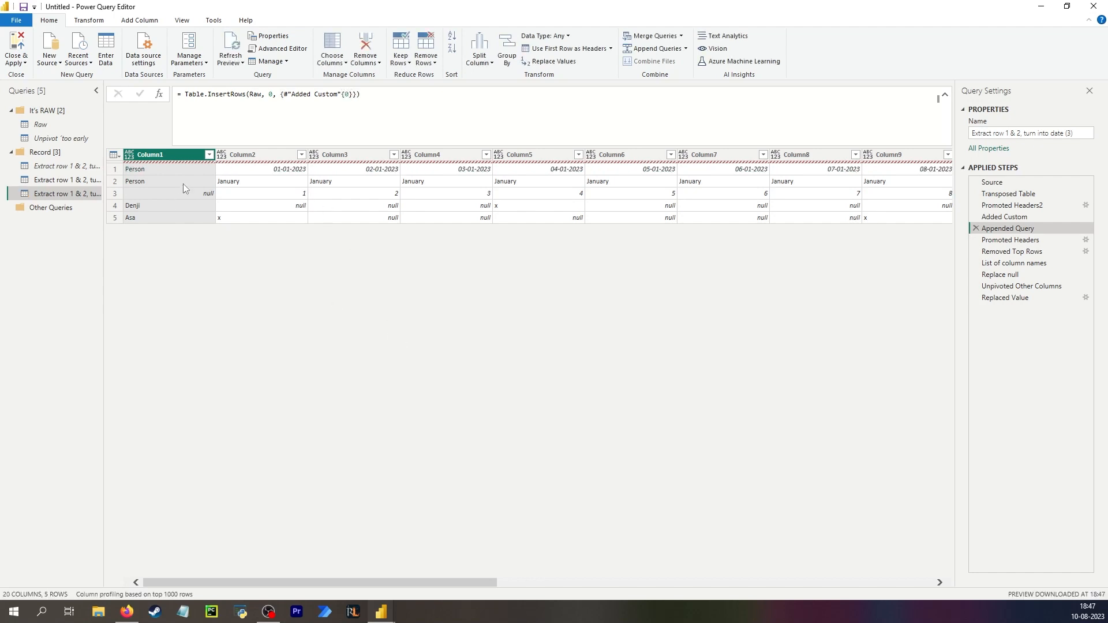
Step through the applied steps from Added Custom to Replaced Value to review the inserted row's effect.
{"action": "left_click", "coordinate": [178, 170]}
{"action": "left_click", "coordinate": [256, 172]}
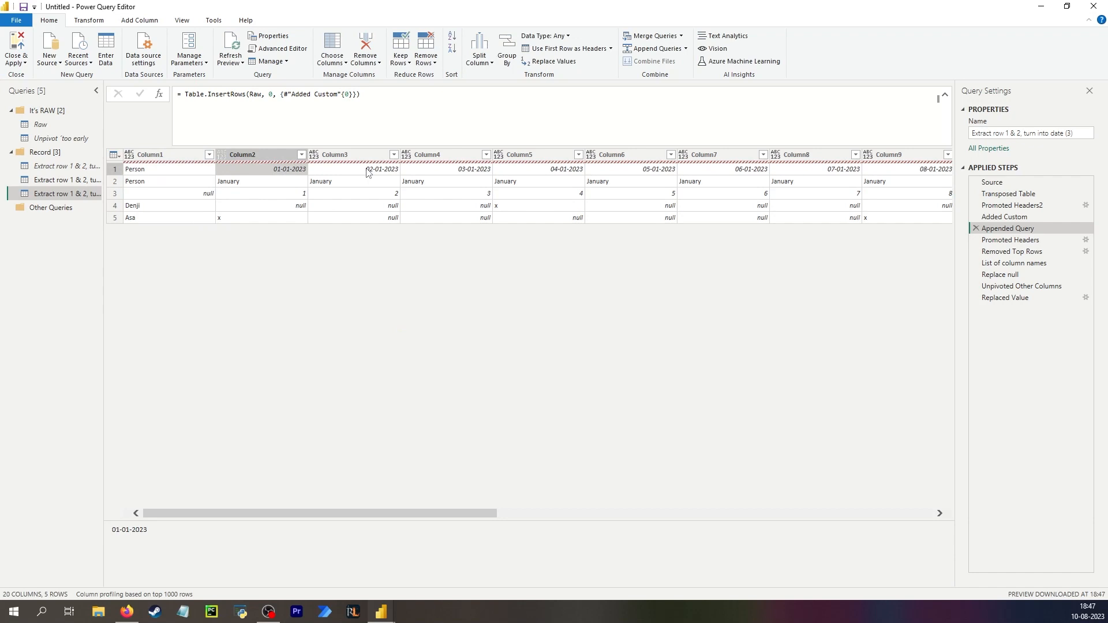
{"action": "left_click", "coordinate": [1028, 219]}
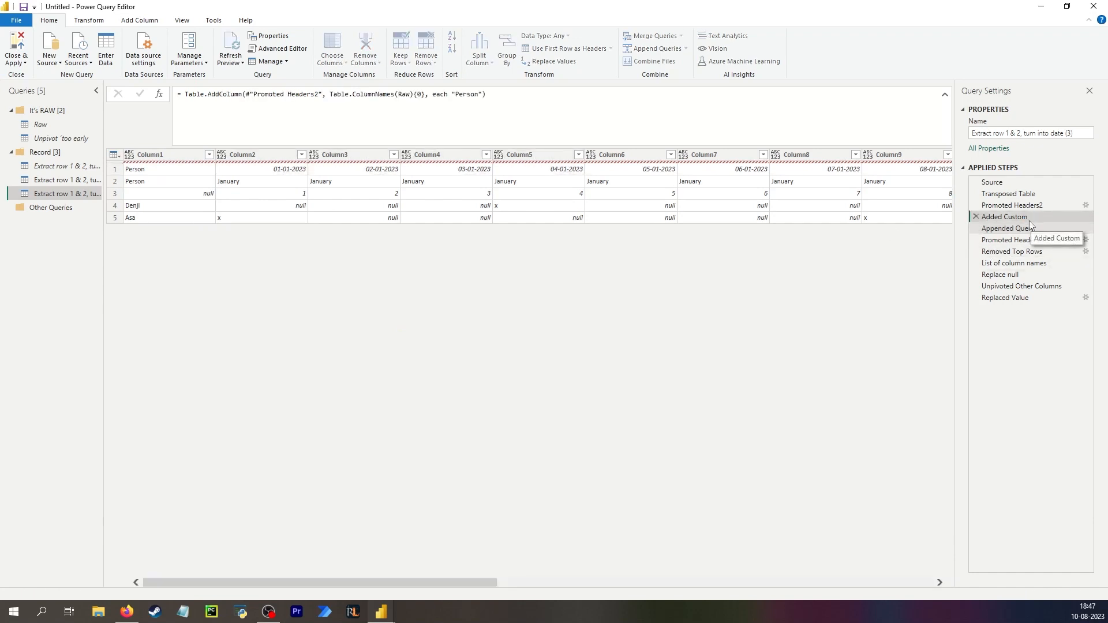
{"action": "left_click", "coordinate": [1027, 228]}
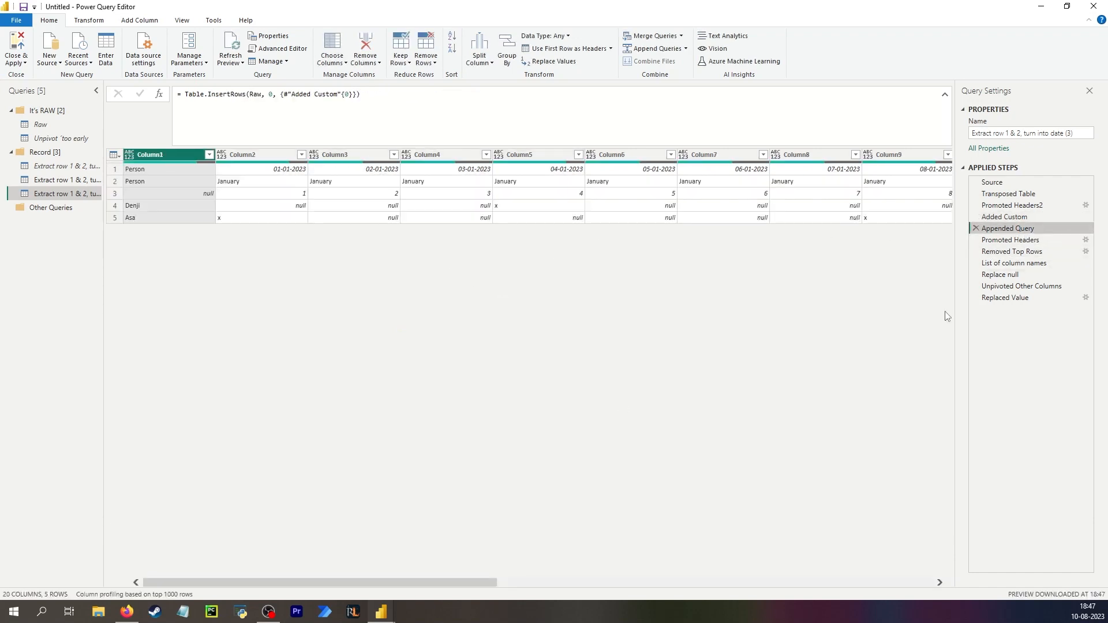
{"action": "left_click", "coordinate": [1030, 240]}
{"action": "left_click", "coordinate": [1027, 297]}
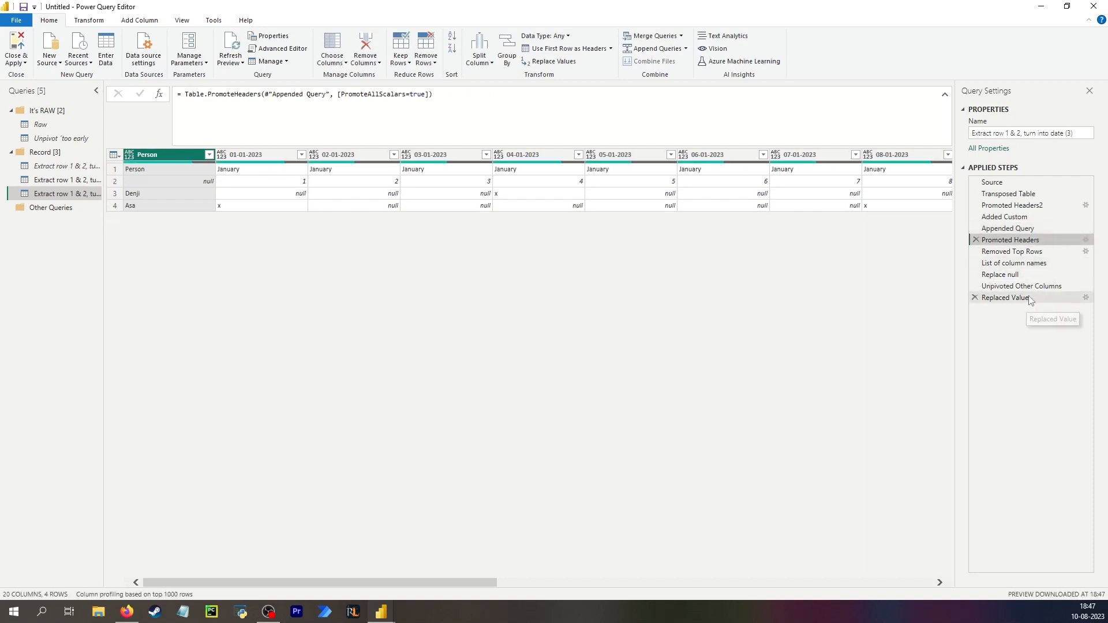
{"action": "left_click", "coordinate": [1032, 230]}
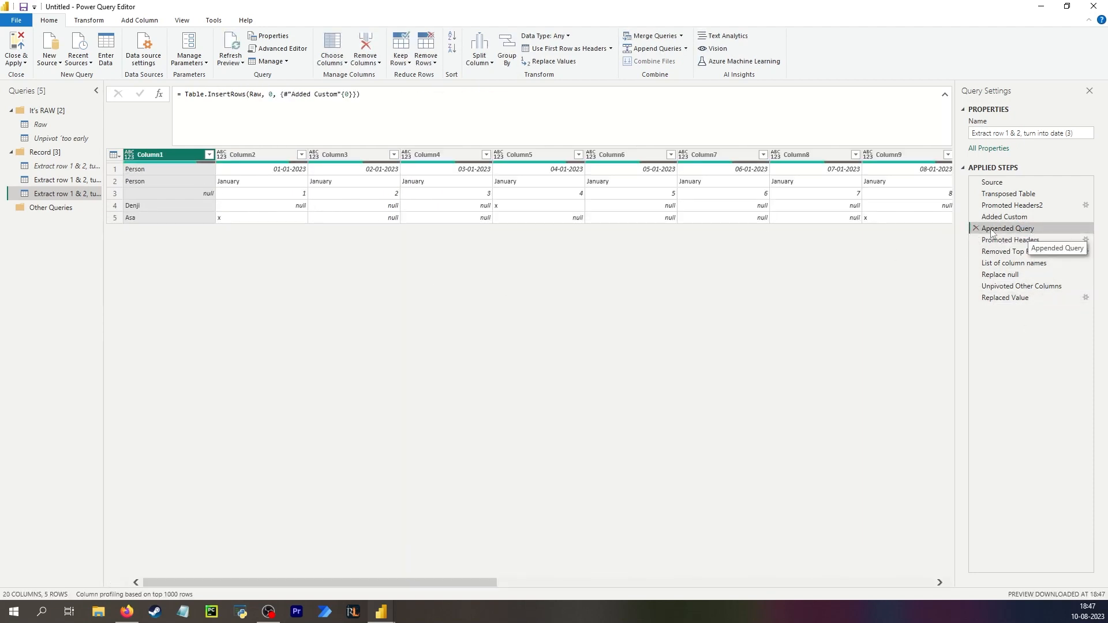
Try to insert an Append Queries step after Appended Query.
{"action": "left_click", "coordinate": [651, 50]}
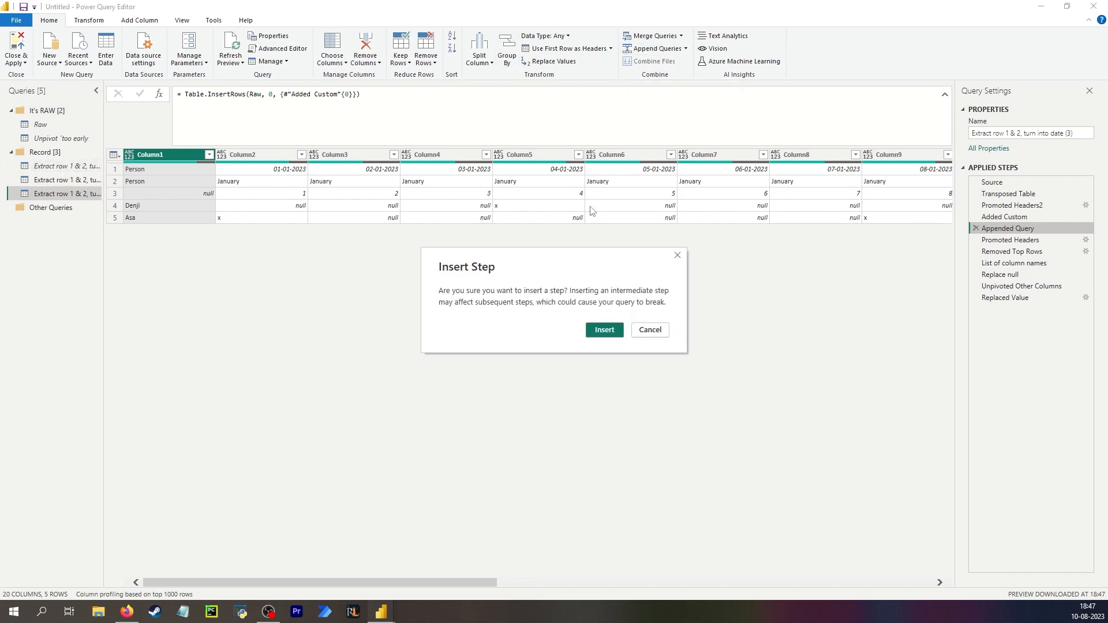
{"action": "left_click", "coordinate": [650, 330]}
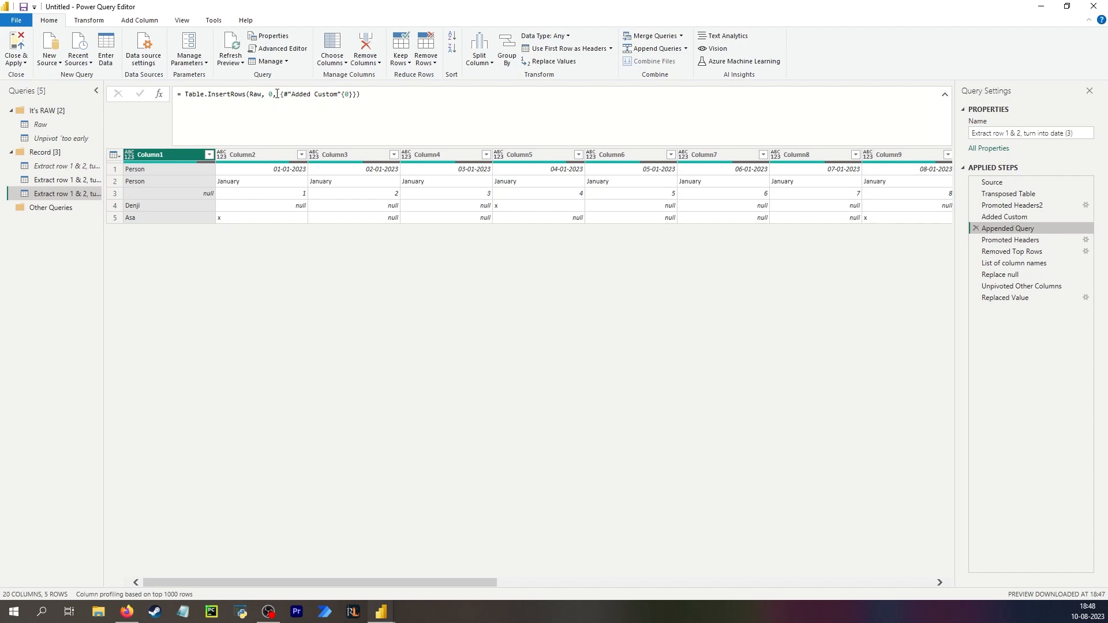
Examine the Append settings of the Appended Query step in the second duplicated query, then return to the third.
{"action": "left_click", "coordinate": [58, 180]}
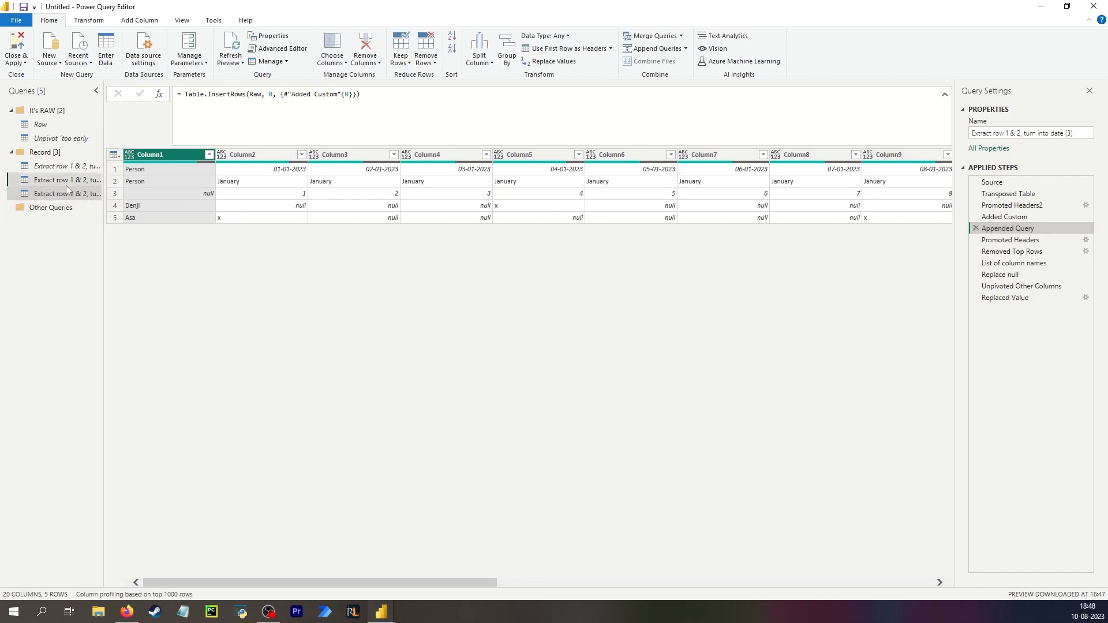
{"action": "left_click", "coordinate": [1029, 238]}
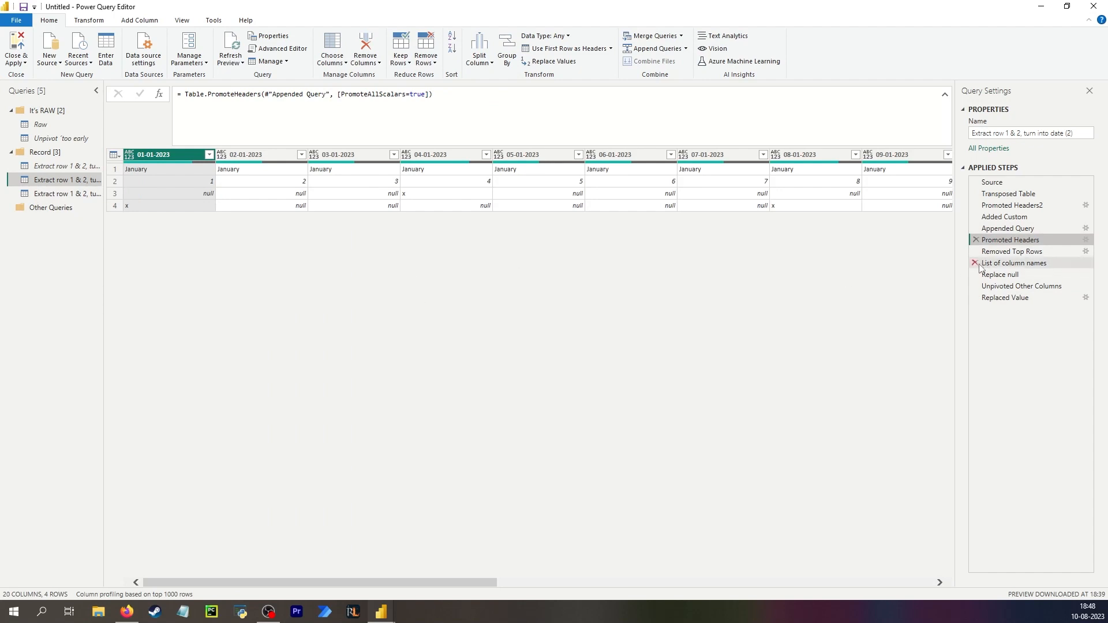
{"action": "left_click", "coordinate": [1014, 233]}
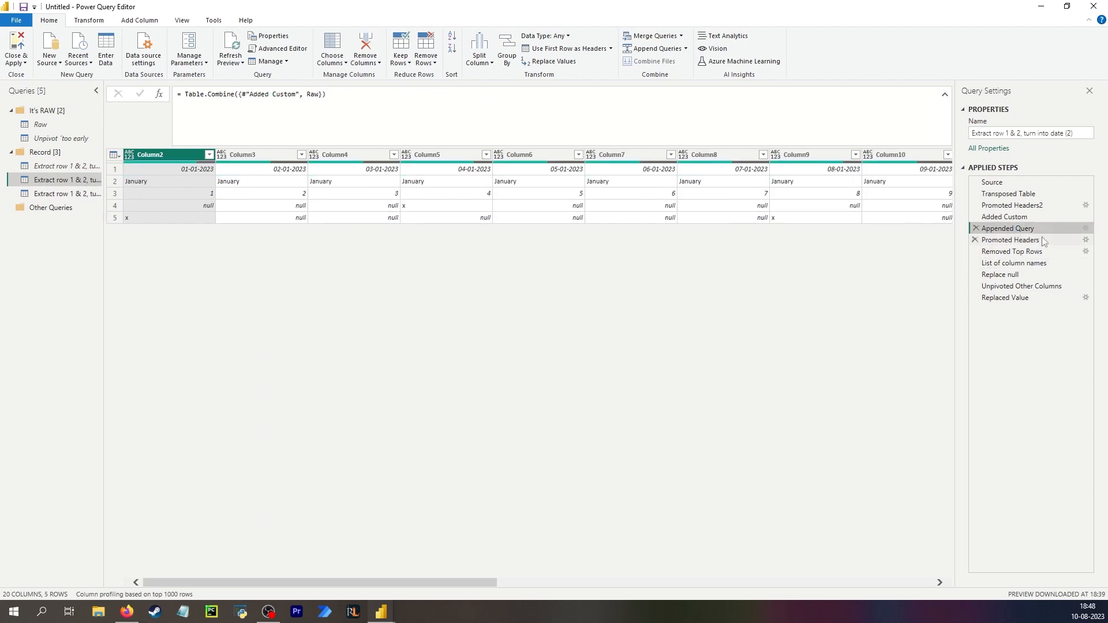
{"action": "left_click", "coordinate": [1086, 229]}
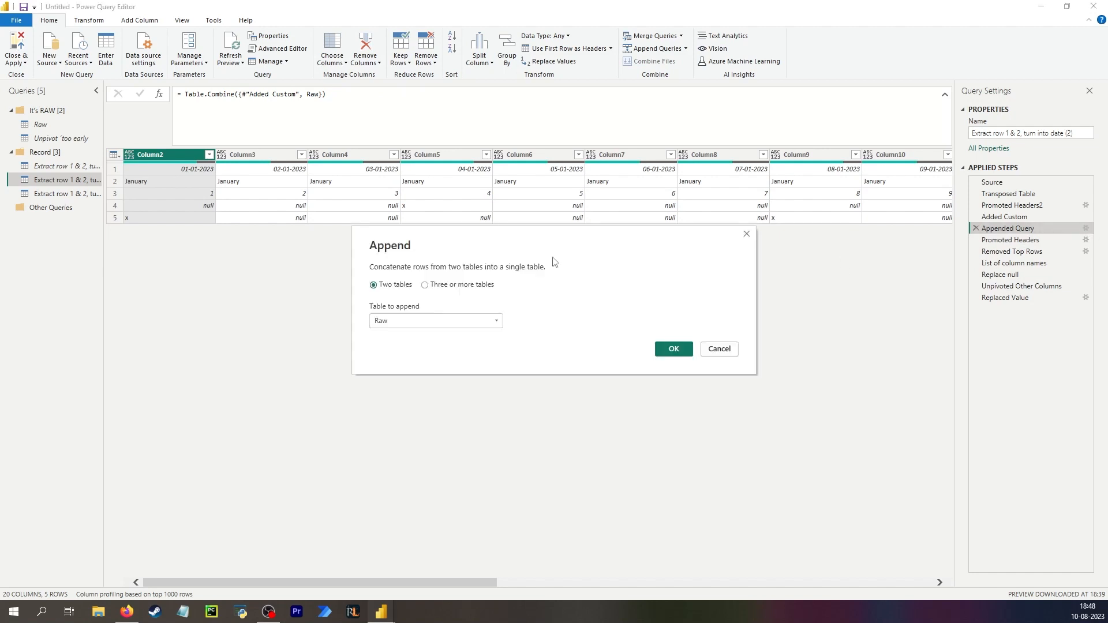
{"action": "left_click", "coordinate": [713, 348]}
{"action": "left_click", "coordinate": [92, 194]}
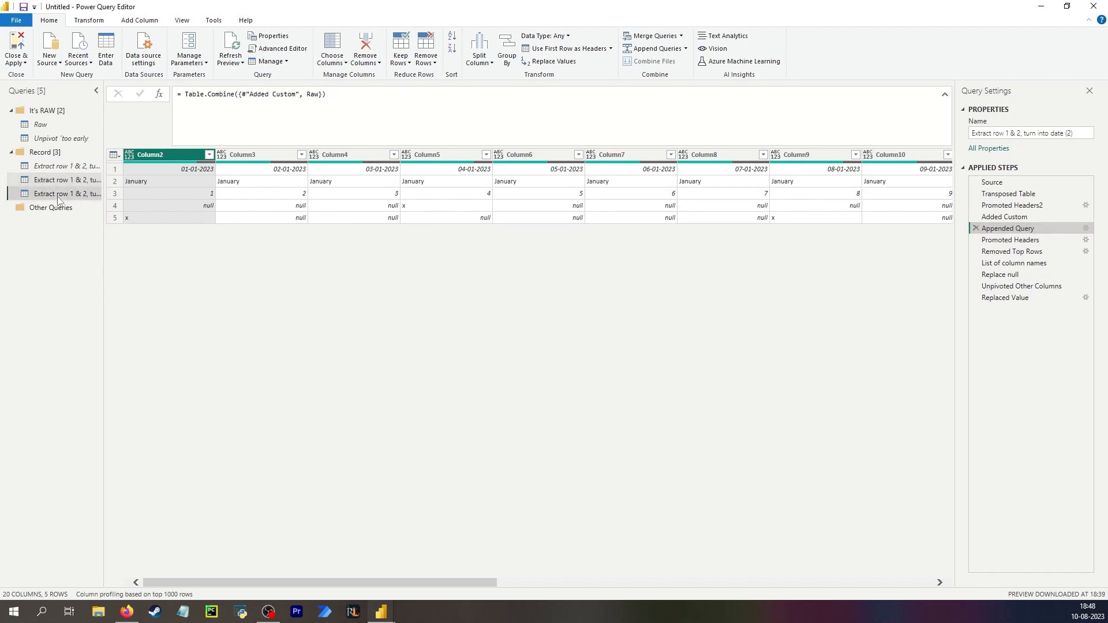